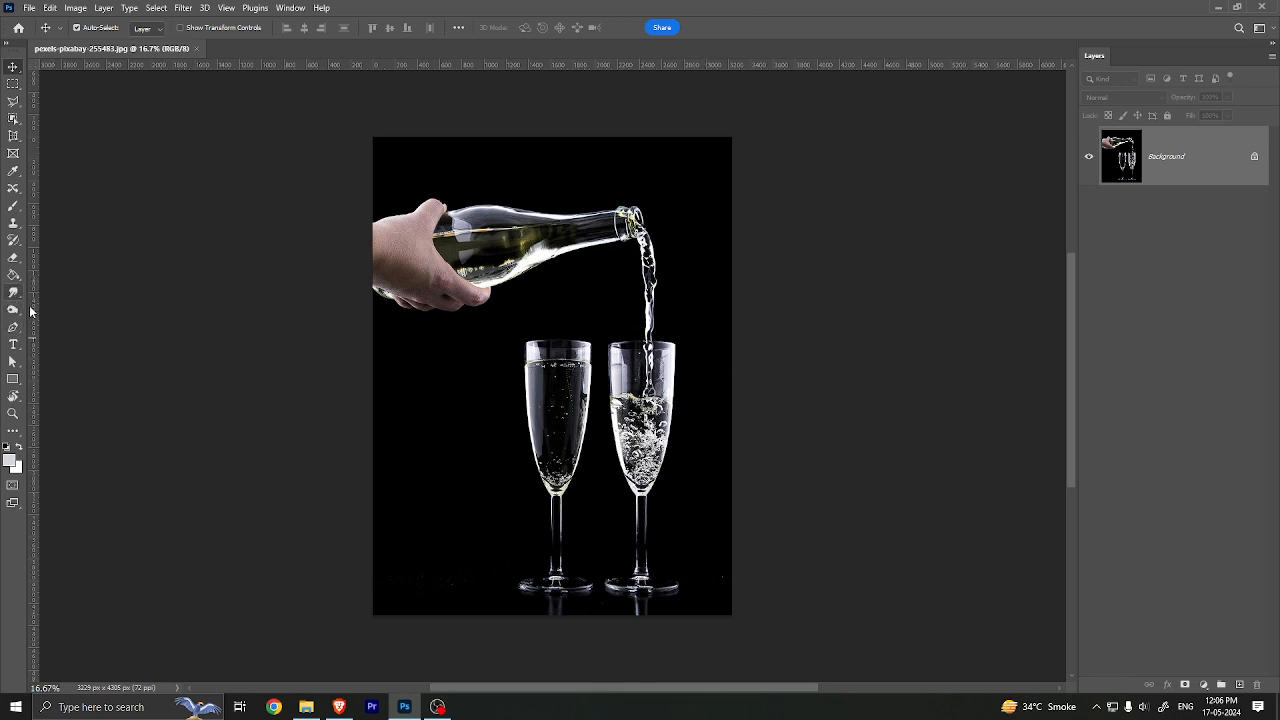
Step: Add a LOREM IPSUM placeholder text layer beside the wine glasses and colour it white (ffffff)
left_click(11, 348)
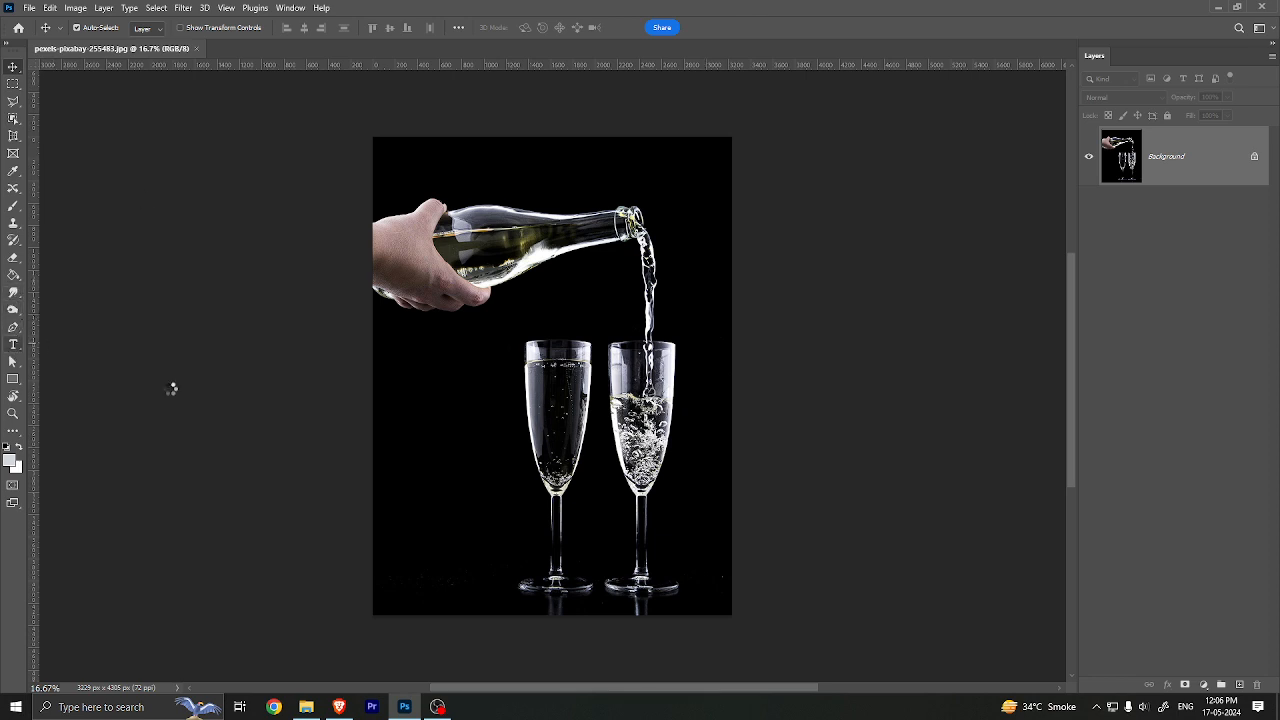
left_click(394, 380)
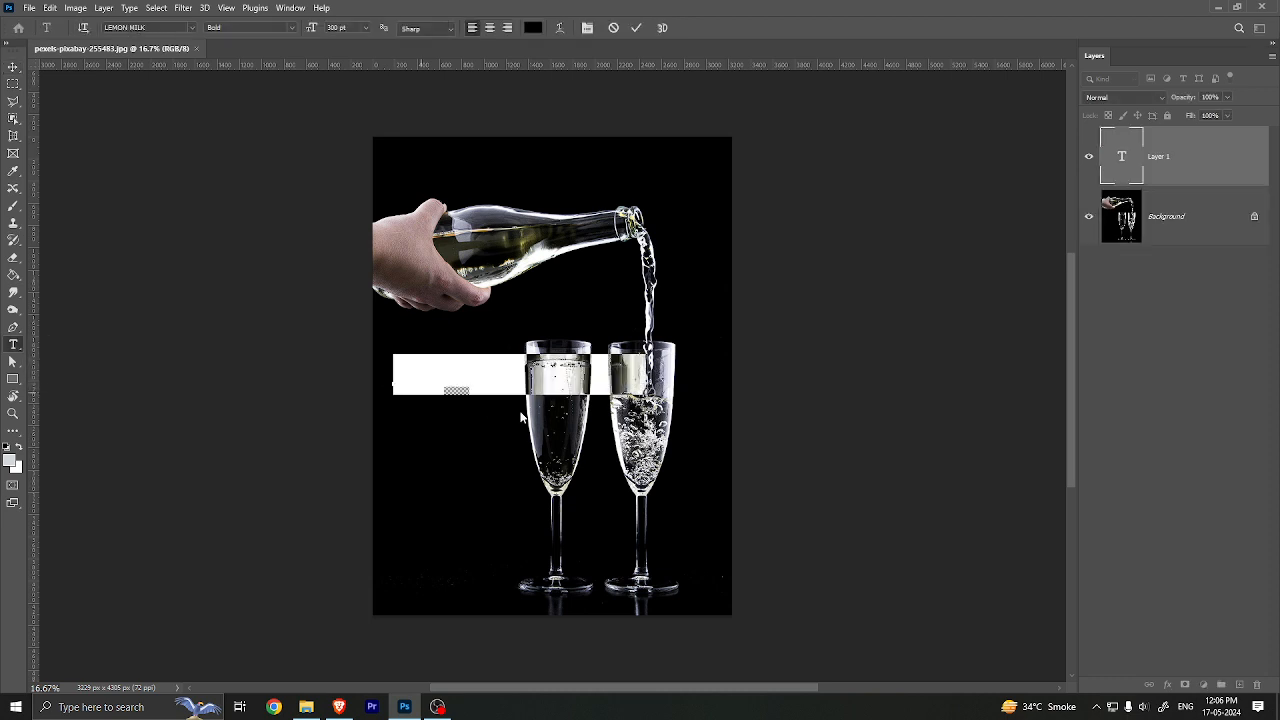
left_click(533, 27)
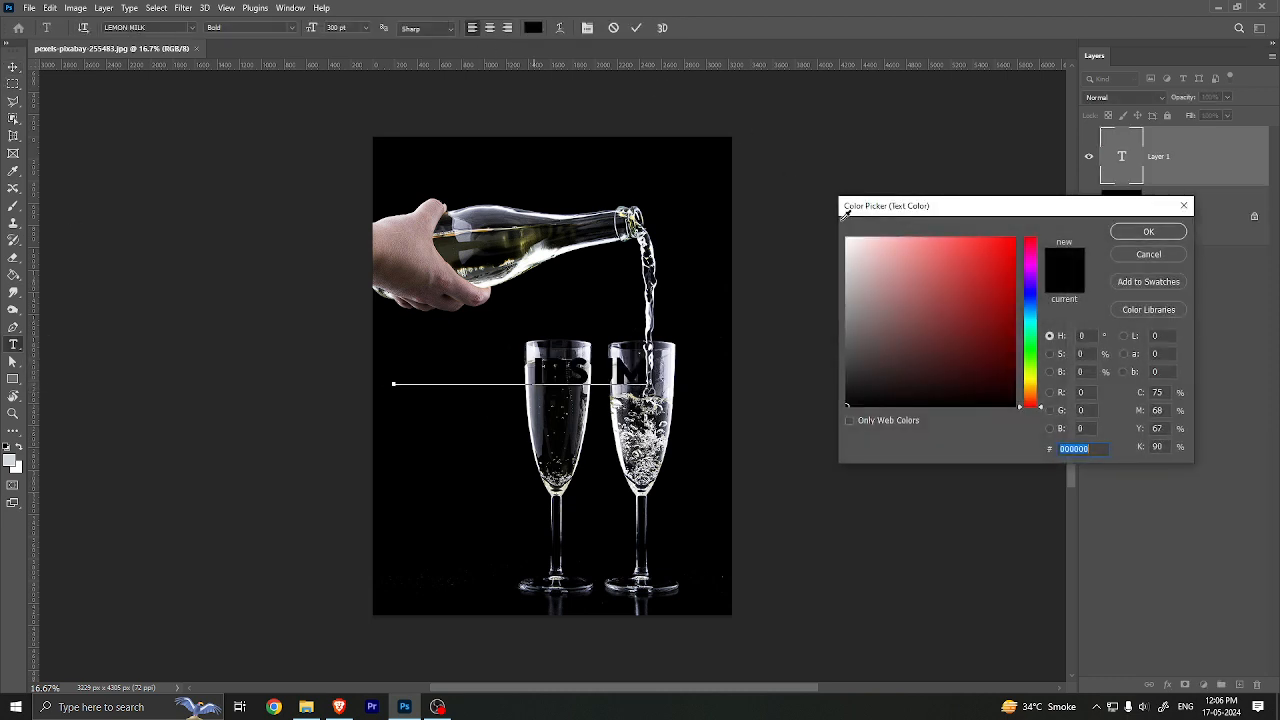
left_click(847, 239)
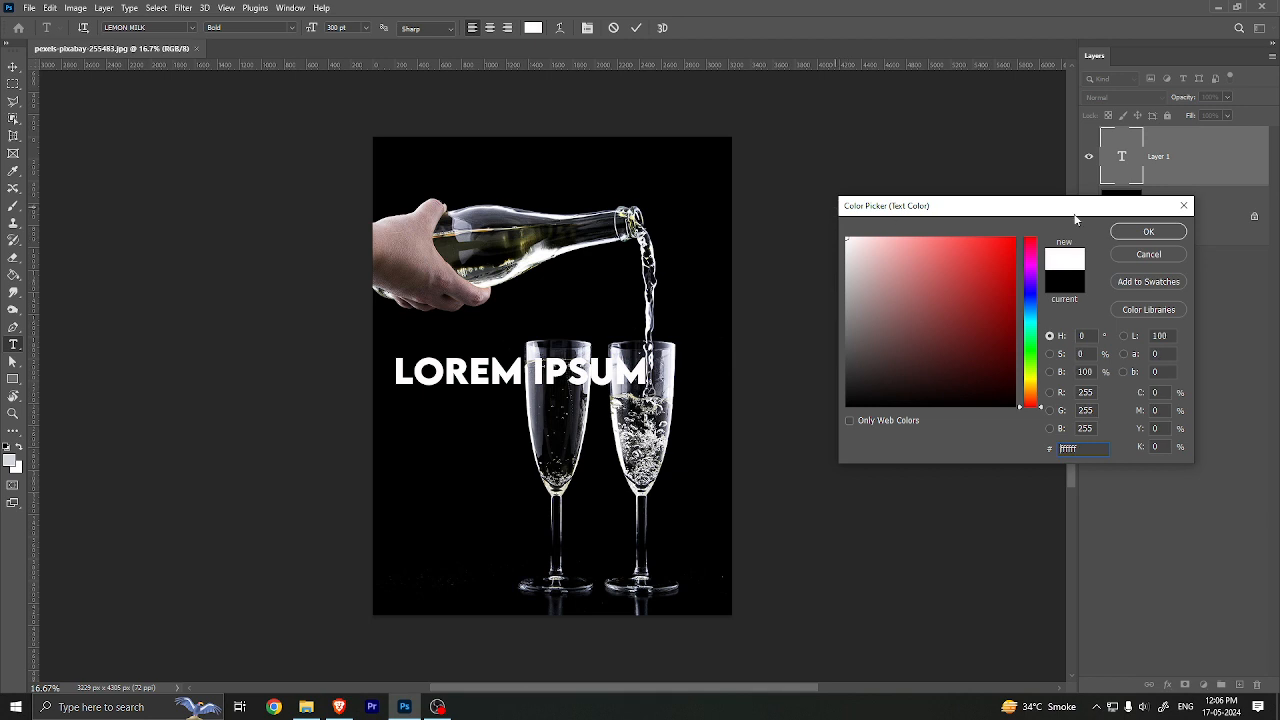
left_click(1160, 231)
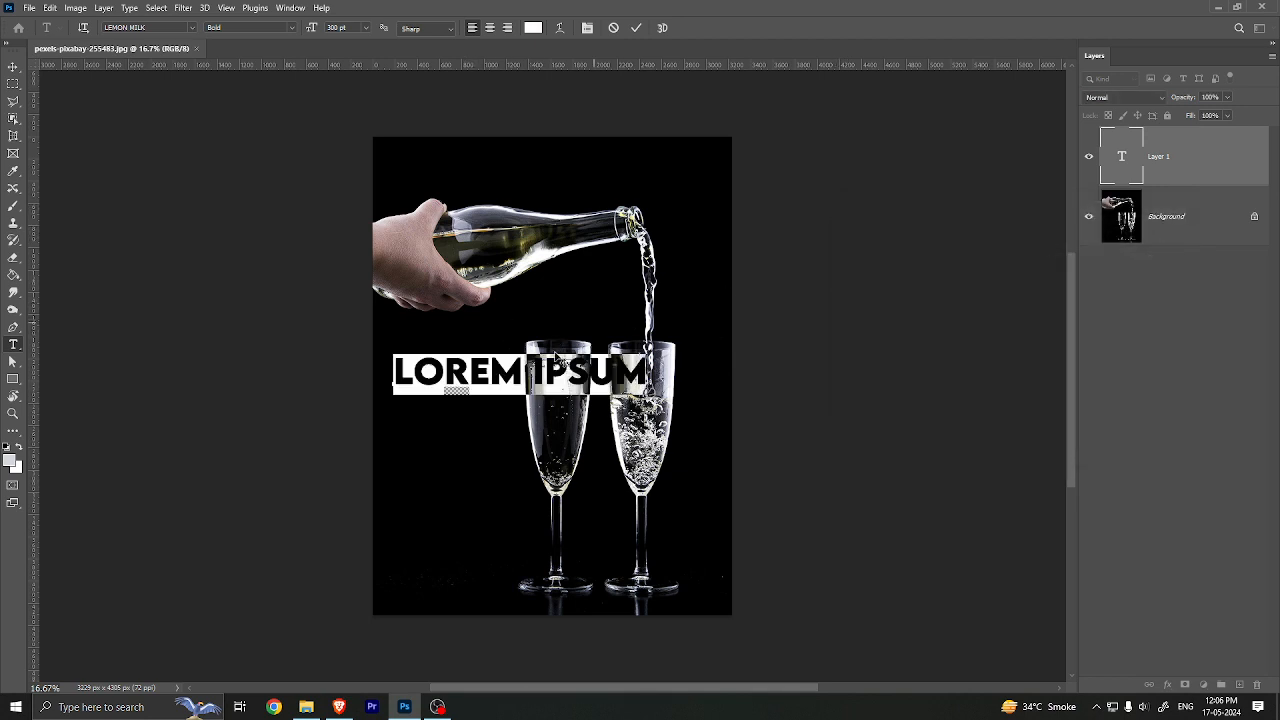
Step: Remove the word IPSUM from the placeholder text, leaving only LOREM, and finish editing
left_click_drag(529, 362, 711, 363)
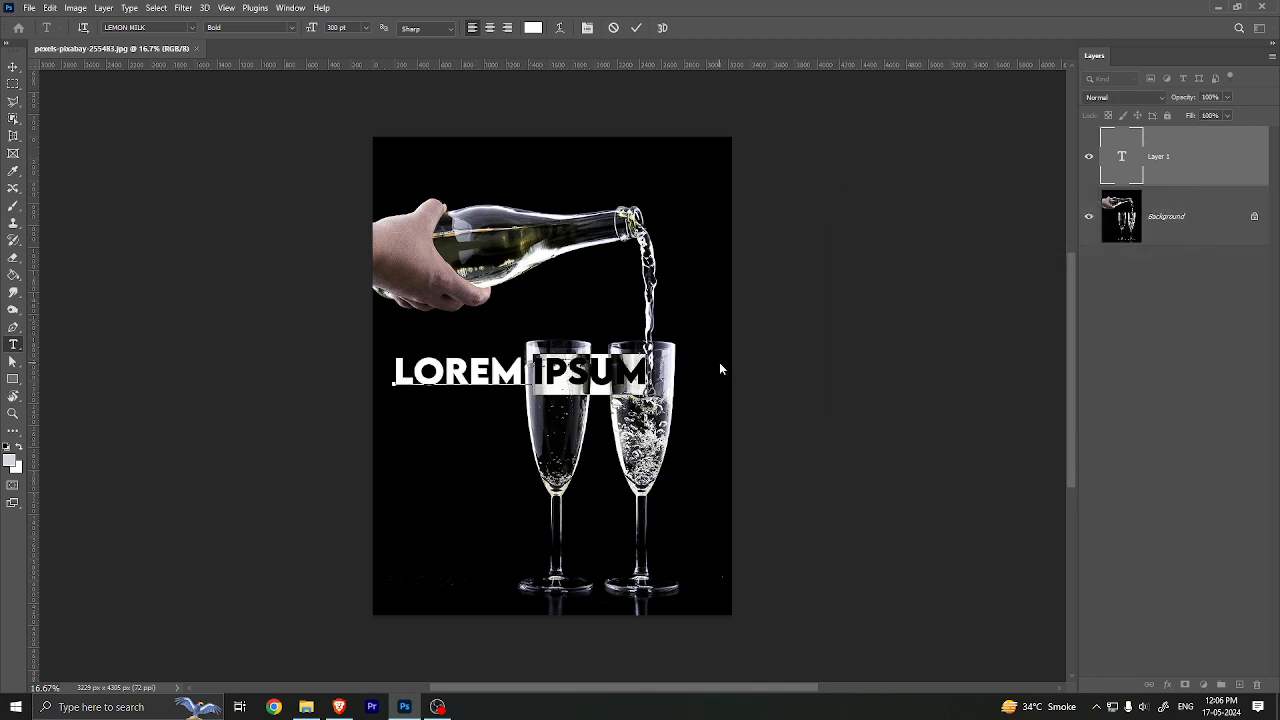
key("BackSpace")
left_click(13, 66)
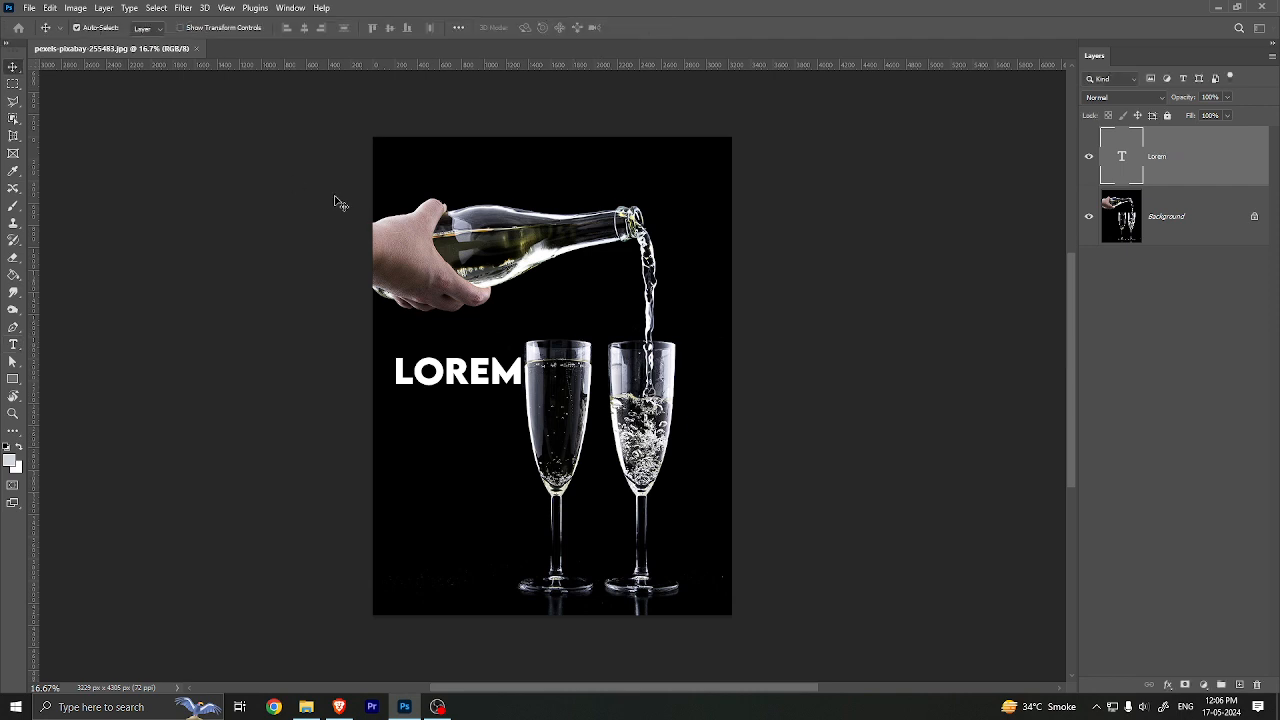
Step: Shift the LOREM text toward the glasses and transform it so that it slants upward
left_click_drag(478, 378, 544, 356)
key("ctrl+t")
key("Return")
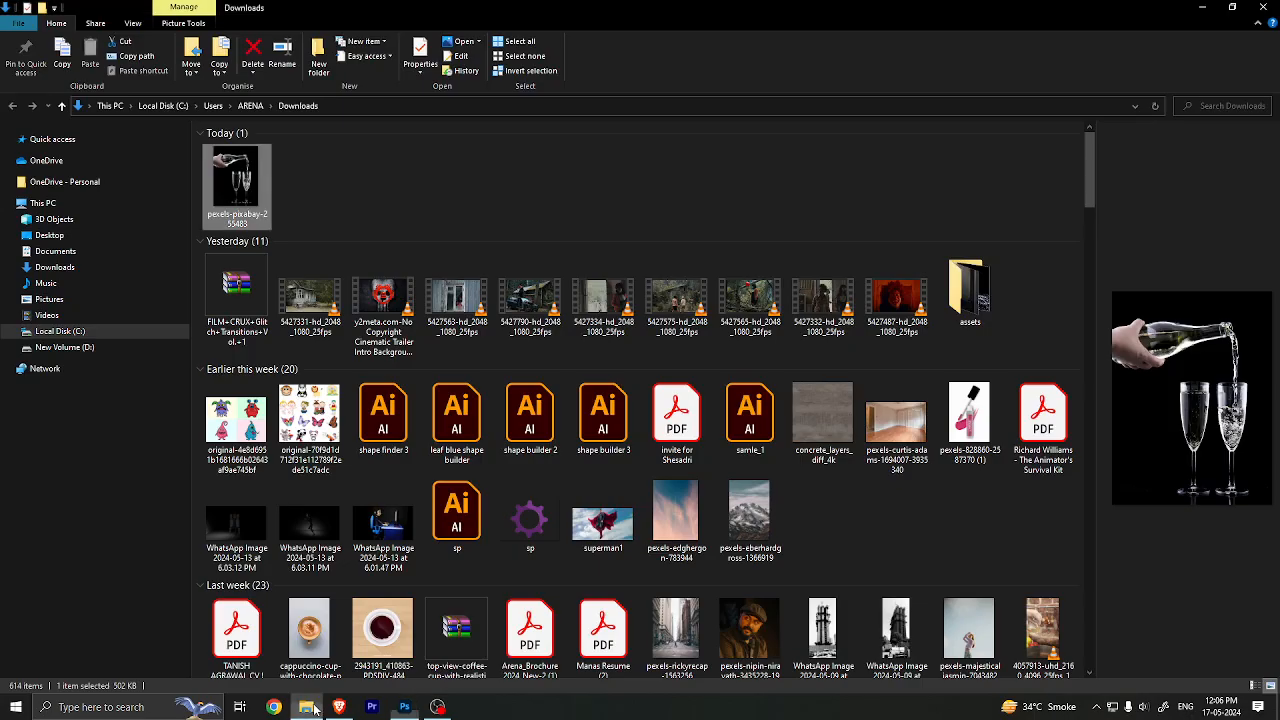
Step: Switch to File Explorer and open the concrete_layers_diff_4k image from Downloads as a separate document in Photoshop
left_click(306, 707)
left_click(356, 209)
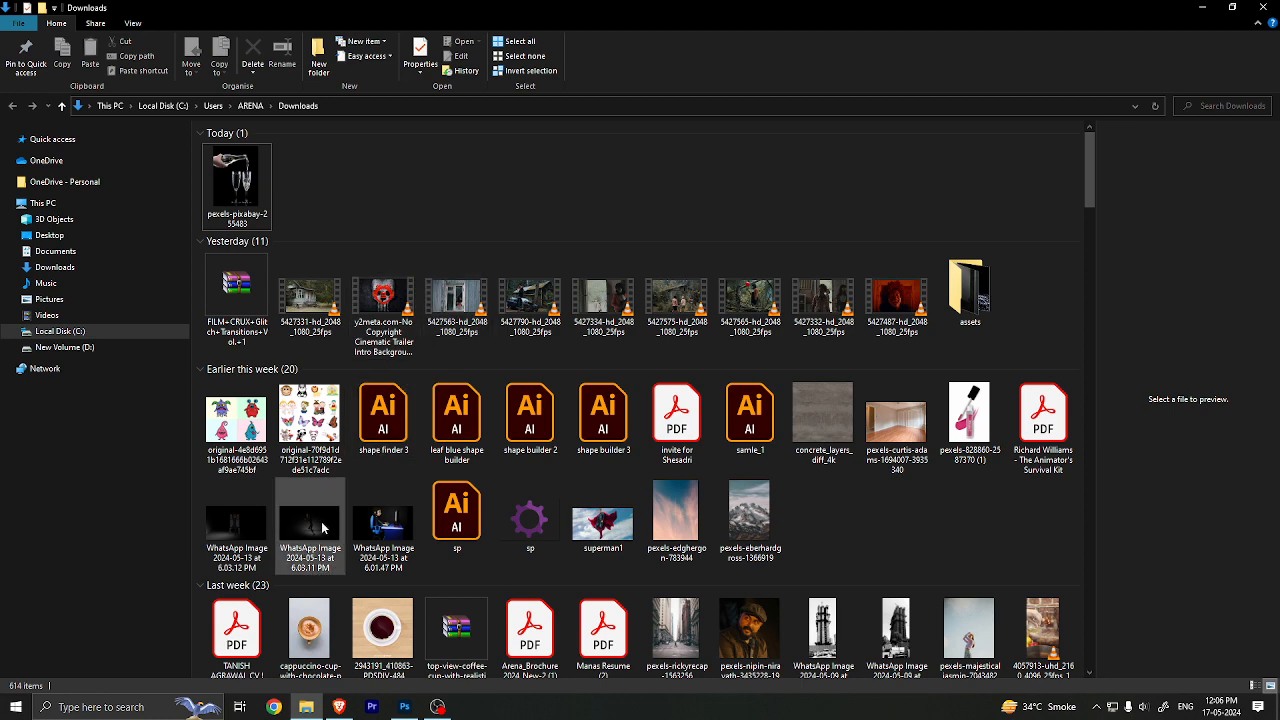
left_click(823, 412)
key("alt+Tab")
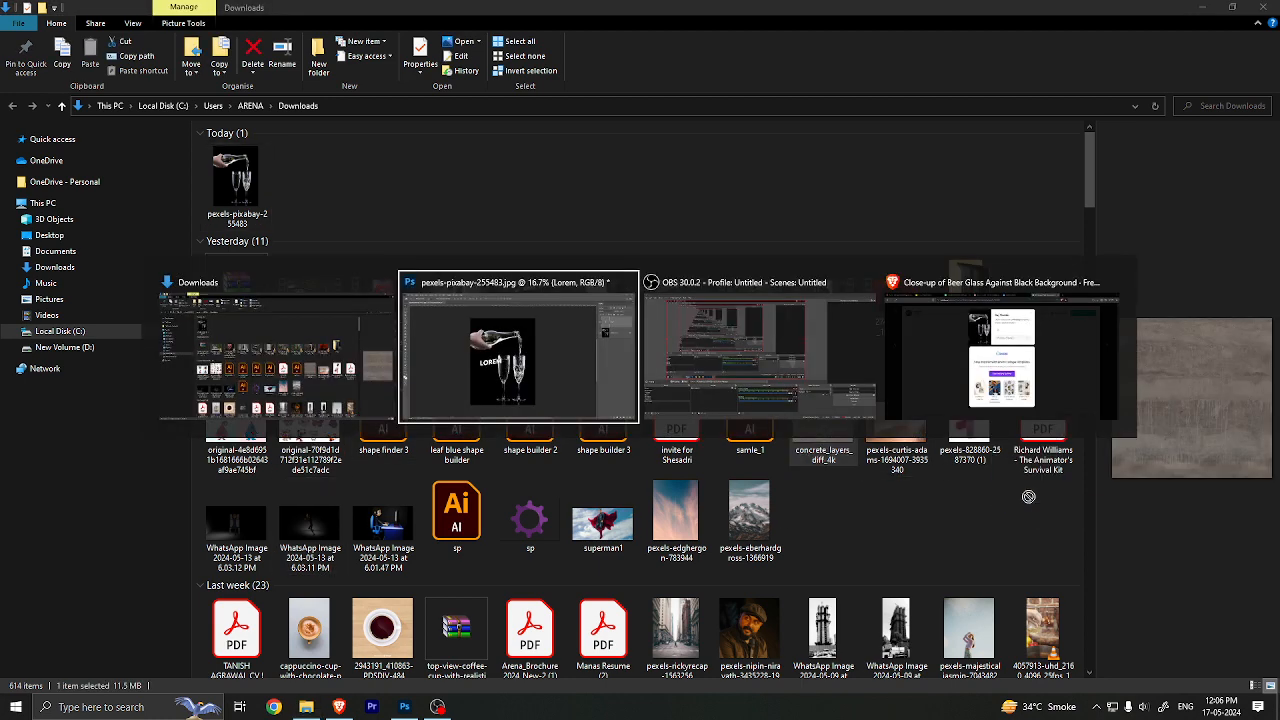
left_click_drag(1028, 497, 709, 4)
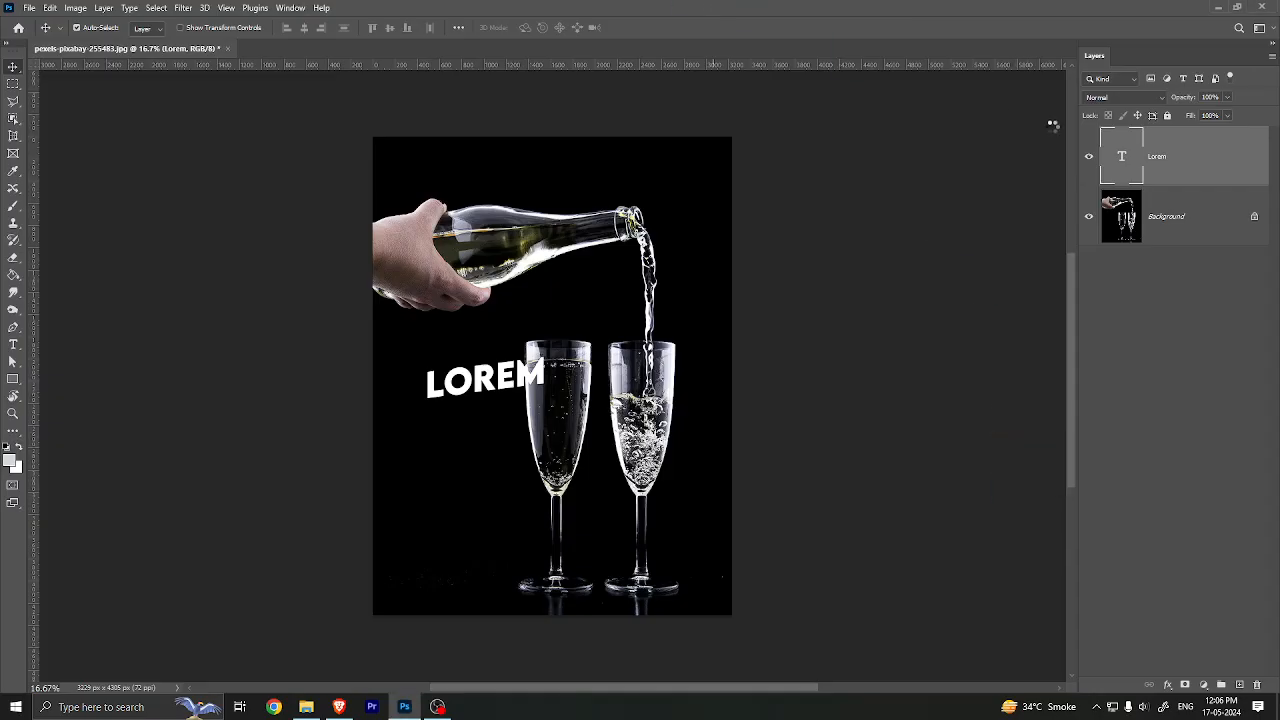
Step: Duplicate the concrete texture's background layer and try scaling the copy with Free Transform
key("ctrl+j")
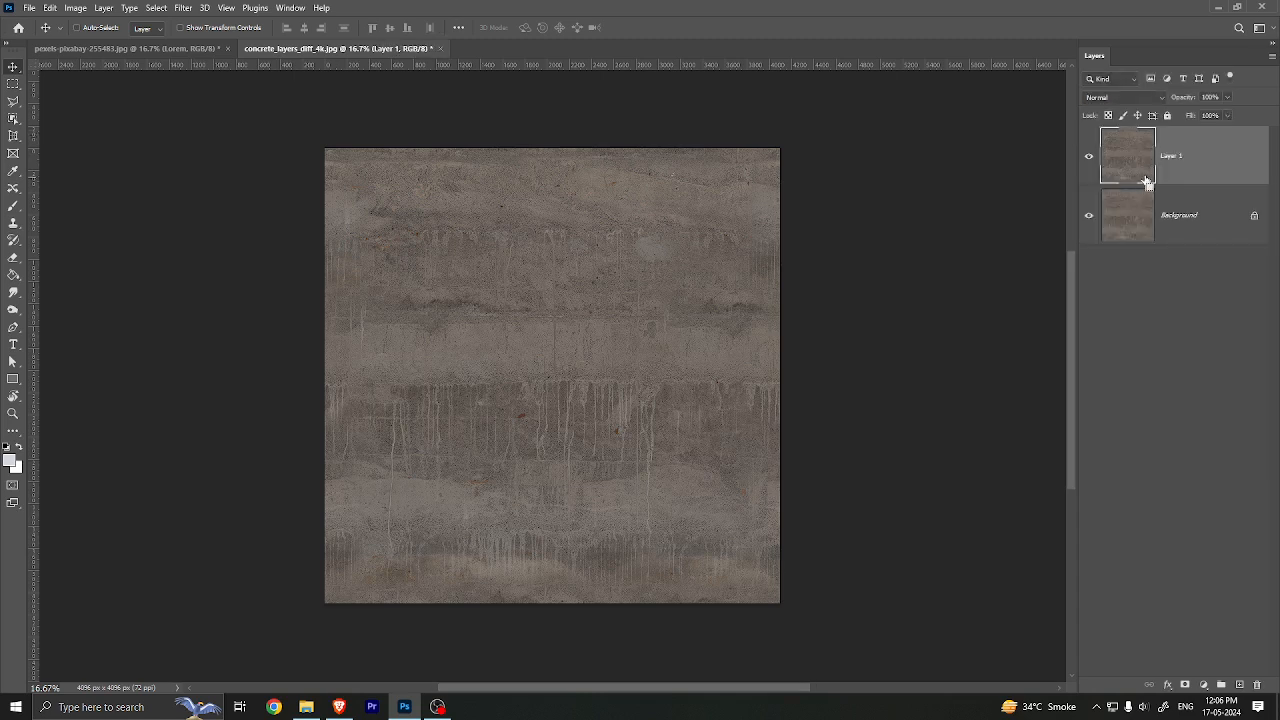
key("ctrl+t")
left_click_drag(778, 146, 595, 267)
left_click_drag(540, 604, 657, 506)
key("Escape")
Step: In the wine image, skew the LOREM text upward by about 15.6 degrees and narrow it to about 89% width
left_click(150, 48)
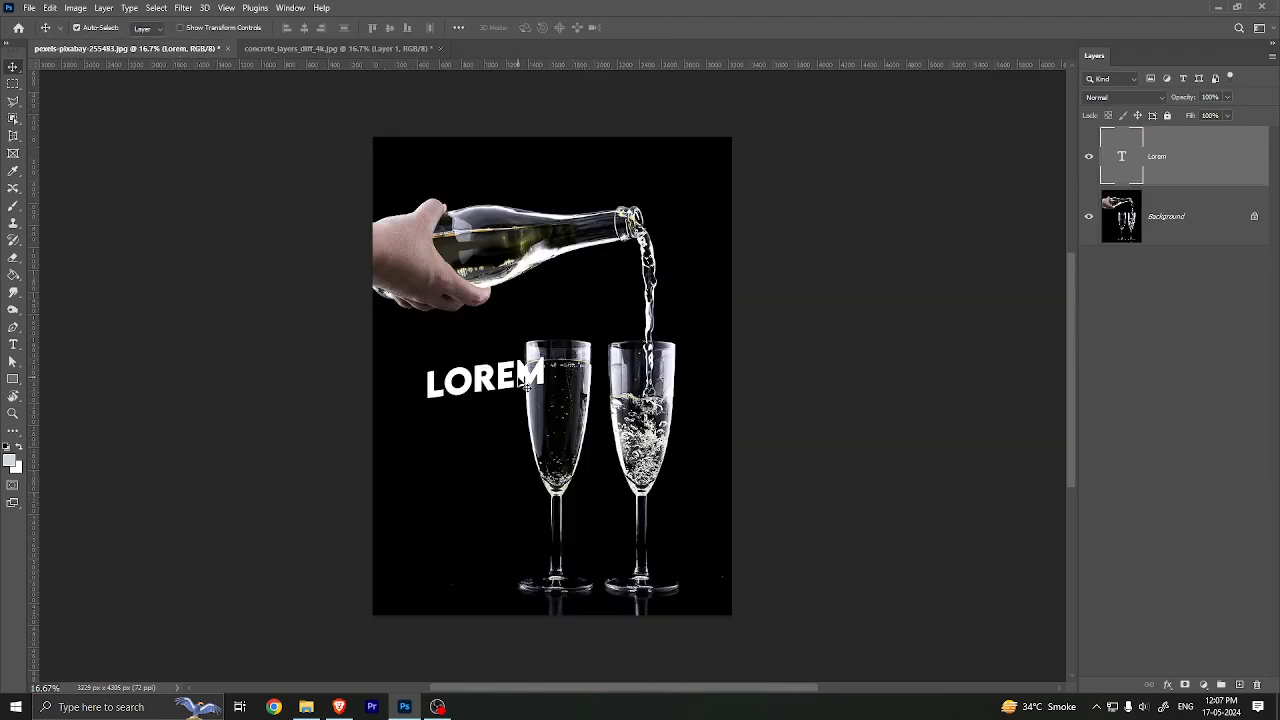
key("ctrl+t")
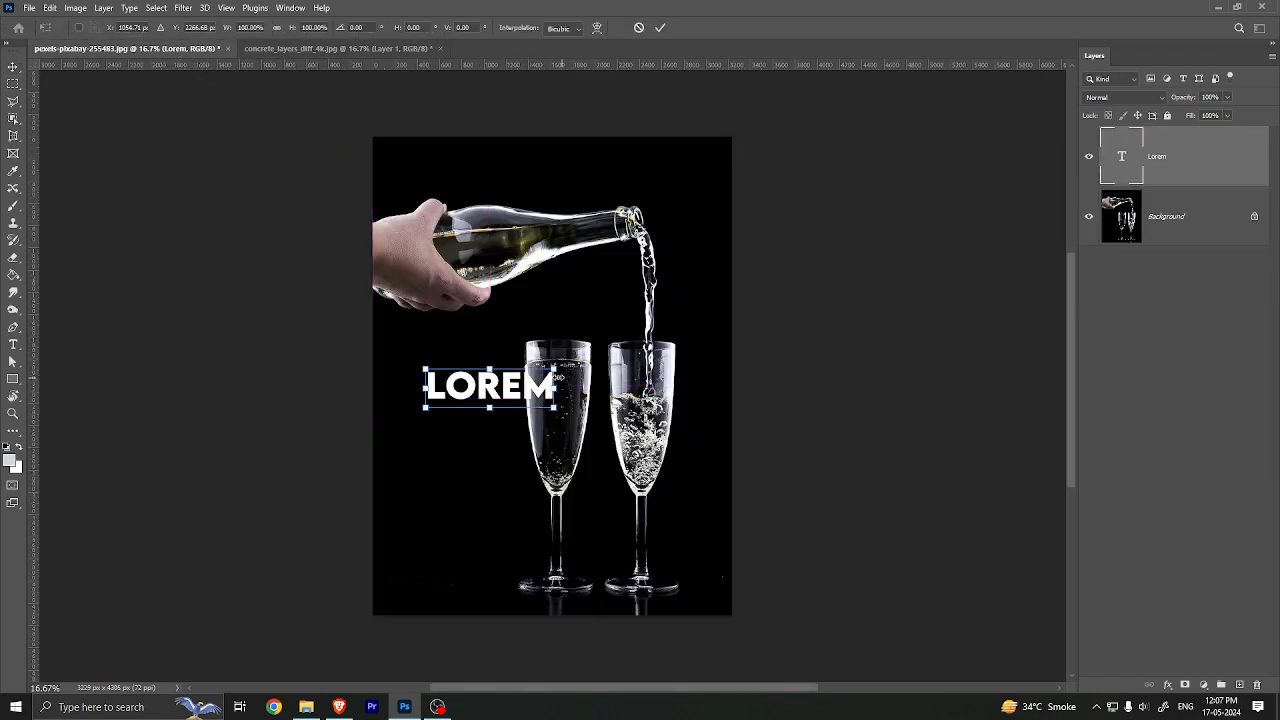
left_click_drag(556, 372, 537, 330)
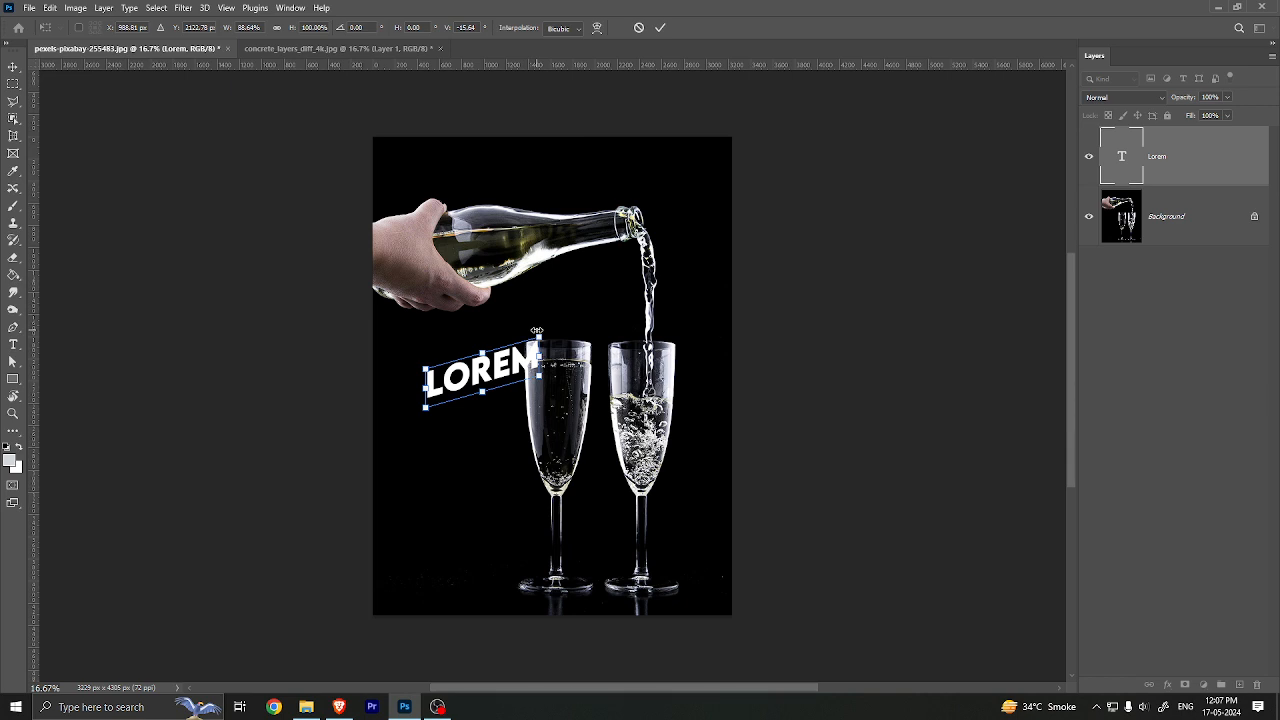
Step: Open a blank Notepad document over the image
key("super+r")
type("no")
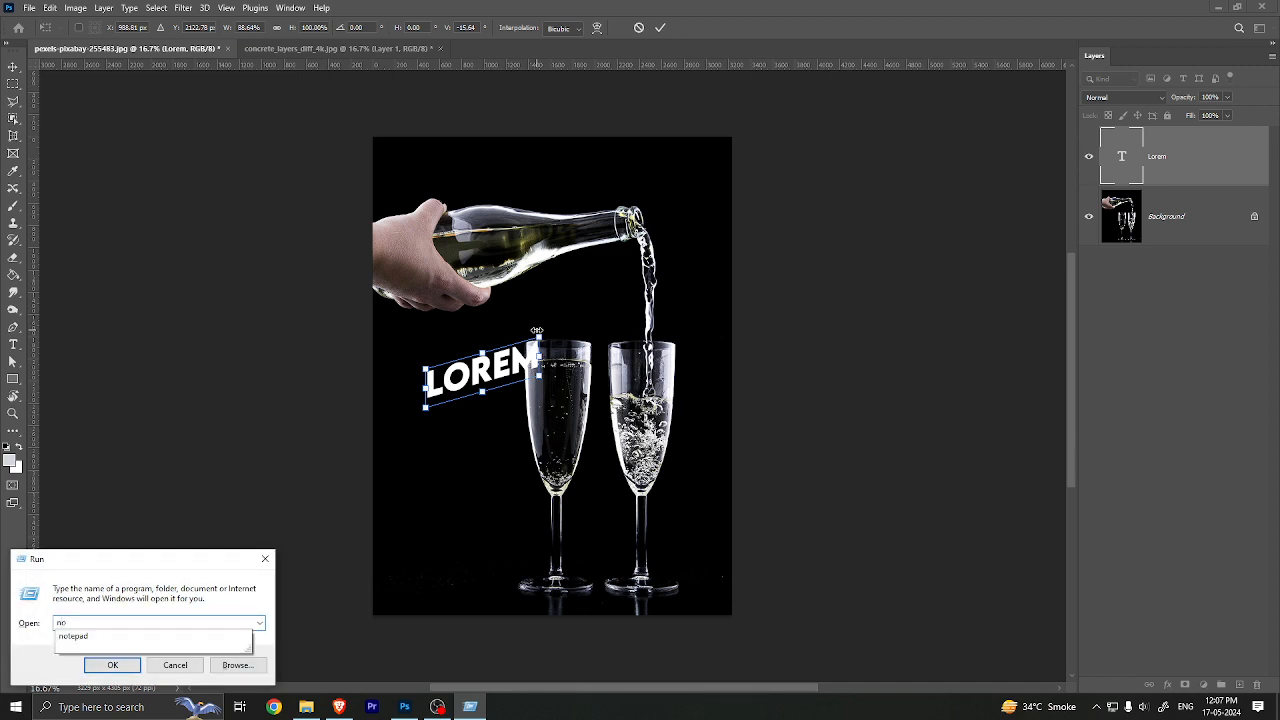
key("Down")
key("Return")
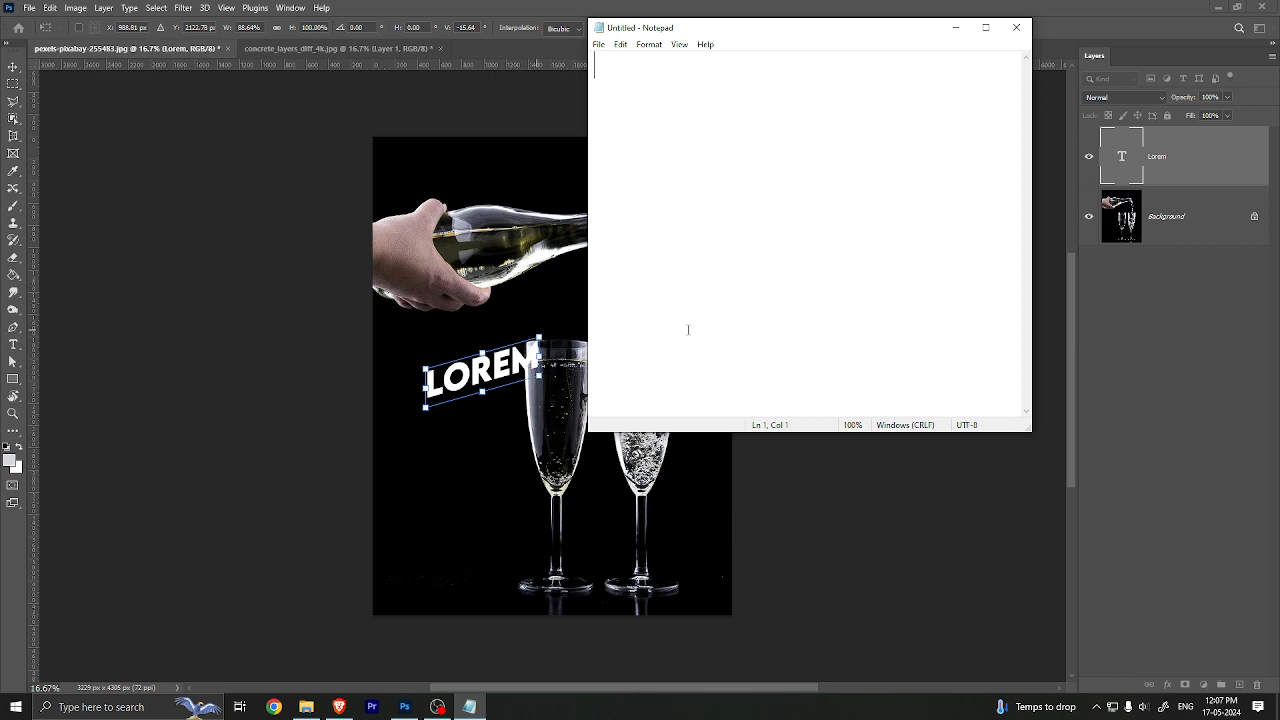
Step: Return to Photoshop, apply the text transform, and add an empty layer above the LOREM text
left_click(501, 5)
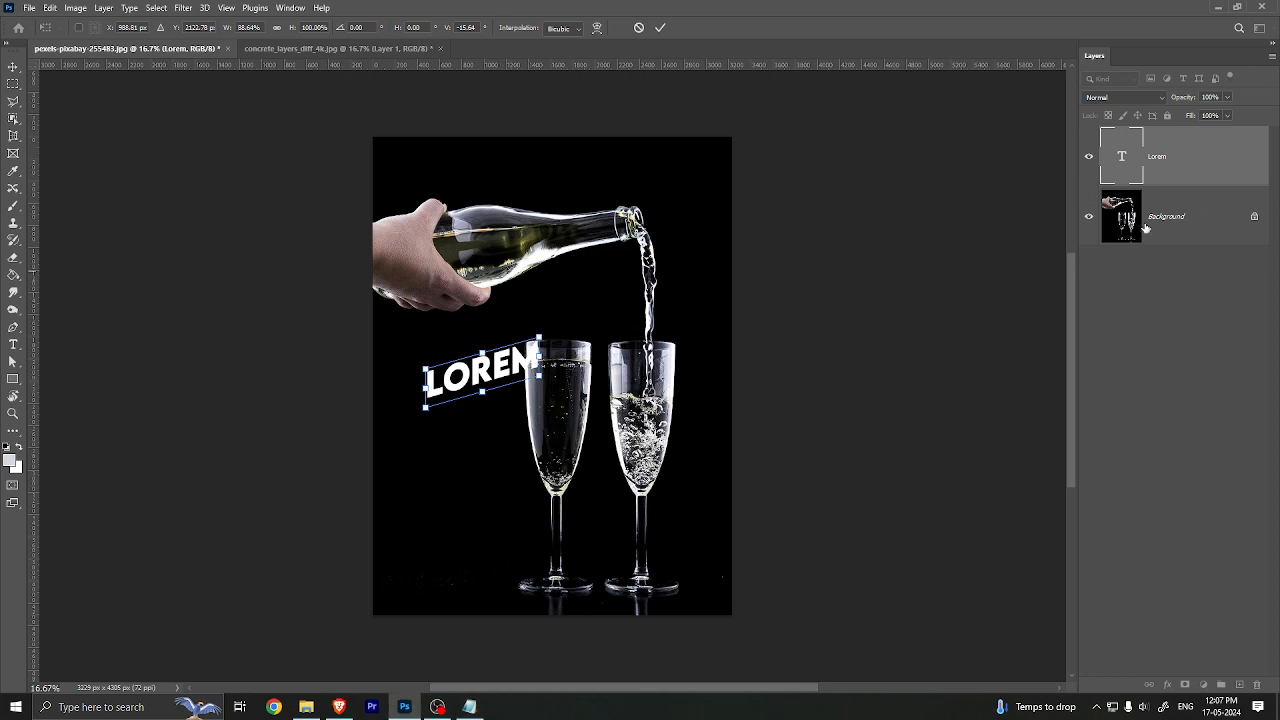
key("Return")
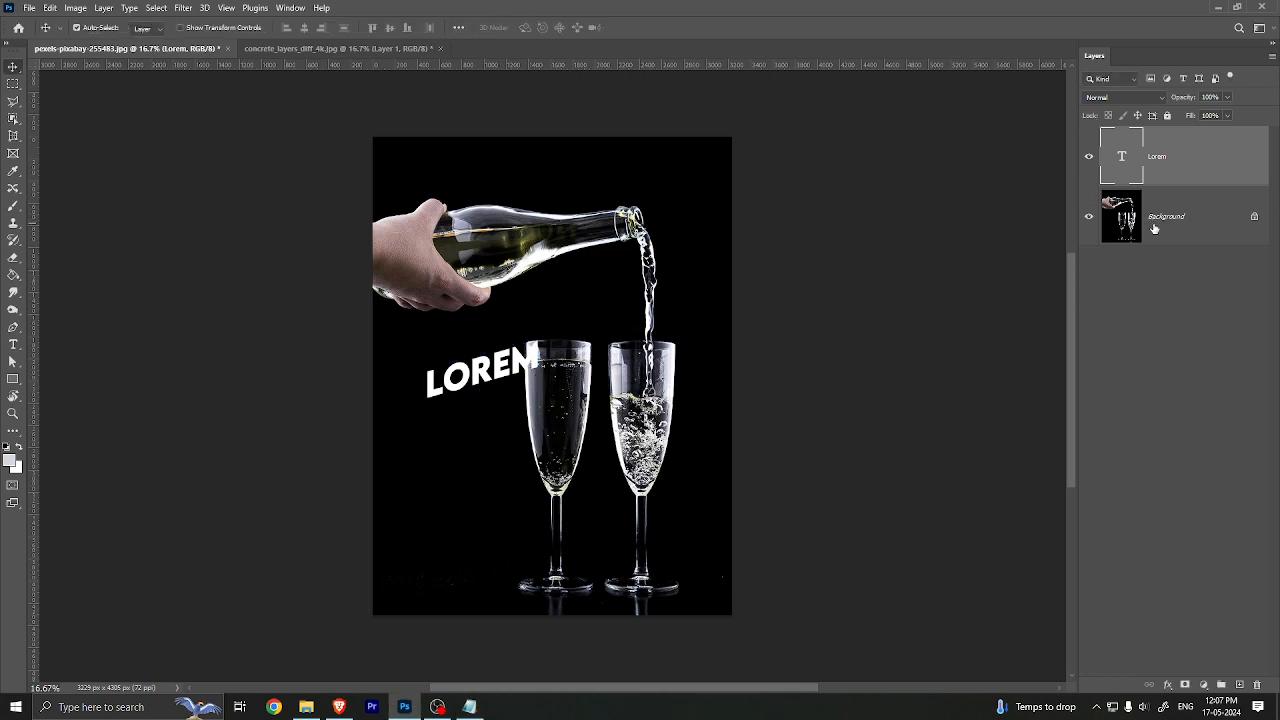
left_click(1239, 685)
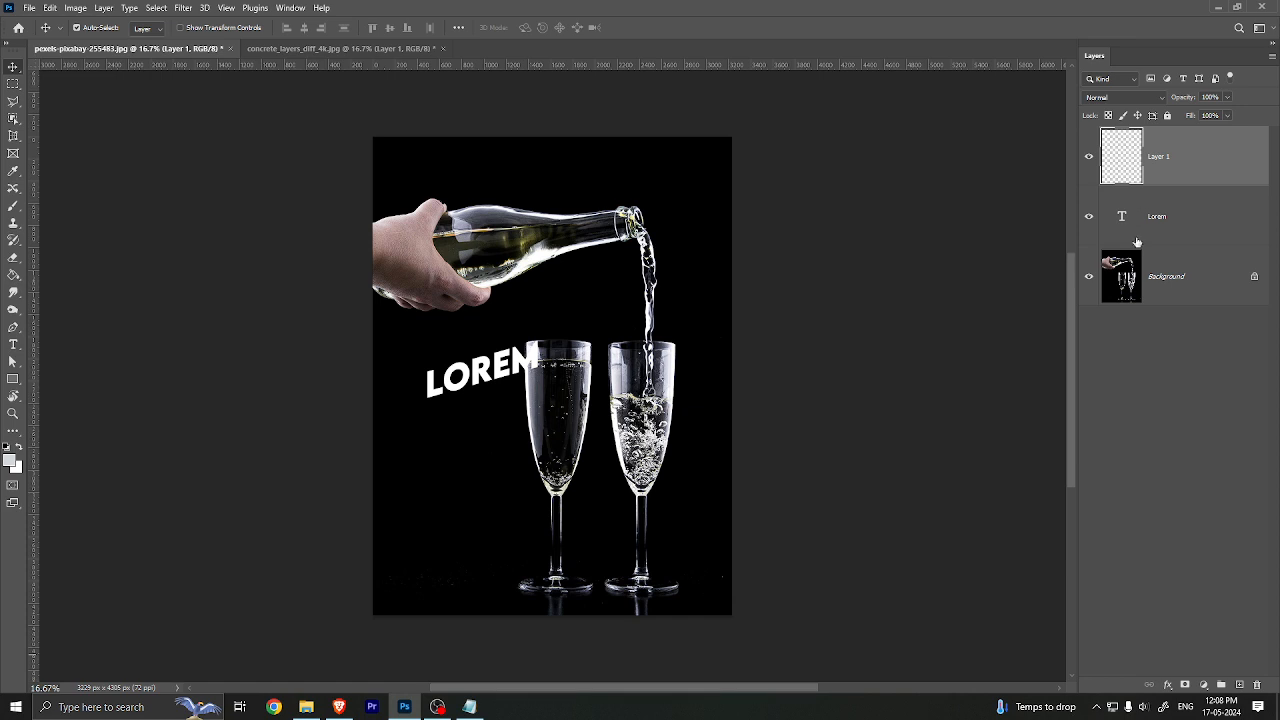
Step: Switch to Notepad and write "Rastarised layers" and "Smart object" on two separate lines
key("alt+Tab")
type("R")
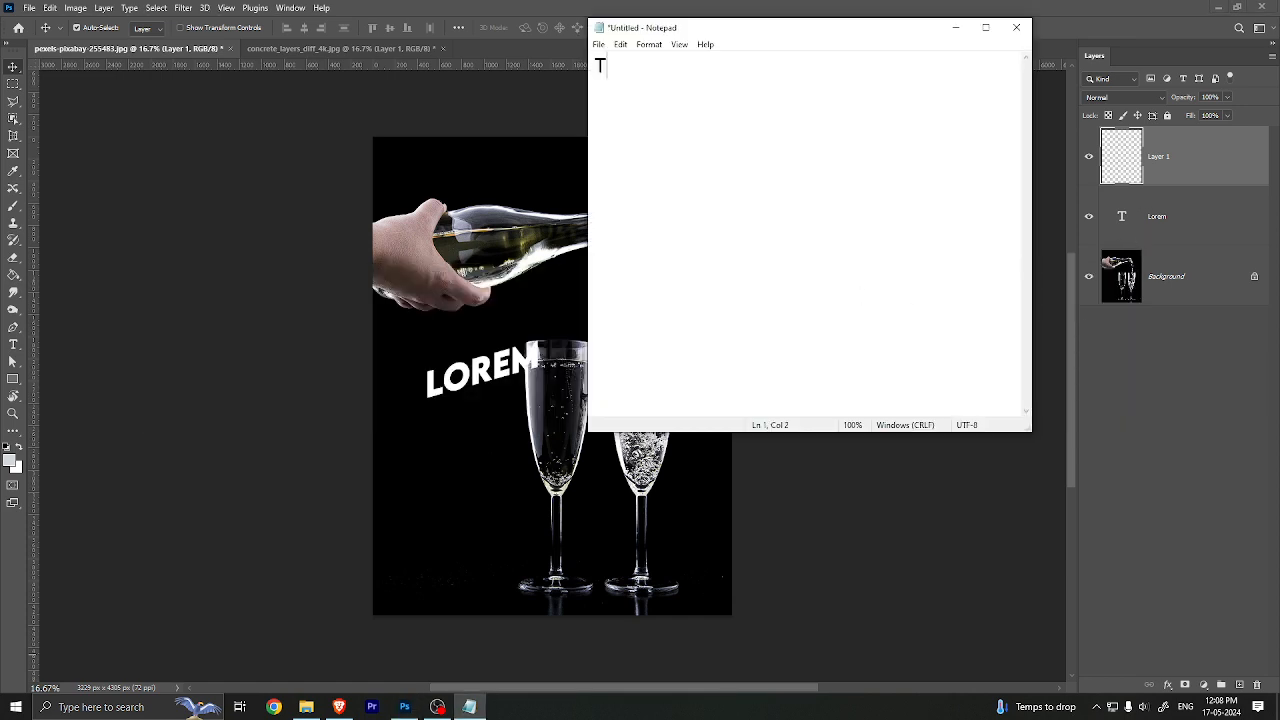
key("BackSpace")
type("Rastarised layers")
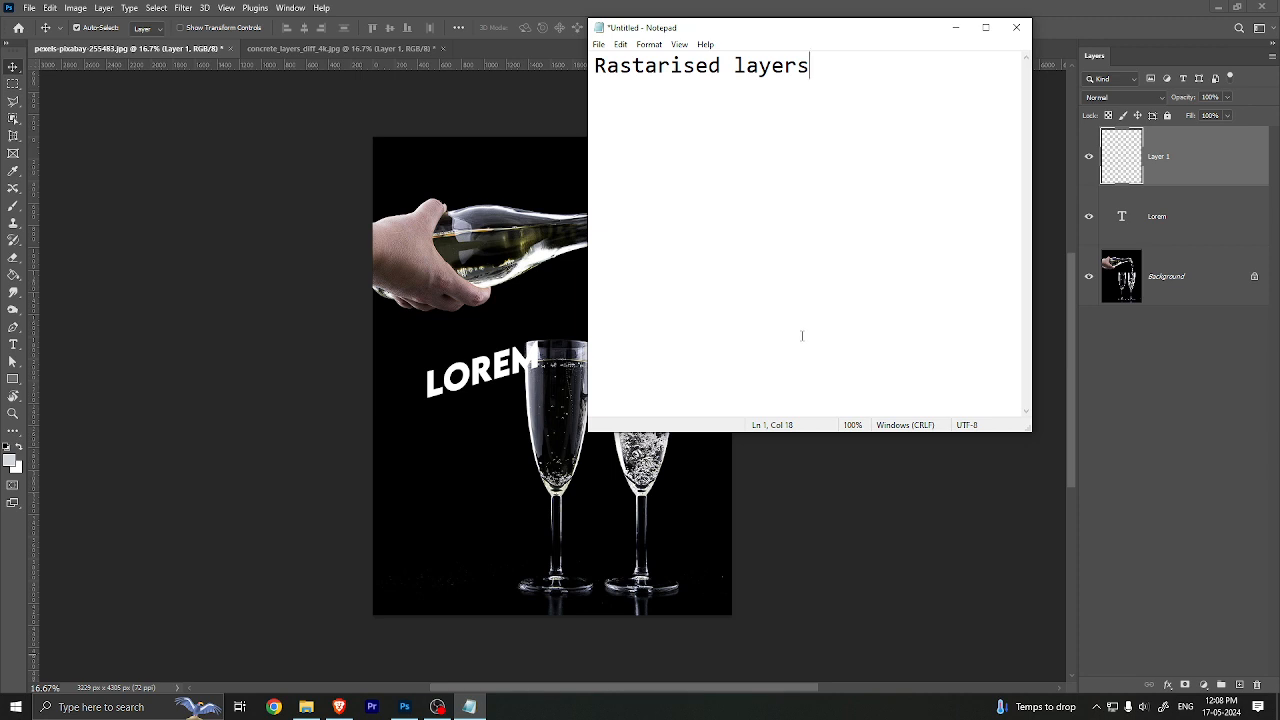
key("Return")
type("Smart object")
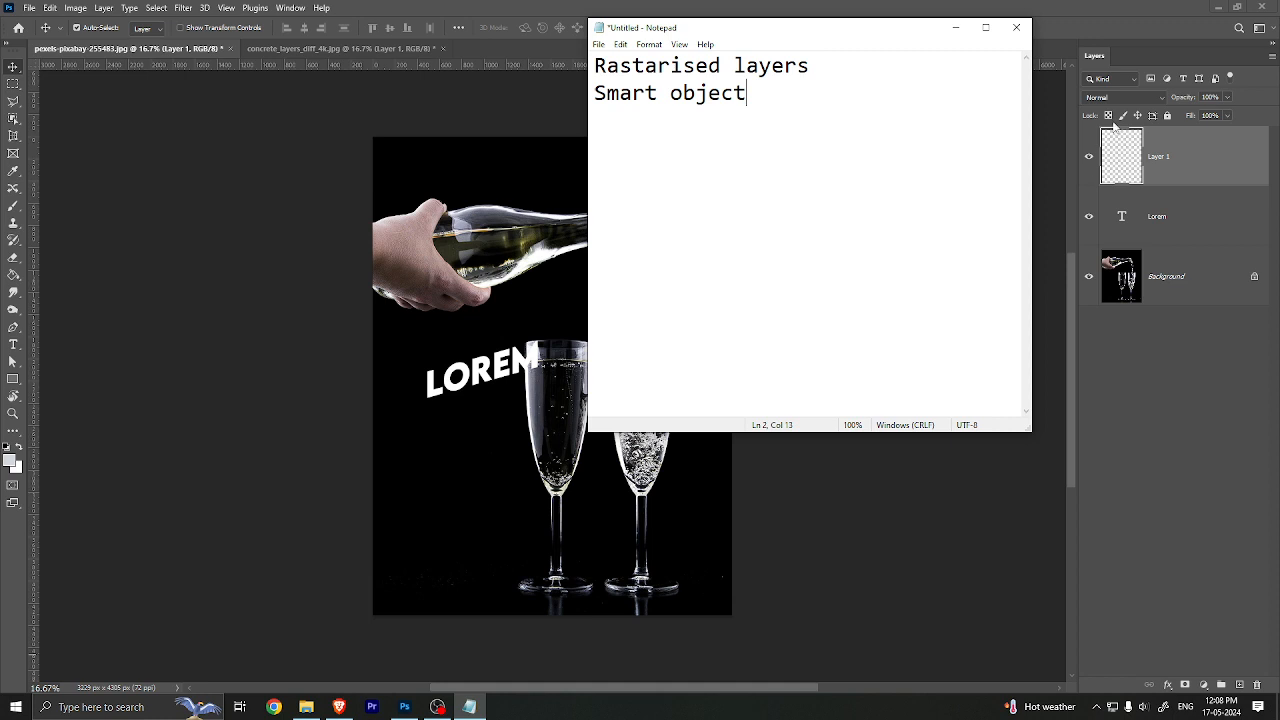
Step: Put the notes away and add four more empty layers to the wine image
left_click(955, 27)
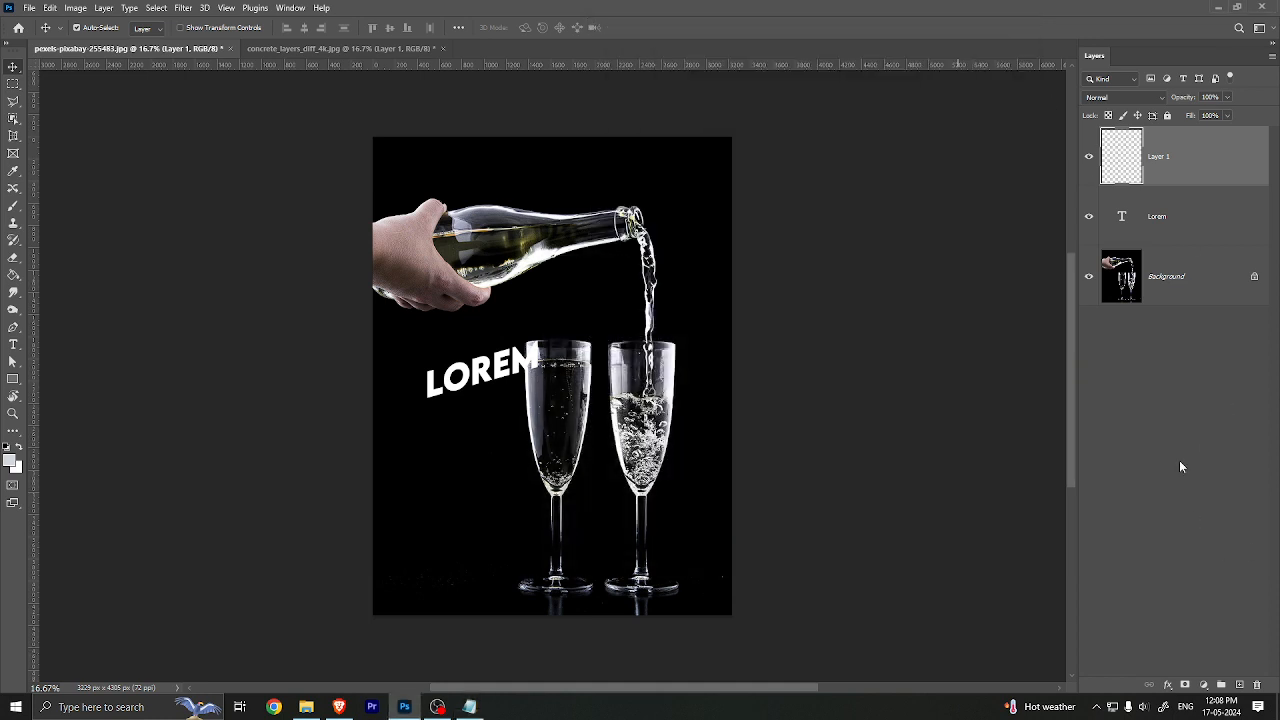
left_click(1239, 685)
left_click(1239, 685)
left_click(1239, 685)
left_click(1239, 685)
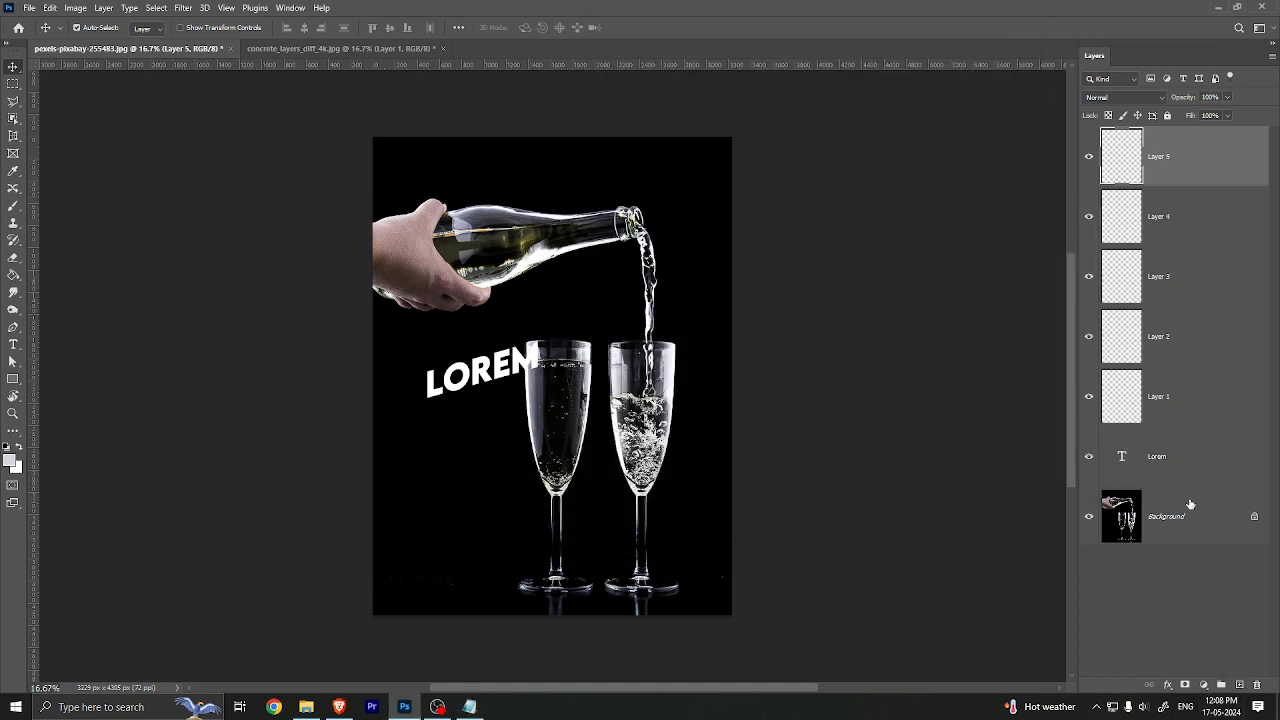
Step: Group all layers above the Background and delete the group with its contents
left_click(1190, 508, "shift")
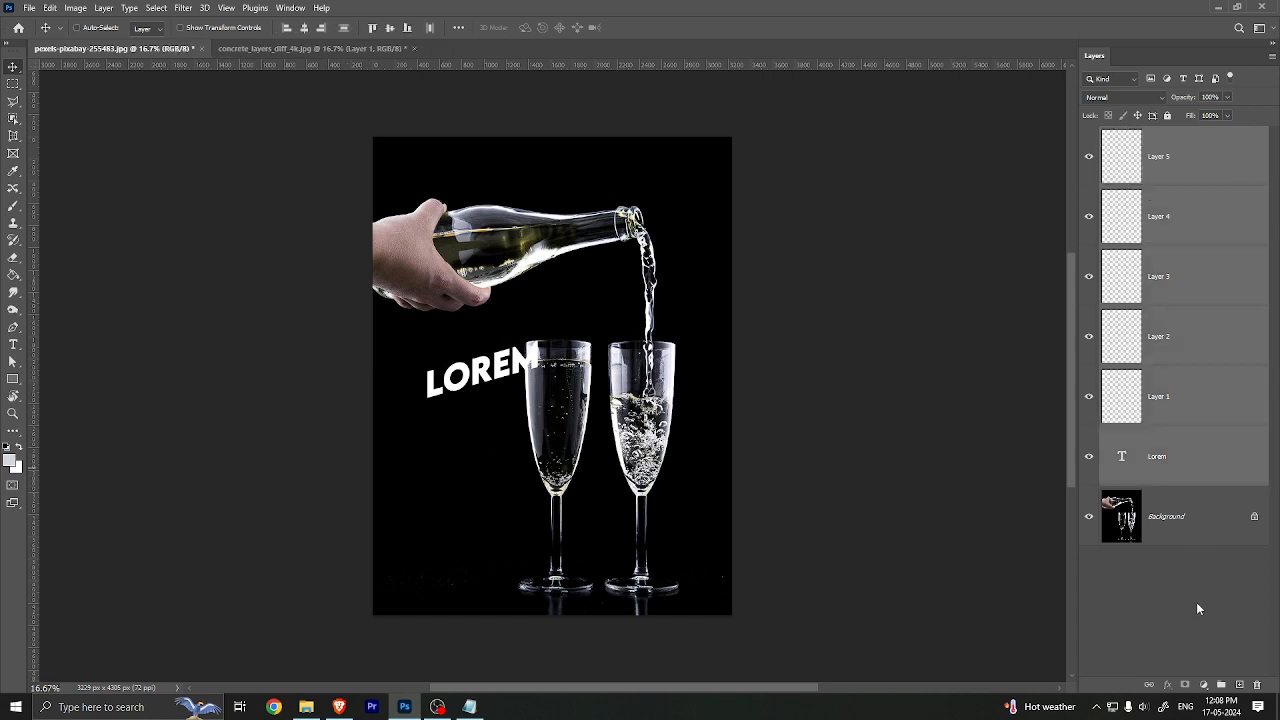
key("ctrl+g")
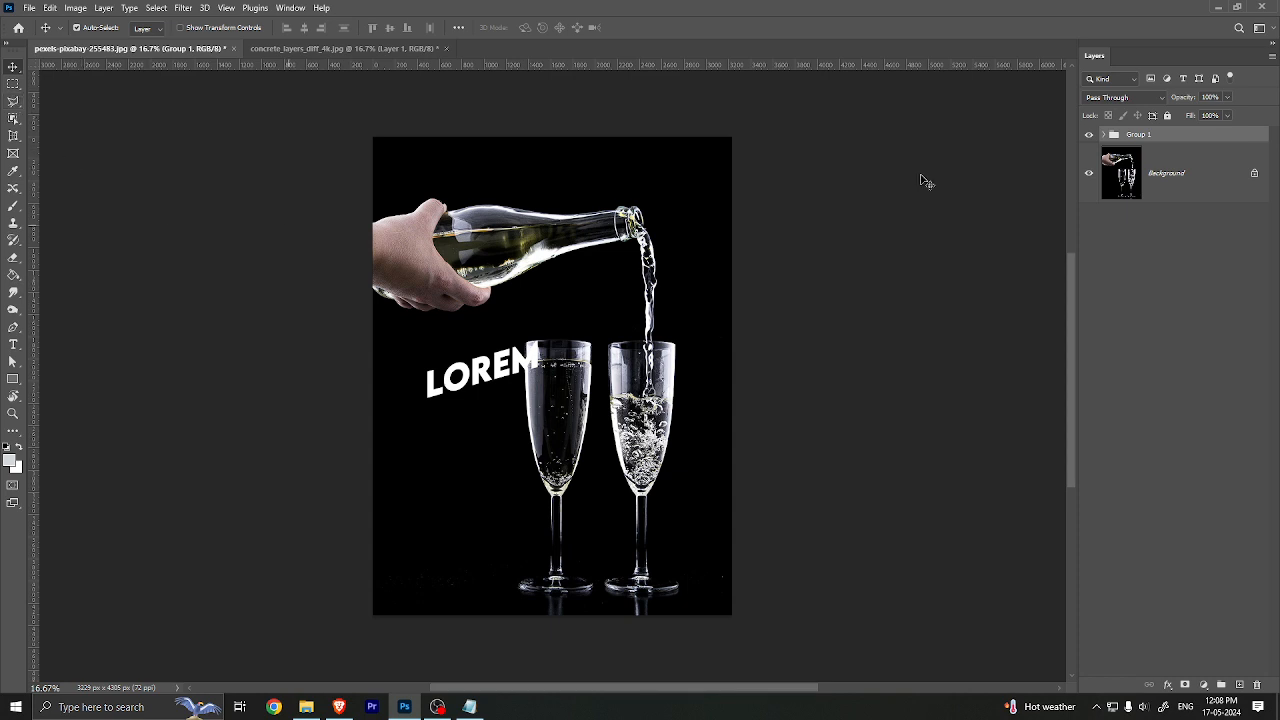
key("Delete")
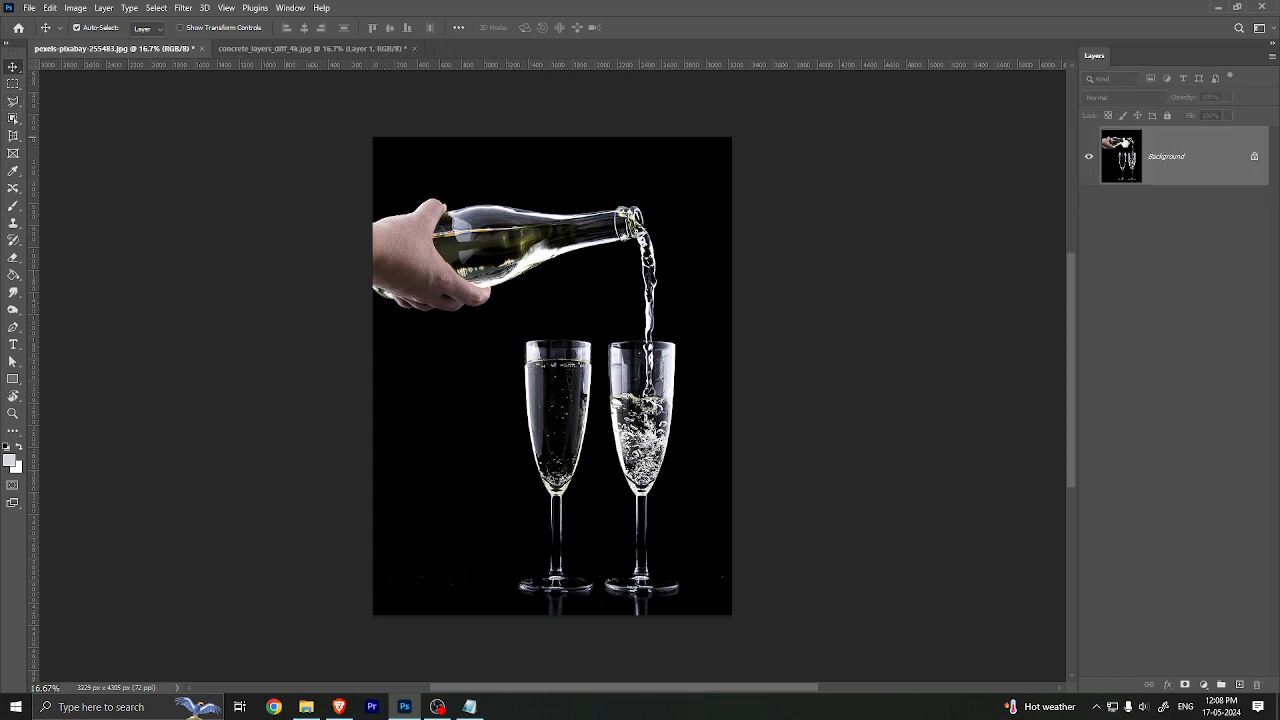
Step: In the concrete texture document, move and squash the duplicated texture layer, apply the transform, and delete that layer
left_click(295, 49)
left_click_drag(503, 463, 552, 386)
key("ctrl+t")
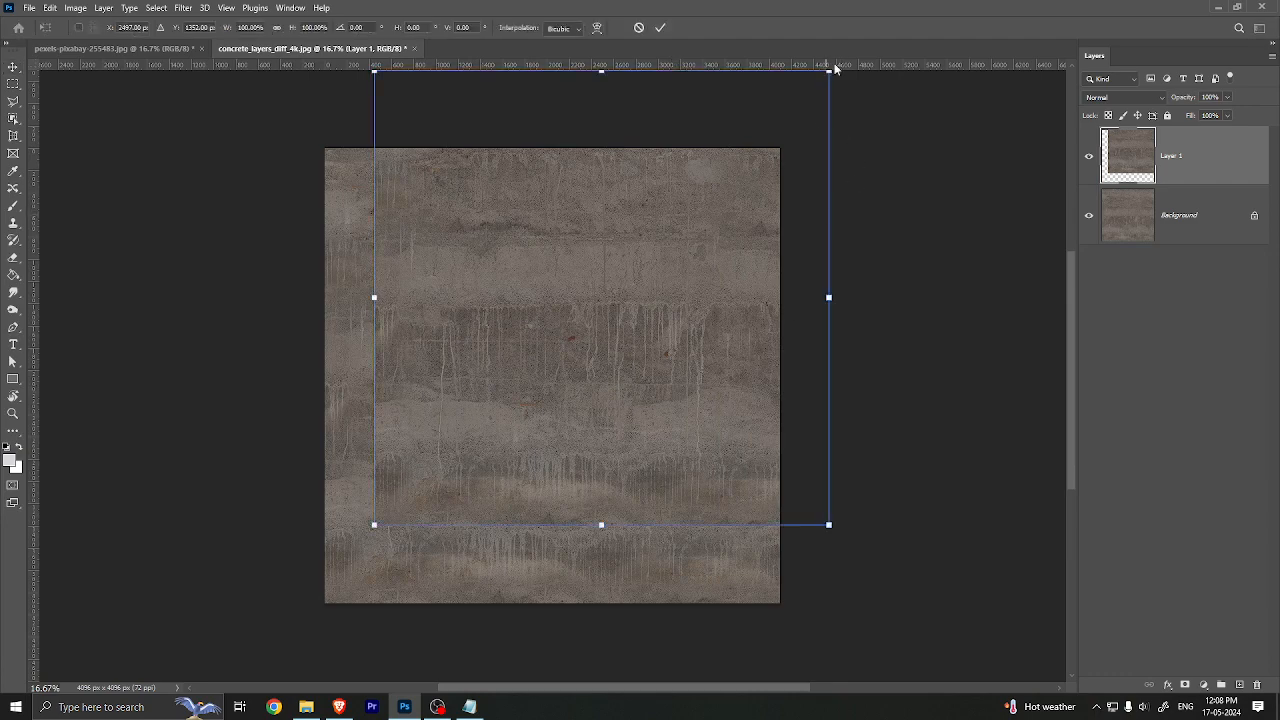
left_click_drag(829, 71, 515, 525)
key("Return")
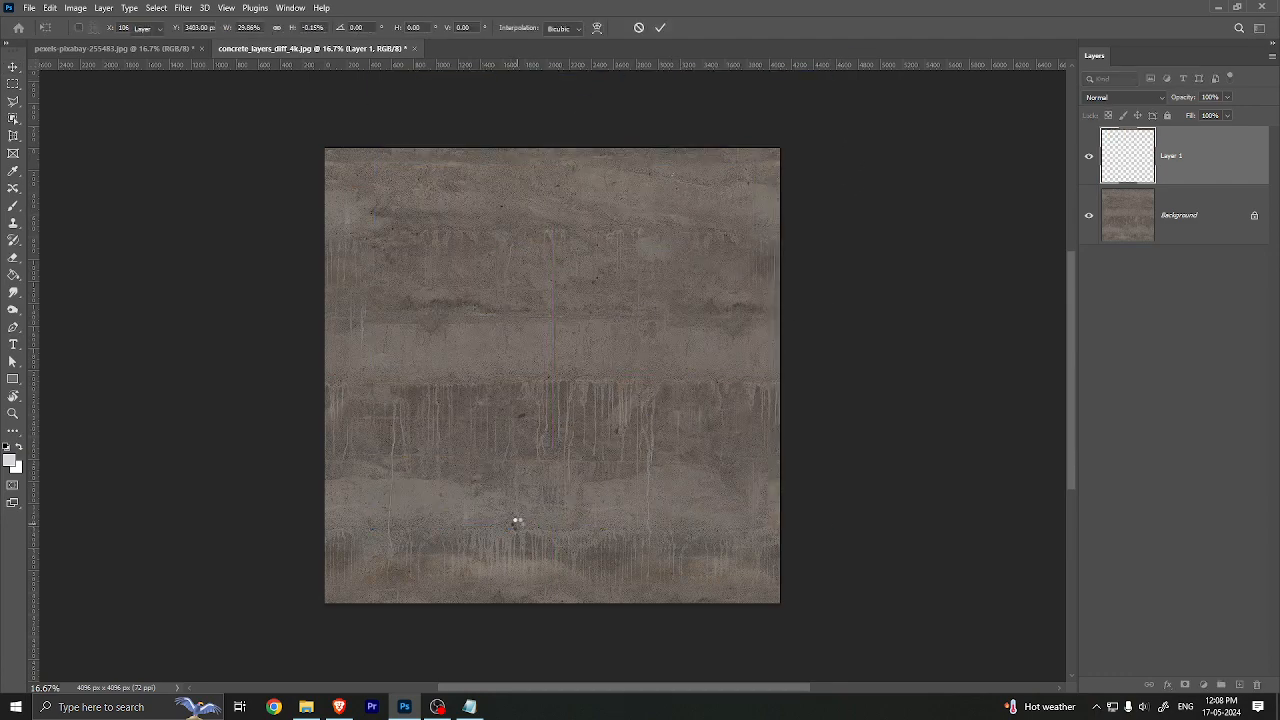
key("Delete")
Step: Add a new layer and fill a large rectangular selection on the texture's left half with the light grey foreground colour
left_click(13, 85)
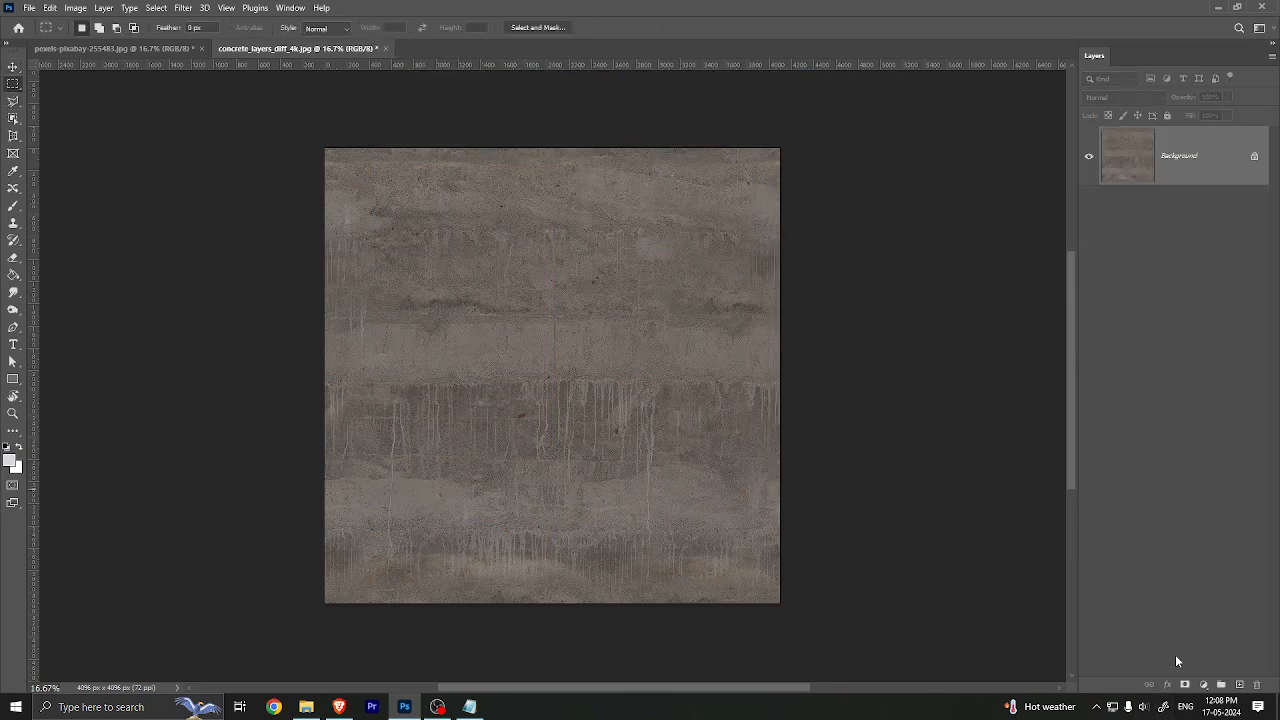
left_click(1239, 685)
left_click_drag(337, 238, 550, 410)
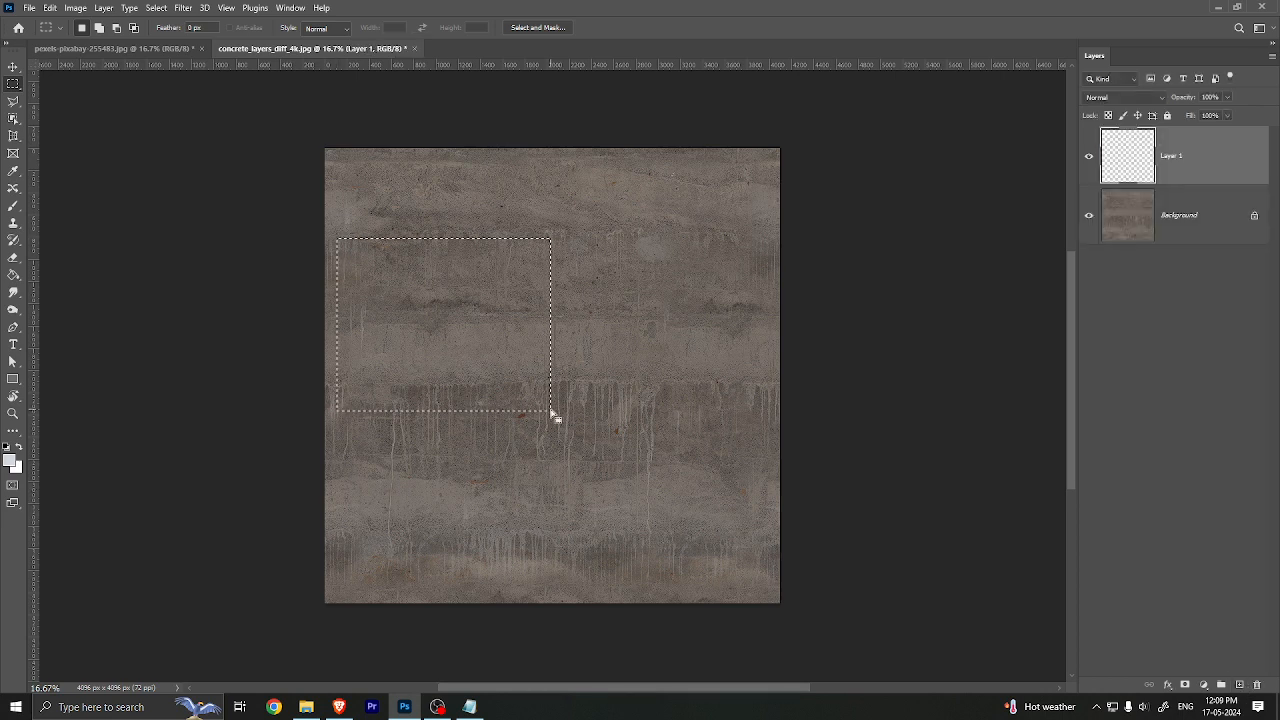
key("alt+BackSpace")
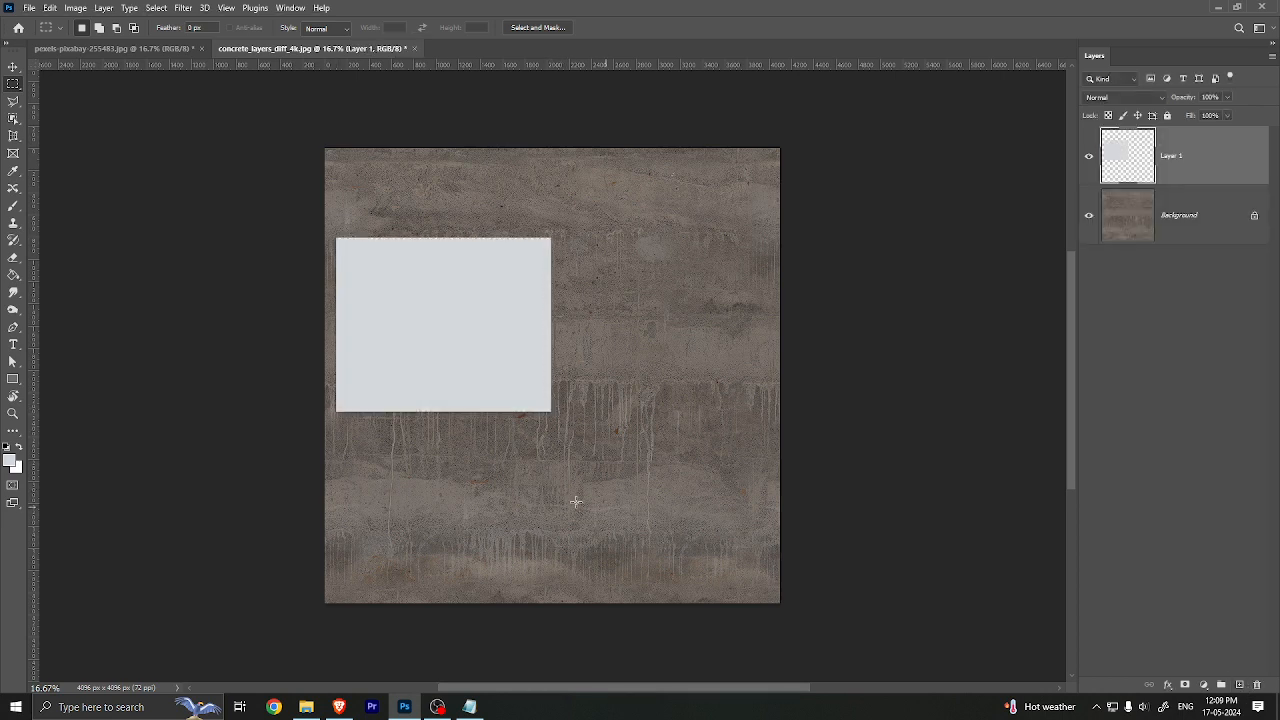
Step: Fill a smaller rectangle near the texture's lower middle with light grey on its own new layer, and clear the selection
left_click_drag(509, 468, 638, 574)
left_click(1238, 684)
key("alt+BackSpace")
key("ctrl+d")
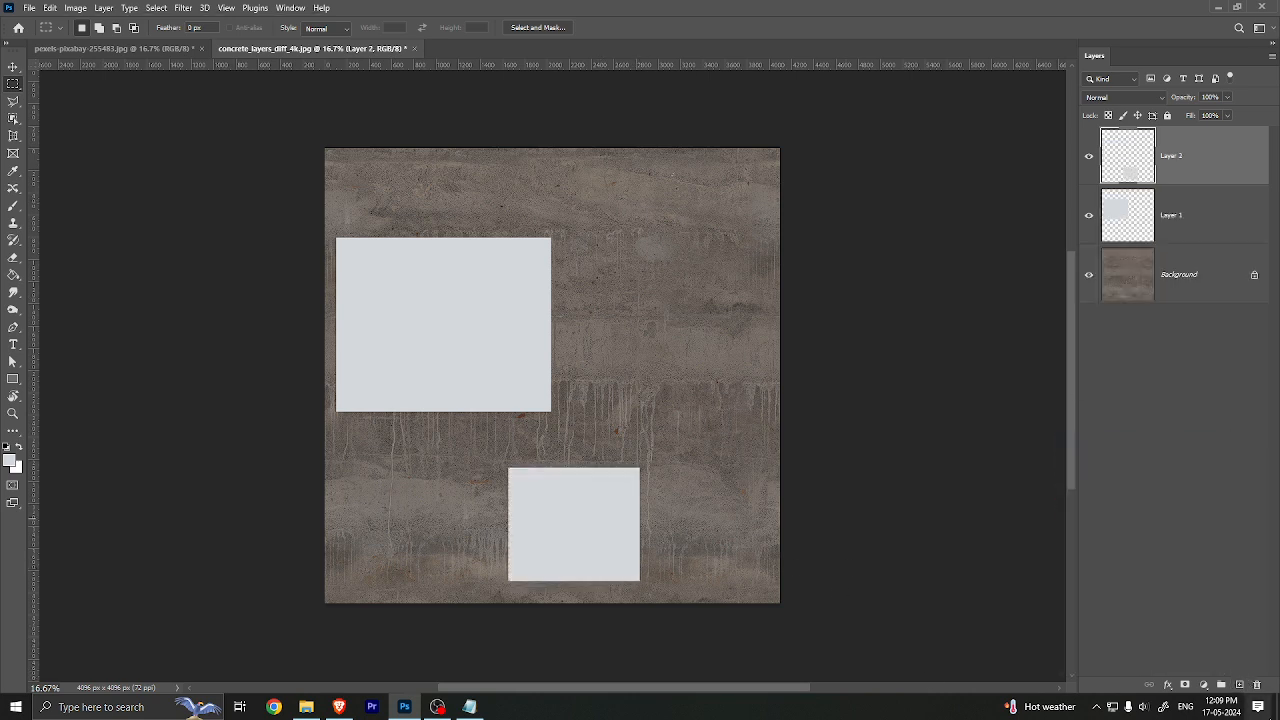
Step: Fill a nearly square selection in the texture's upper-right area with light grey on another new layer
left_click(1238, 684)
left_click_drag(607, 237, 729, 369)
key("alt+BackSpace")
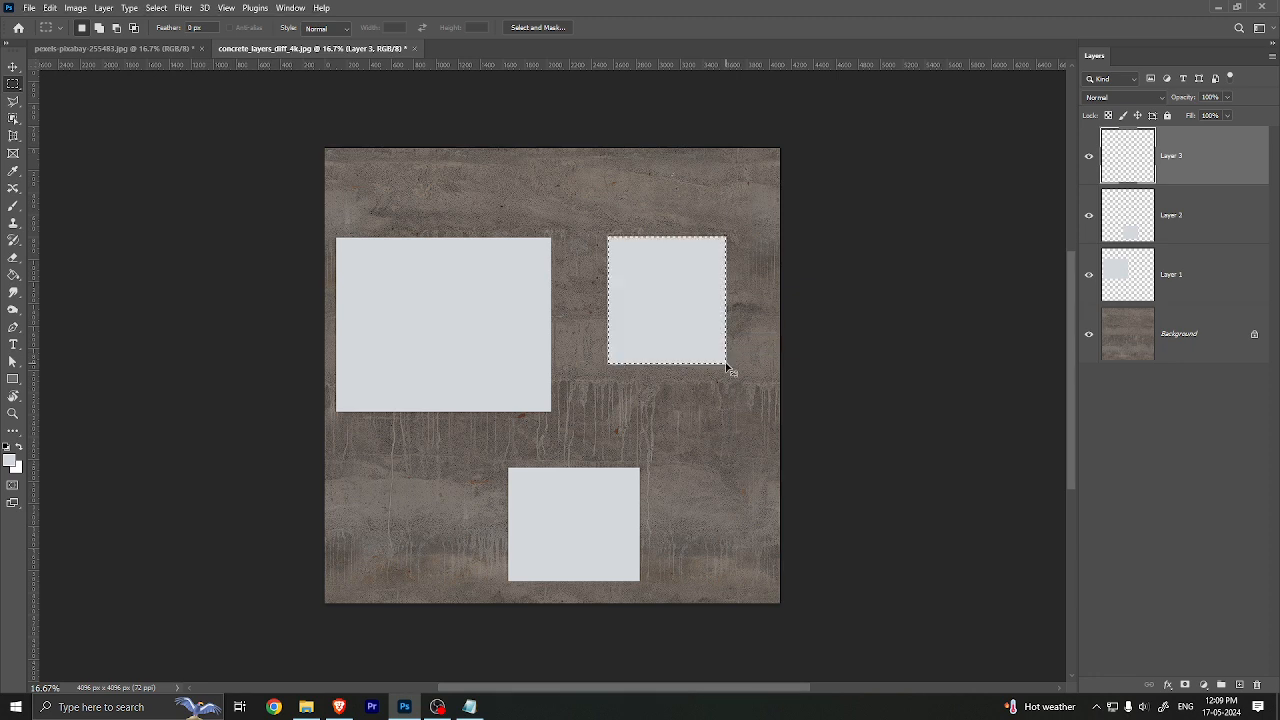
Step: Clear the selection and reposition each of the three light grey rectangles separately on the concrete texture
key("ctrl+d")
left_click(13, 65)
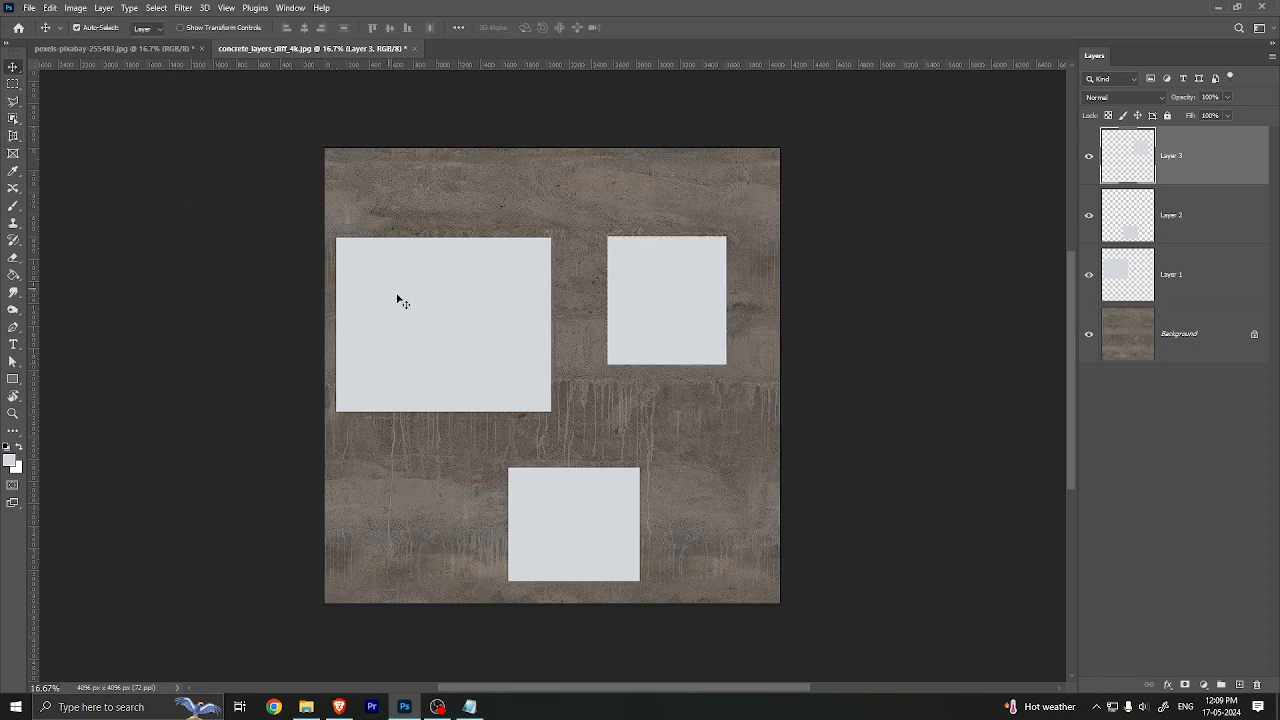
left_click_drag(457, 286, 514, 250)
left_click_drag(669, 300, 713, 281)
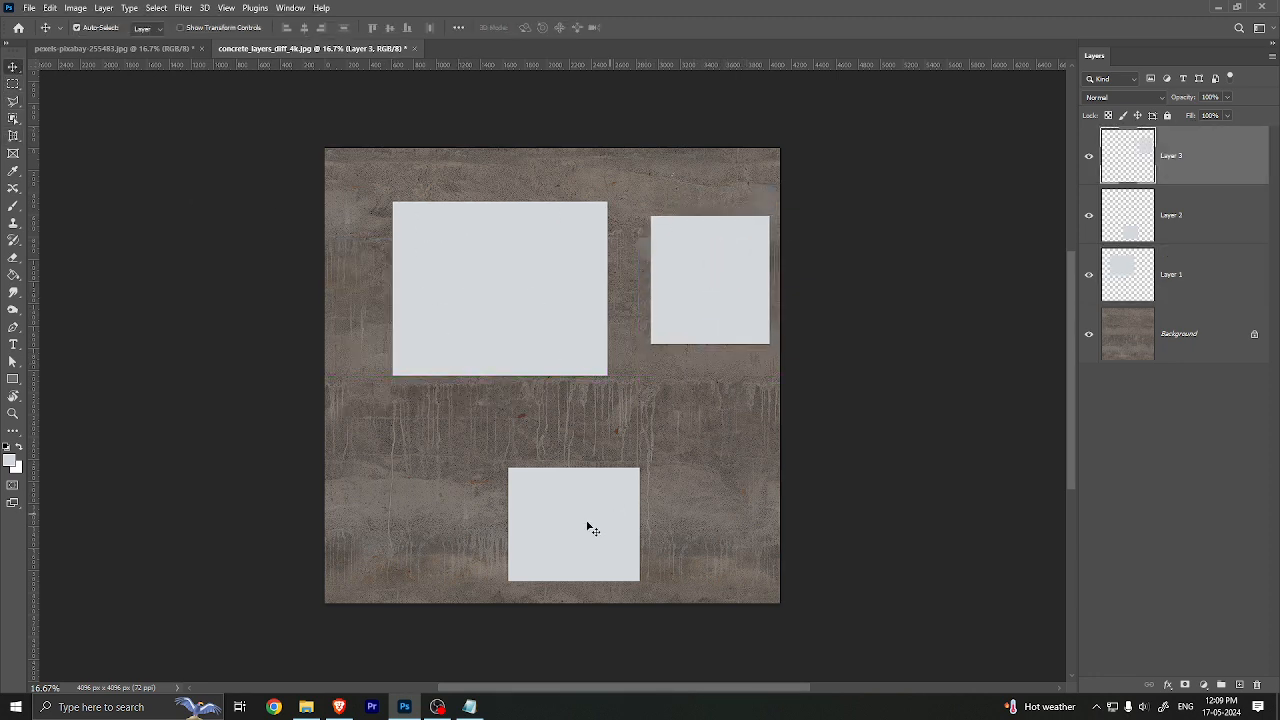
left_click_drag(589, 526, 640, 494)
left_click_drag(524, 340, 456, 331)
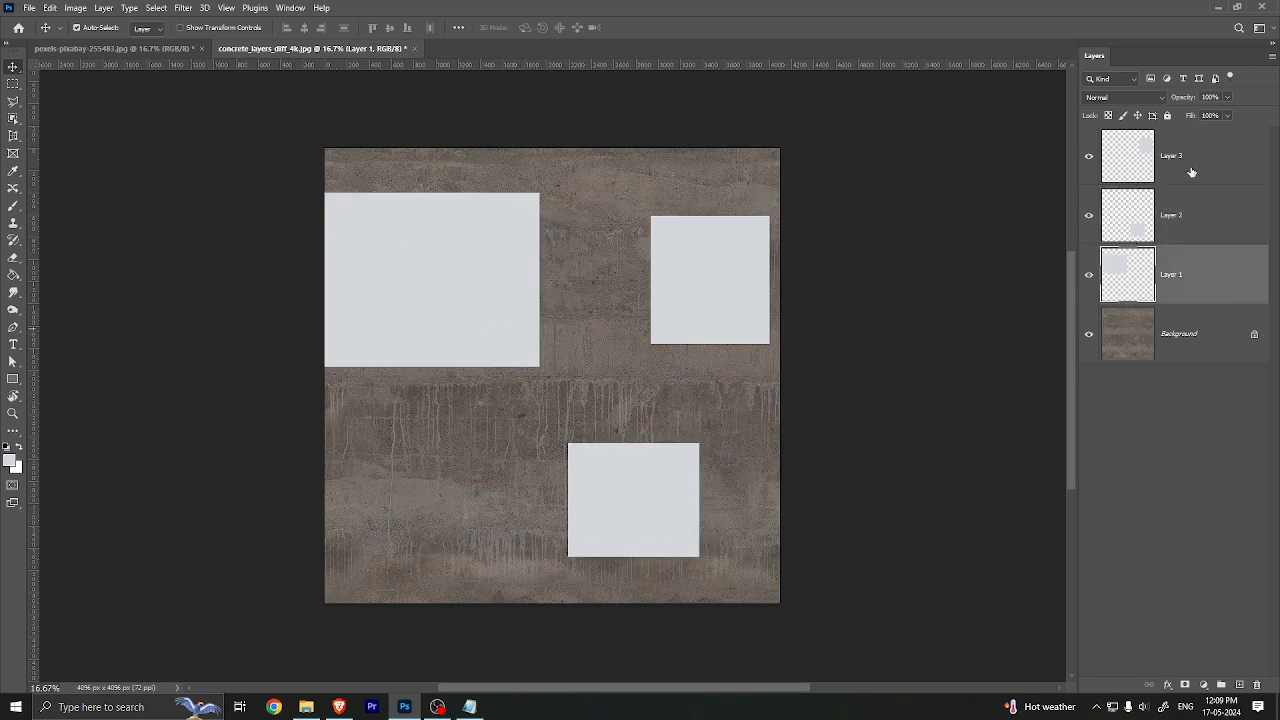
Step: Group the three rectangle layers, select the large rectangle inside the group, and collapse the group again
left_click(1190, 168, "shift")
key("ctrl+g")
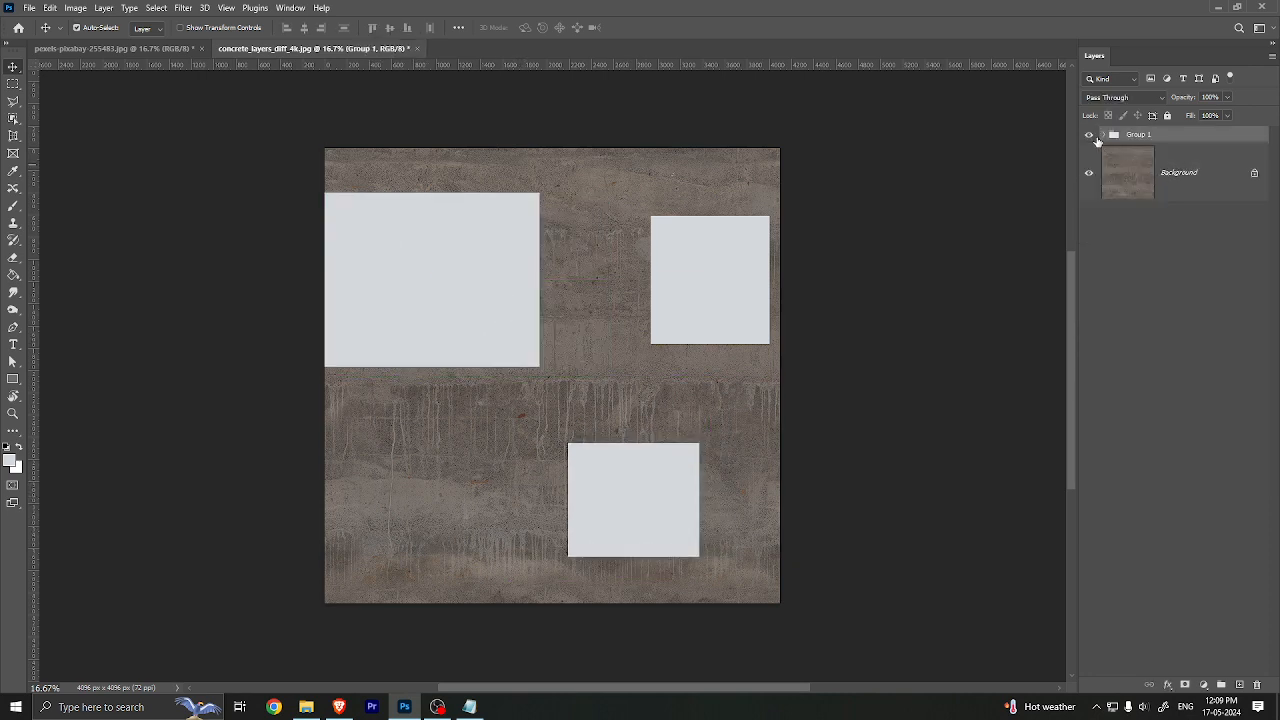
left_click(415, 304)
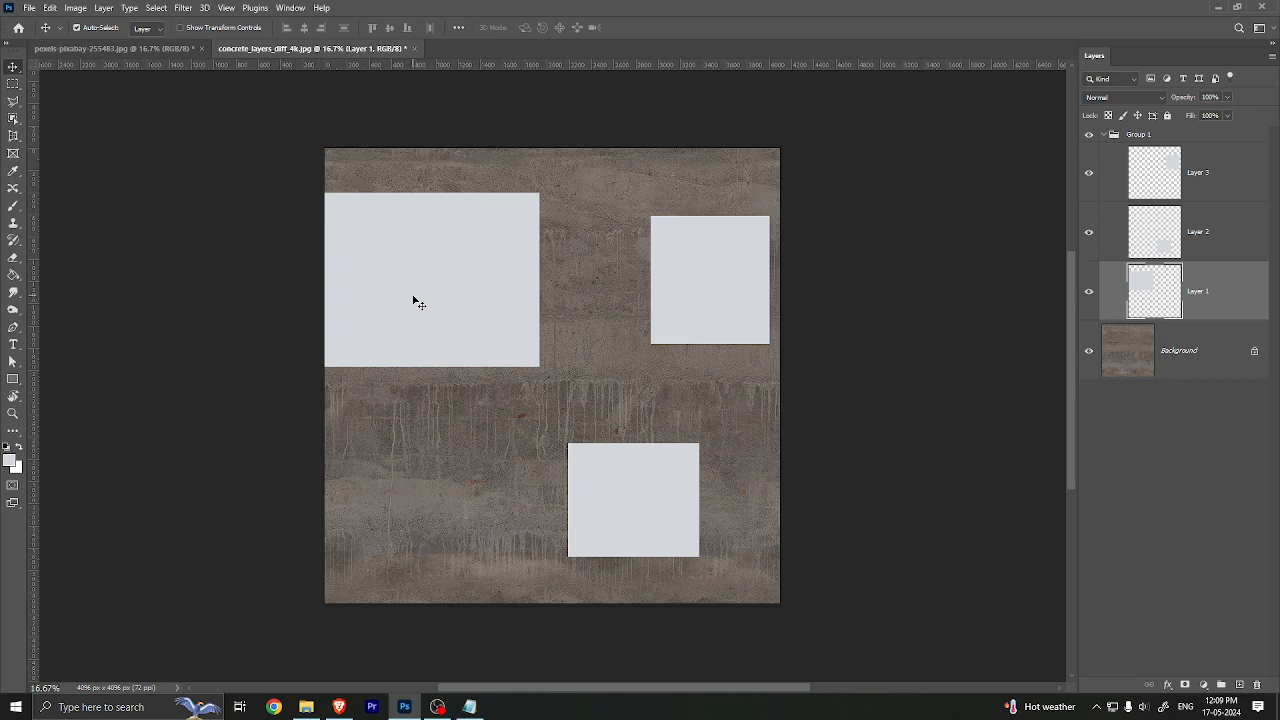
left_click(1103, 135)
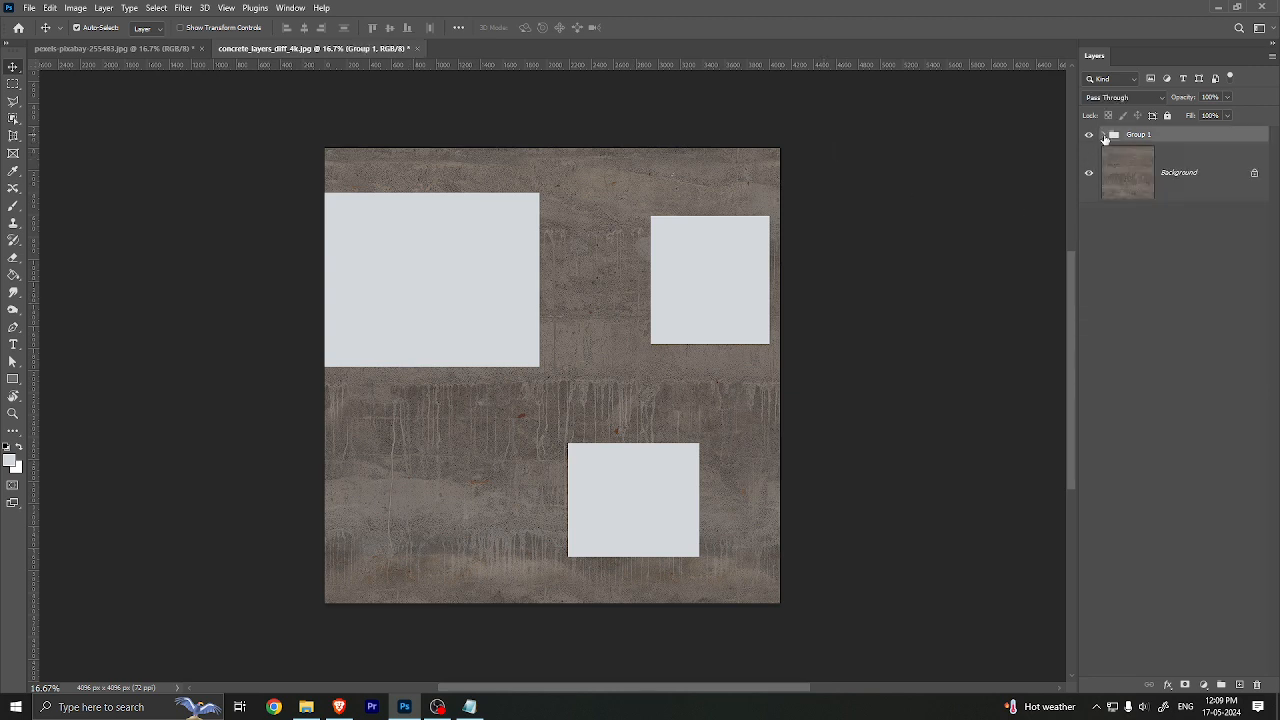
Step: Move the whole group slightly down and left with Free Transform, then undo the move and the grouping
key("ctrl+t")
mouse_move(692, 276)
left_mouse_down()
mouse_move(581, 417)
mouse_move(588, 290)
mouse_move(682, 297)
left_mouse_up()
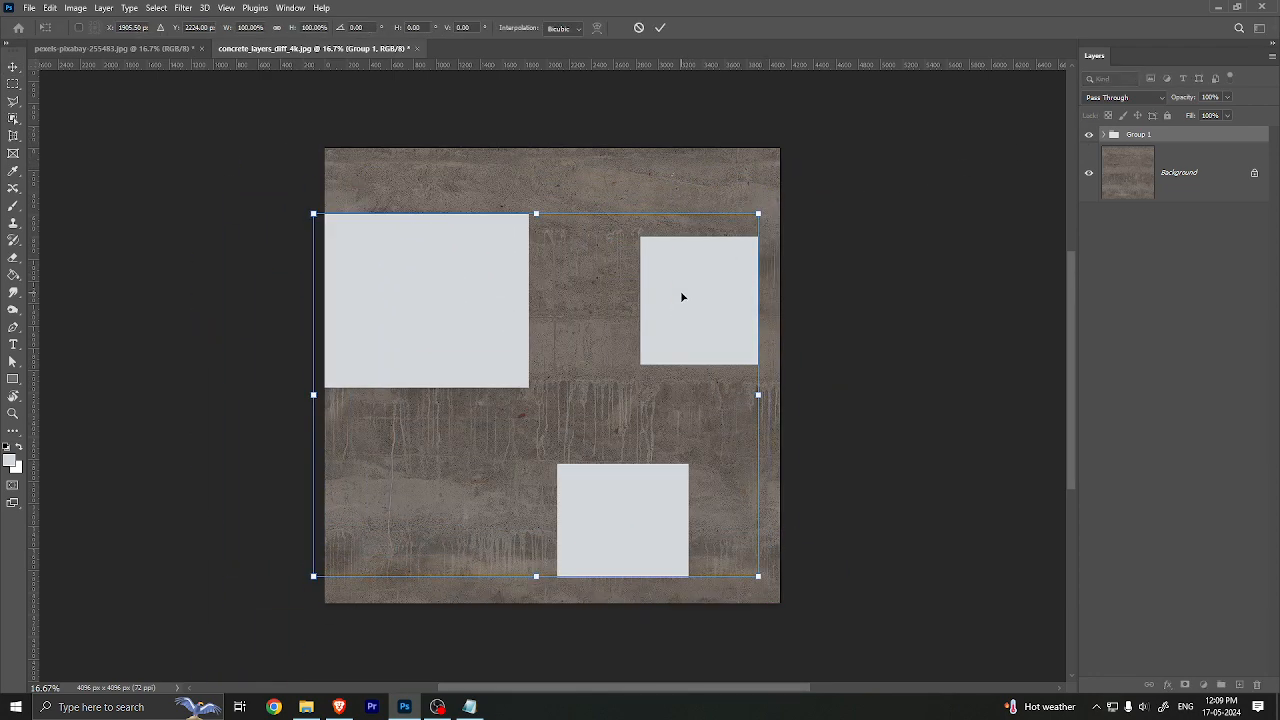
key("Return")
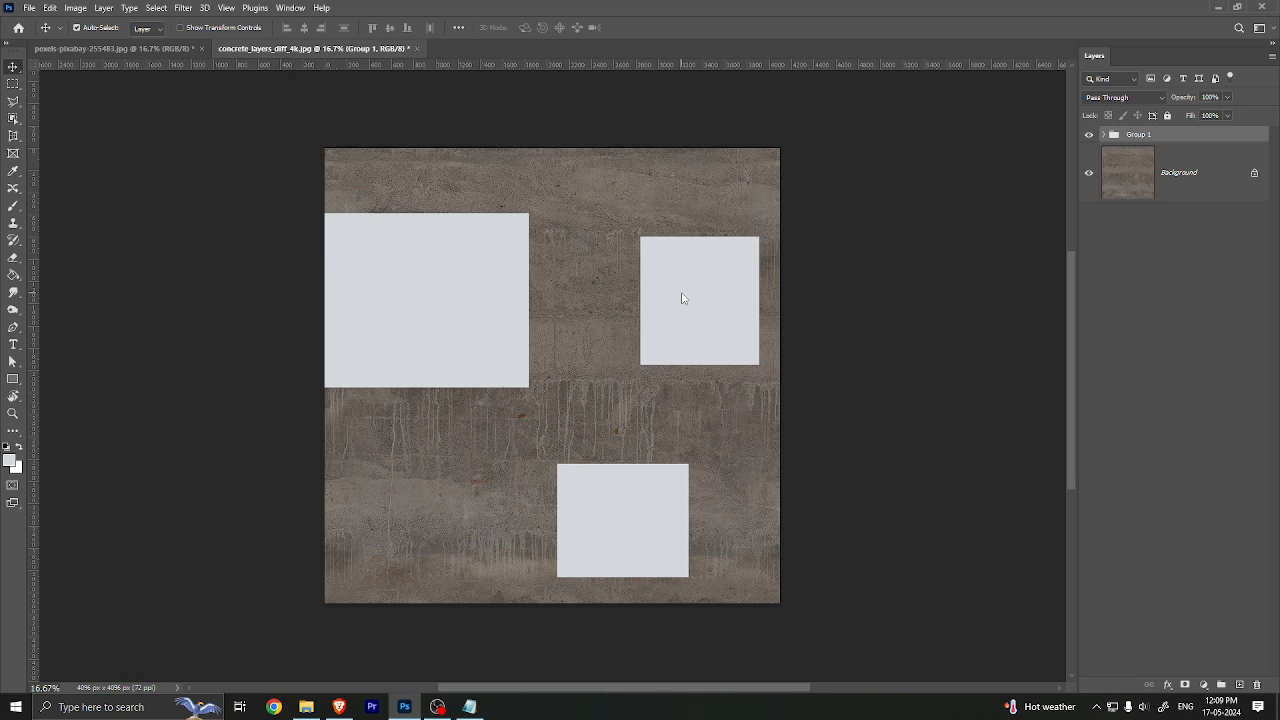
key("ctrl+z")
key("ctrl+z")
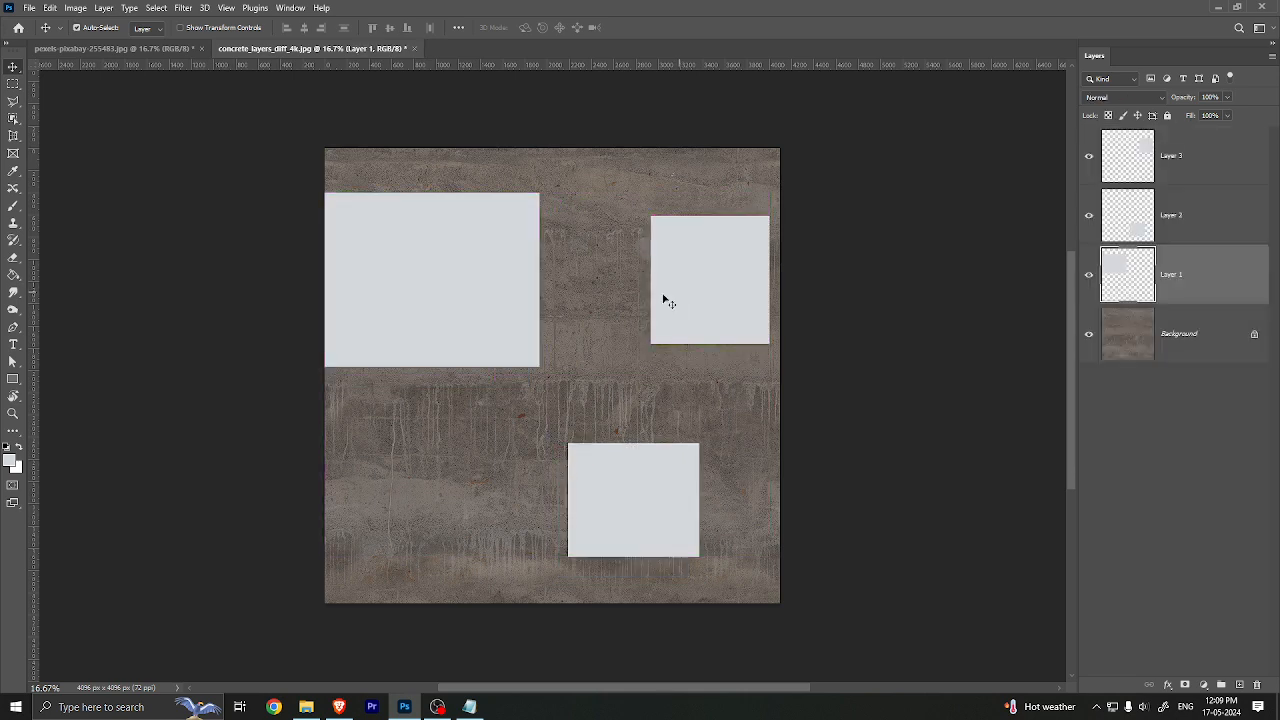
Step: Convert the three rectangle layers into one smart object and open its contents for editing
left_click(1200, 170, "shift")
right_click(1200, 160)
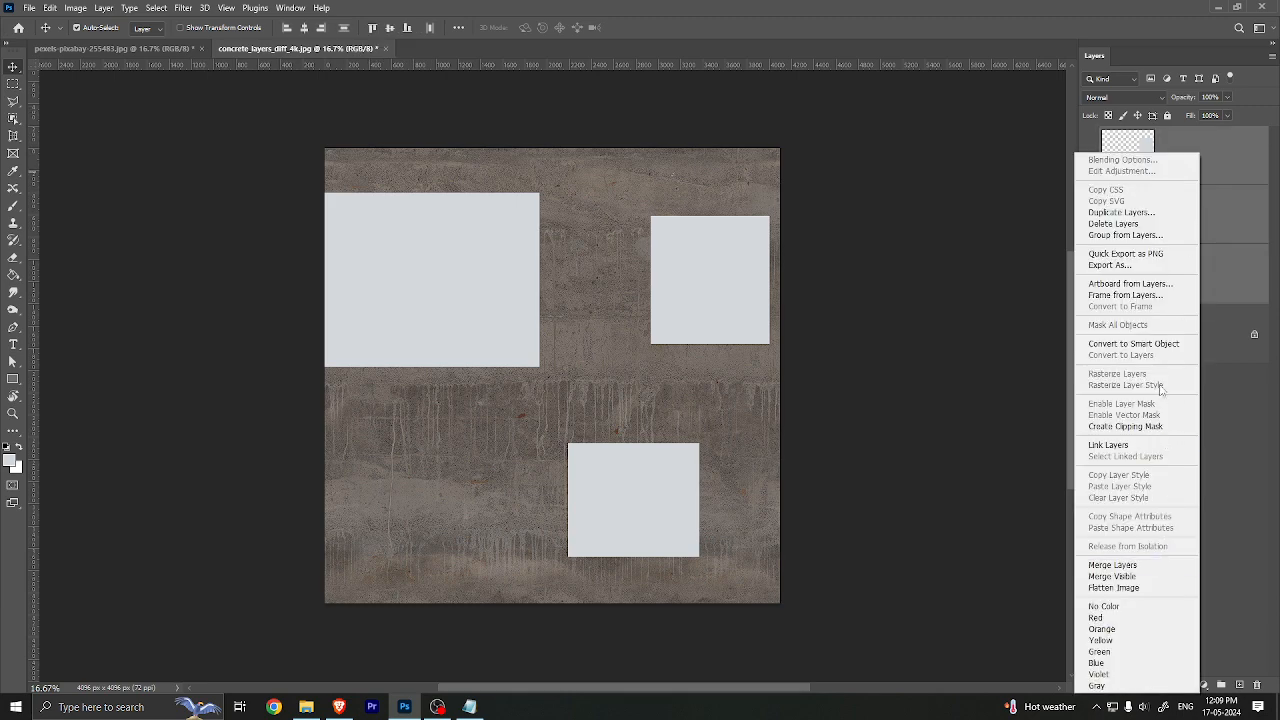
left_click(1162, 344)
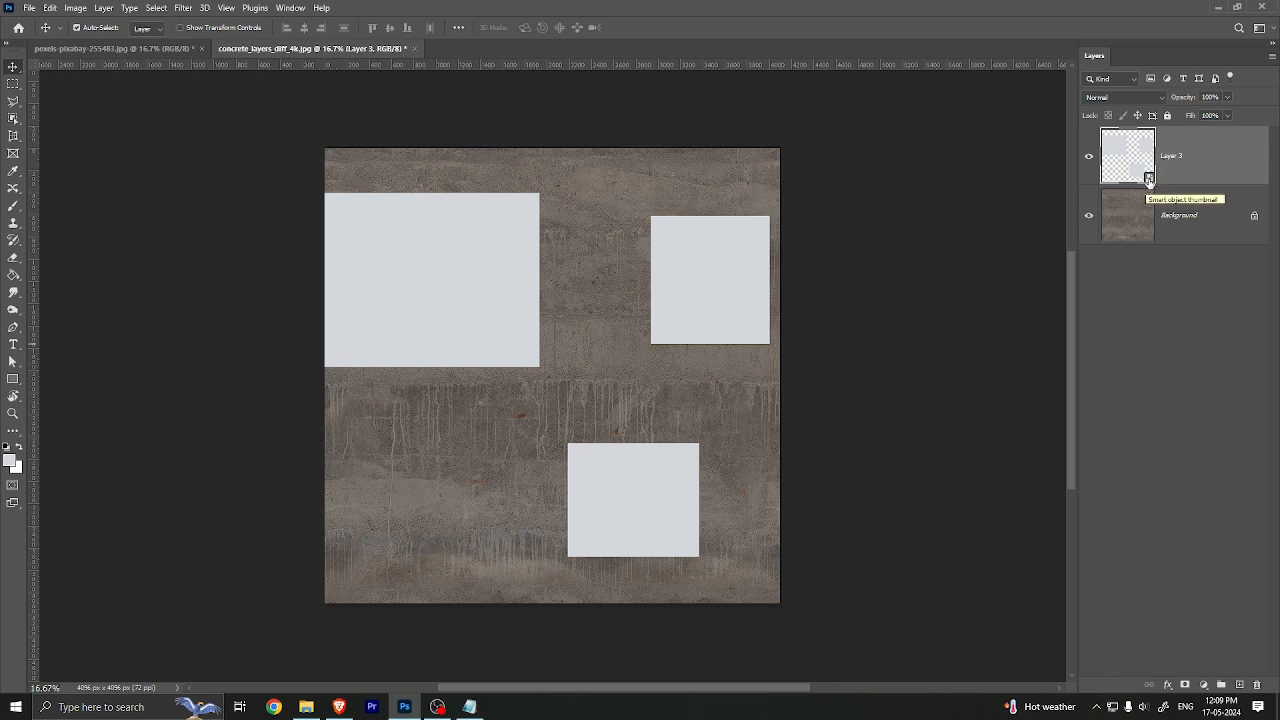
double_click(1149, 179)
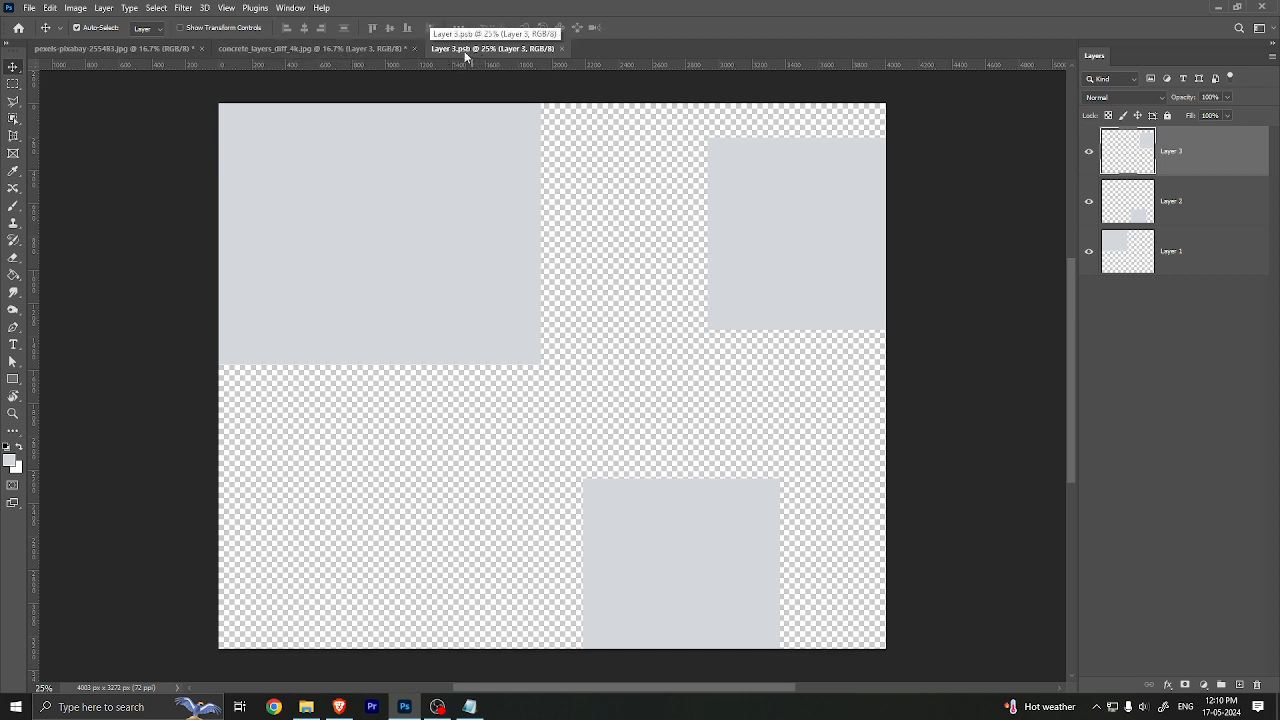
Step: Inside the smart object, move all three rectangles inward so that they meet near the middle of the canvas
left_click_drag(432, 241, 480, 317)
left_click_drag(662, 508, 571, 477)
left_click_drag(720, 322, 631, 400)
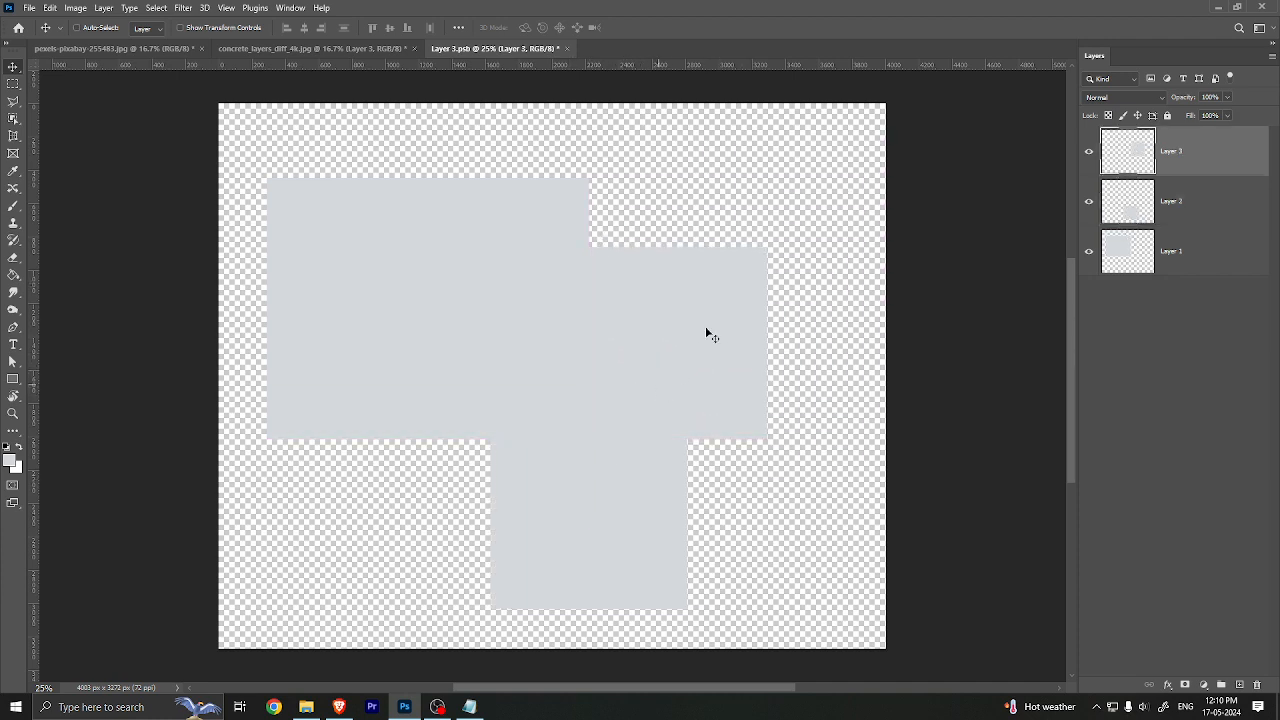
Step: Rotate the nearly square rectangle about 49 degrees with Free Transform and move it clear of the other two
key("ctrl+t")
left_click_drag(786, 240, 843, 337)
left_click_drag(726, 326, 769, 359)
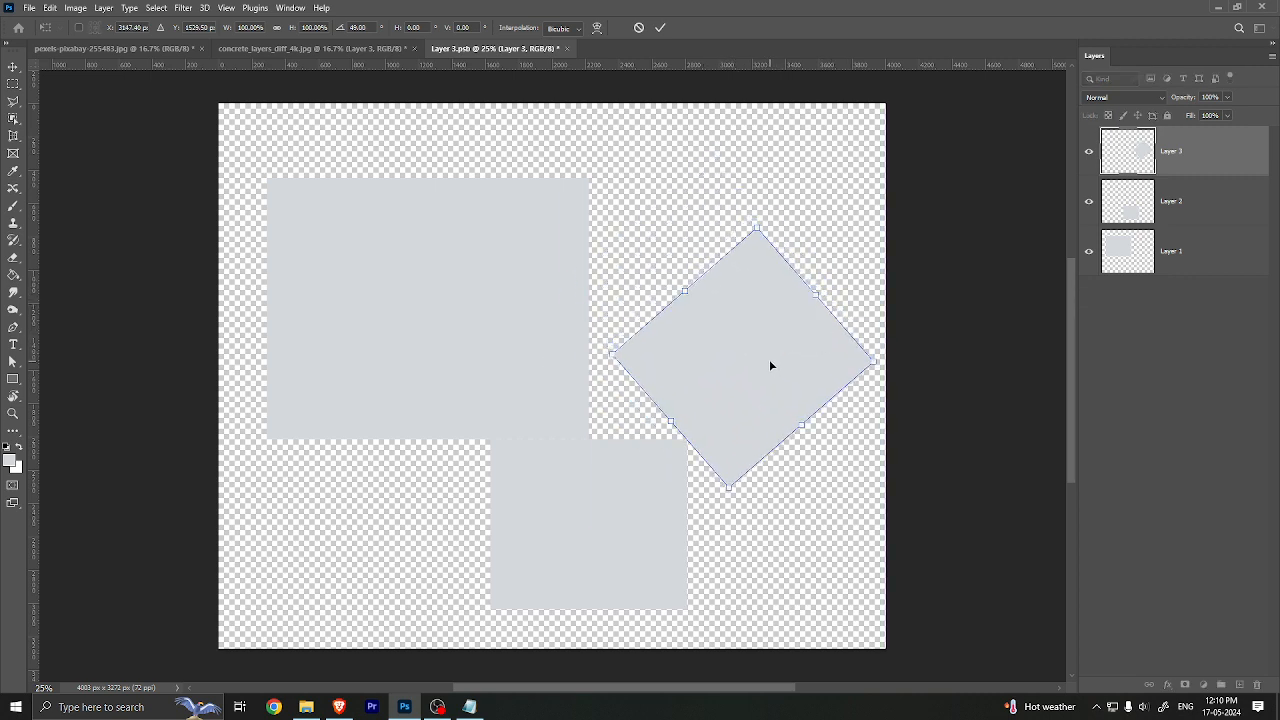
key("Return")
Step: Add a new layer, reset the colours to default, and paint a black zigzag brush stroke across the rectangles
left_click(1239, 684)
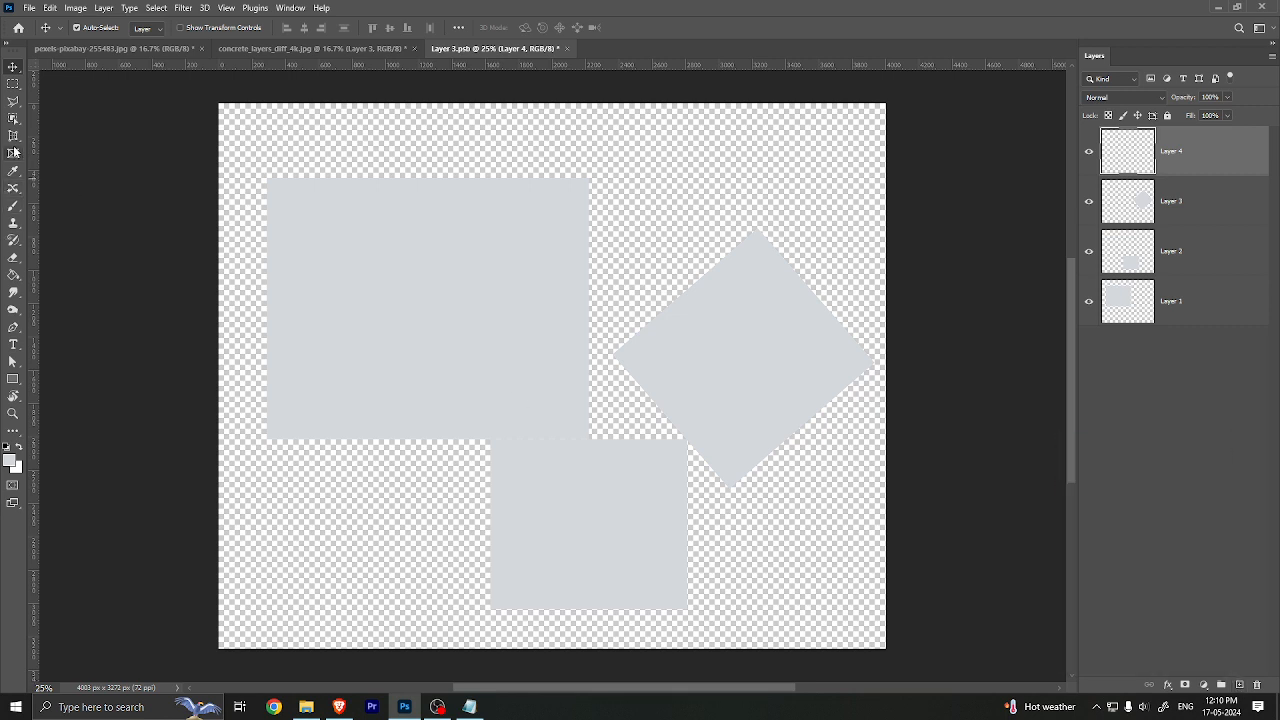
left_click(13, 205)
left_click(7, 444)
mouse_move(390, 210)
left_mouse_down()
mouse_move(588, 226)
mouse_move(735, 592)
left_mouse_up()
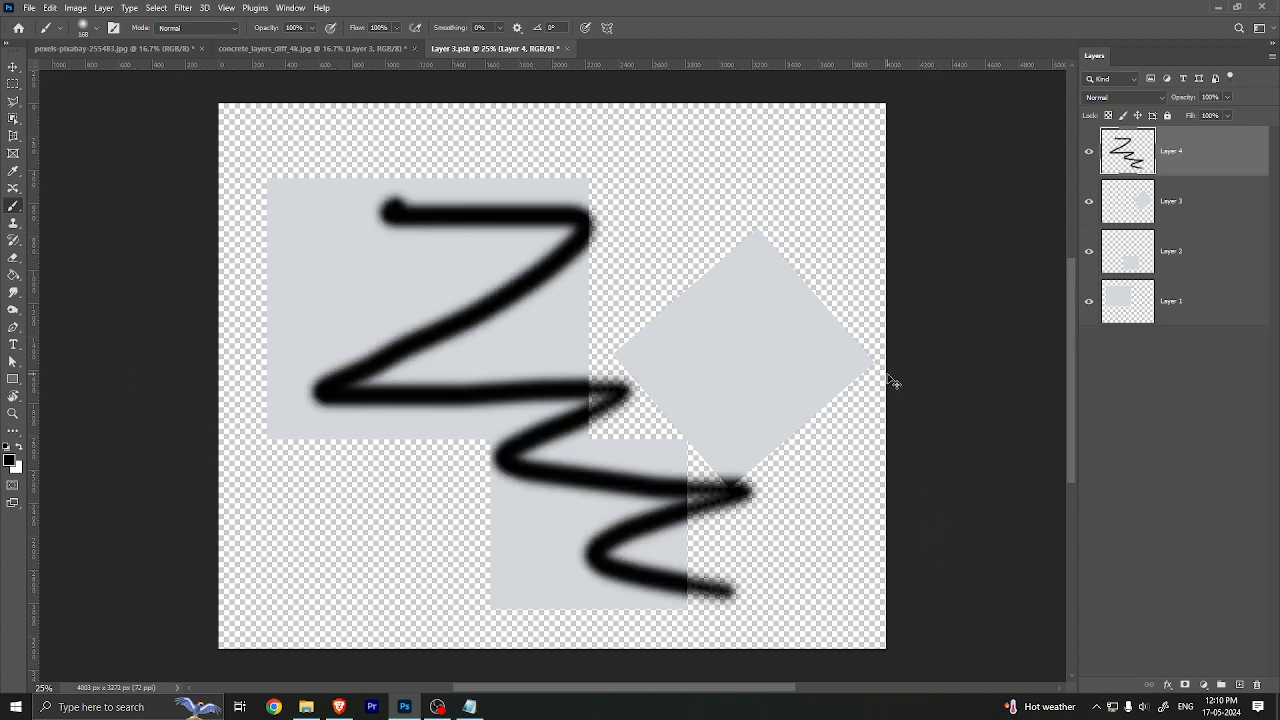
Step: Save and close the smart object's contents, returning to the concrete texture document with no layer selected
key("ctrl+s")
left_click(13, 66)
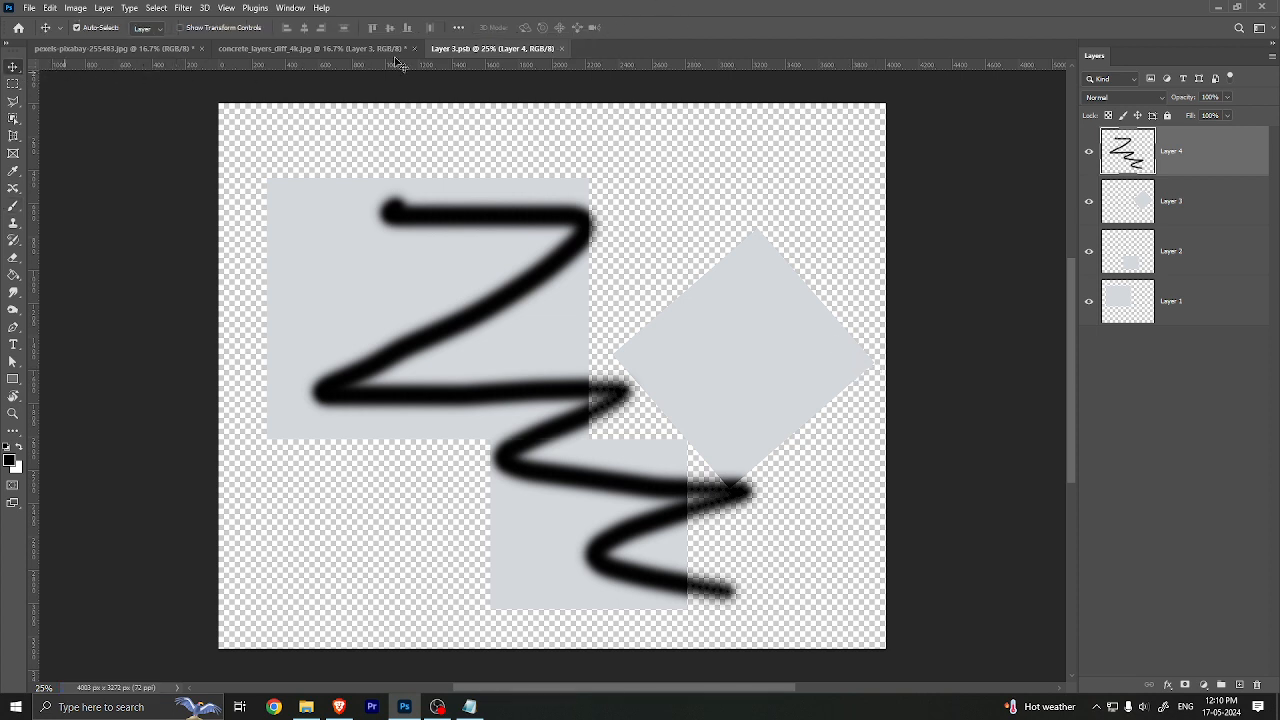
left_click(561, 48)
mouse_move(1061, 704)
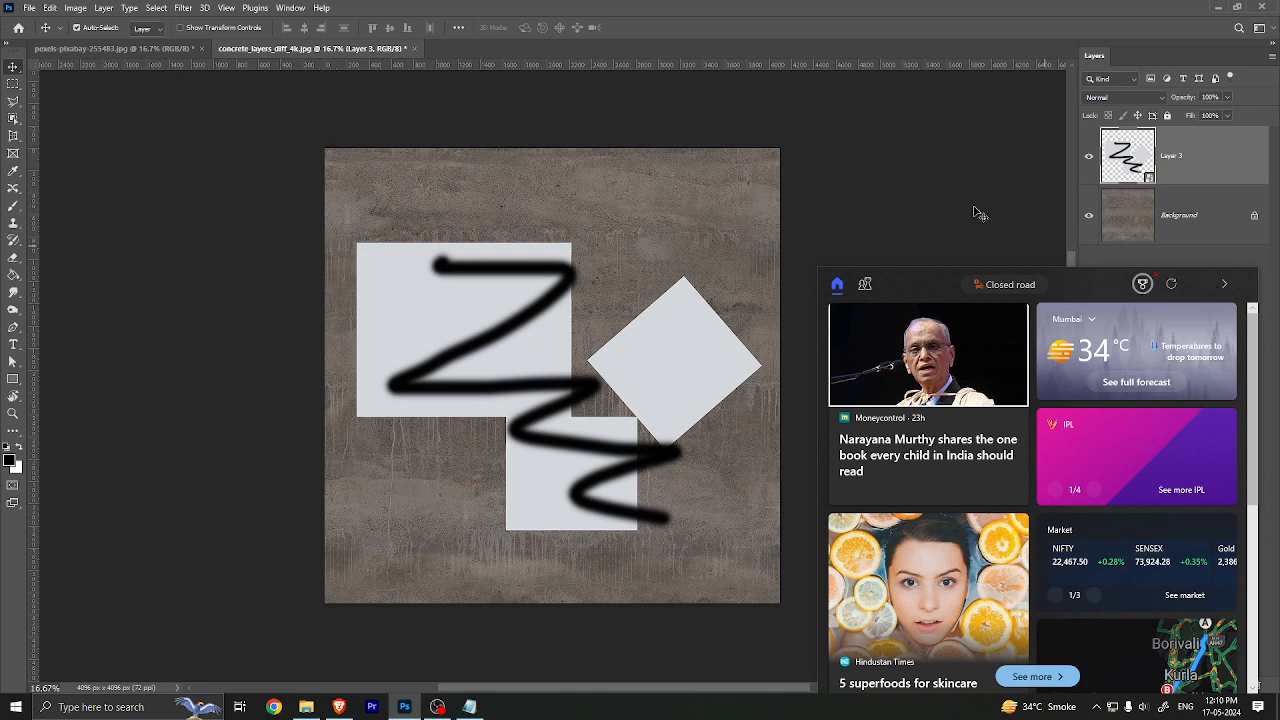
left_click(1002, 167)
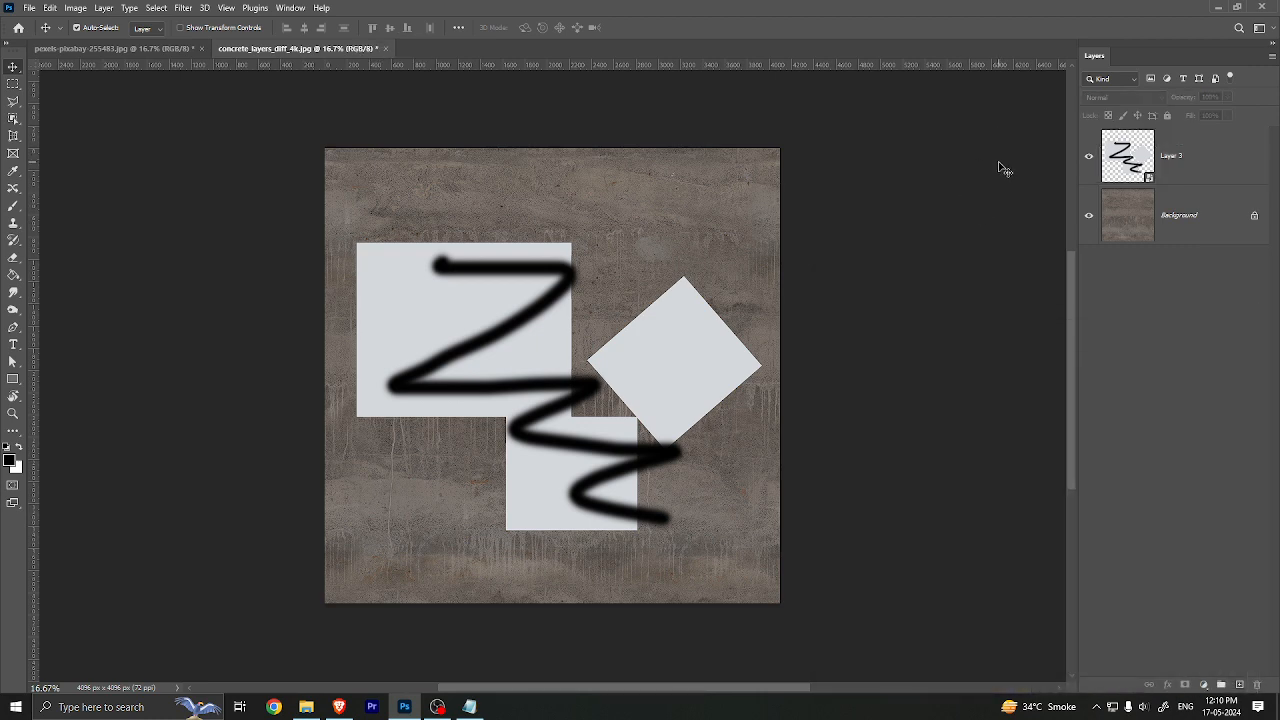
Step: Switch to the Brave browser and search for "PSB extention" in a new tab
left_click(469, 706)
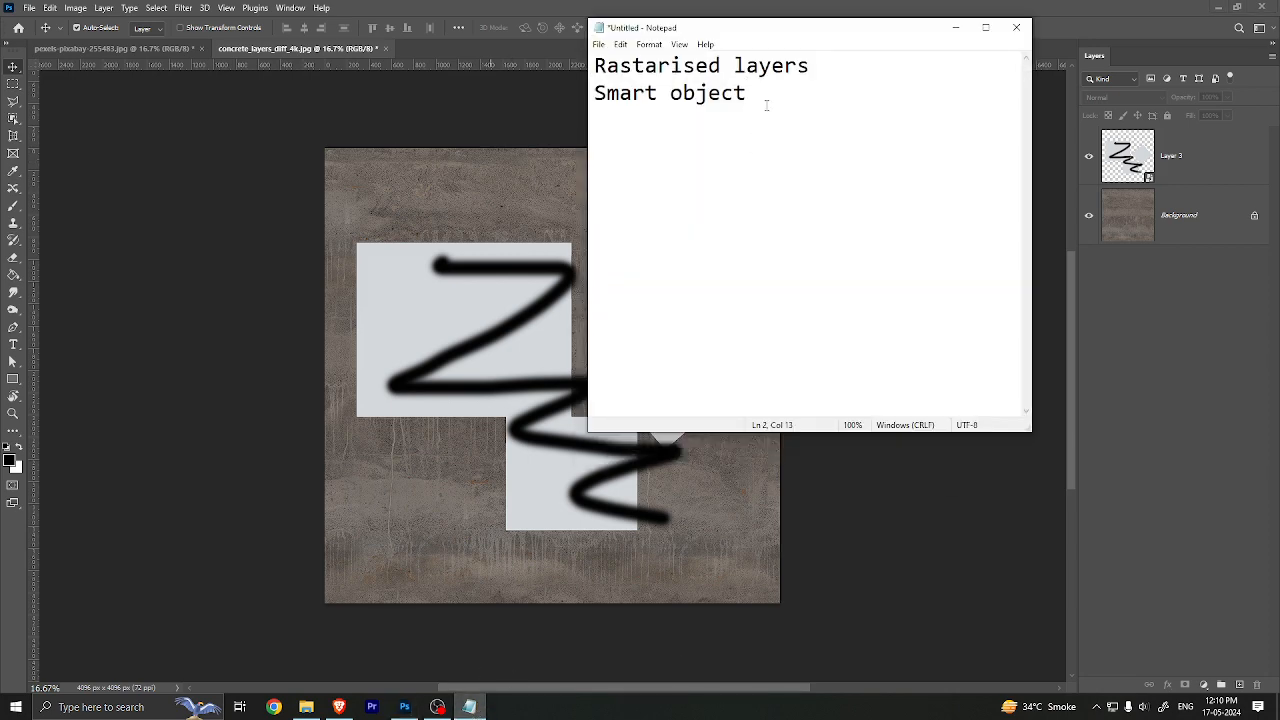
left_click(341, 706)
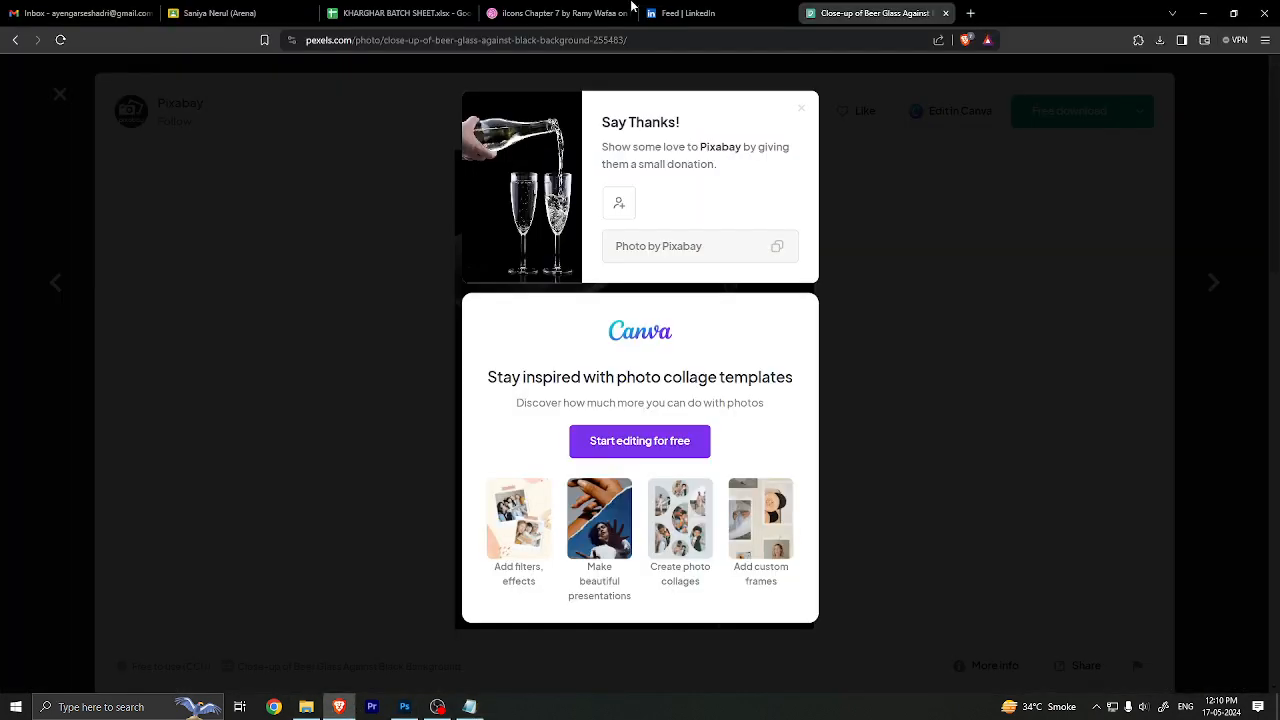
left_click(970, 13)
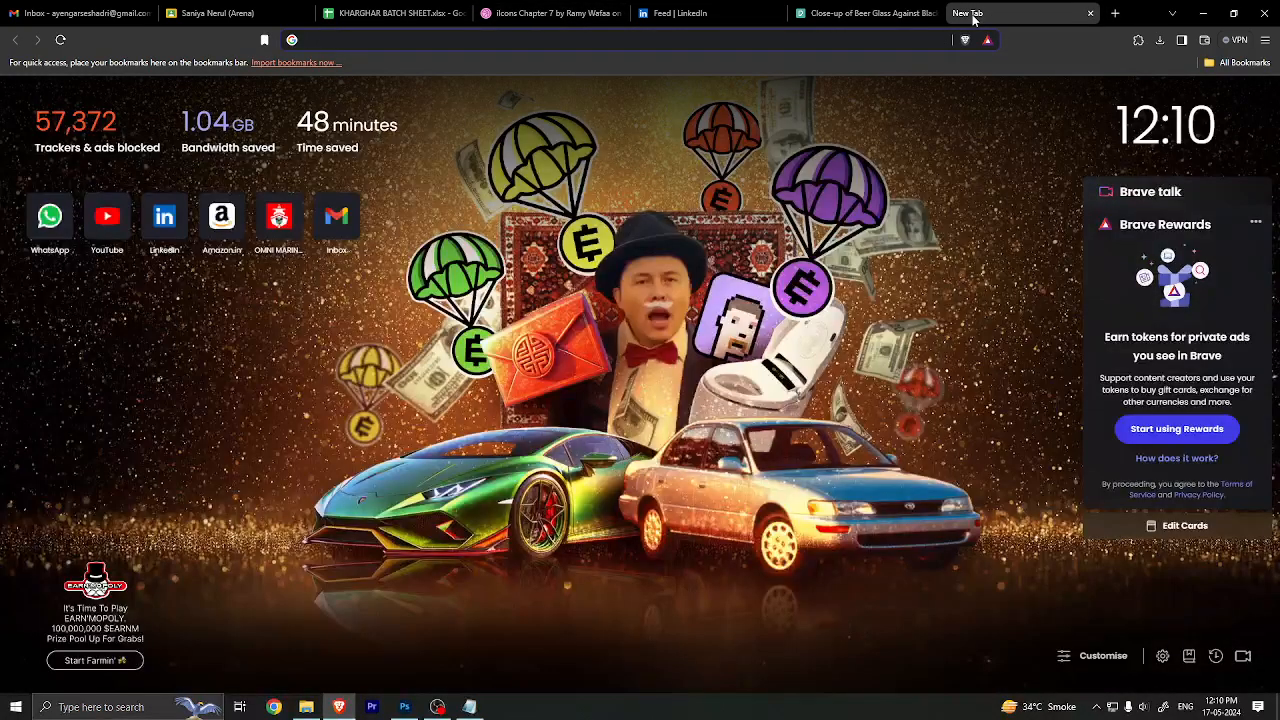
type("PS")
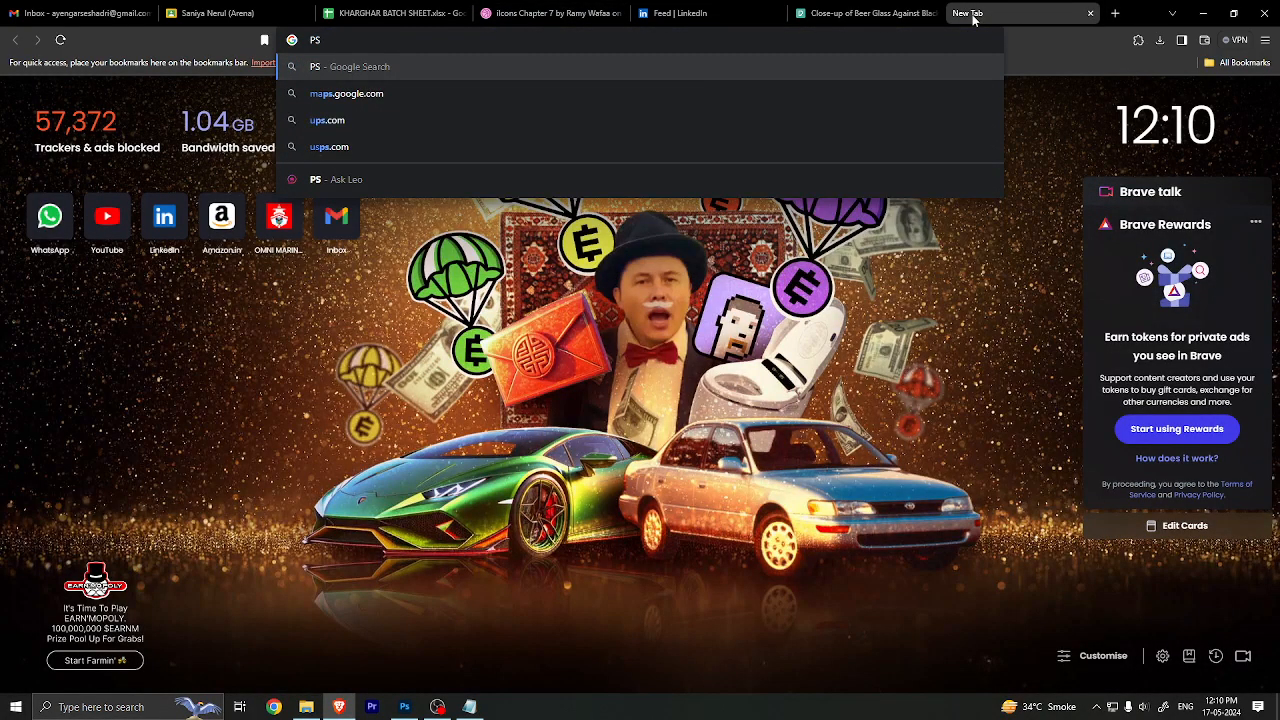
type("B exten")
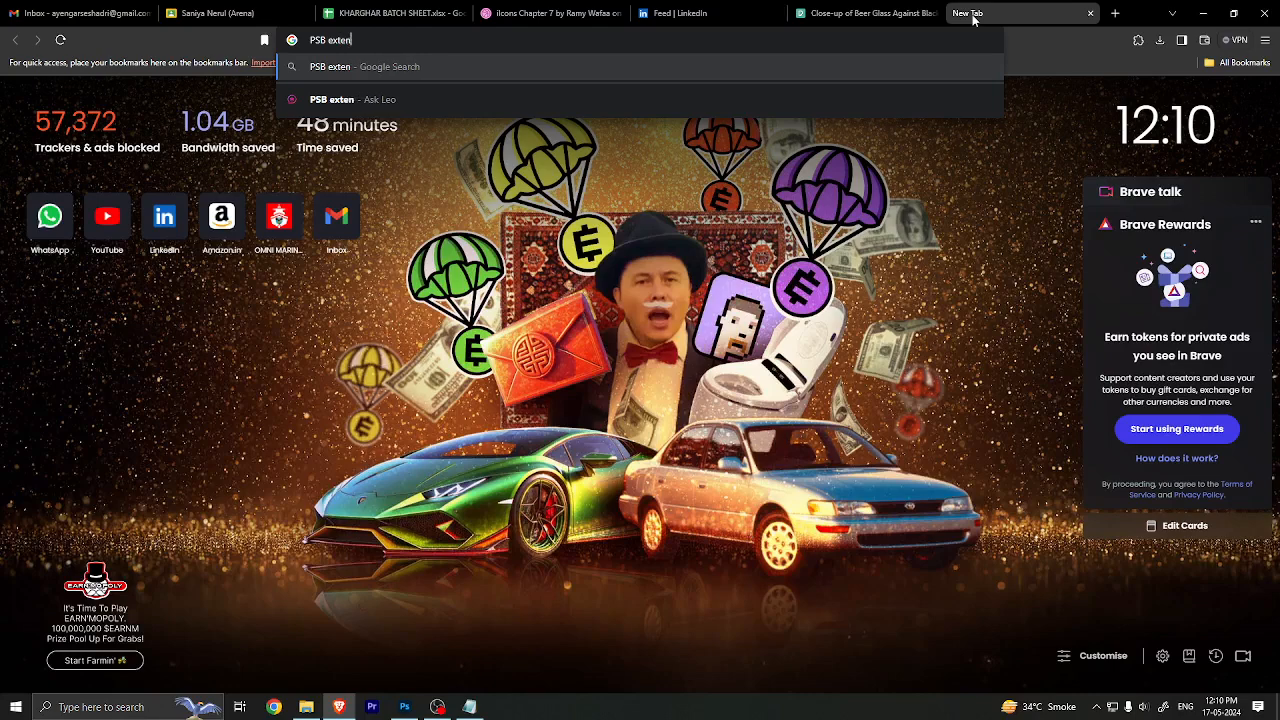
type("tion")
key("Return")
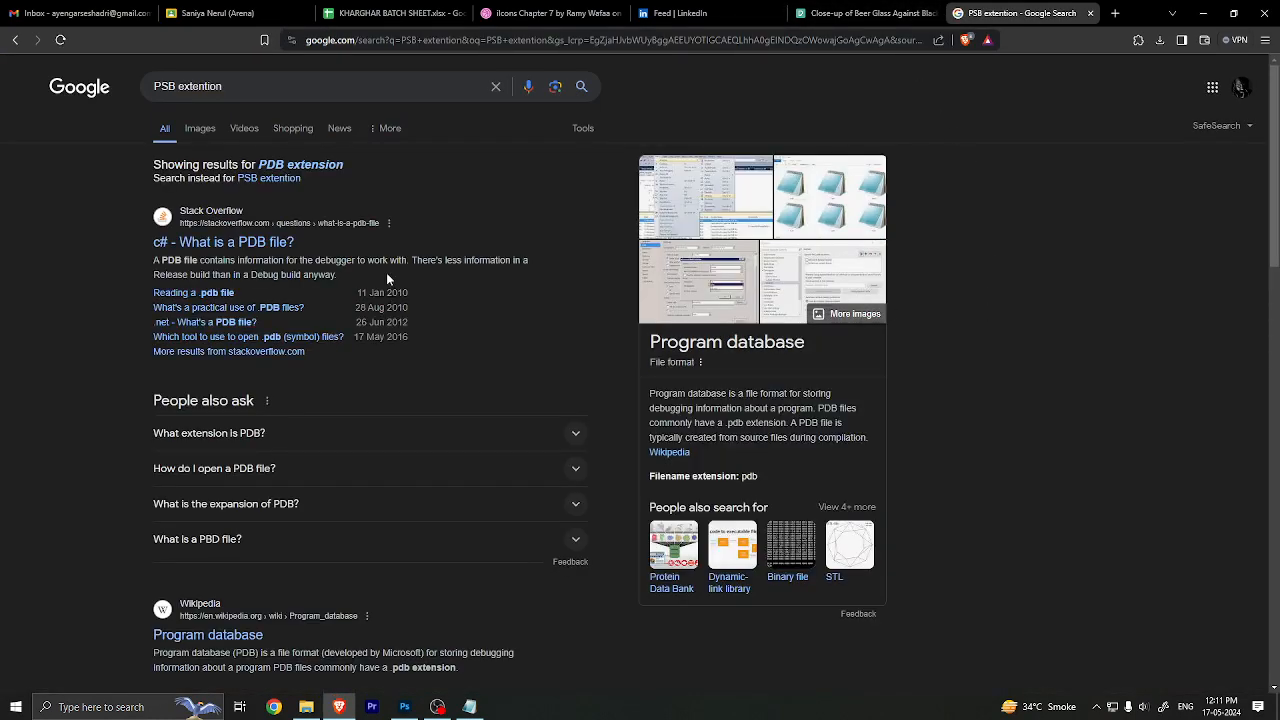
Step: Refine the search to "PSB extention photoshop" and highlight the PSB maximum dimensions in the featured answer
left_click(306, 88)
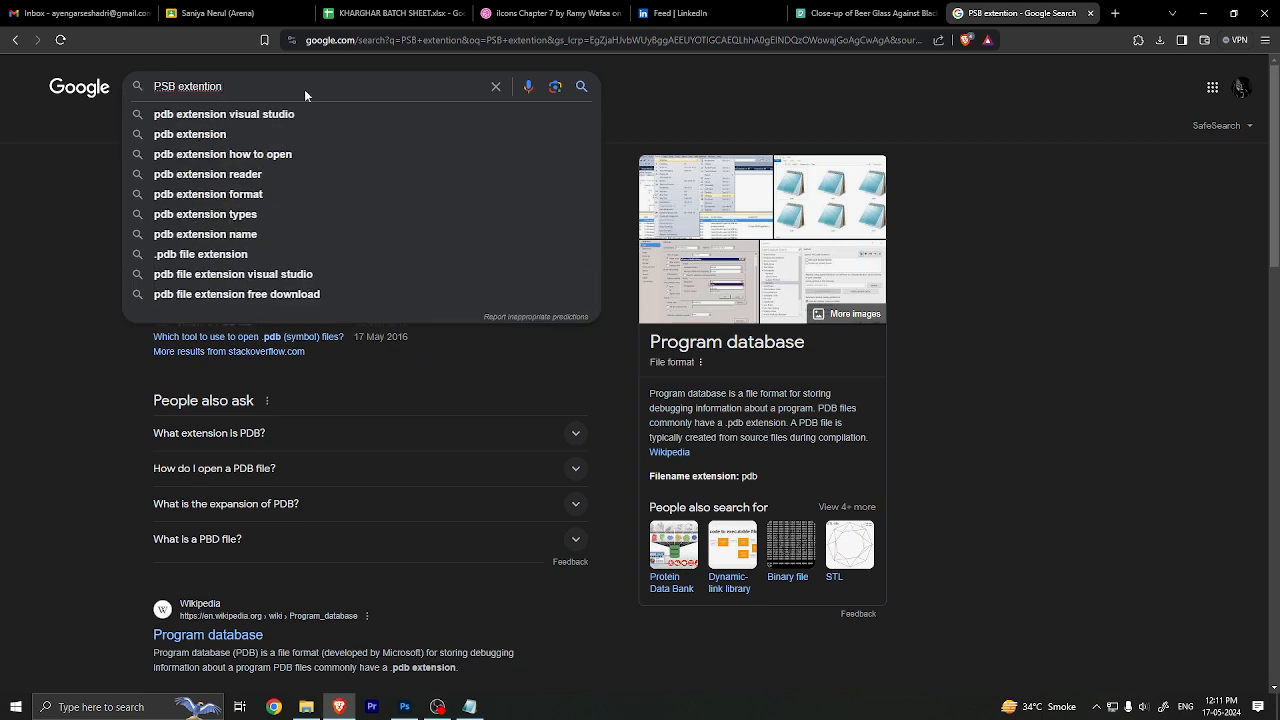
type("photoshop")
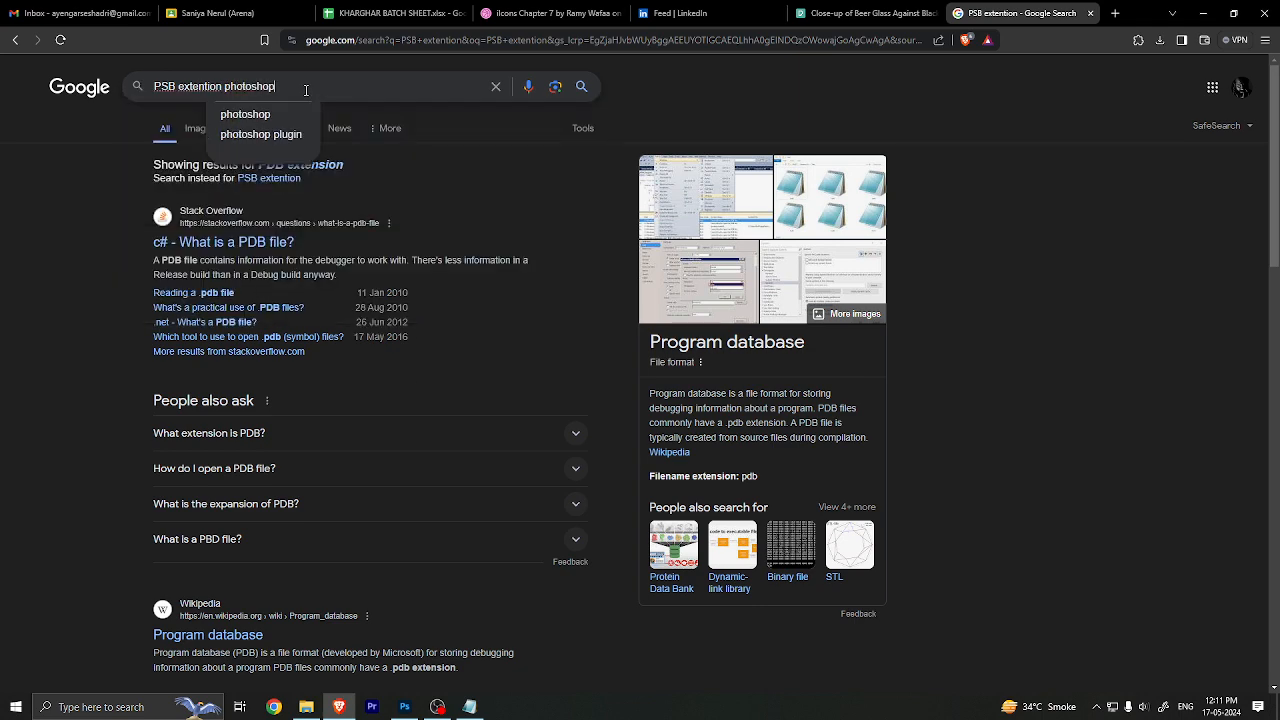
key("Return")
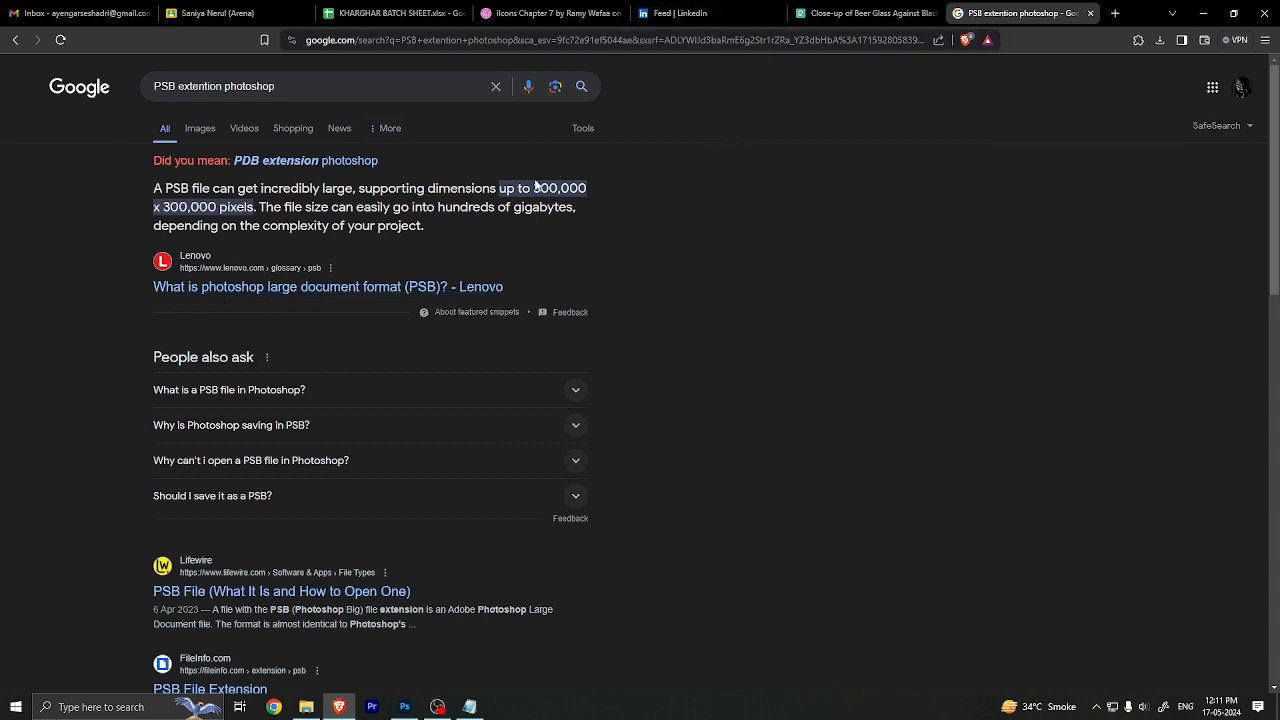
left_click_drag(536, 188, 217, 207)
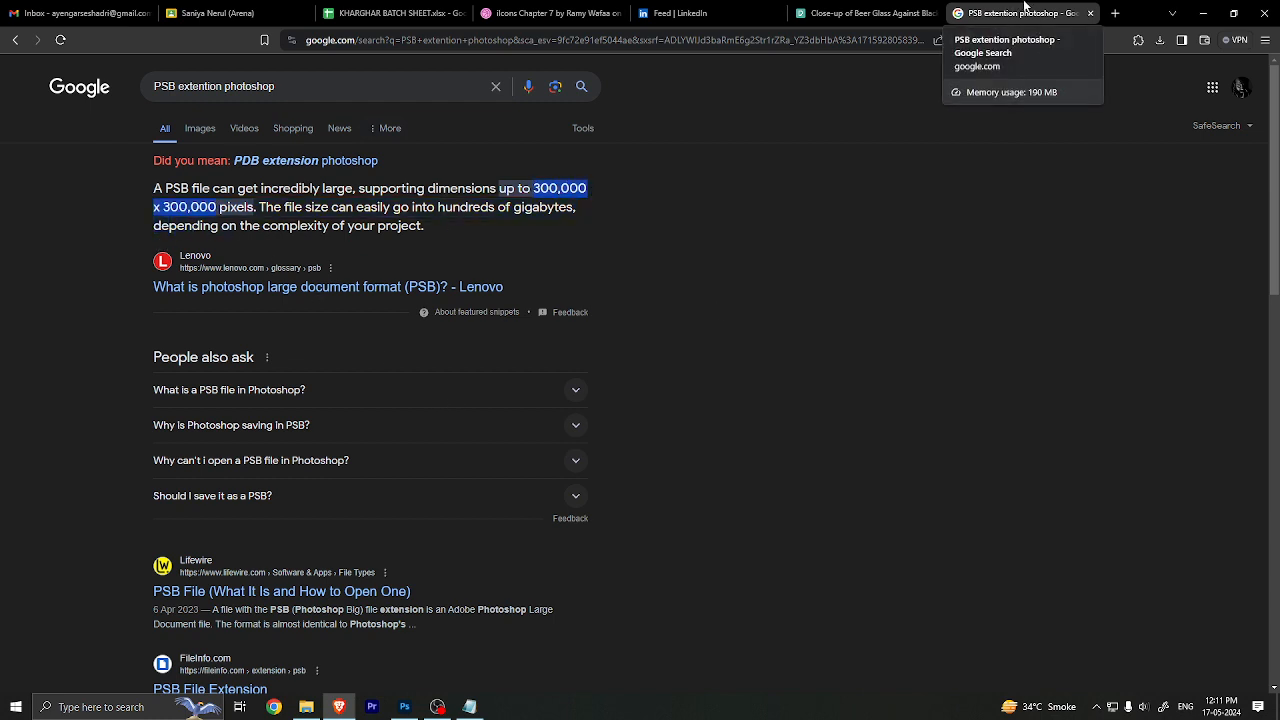
Step: Close the search tab and add the lines "text" and "Shape" beneath "Smart object" in the Notepad list
key("ctrl+shift+Tab")
left_click(469, 706)
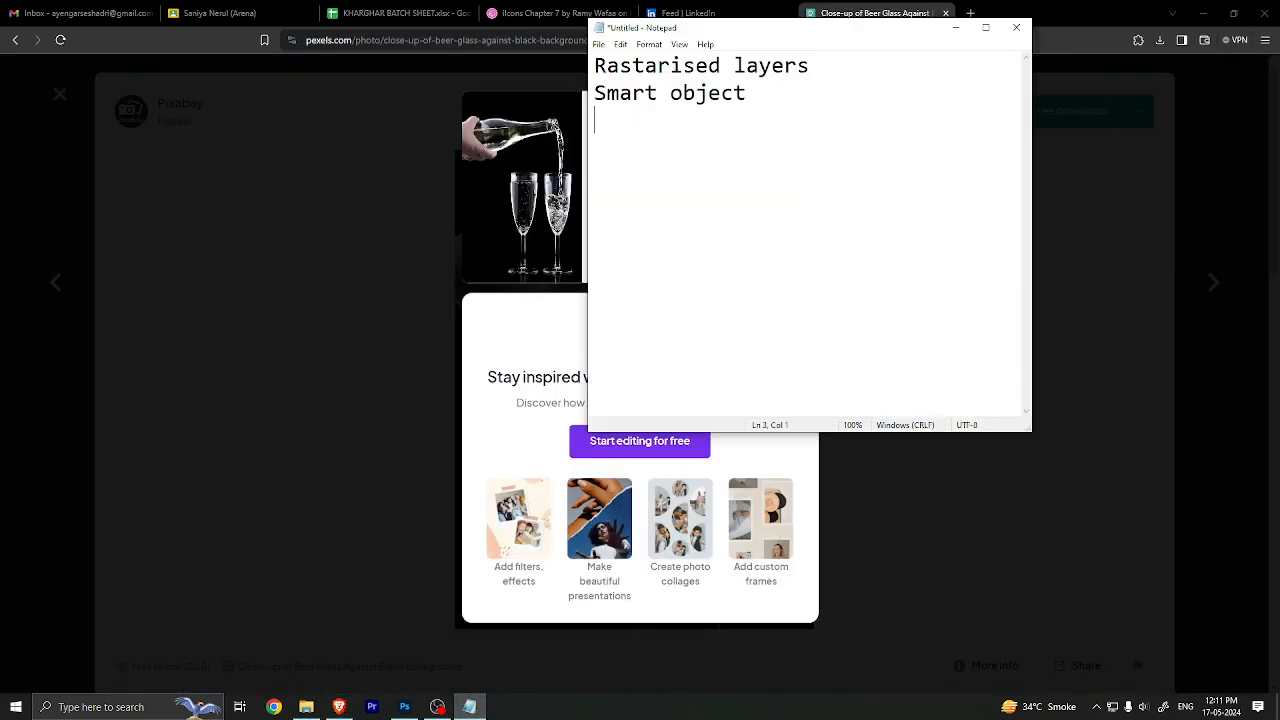
type("text")
type("Shape")
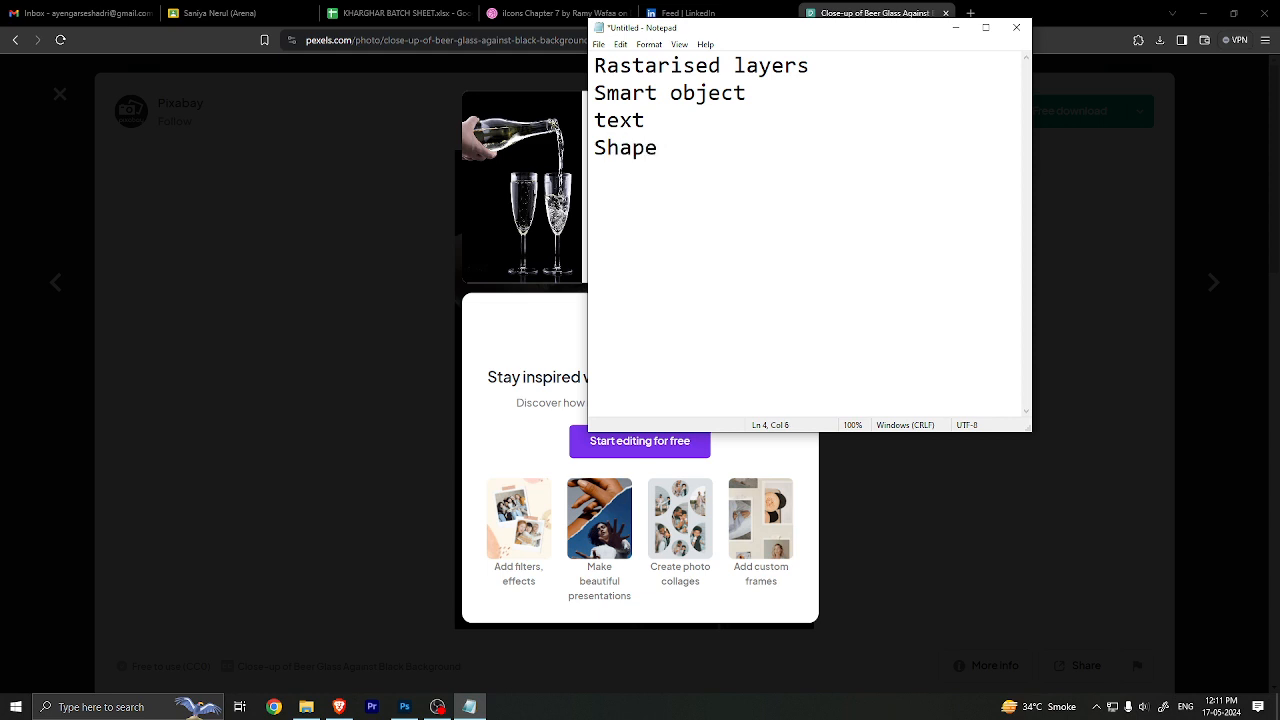
Step: Switch to Photoshop, hide the smart object layer, and draw a black rectangle shape about 2199 by 2679 px on the texture
key("alt+Tab")
left_click(405, 706)
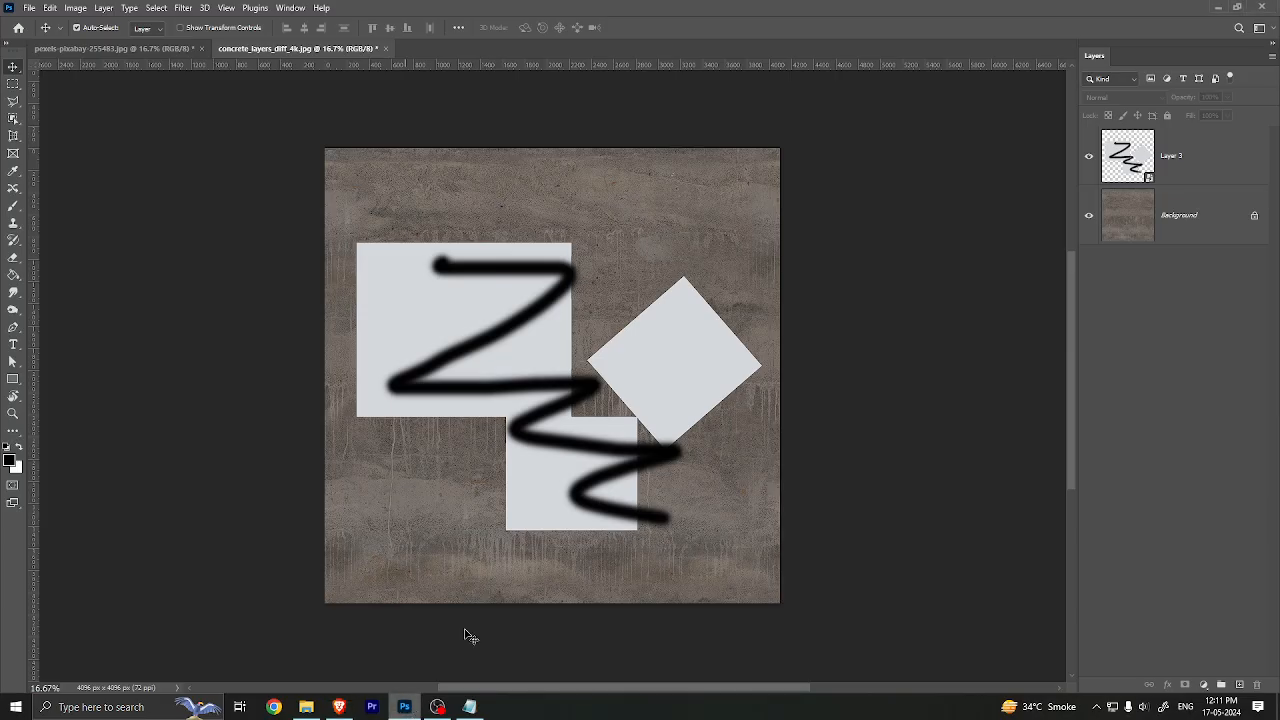
right_click(13, 379)
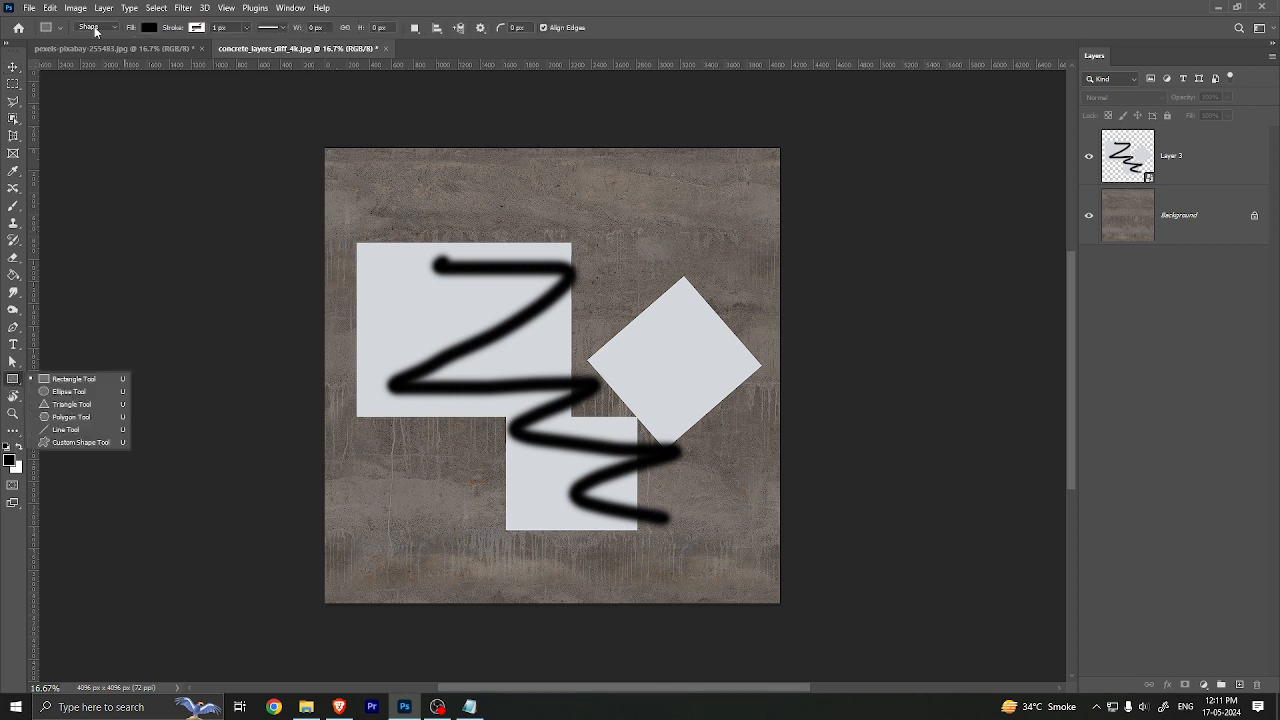
left_click(1089, 157)
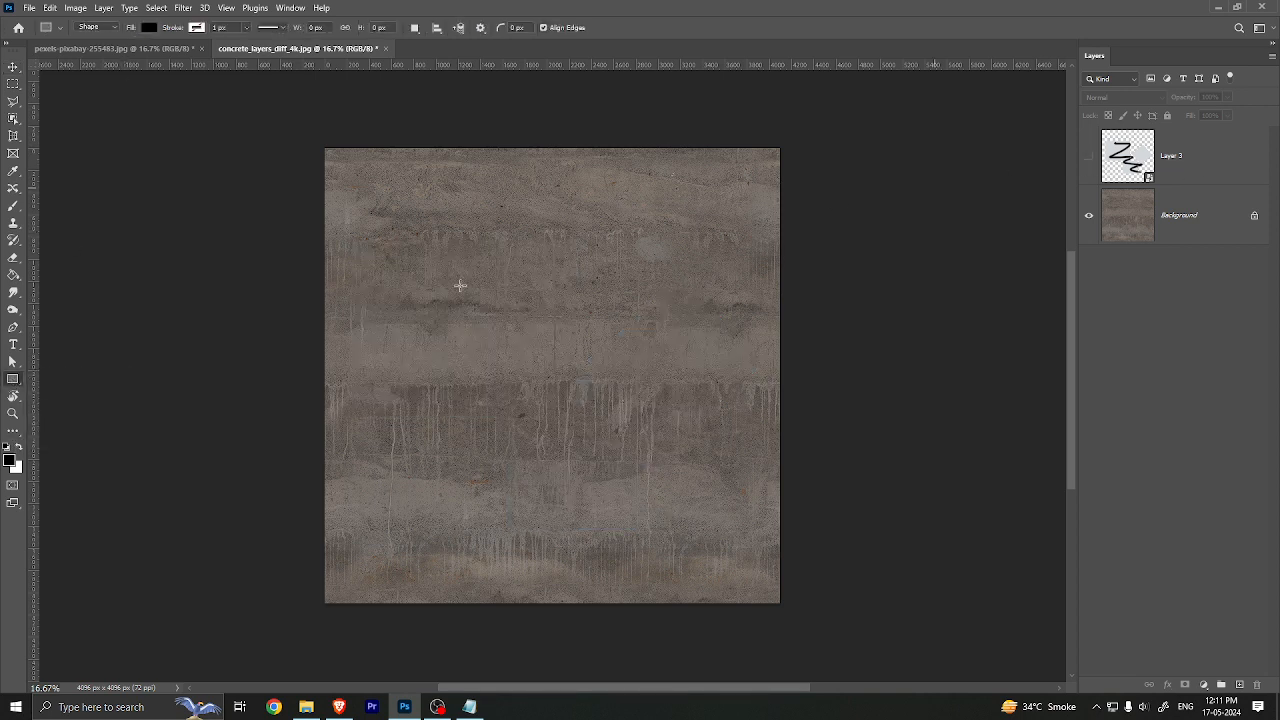
left_click_drag(420, 244, 663, 542)
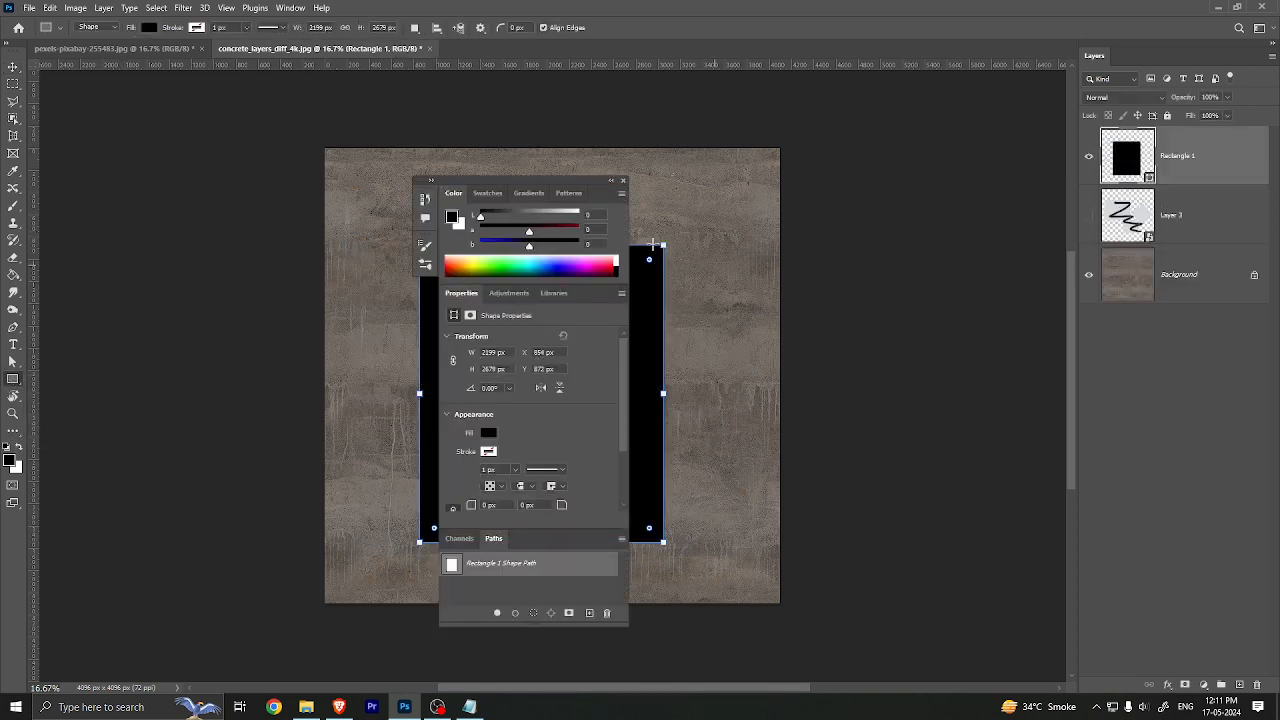
Step: Close the floating panels and give the black rectangle a teal stroke 144 px wide
left_click(623, 181)
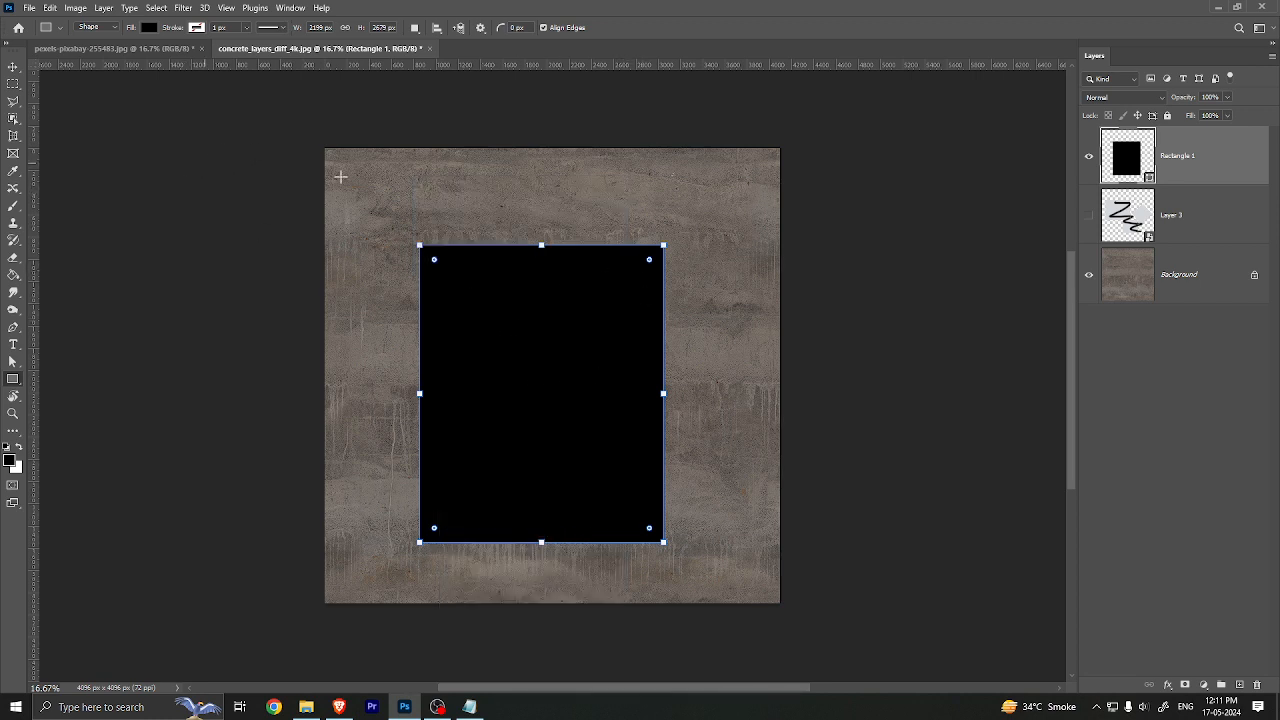
left_click(199, 29)
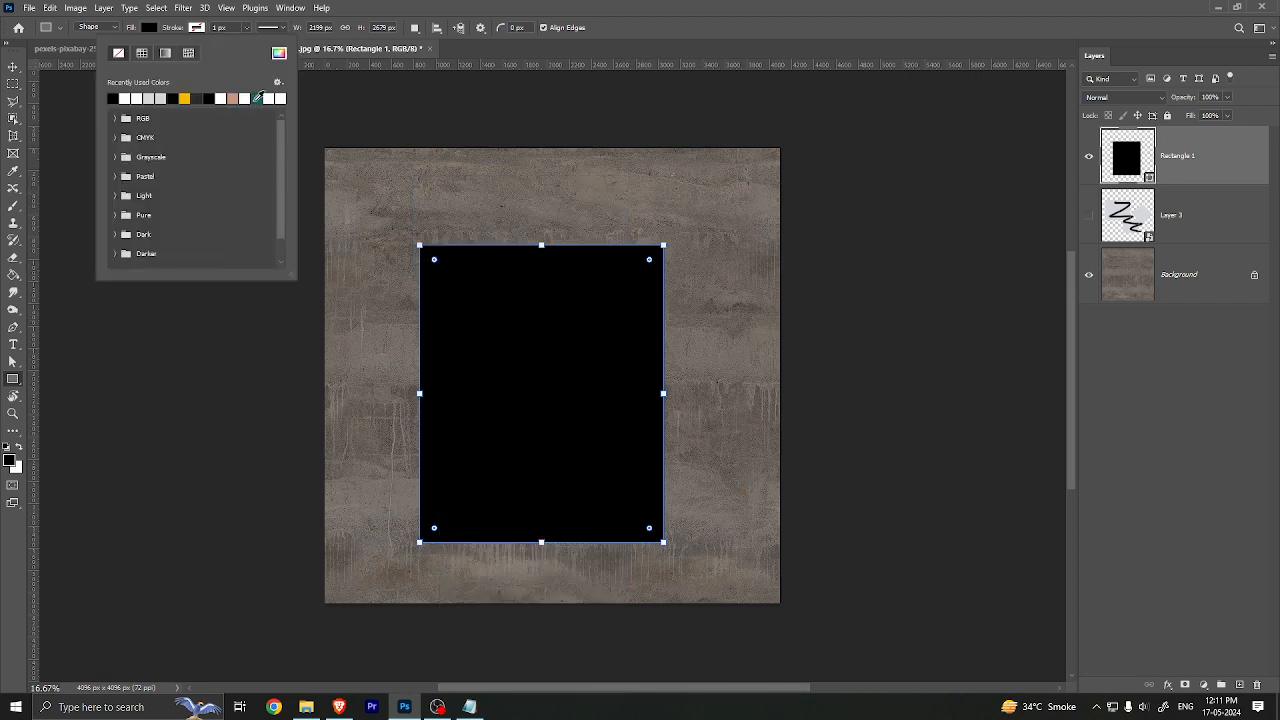
left_click(257, 97)
left_click(637, 9)
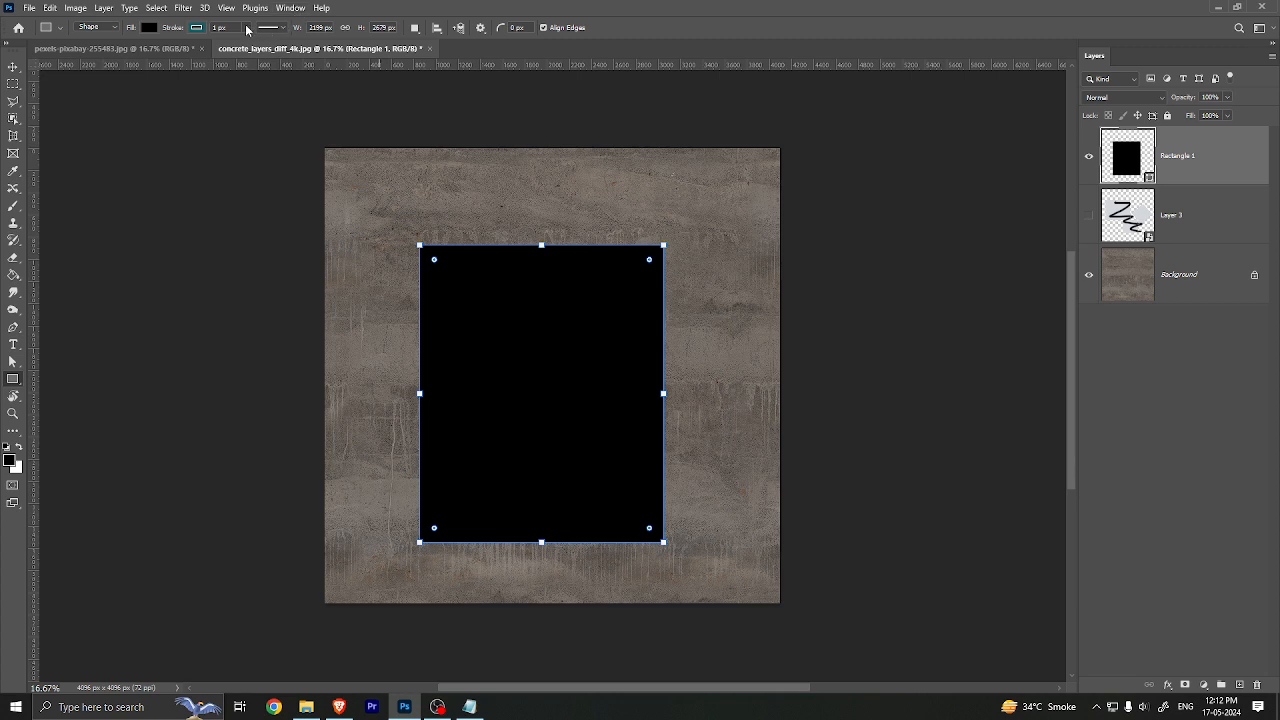
left_click(246, 28)
mouse_move(253, 46)
left_mouse_down()
mouse_move(305, 47)
mouse_move(289, 44)
left_mouse_up()
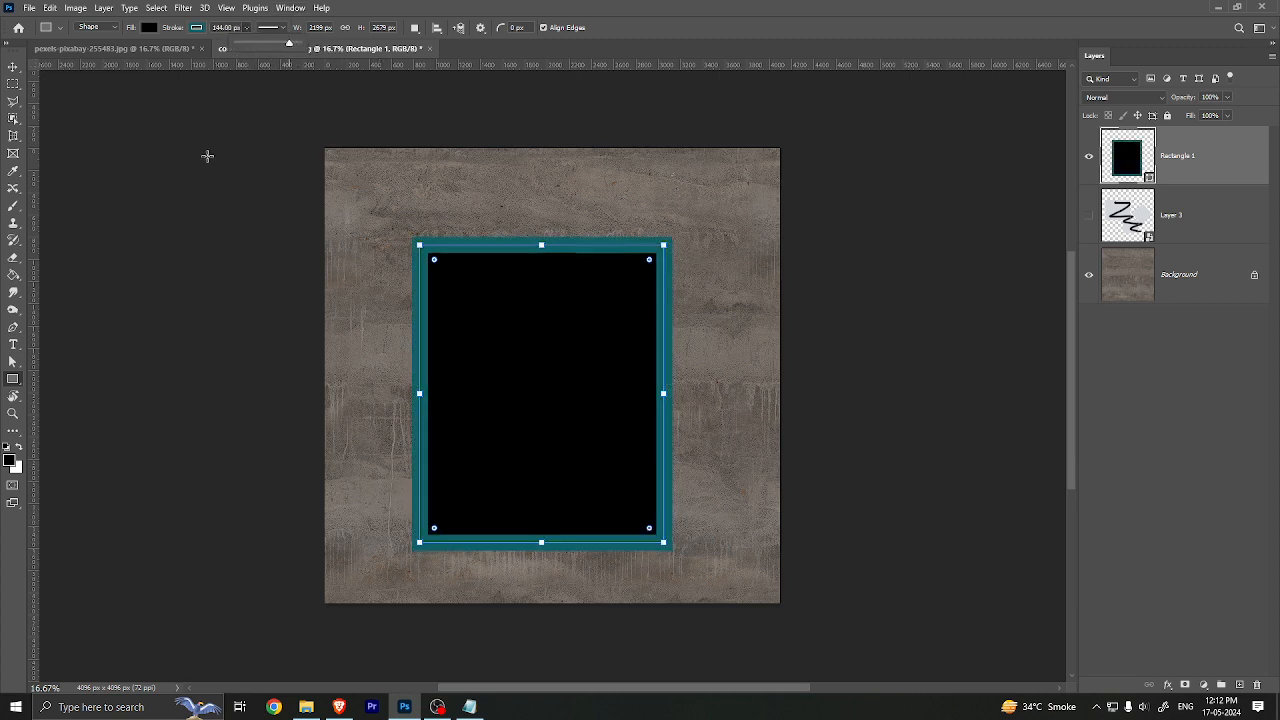
Step: Fill the rectangle with the salmon pink from the recently used colors
left_click(150, 30)
left_click(149, 28)
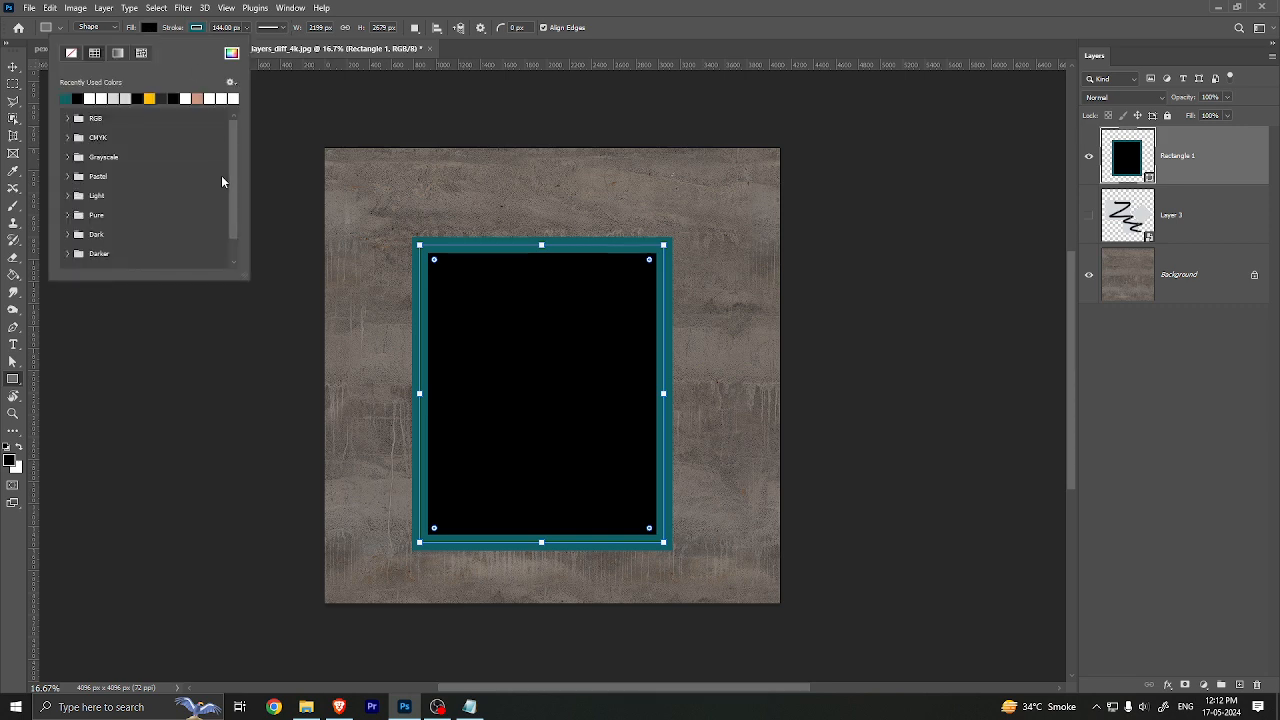
left_click(198, 97)
left_click(567, 5)
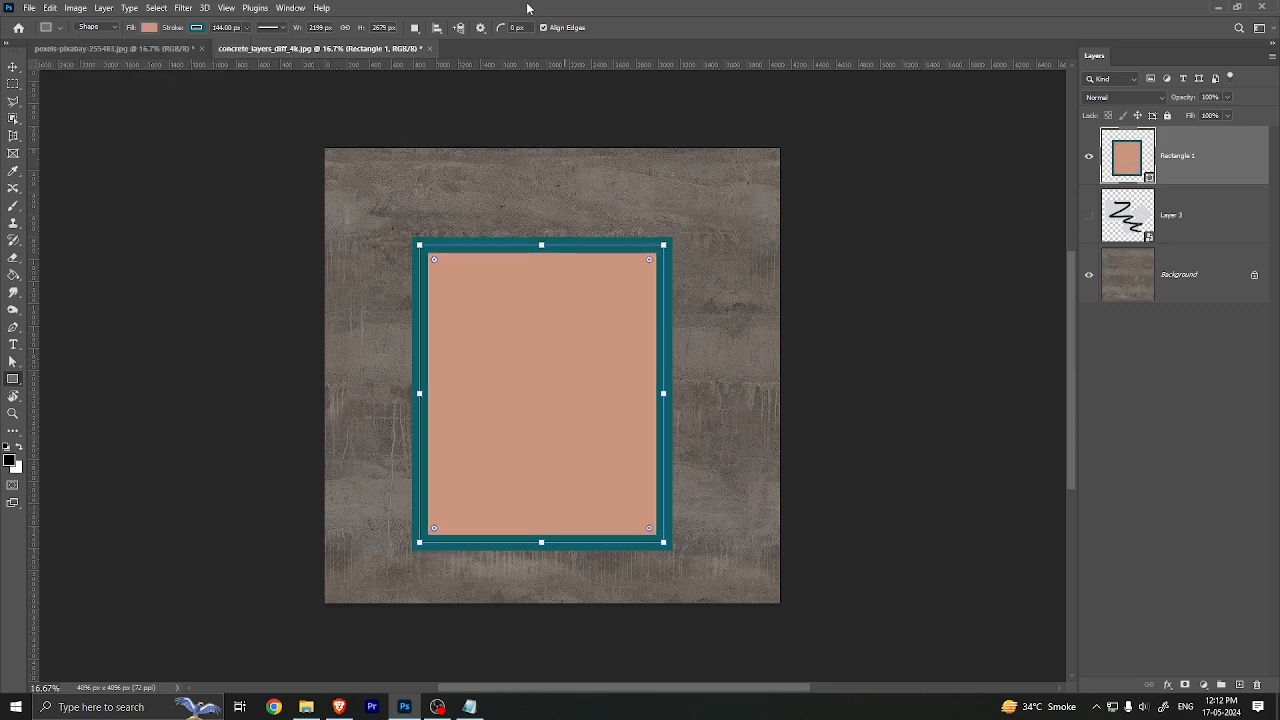
Step: Make the rectangle's stroke dashed and round all four of its corners generously
left_click(280, 30)
left_click(268, 92)
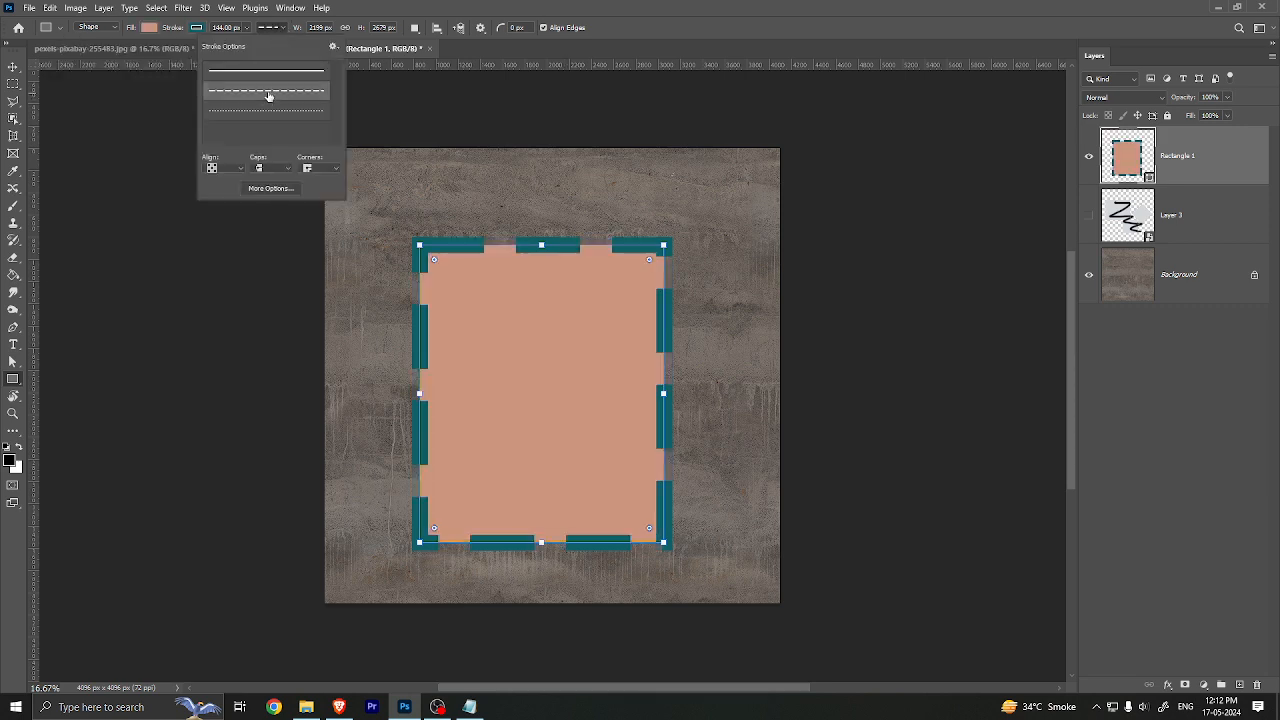
mouse_move(650, 260)
left_mouse_down()
mouse_move(622, 333)
mouse_move(623, 289)
left_mouse_up()
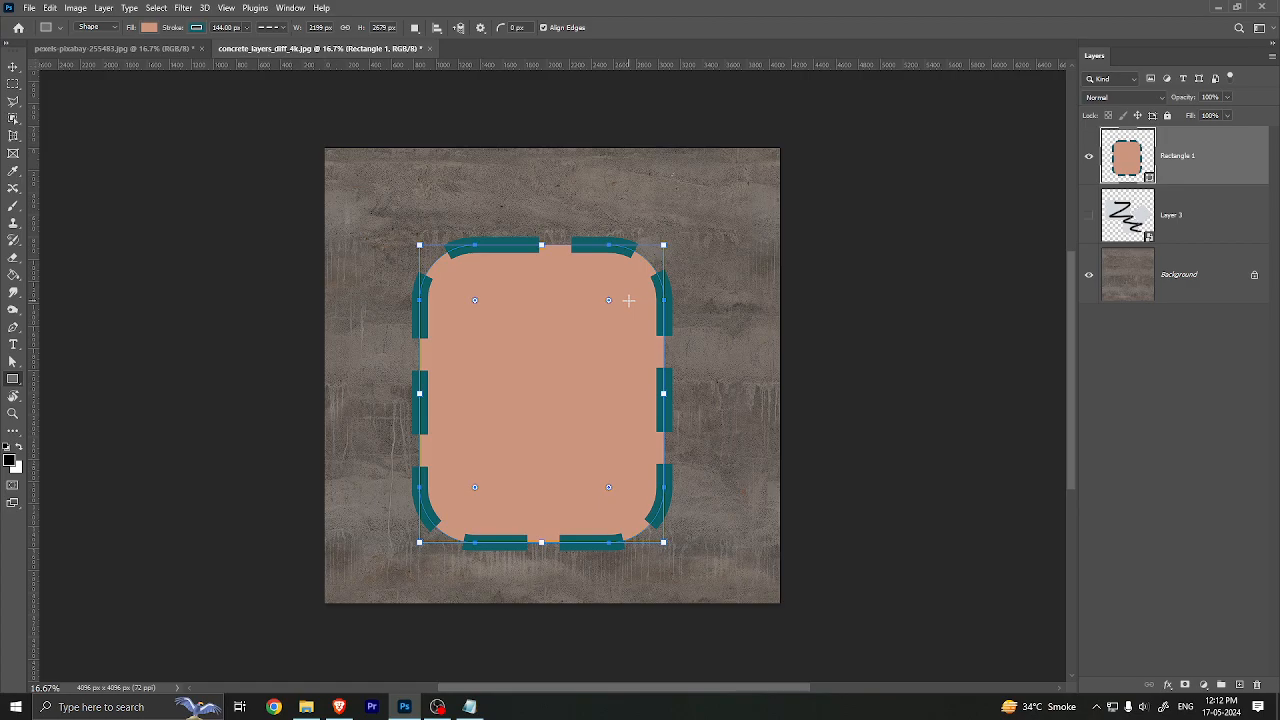
Step: Switch to Notepad, add the line "adjustment layer" beneath "Shape", and minimize the browser and Notepad to return to Photoshop
left_click(339, 707)
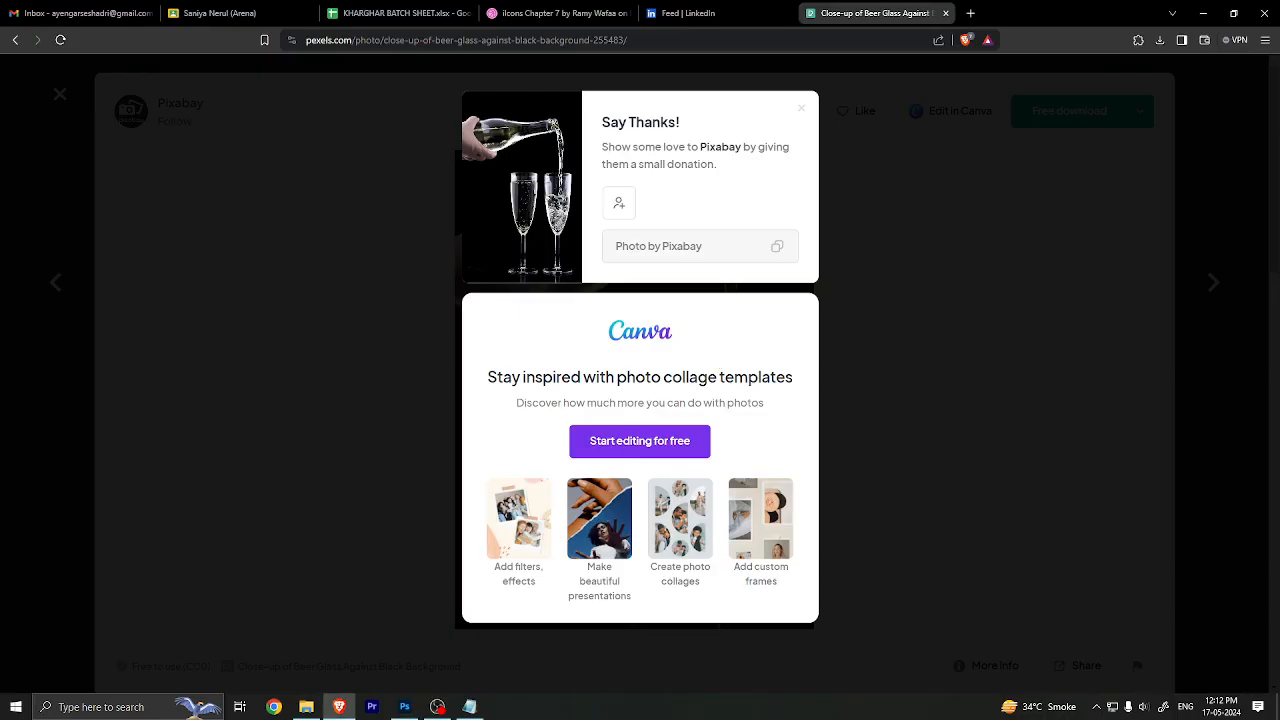
left_click(470, 707)
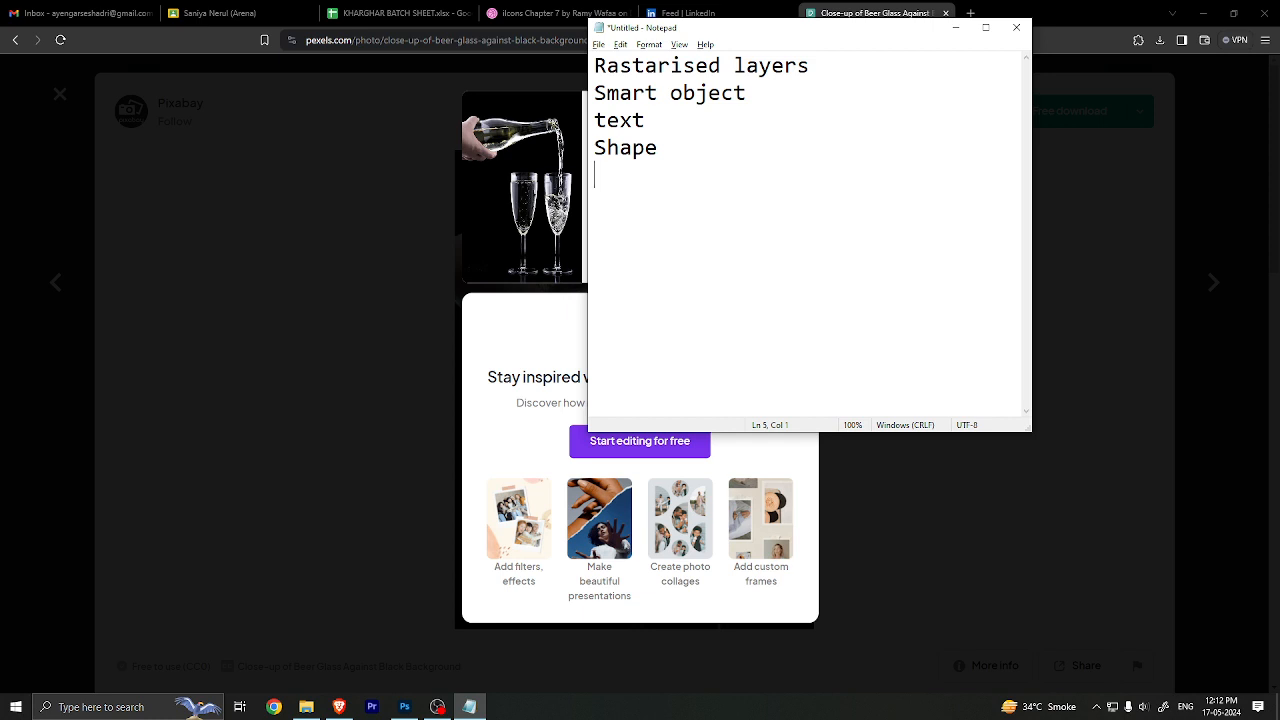
type("adjustment ")
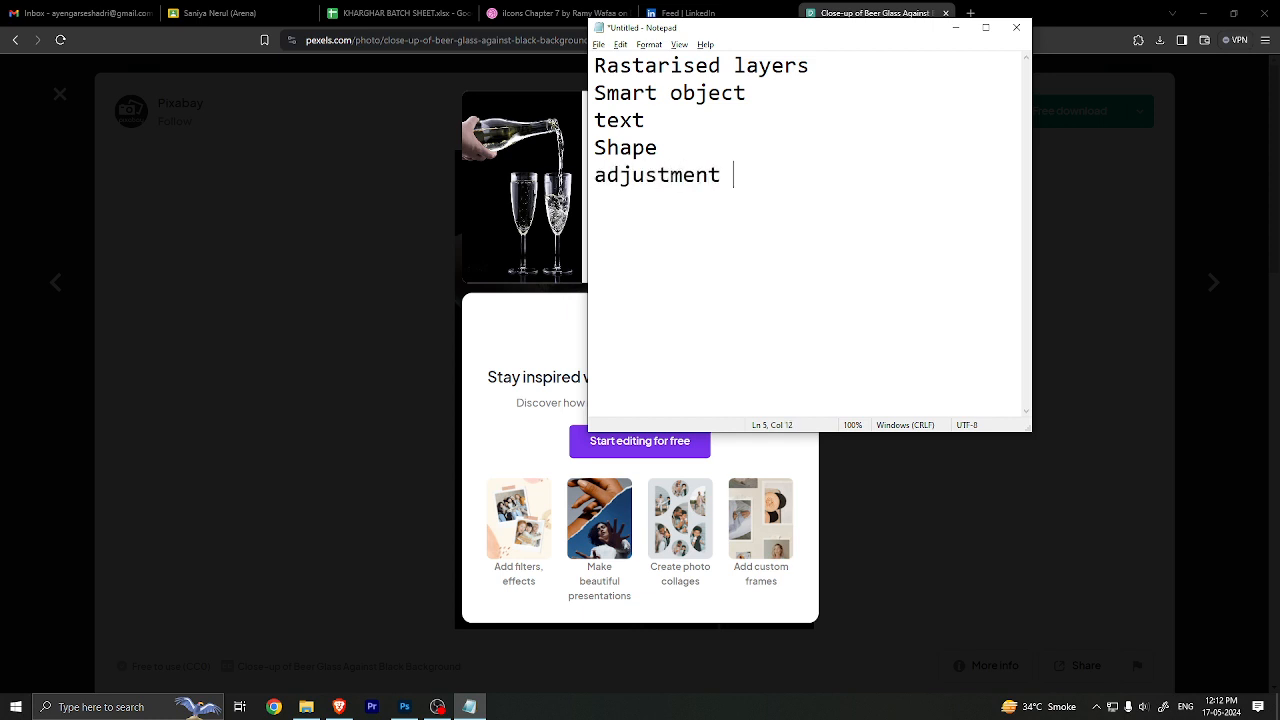
type("layer")
left_click(1206, 18)
left_click(956, 27)
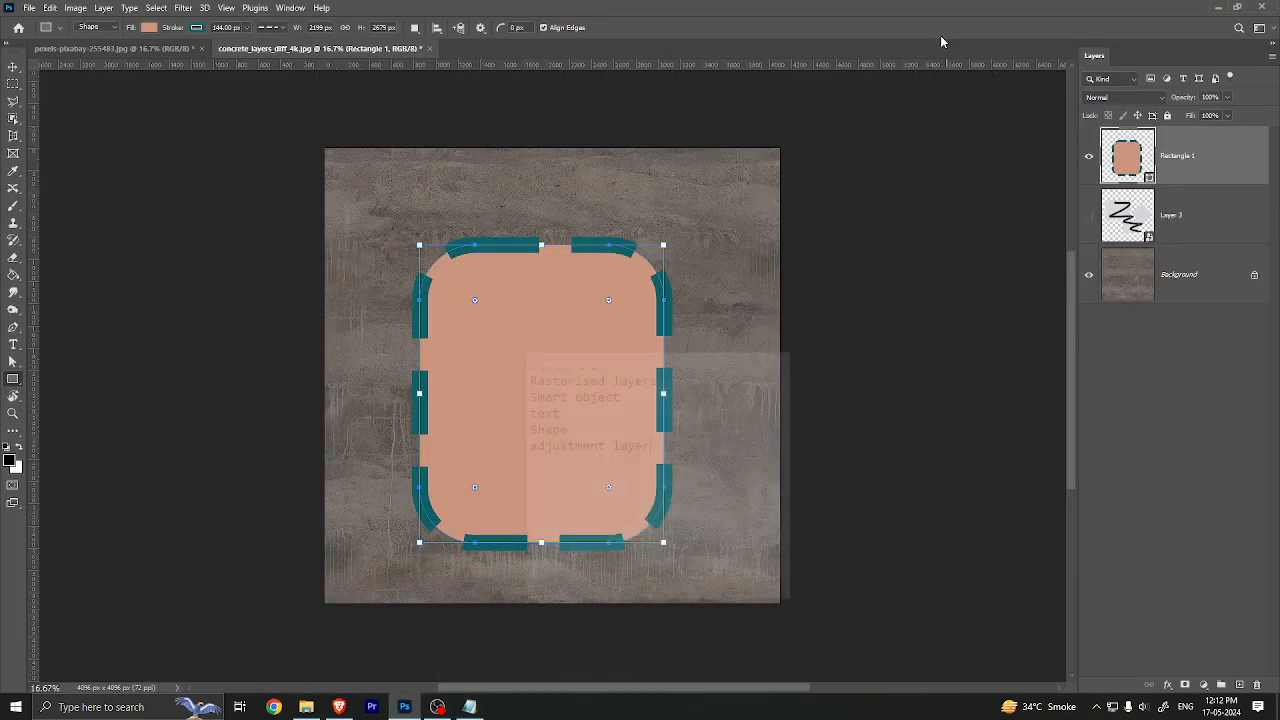
Step: Show the Layer 3 smart object, then move the rectangle to the canvas's upper right and Layer 3 toward the lower left
left_click(13, 66)
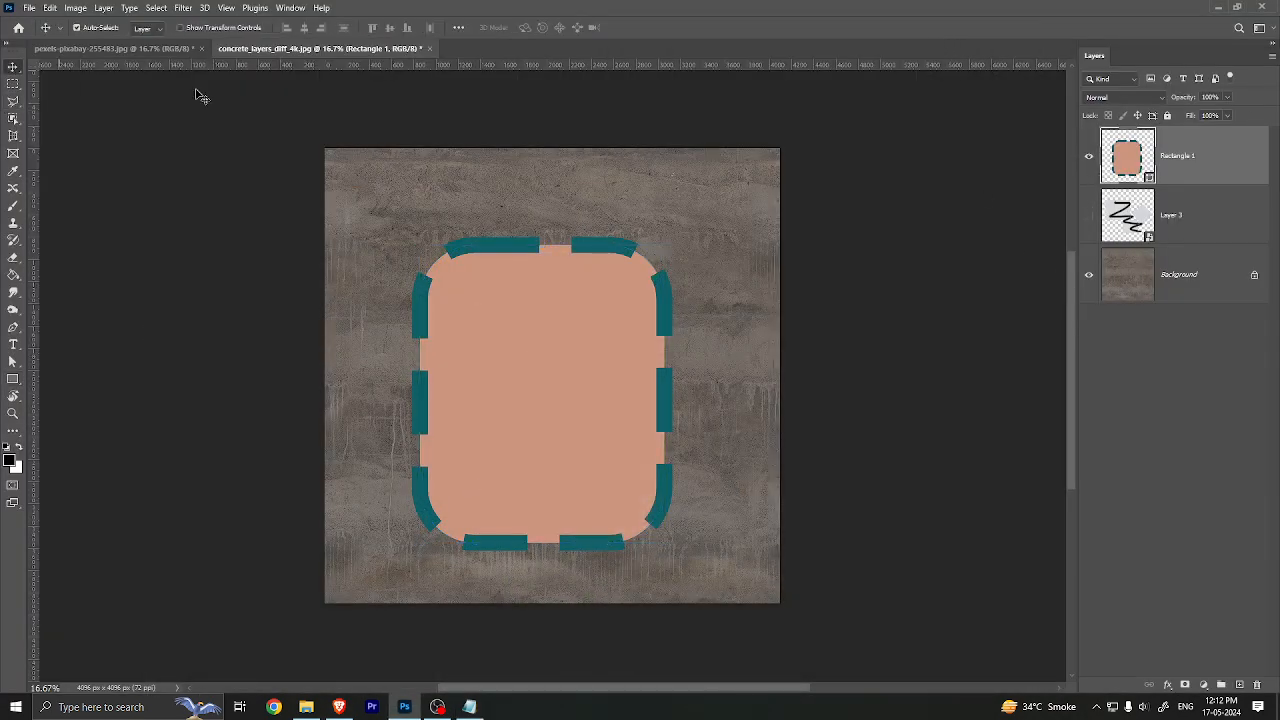
left_click(1100, 214)
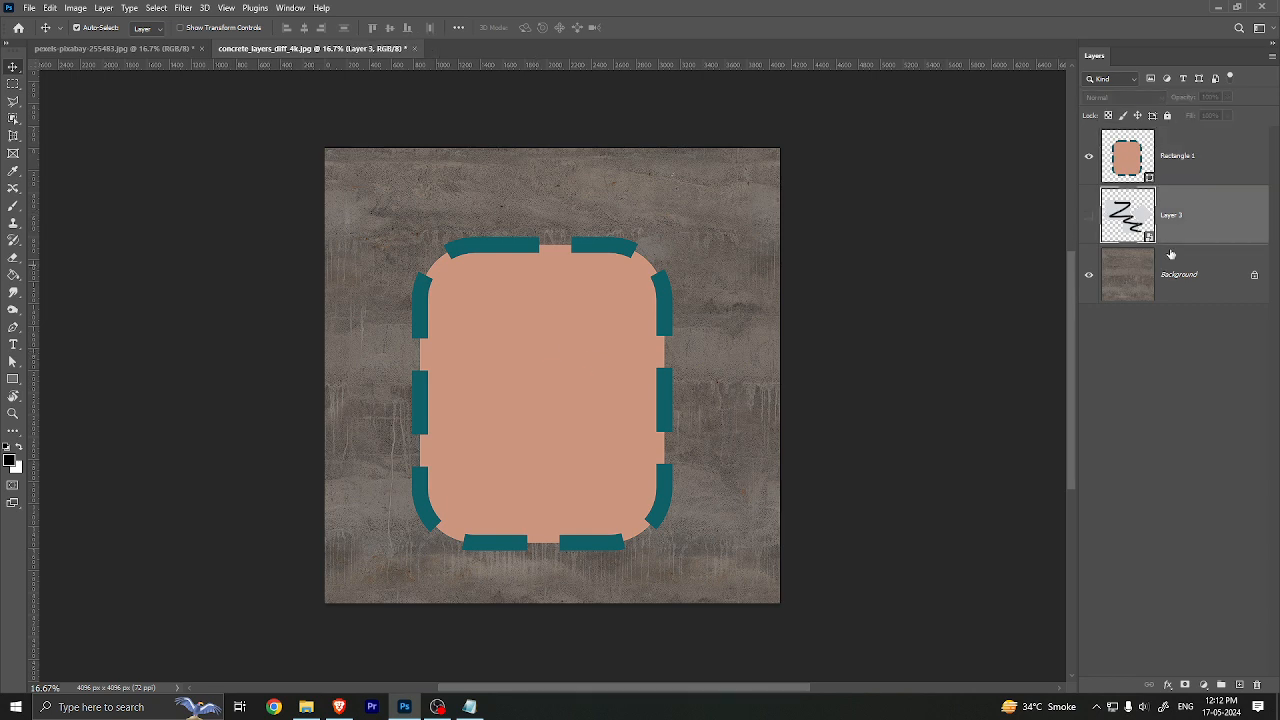
left_click(1089, 215)
left_click_drag(466, 337, 628, 252)
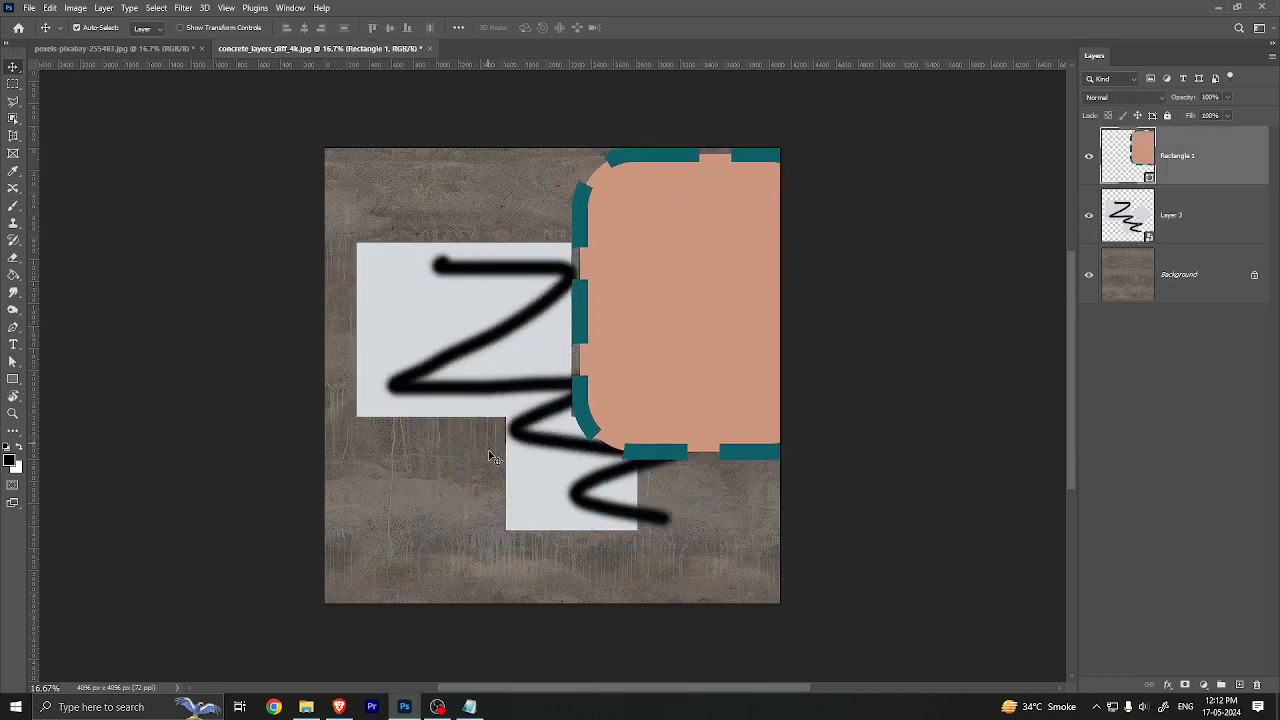
left_click_drag(490, 456, 395, 487)
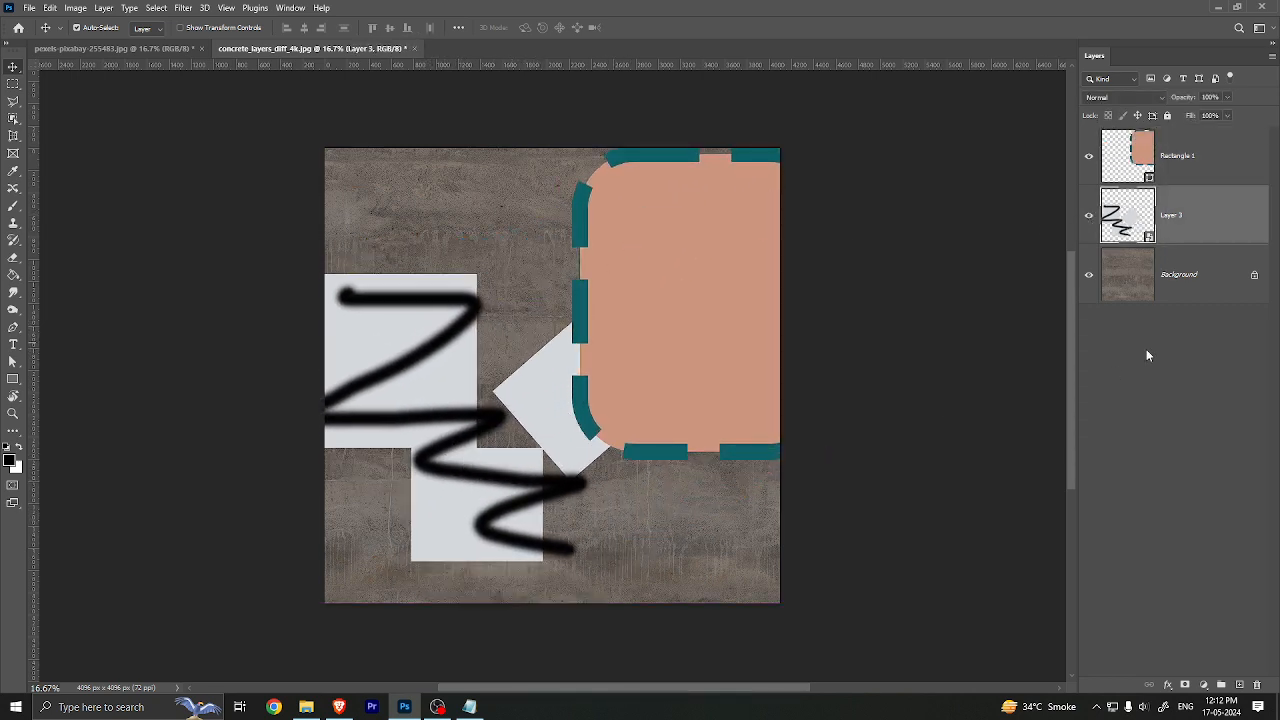
Step: Duplicate the Background layer, hide the original, and move the rectangle down to the canvas's lower right corner
left_click(1148, 281)
key("ctrl+j")
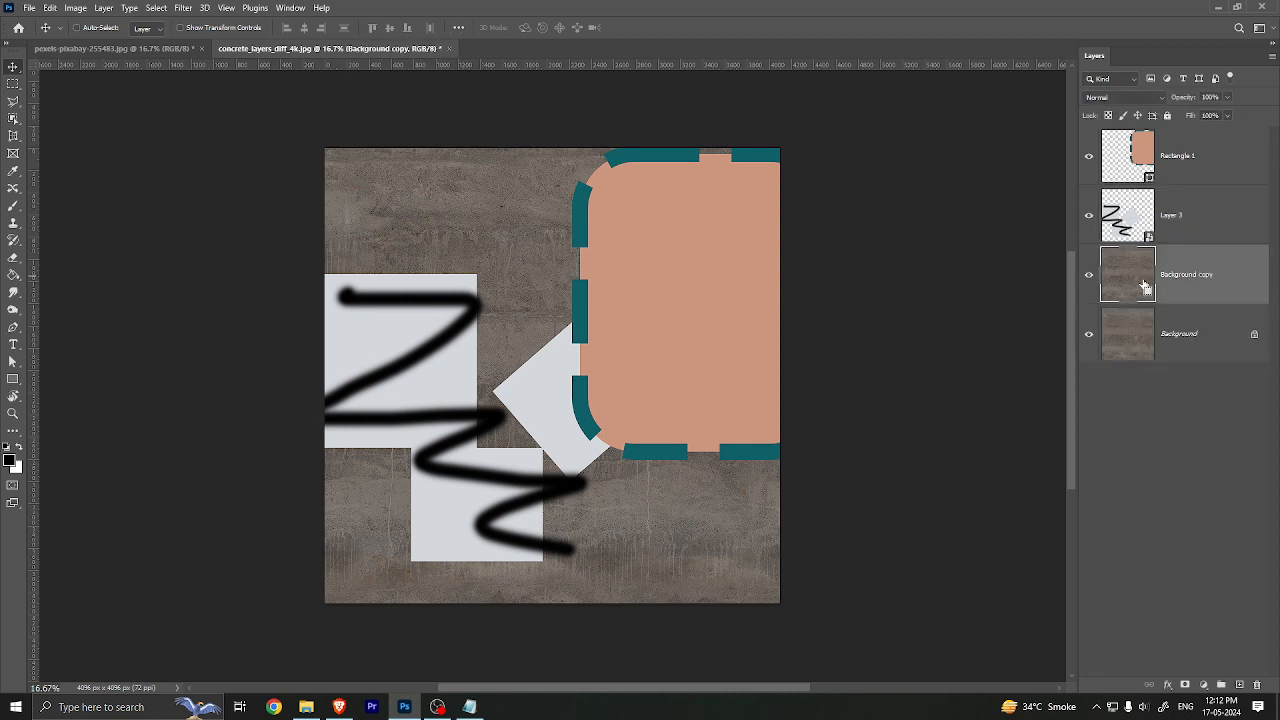
left_click(1089, 334)
left_click_drag(706, 289, 698, 439)
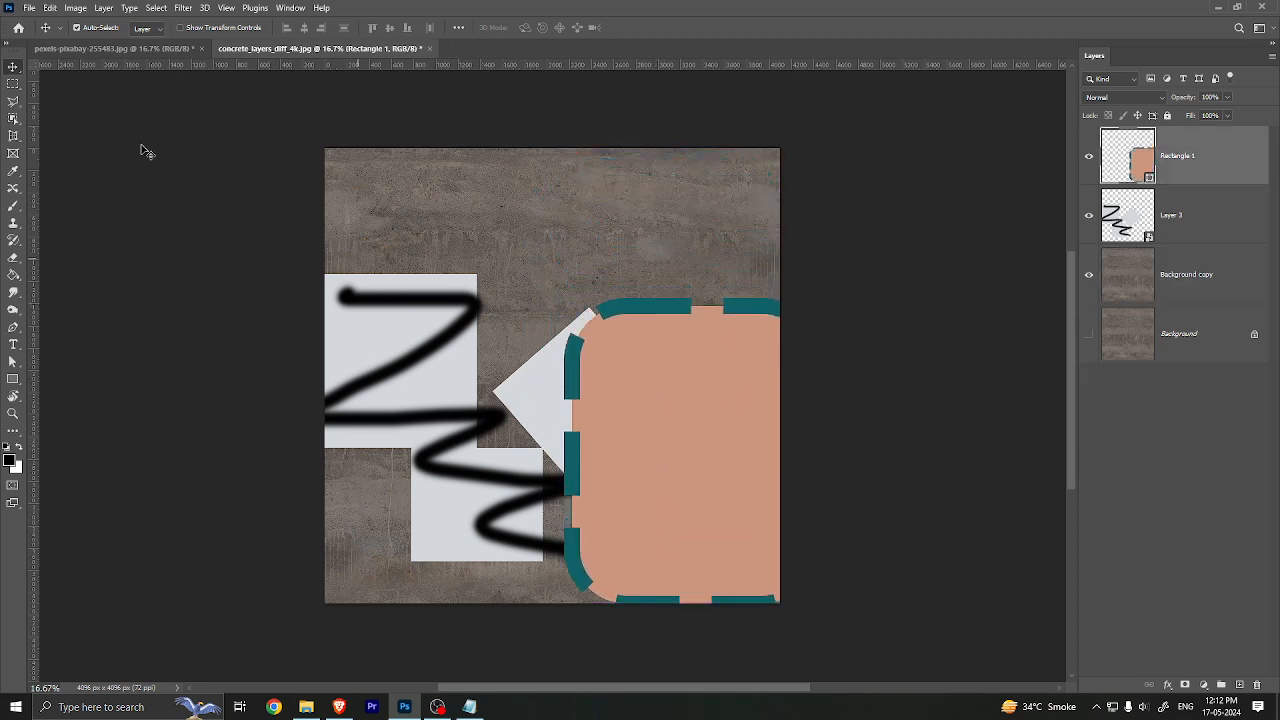
Step: Add a Brightness/Contrast adjustment layer above the rectangle and set brightness to 43 and contrast to 100
left_click(104, 8)
mouse_move(174, 188)
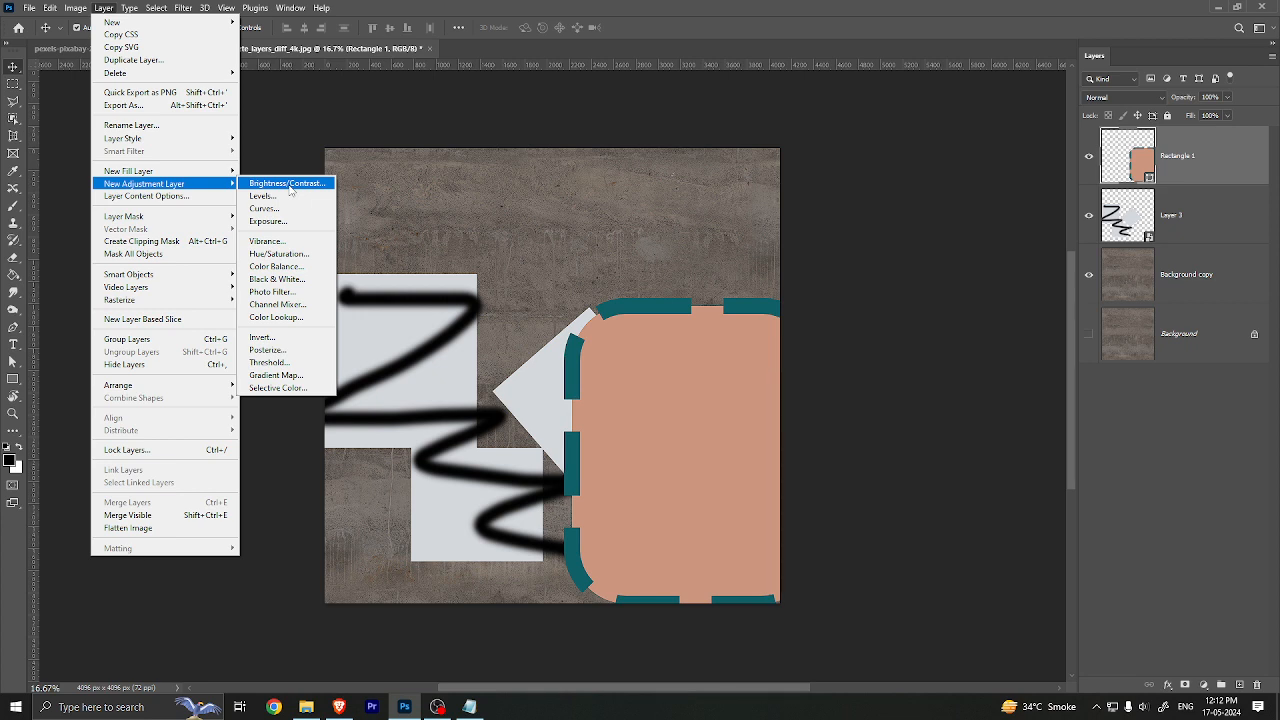
left_click(291, 190)
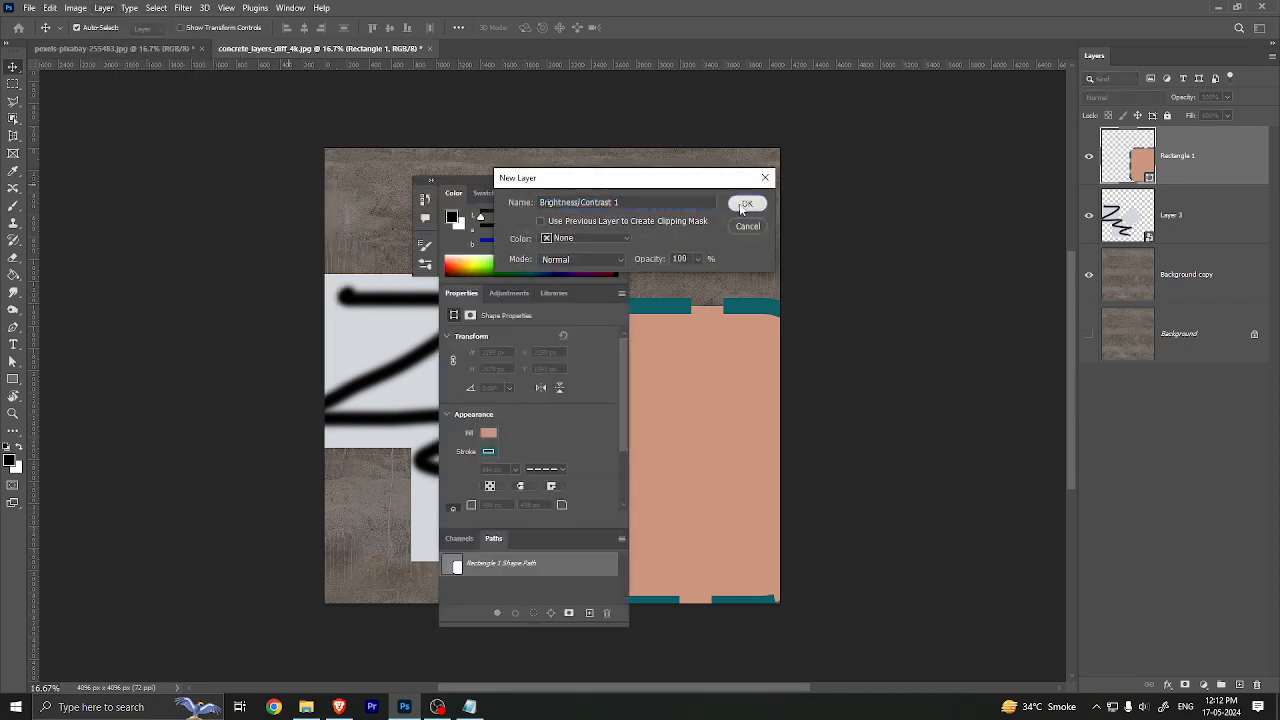
left_click(746, 203)
left_click_drag(462, 294, 962, 114)
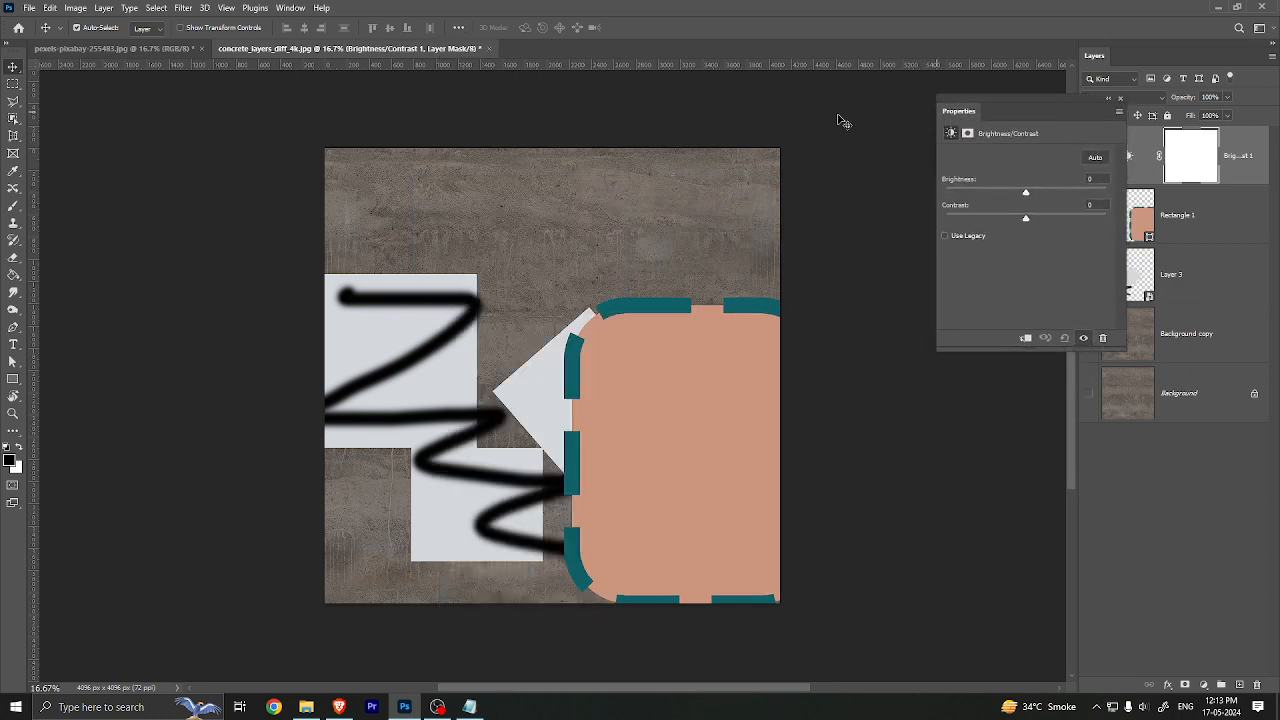
left_click_drag(949, 110, 819, 117)
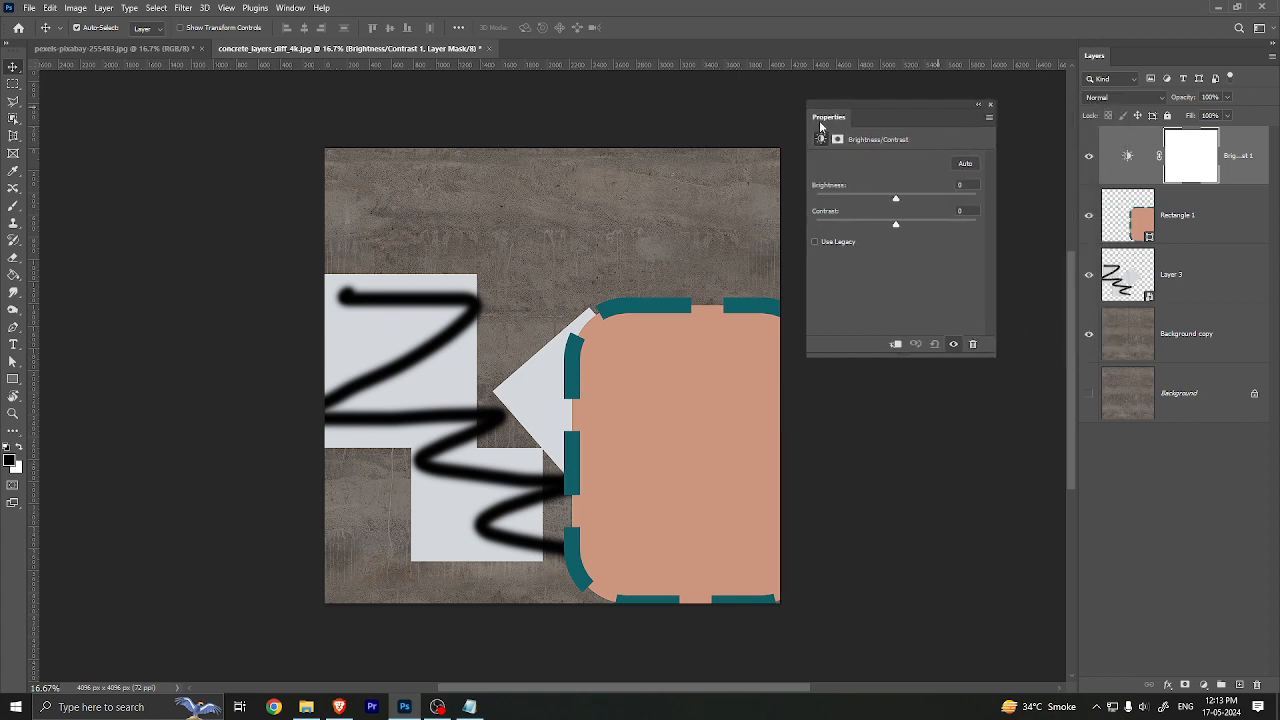
left_click_drag(895, 199, 978, 234)
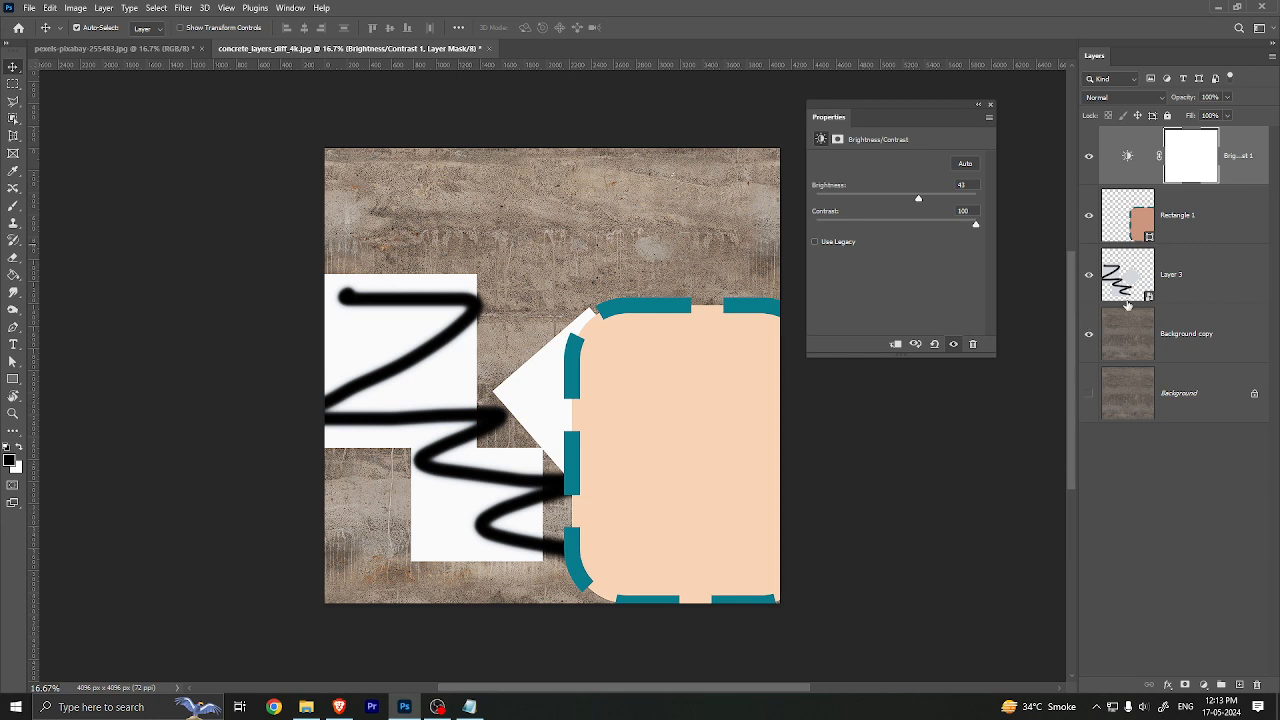
Step: Toggle the Brightness/Contrast layer's visibility off and on to compare the image with and without the adjustment
left_click(1089, 156)
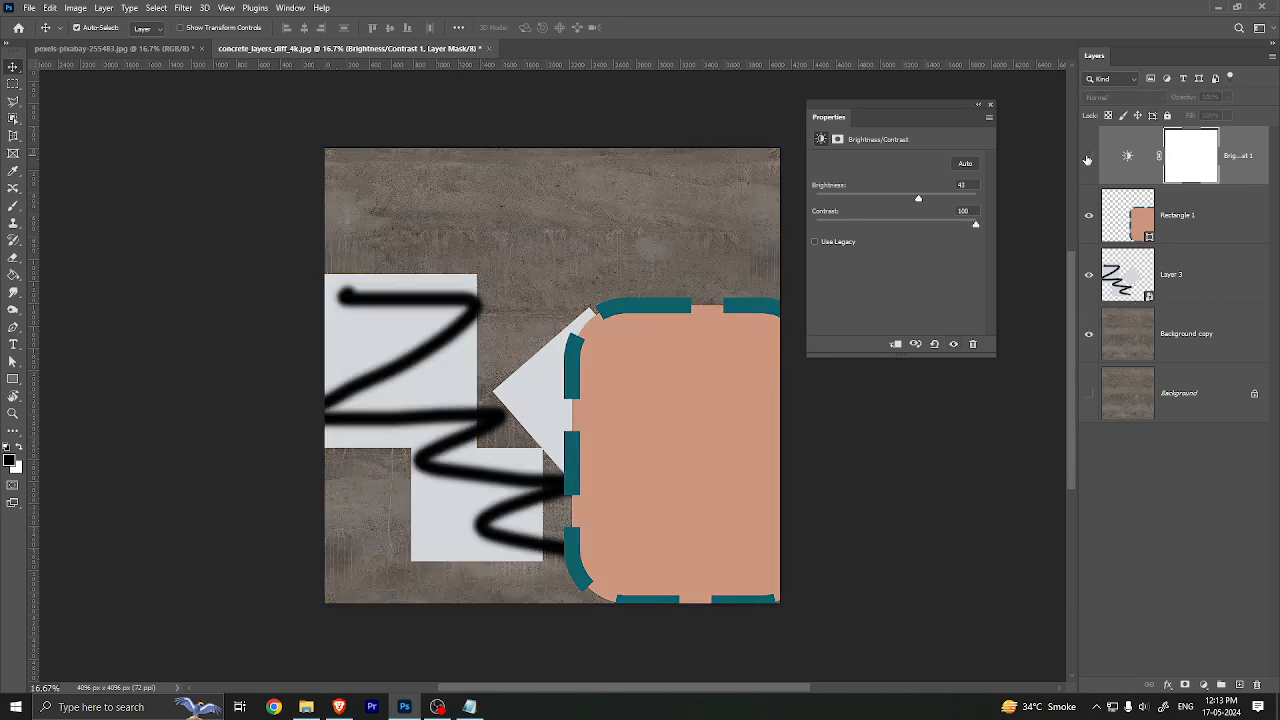
left_click(1089, 157)
left_click(1088, 158)
left_click(1088, 157)
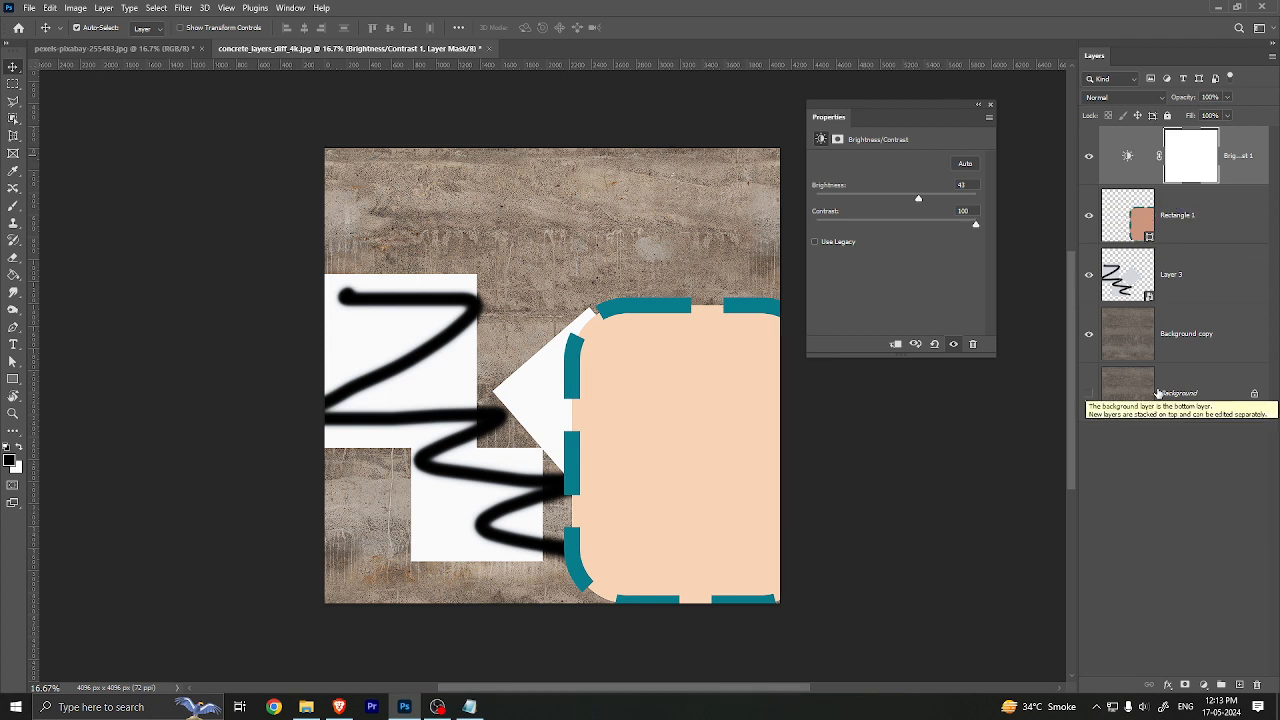
Step: Paint black diagonal brush strokes across the Brightness/Contrast layer's mask, filling in its lower part more densely
left_click(1200, 157)
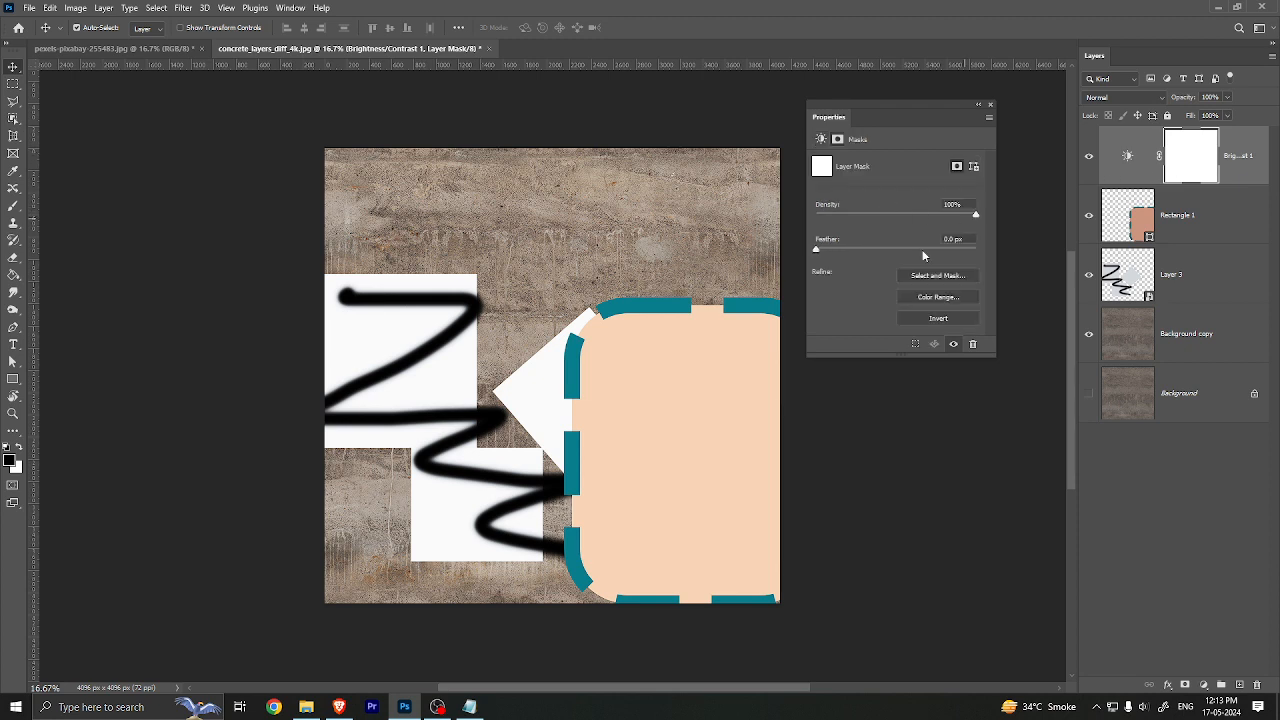
left_click(13, 205)
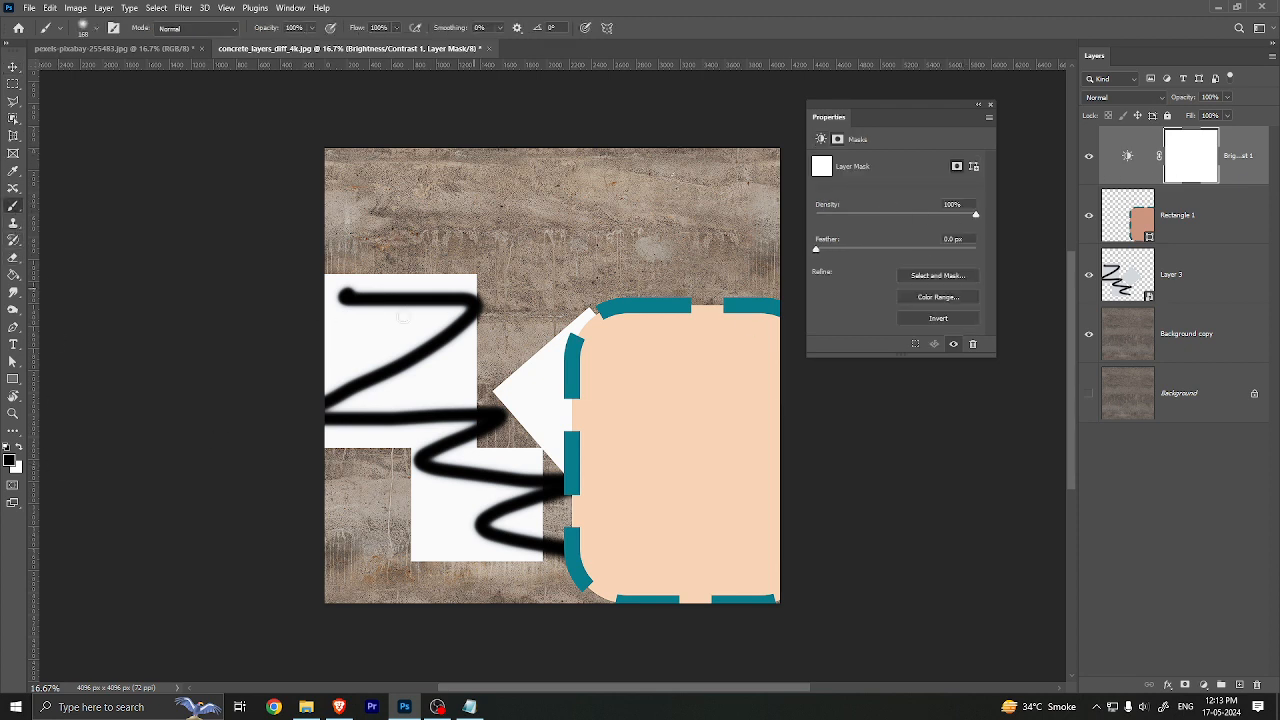
mouse_move(385, 192)
left_mouse_down()
mouse_move(580, 114)
mouse_move(520, 260)
mouse_move(131, 449)
mouse_move(47, 520)
mouse_move(80, 583)
mouse_move(343, 571)
mouse_move(206, 690)
left_mouse_up()
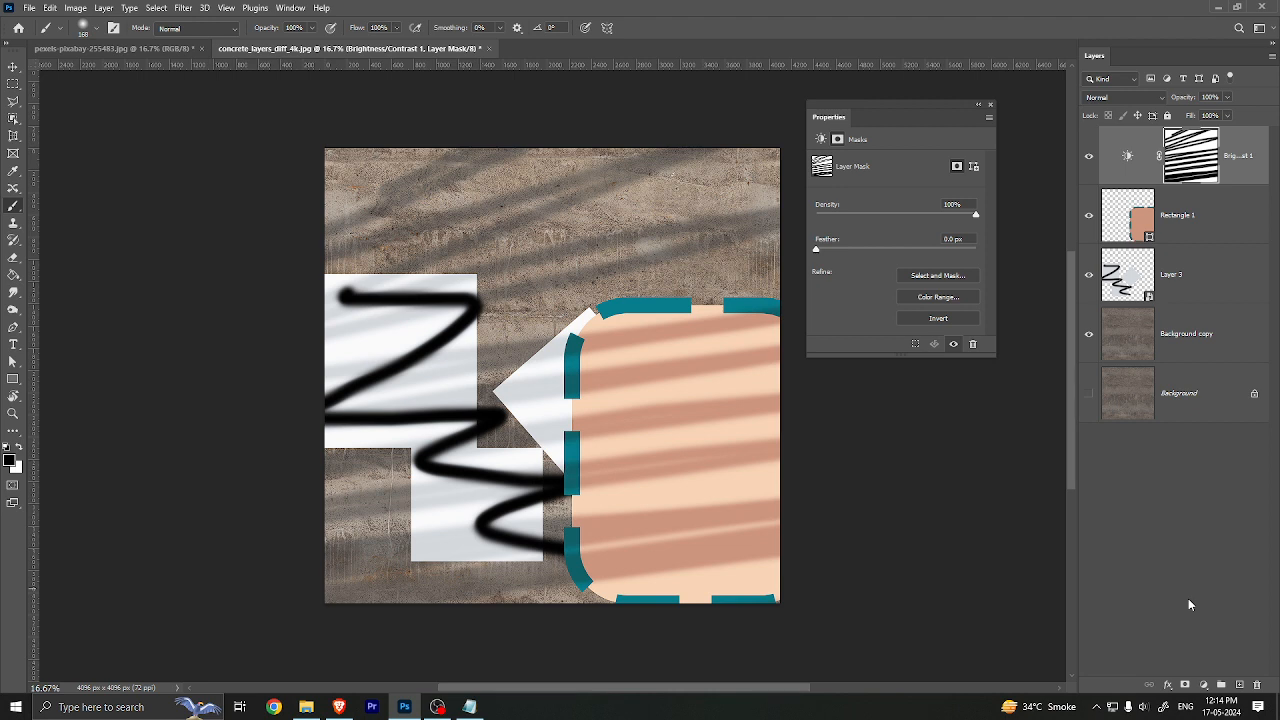
left_click_drag(620, 508, 330, 534)
left_click_drag(720, 534, 318, 658)
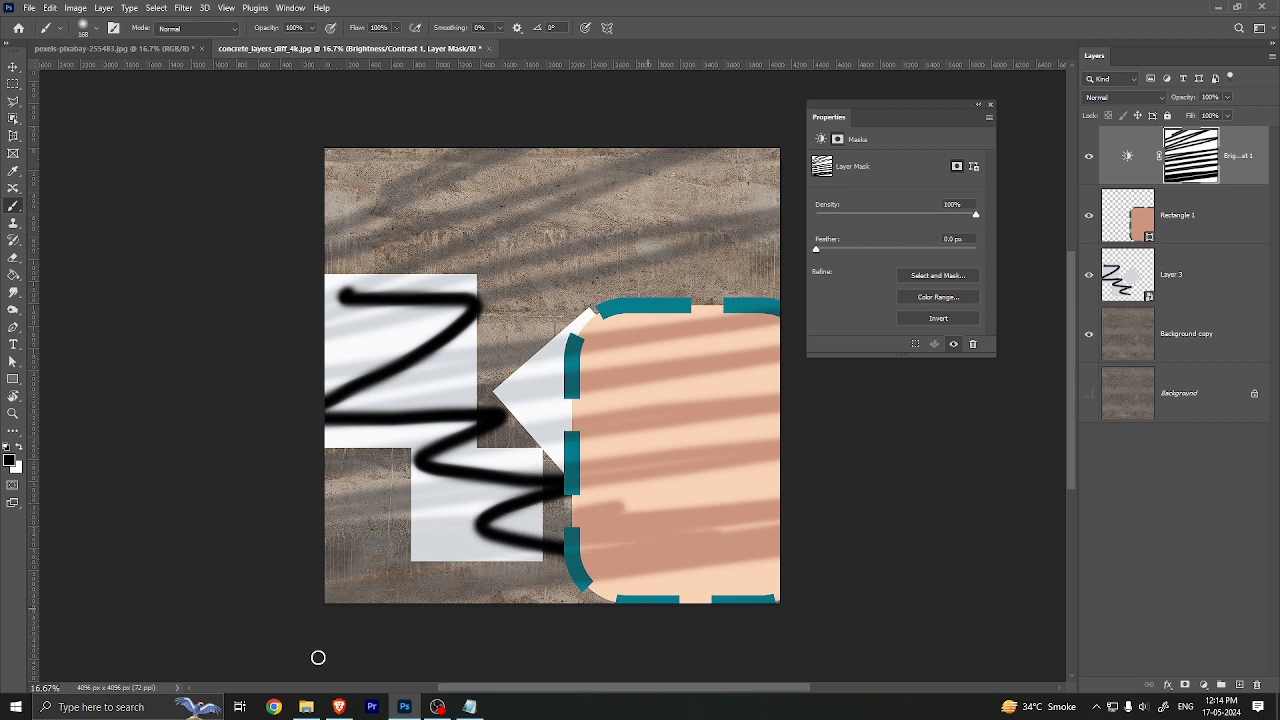
left_click_drag(697, 583, 431, 580)
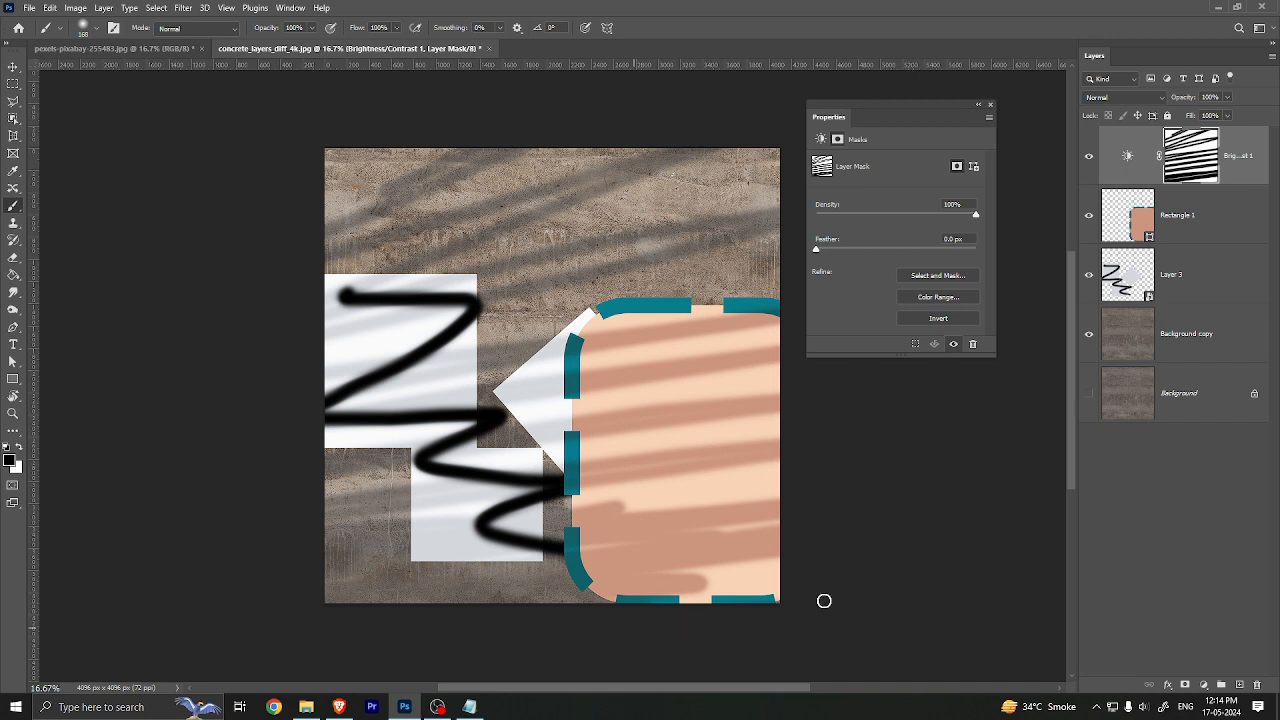
mouse_move(824, 601)
left_mouse_down()
mouse_move(689, 566)
mouse_move(647, 577)
left_mouse_up()
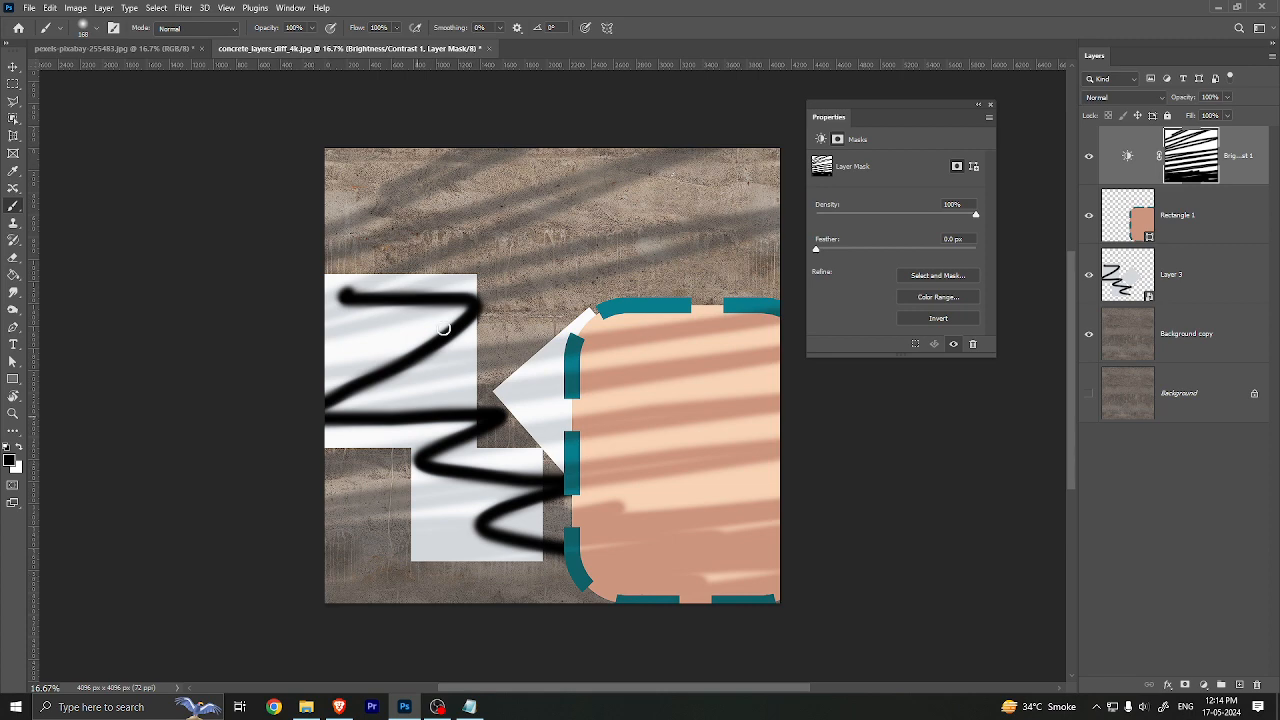
Step: Switch to Notepad, add the line "video layer" beneath "adjustment layer", and return to Photoshop
key("alt+Tab")
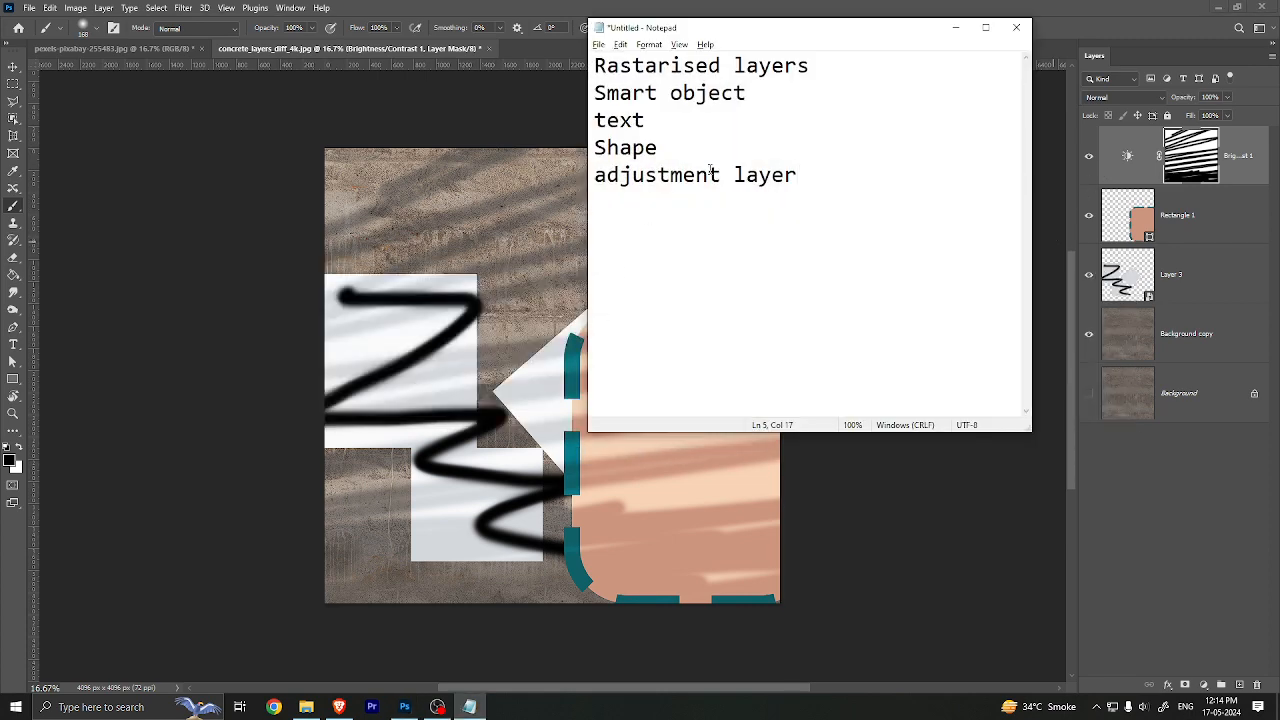
key("Return")
type("video layer")
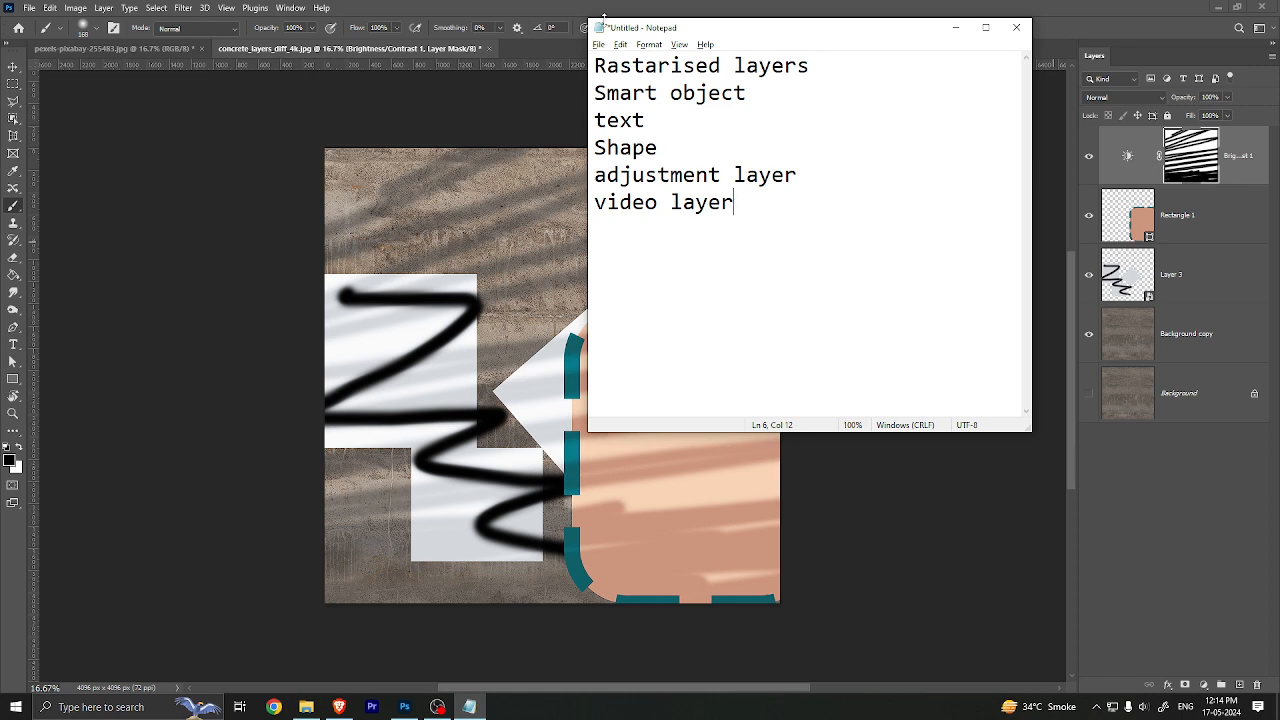
left_click(525, 33)
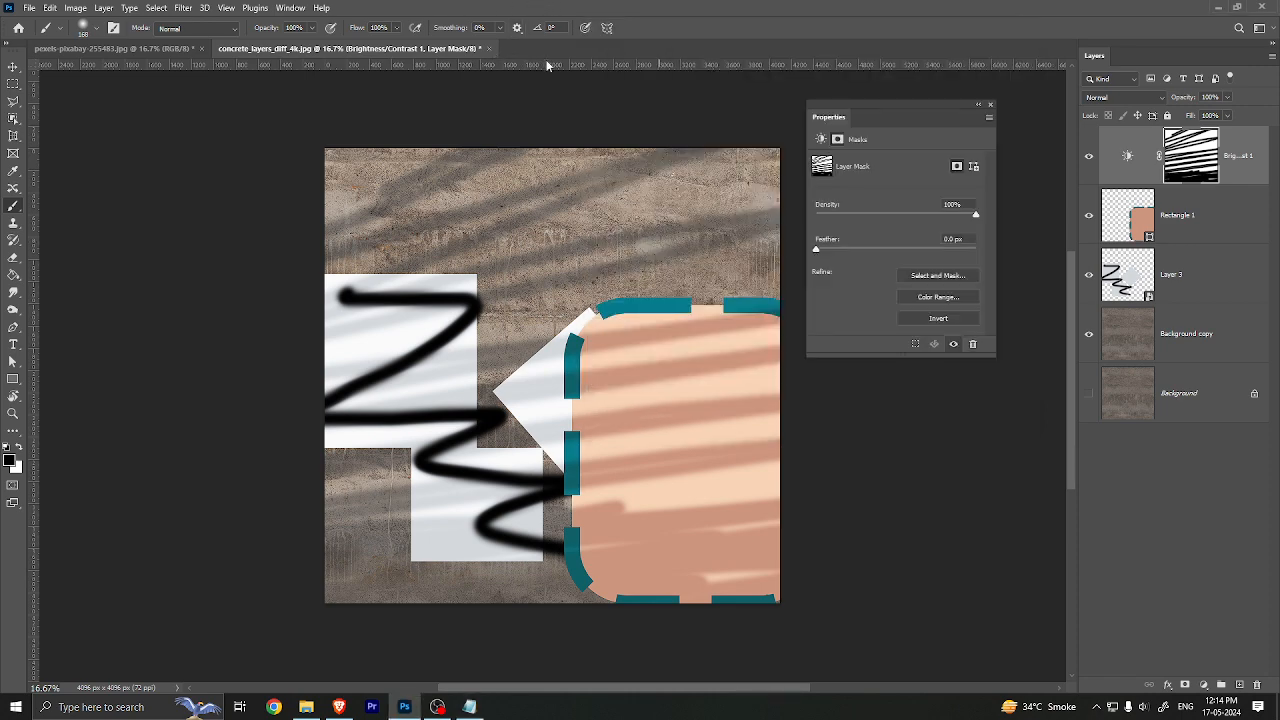
Step: Switch to the Downloads folder in File Explorer and preview parts of the video 5427331-hd_2048_1080_25fps, closing the player when done
key("alt+Tab")
left_click(855, 5)
left_click(306, 707)
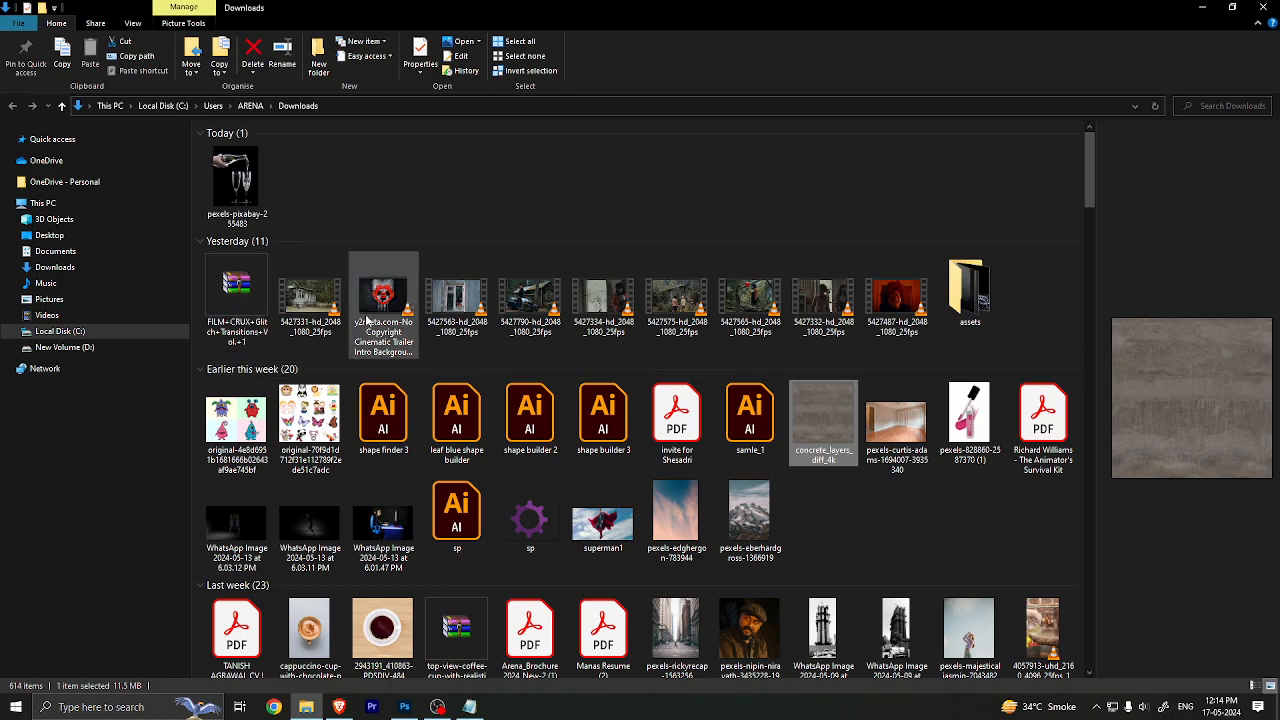
left_click(307, 335)
double_click(307, 335)
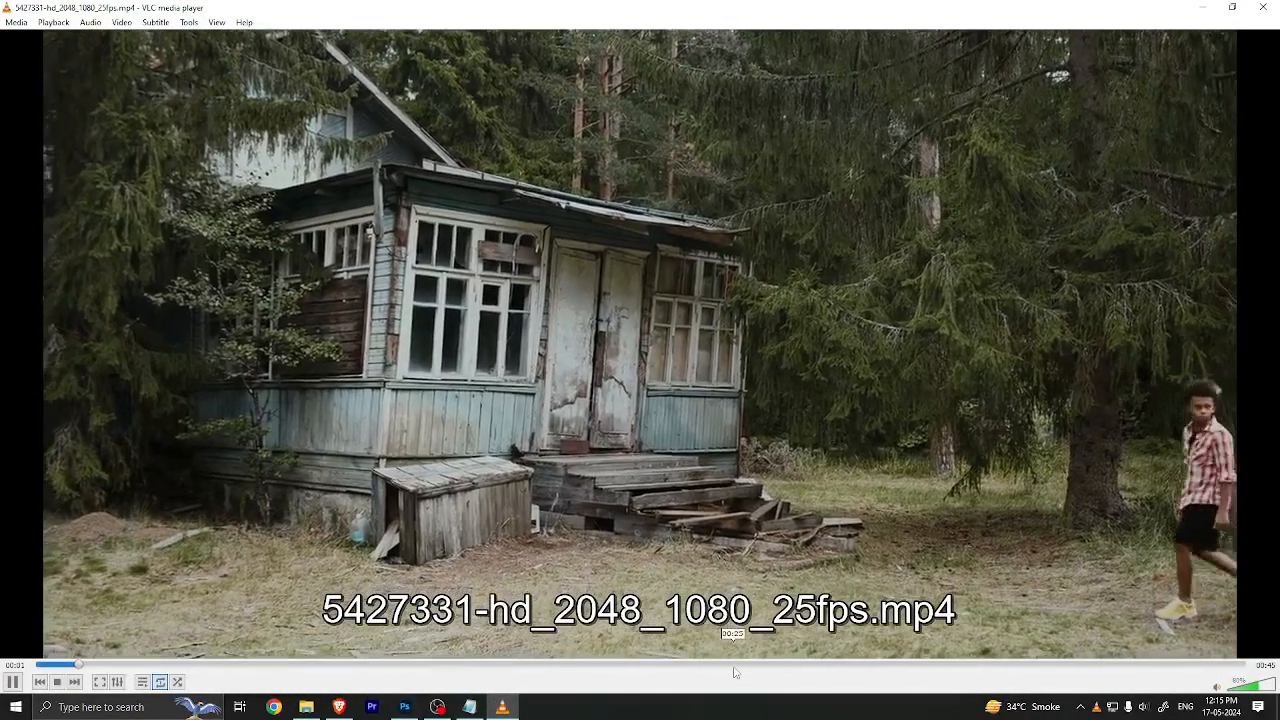
left_click(732, 664)
left_click(890, 665)
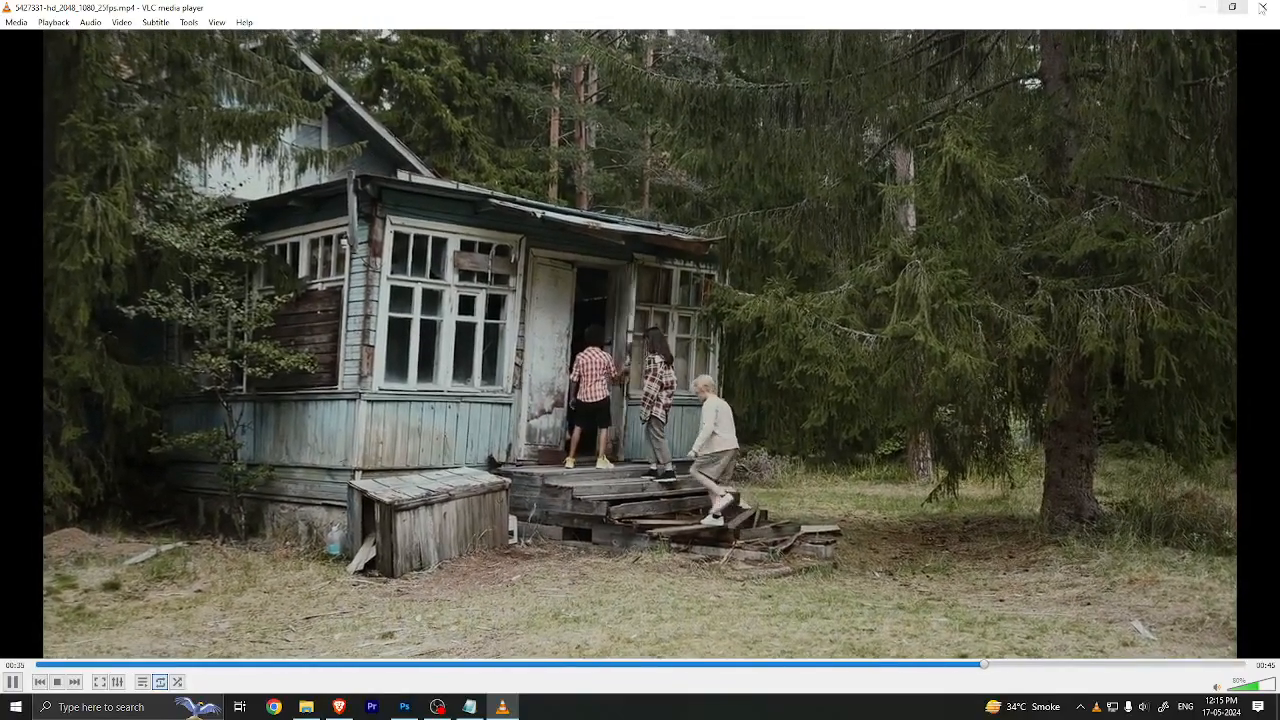
key("alt+F4")
Step: Open the video 5427331-hd_2048_1080_25fps as a new Photoshop document and scrub through its timeline
left_click_drag(298, 303, 831, 18)
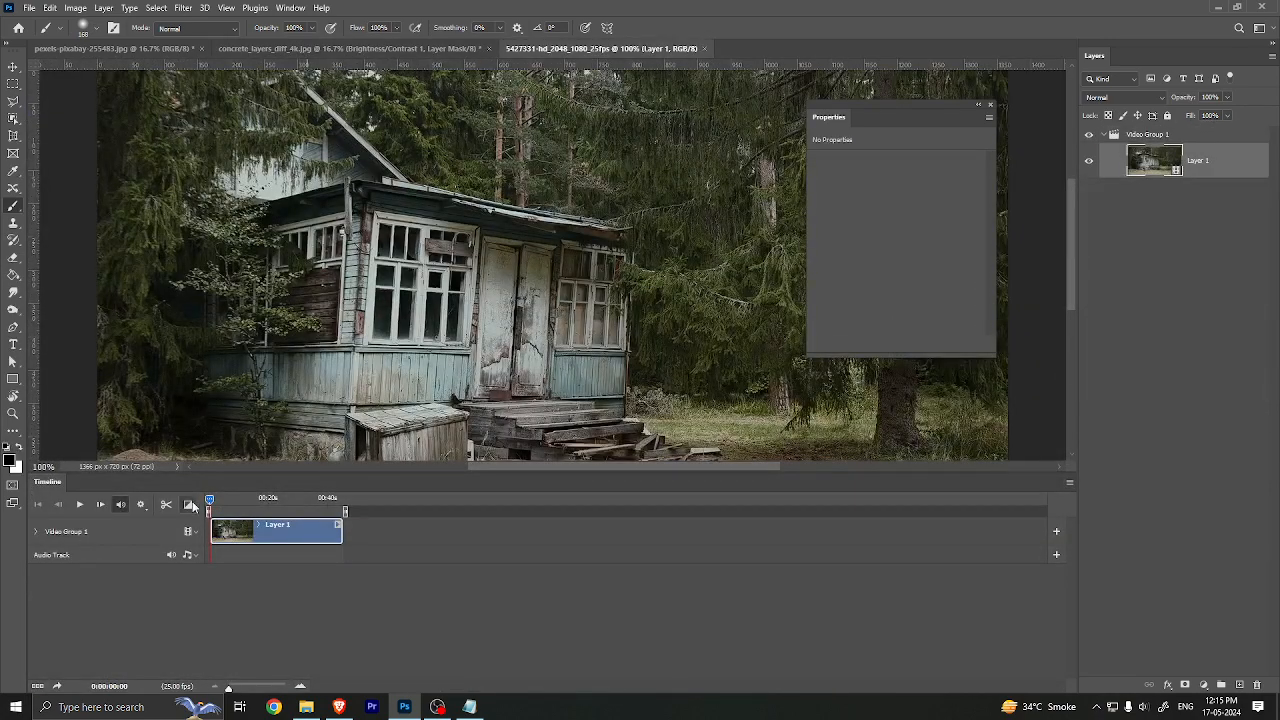
left_click_drag(210, 500, 231, 505)
key("space")
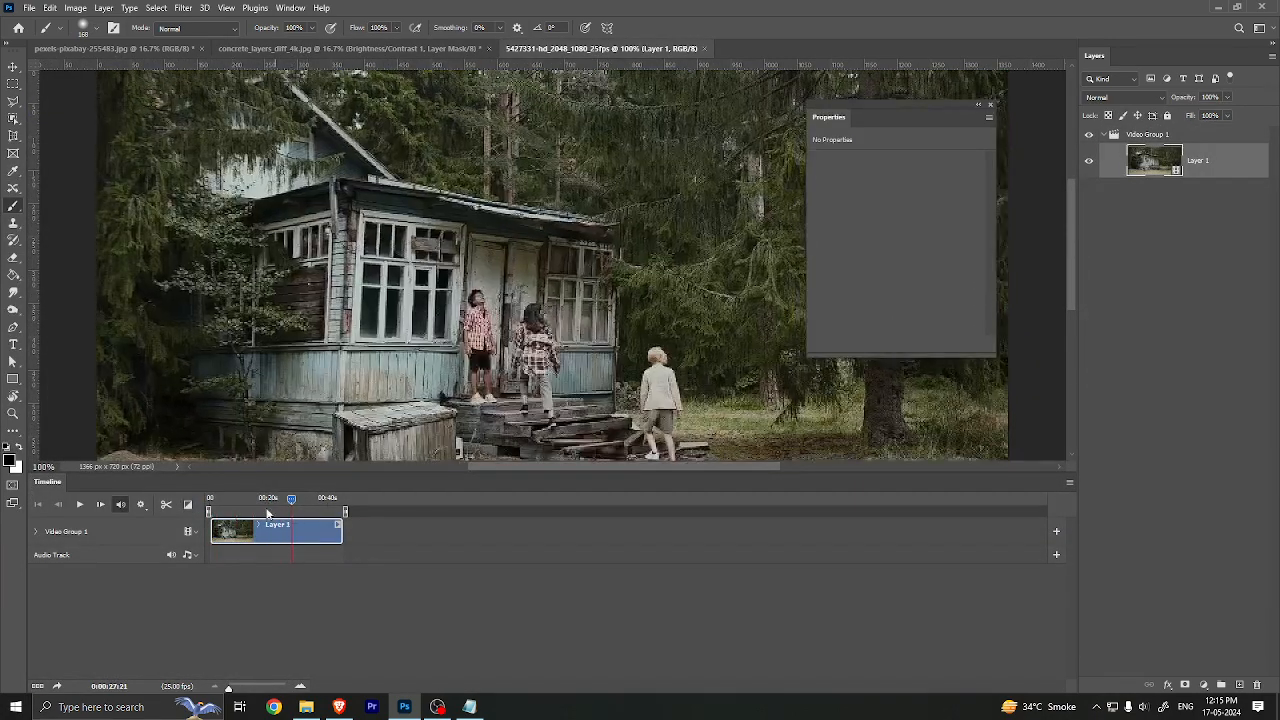
Step: Split the video clip at 0:00:13:20 and 0:00:25:09, and delete the middle segment
left_click(166, 504)
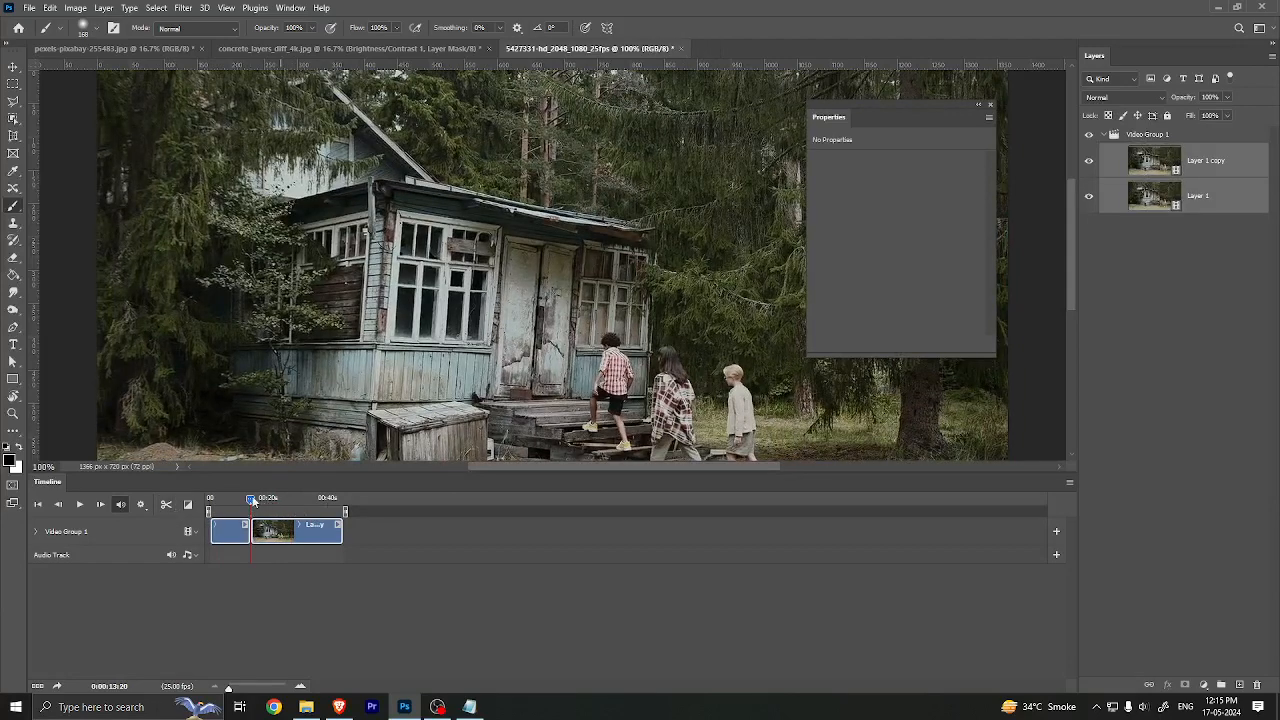
left_click(166, 505)
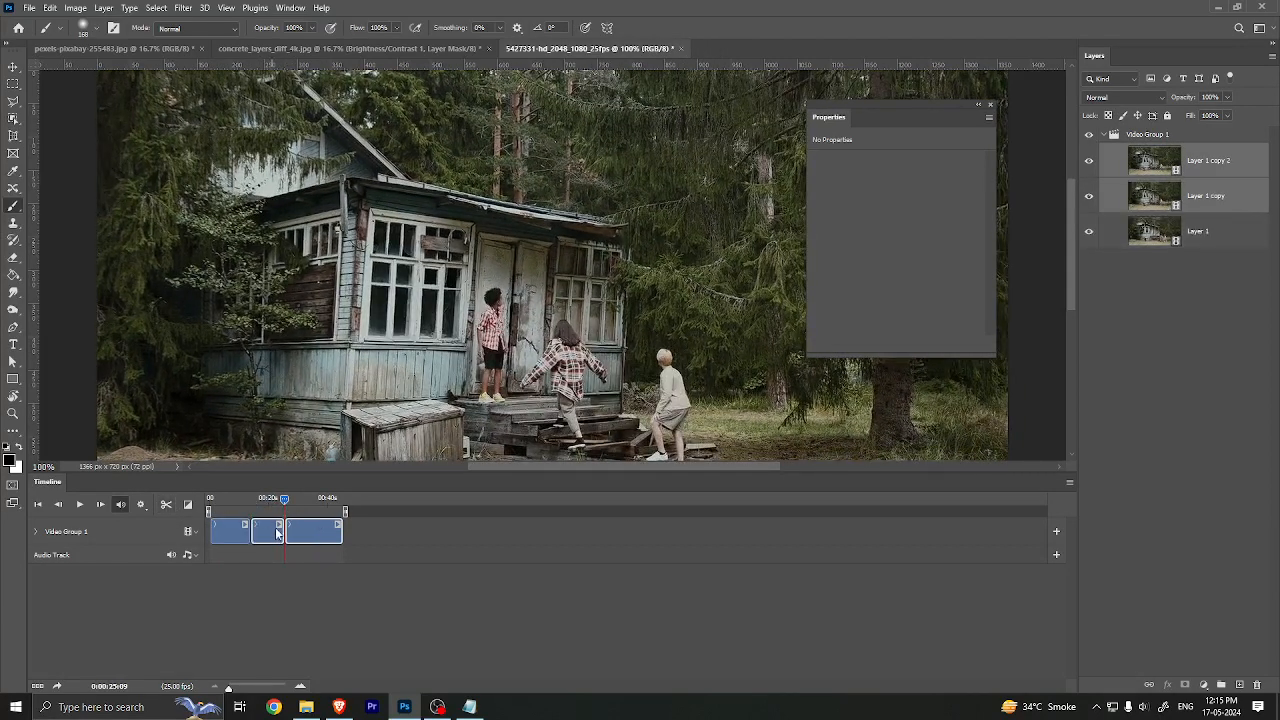
left_click(260, 534)
key("Delete")
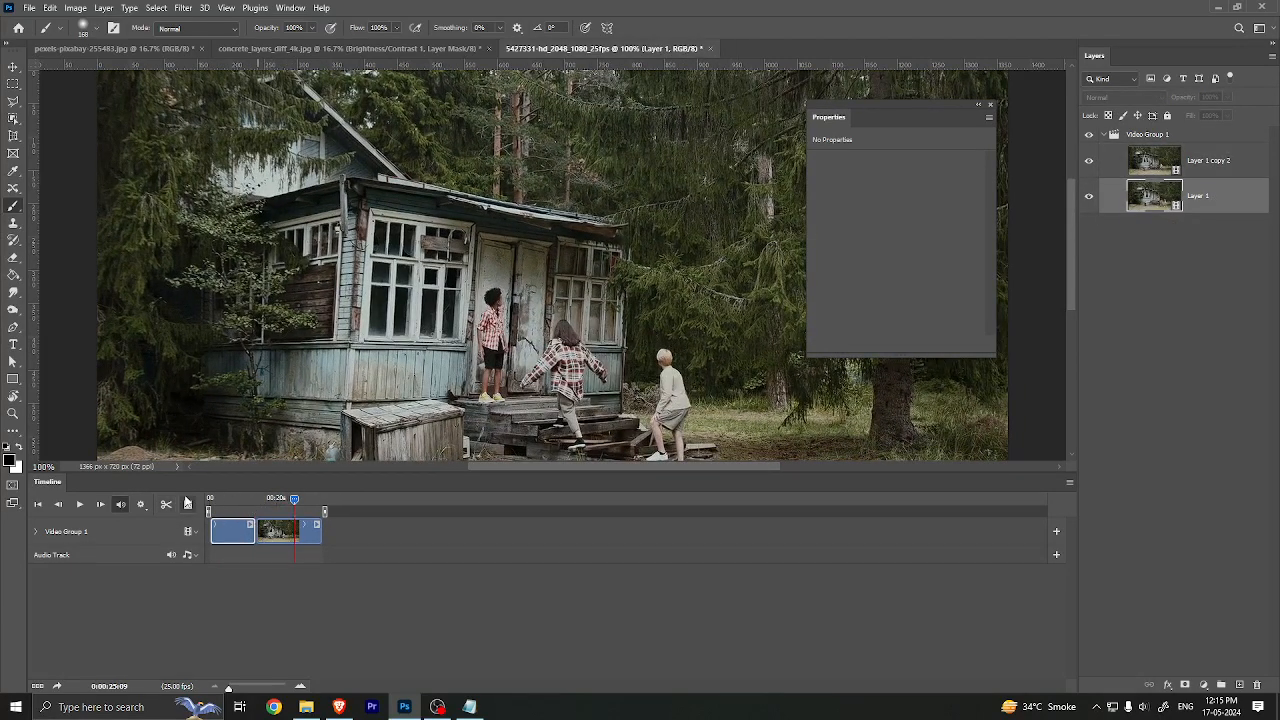
Step: Apply a Cross Fade transition at the cut between the two remaining video clips
left_click(188, 504)
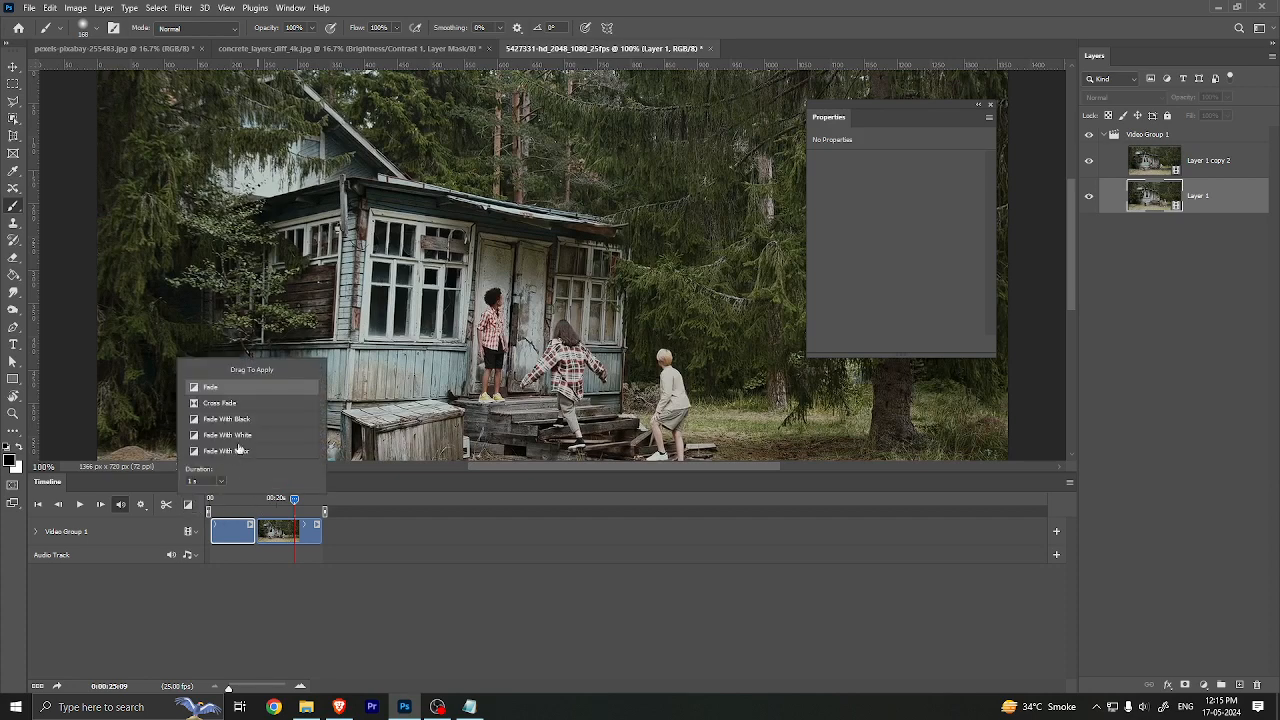
left_click(263, 504)
left_click_drag(265, 507, 255, 505)
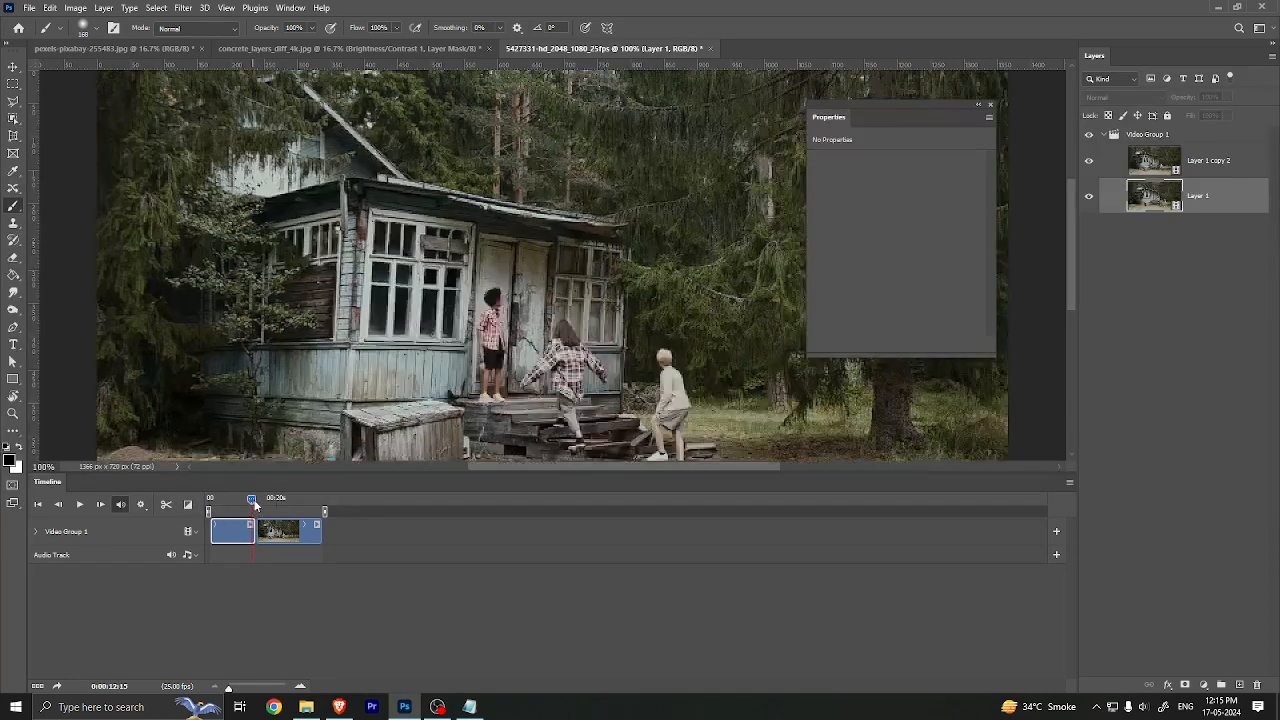
left_click(187, 505)
left_click_drag(219, 403, 251, 506)
left_click(253, 505)
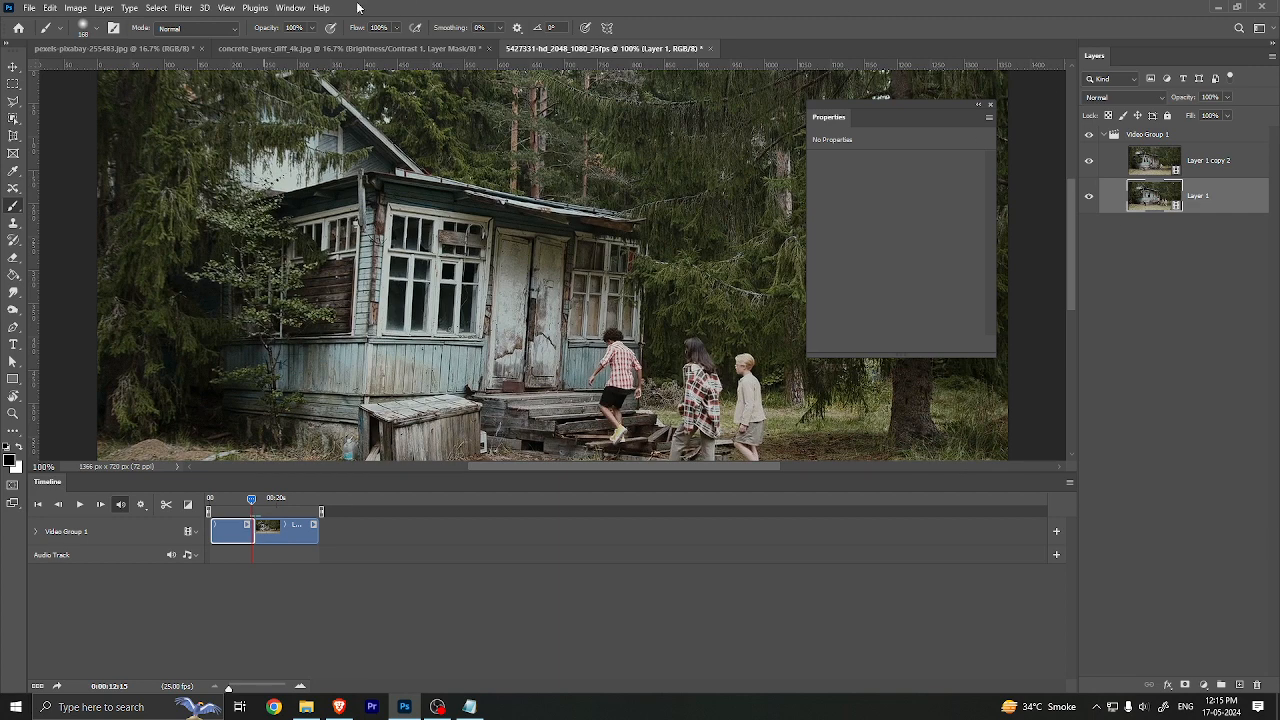
Step: Switch to Notepad, add the line "3D layers" beneath "video layer", highlight the whole list and return to Photoshop
left_click(330, 48)
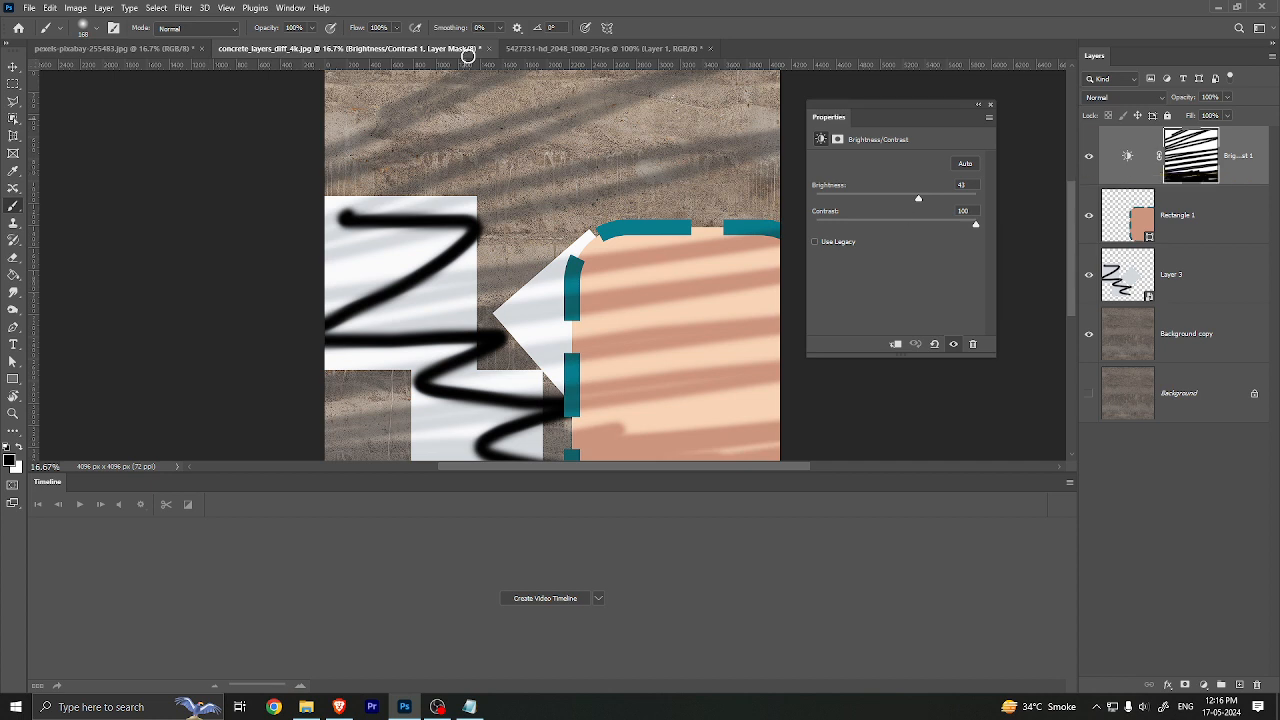
left_click(598, 50)
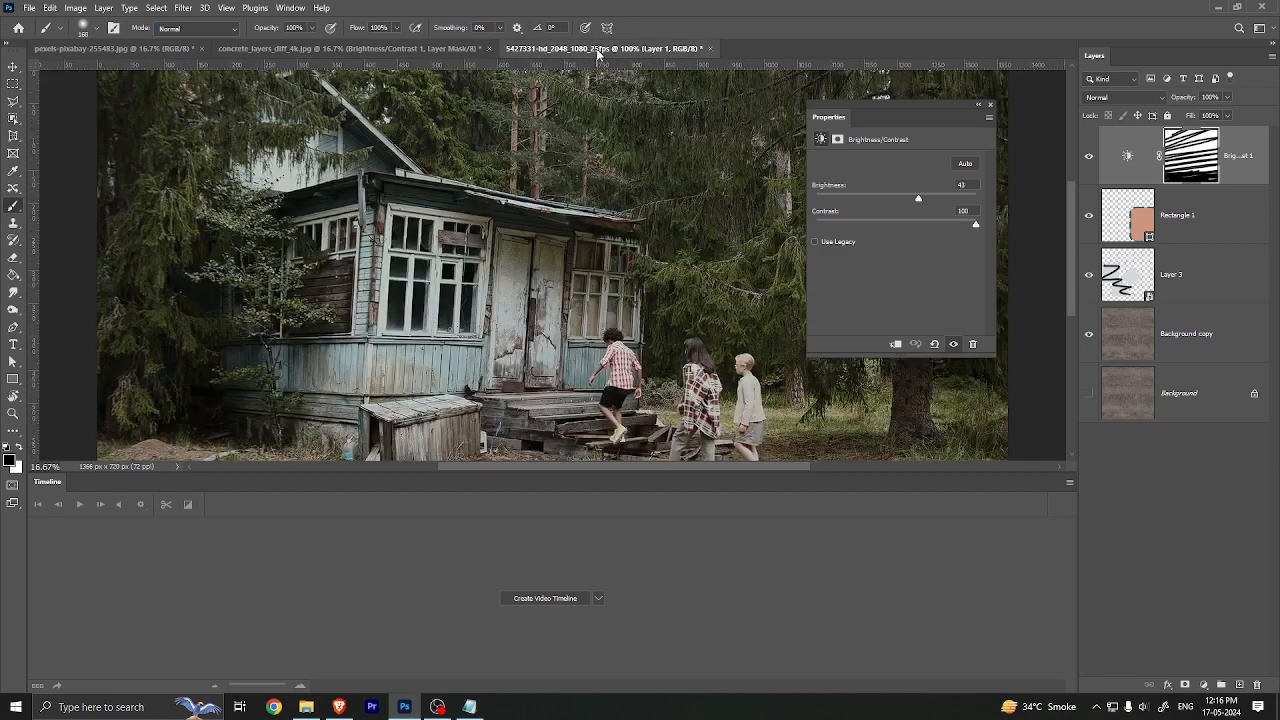
left_click(470, 707)
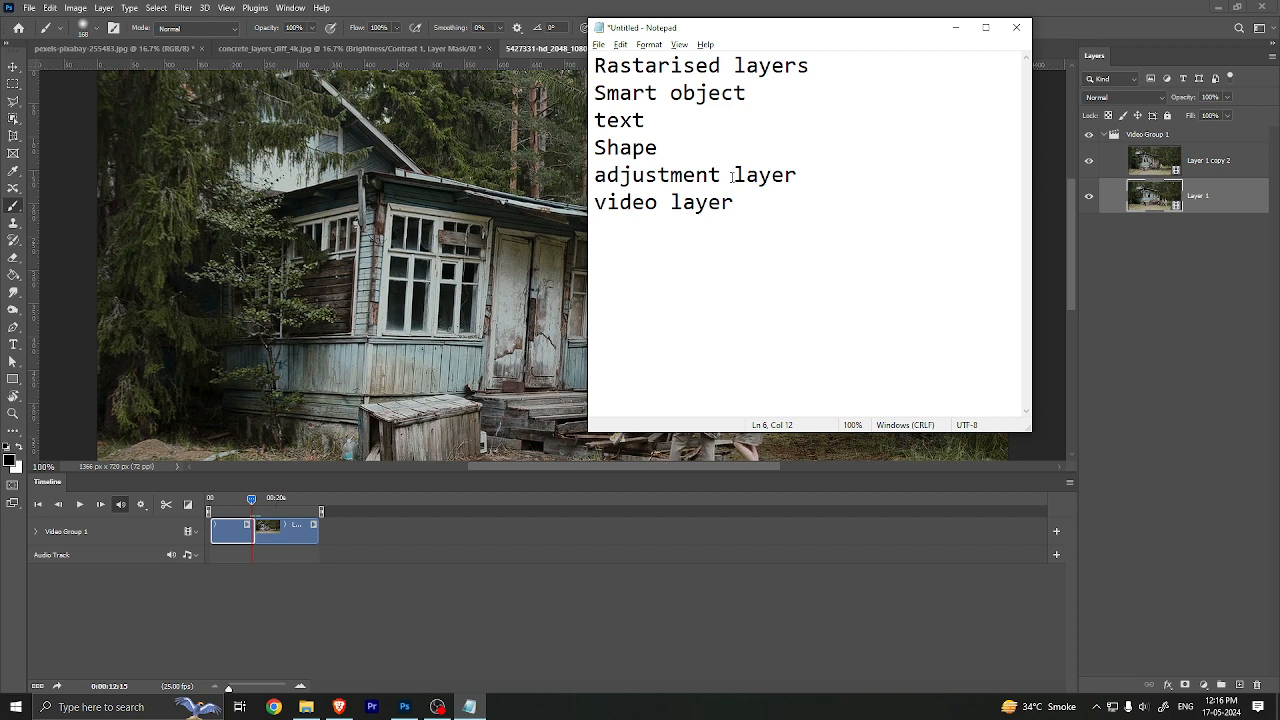
key("Return")
type("3D layers")
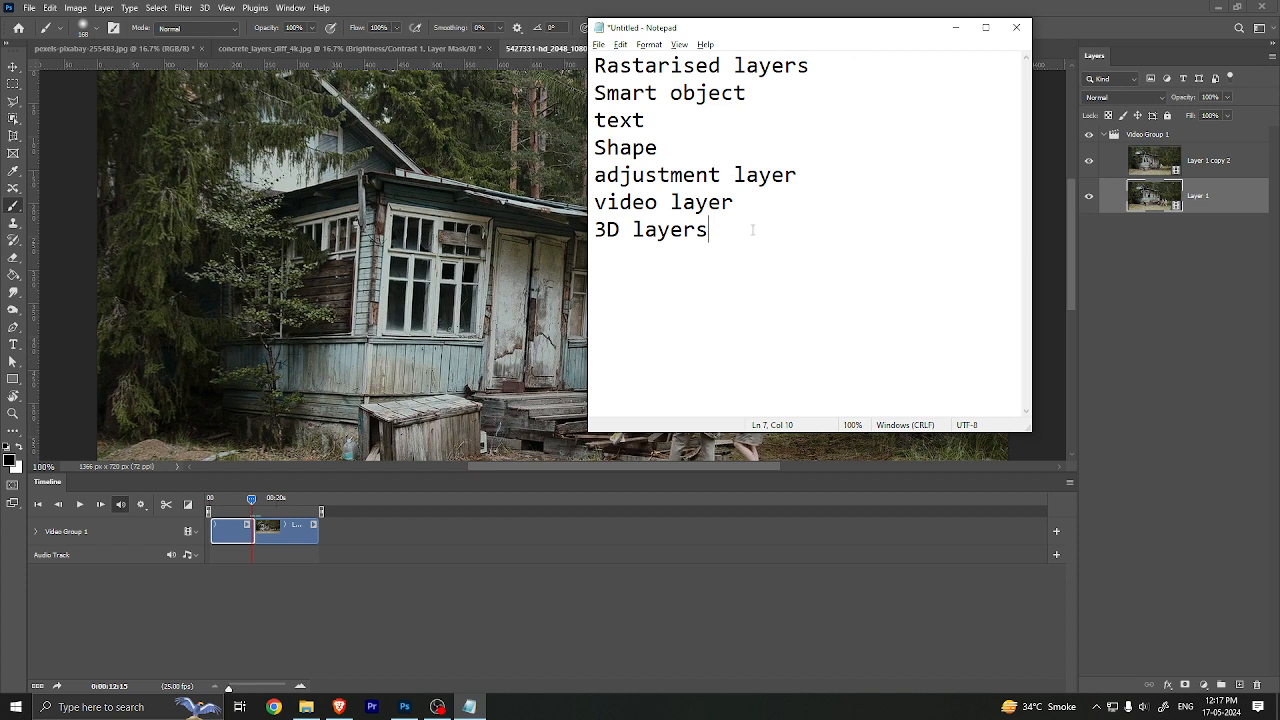
left_click_drag(752, 230, 590, 68)
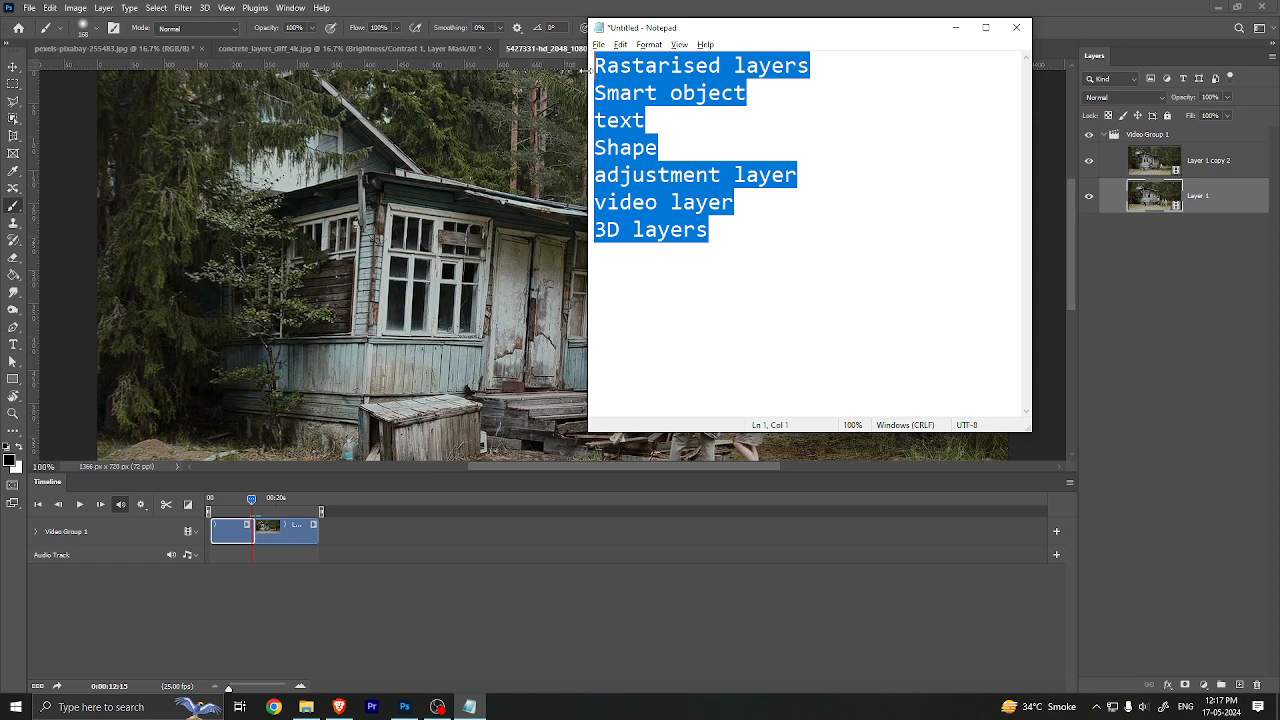
left_click(956, 27)
Step: In the pexels-pixabay-255483.jpg document, duplicate the Background layer and hide the original
left_click(400, 48)
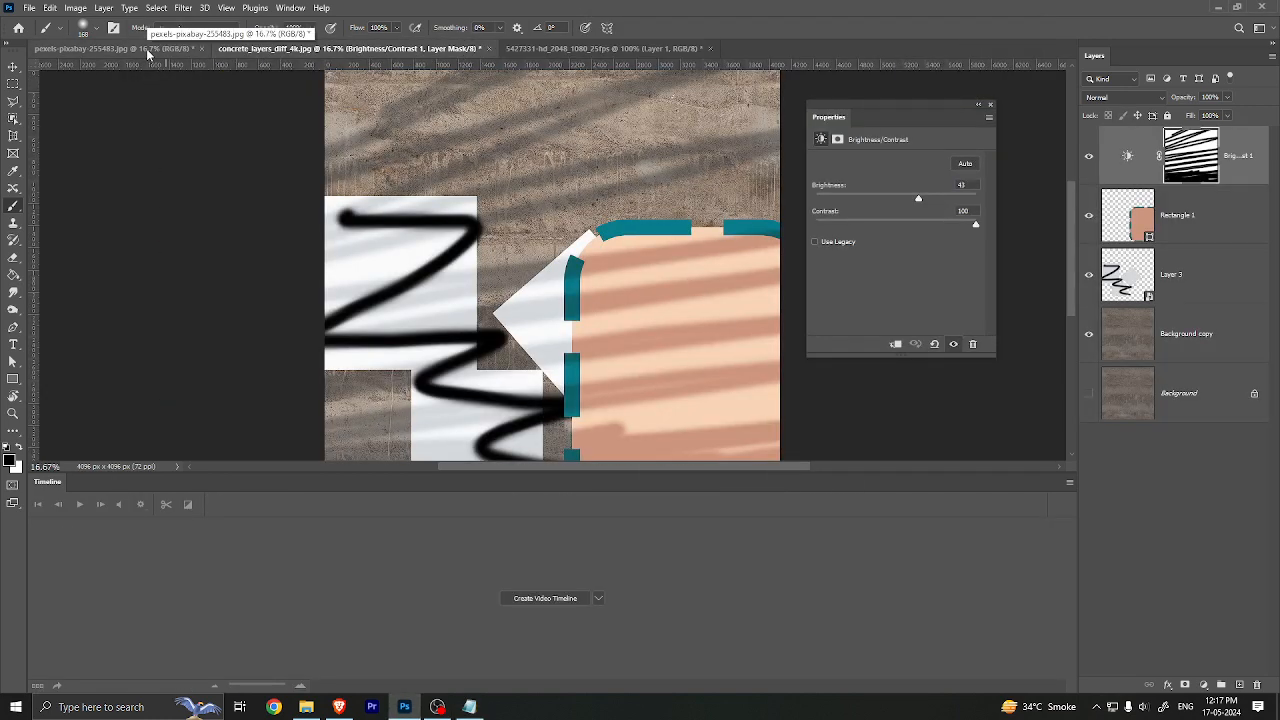
left_click(110, 48)
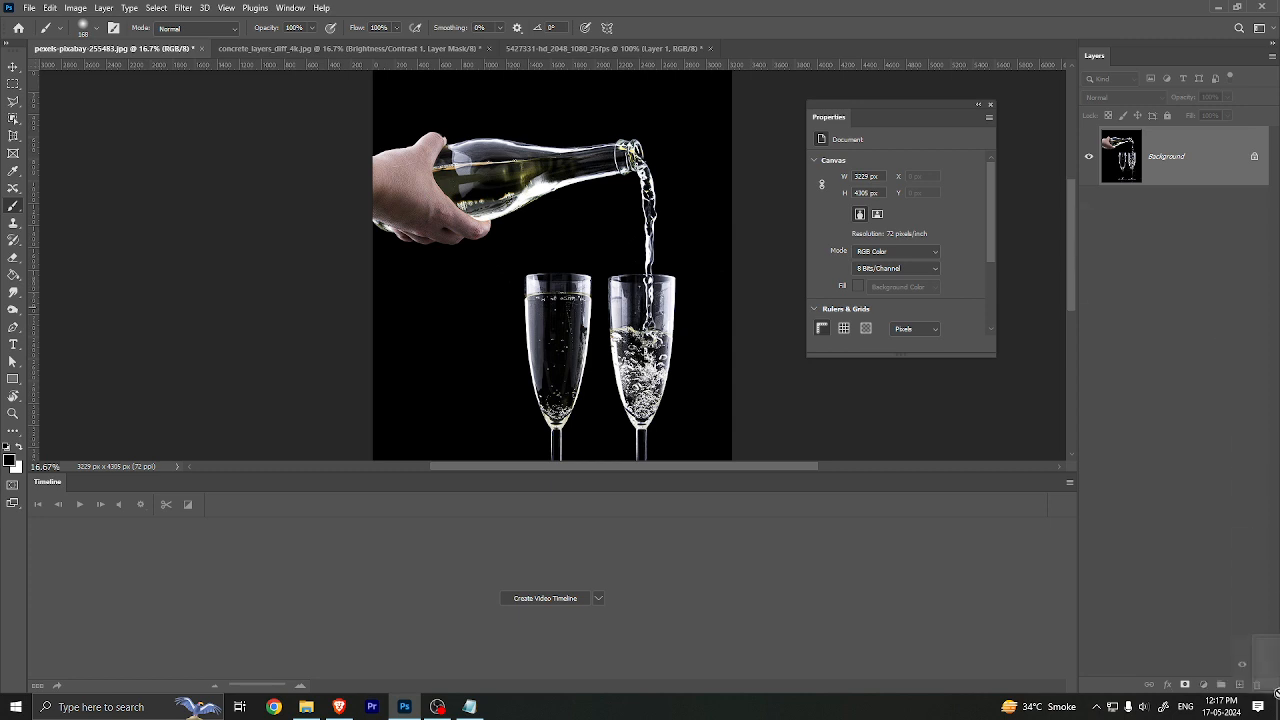
left_click_drag(1276, 692, 1239, 685)
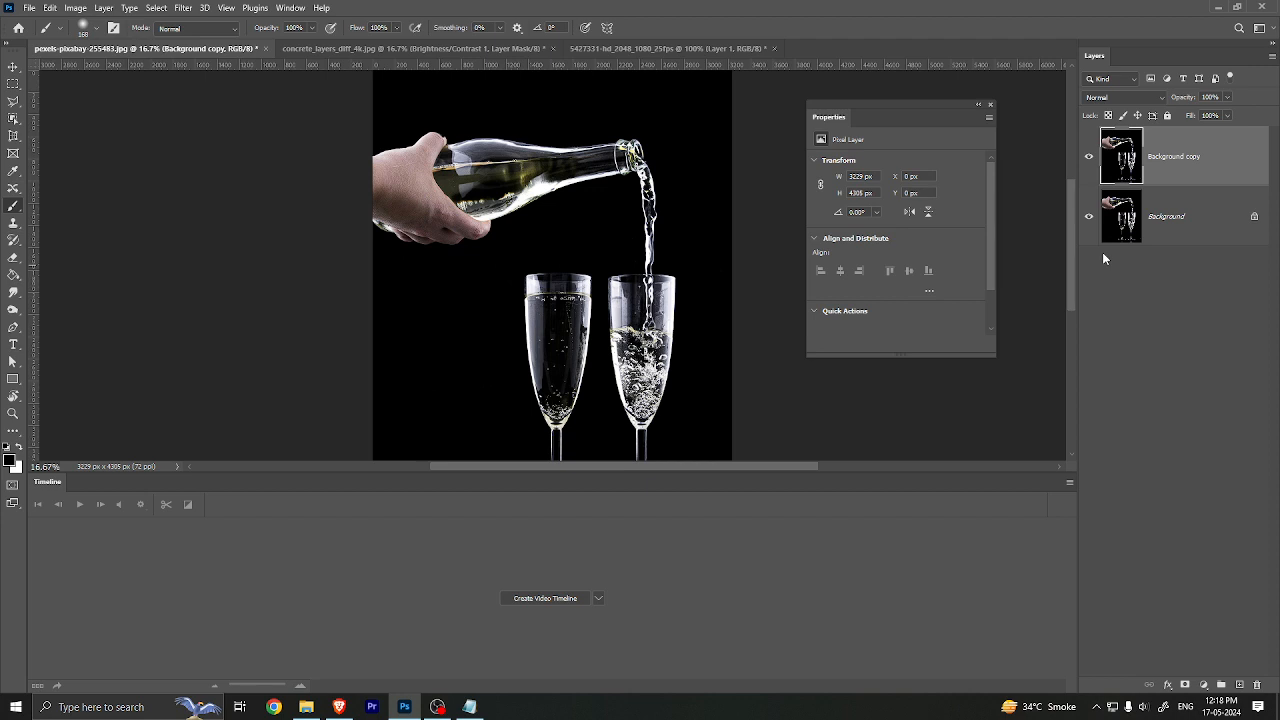
left_click(1089, 216)
Step: Activate the Move tool and clear the workspace by closing the Timeline and Properties panels
left_click(13, 66)
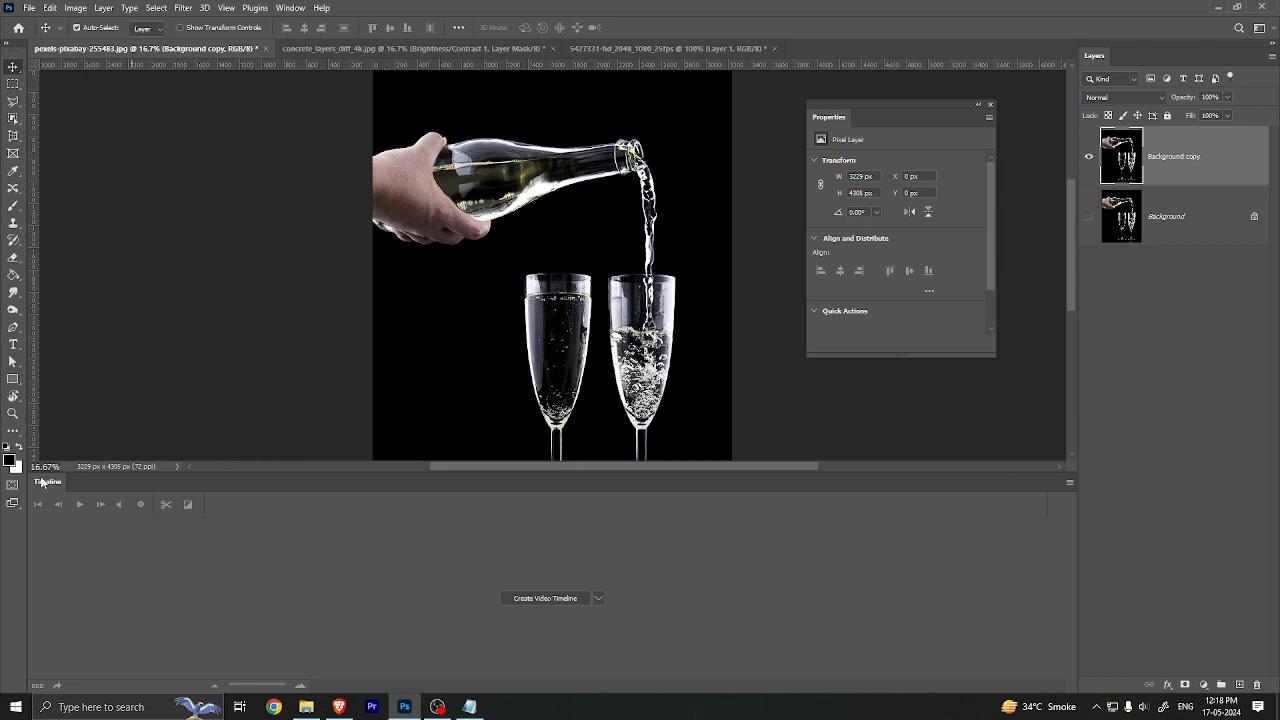
left_click_drag(44, 481, 328, 290)
left_click(607, 277)
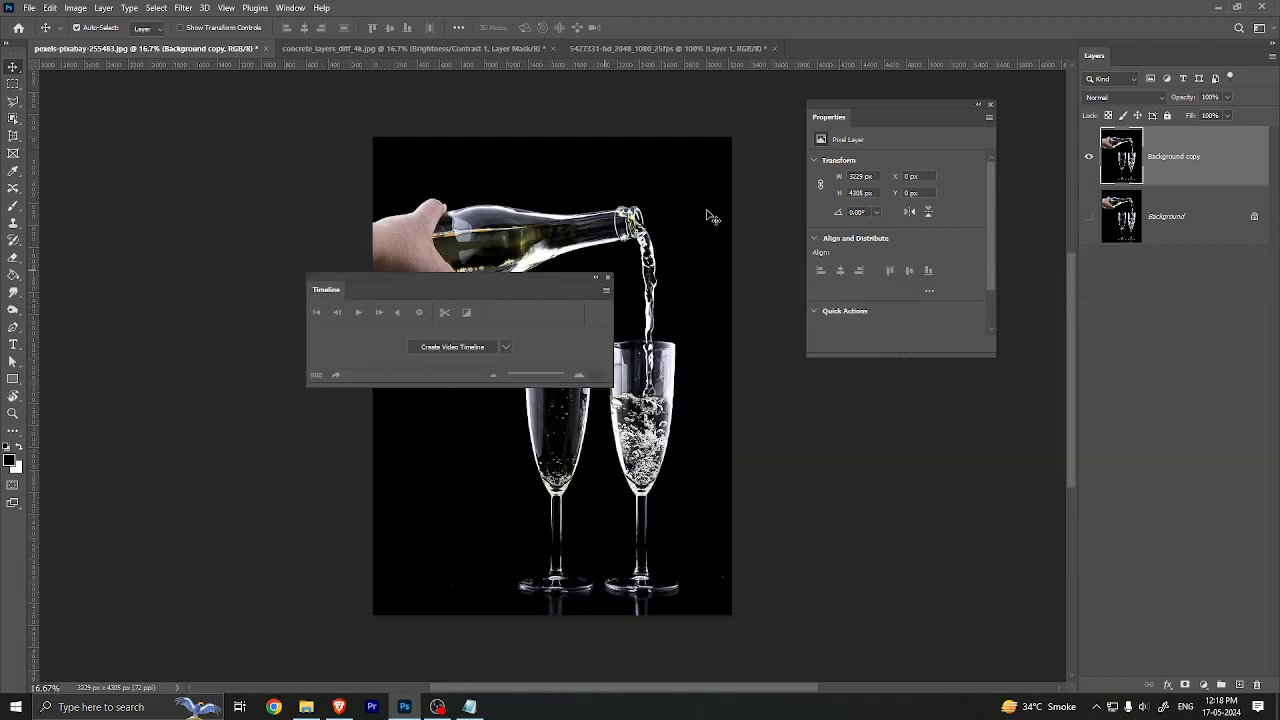
left_click(990, 104)
left_click(764, 429)
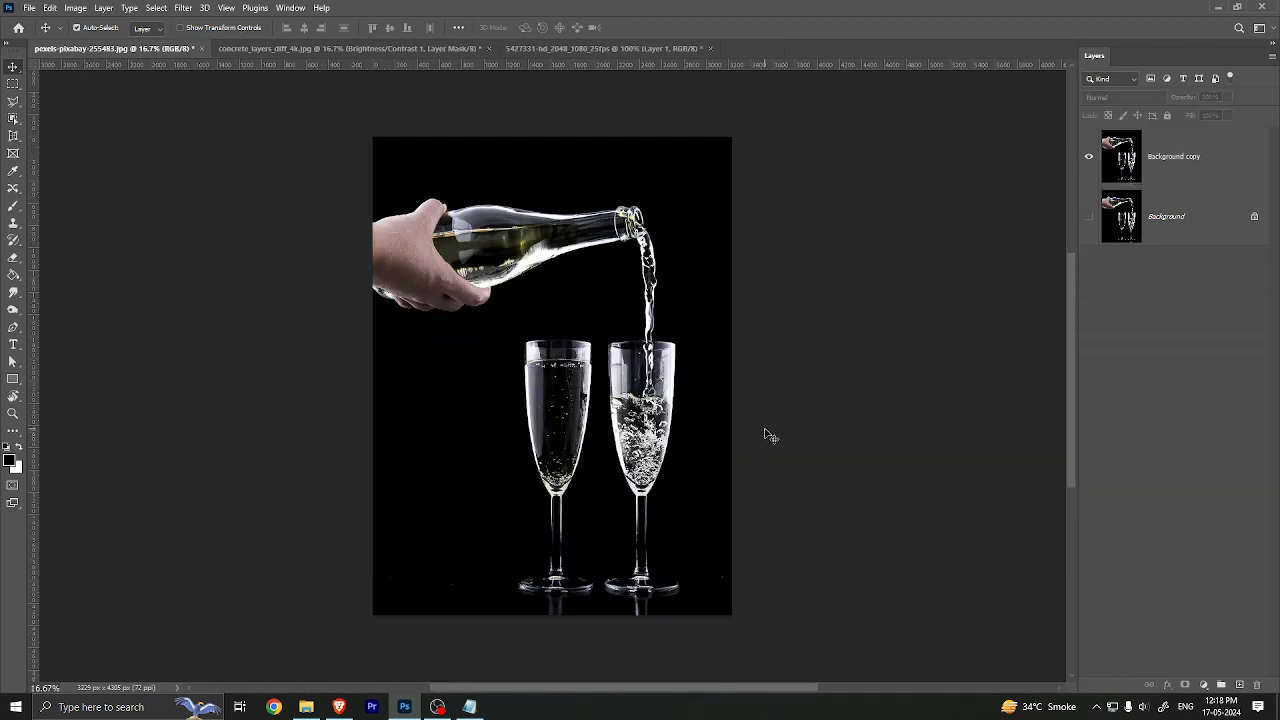
Step: Draw a tall rectangular marquee in the black area beside the first glass and add an empty layer above Background copy
left_click_drag(580, 364, 572, 362)
left_click(1219, 182)
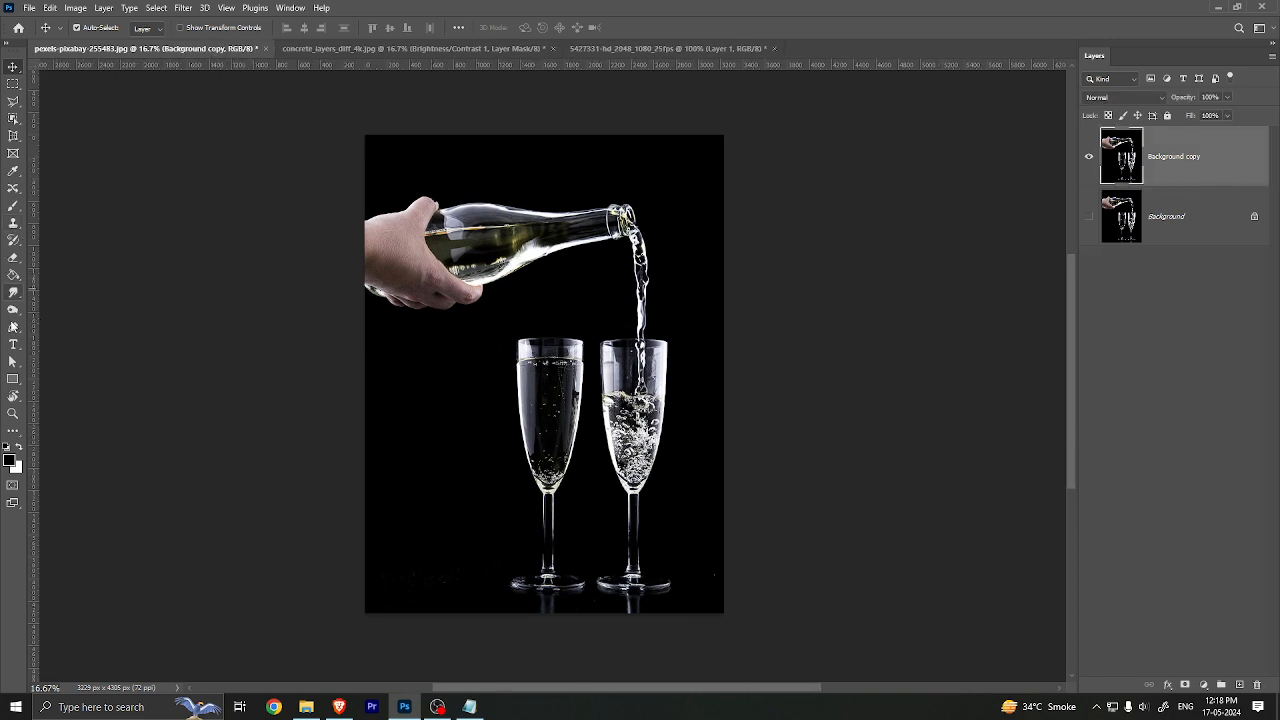
left_click(12, 84)
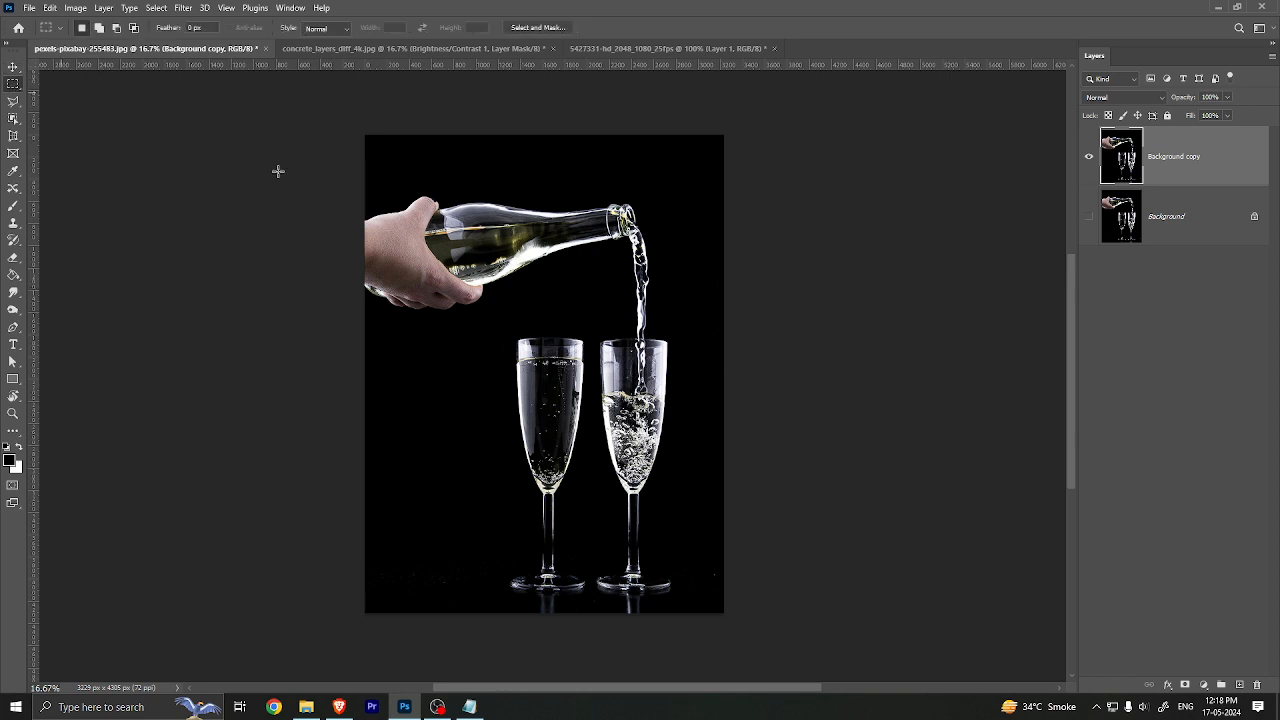
left_click_drag(377, 353, 511, 555)
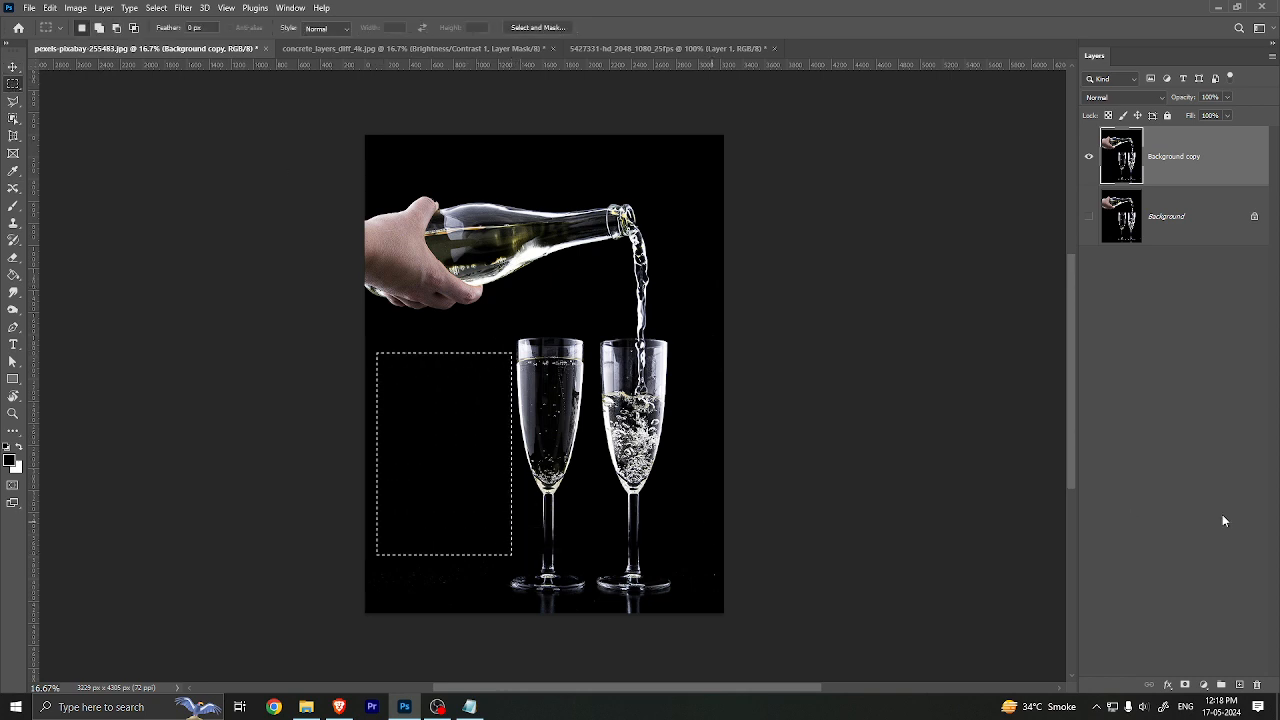
left_click(1239, 685)
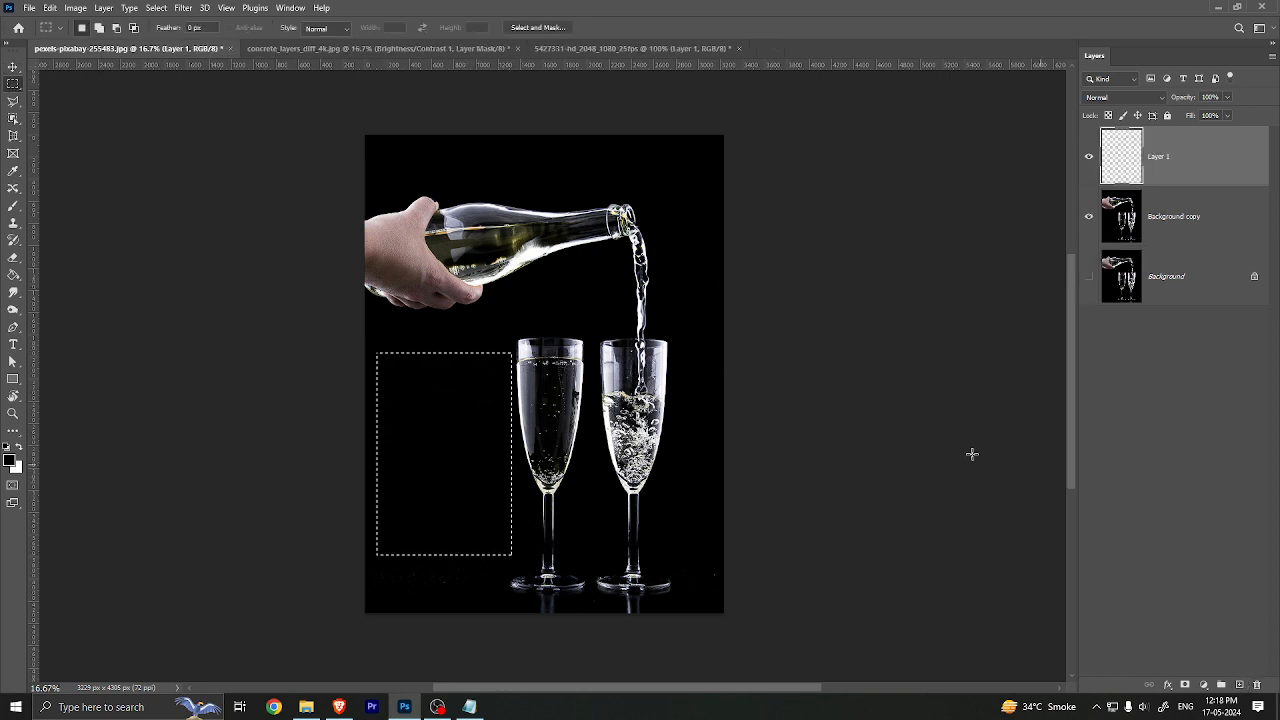
Step: Set the foreground color to light blue #26bcf3
left_click(8, 462)
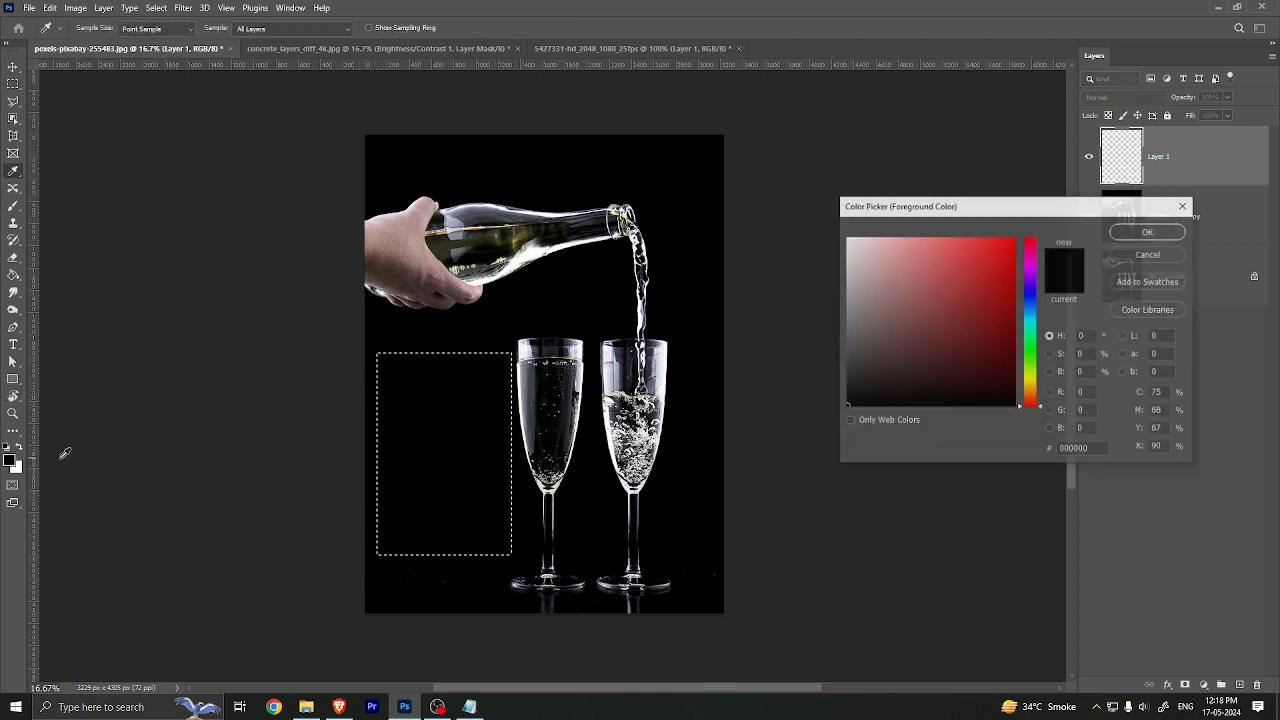
left_click_drag(1009, 286, 989, 245)
left_click(1034, 319)
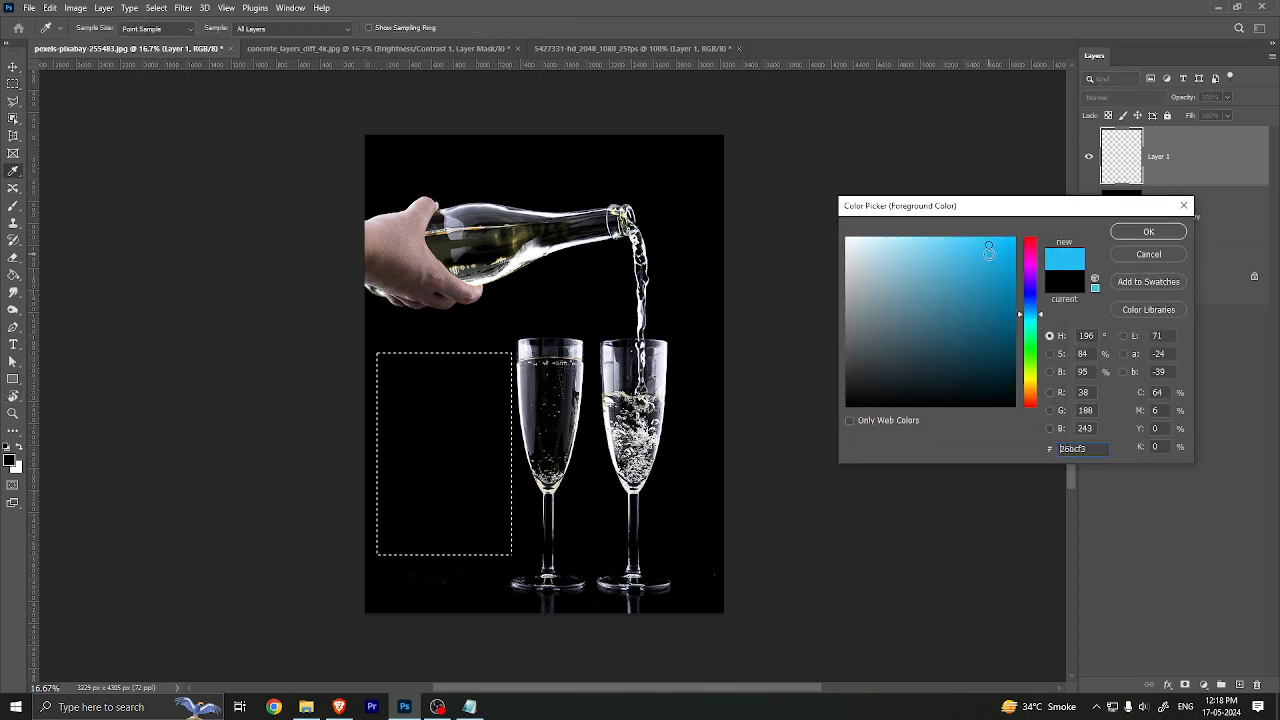
left_click(1148, 231)
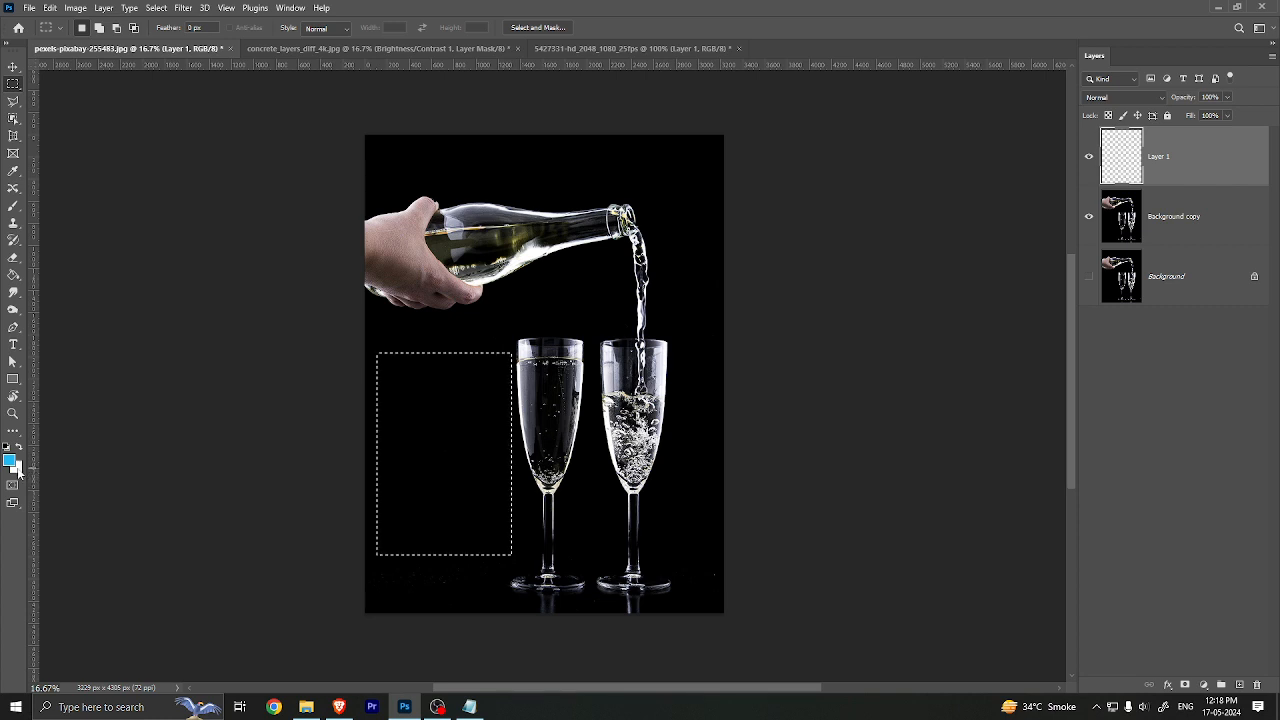
Step: Activate the Brush tool, hide the Background copy layer, and show and select the locked Background layer
left_click(14, 206)
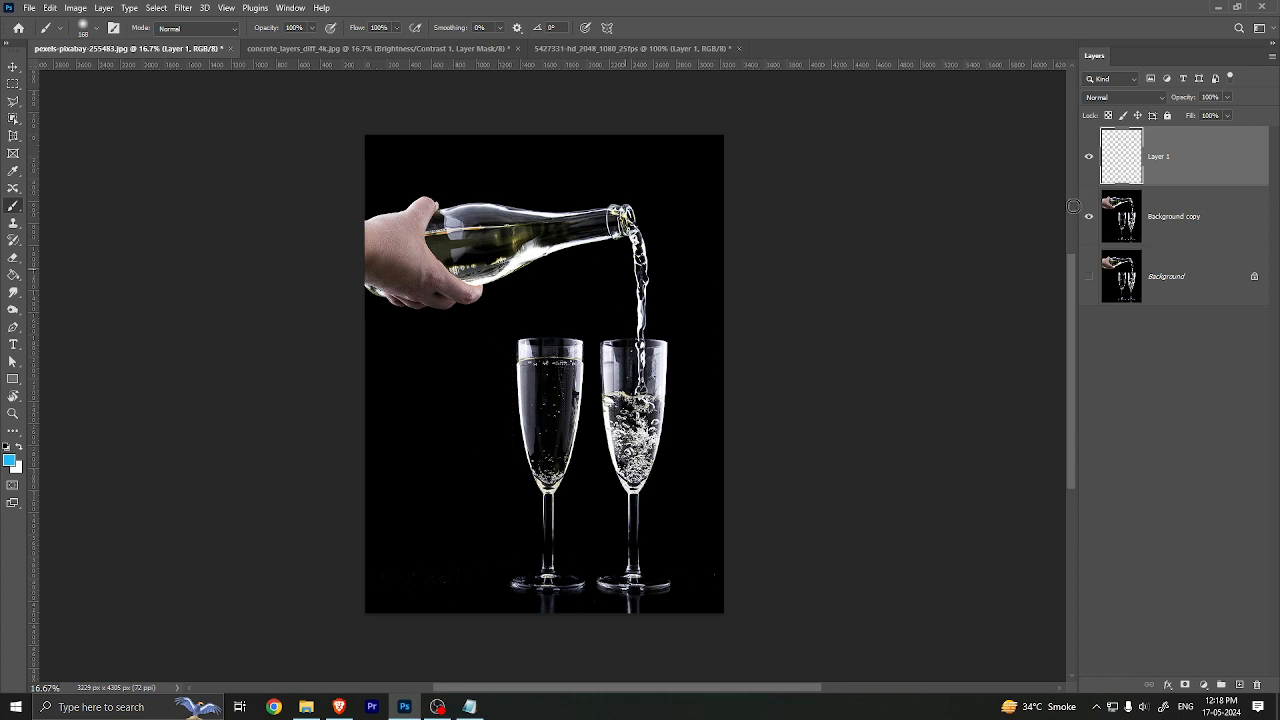
left_click(1124, 224)
left_click(1089, 216)
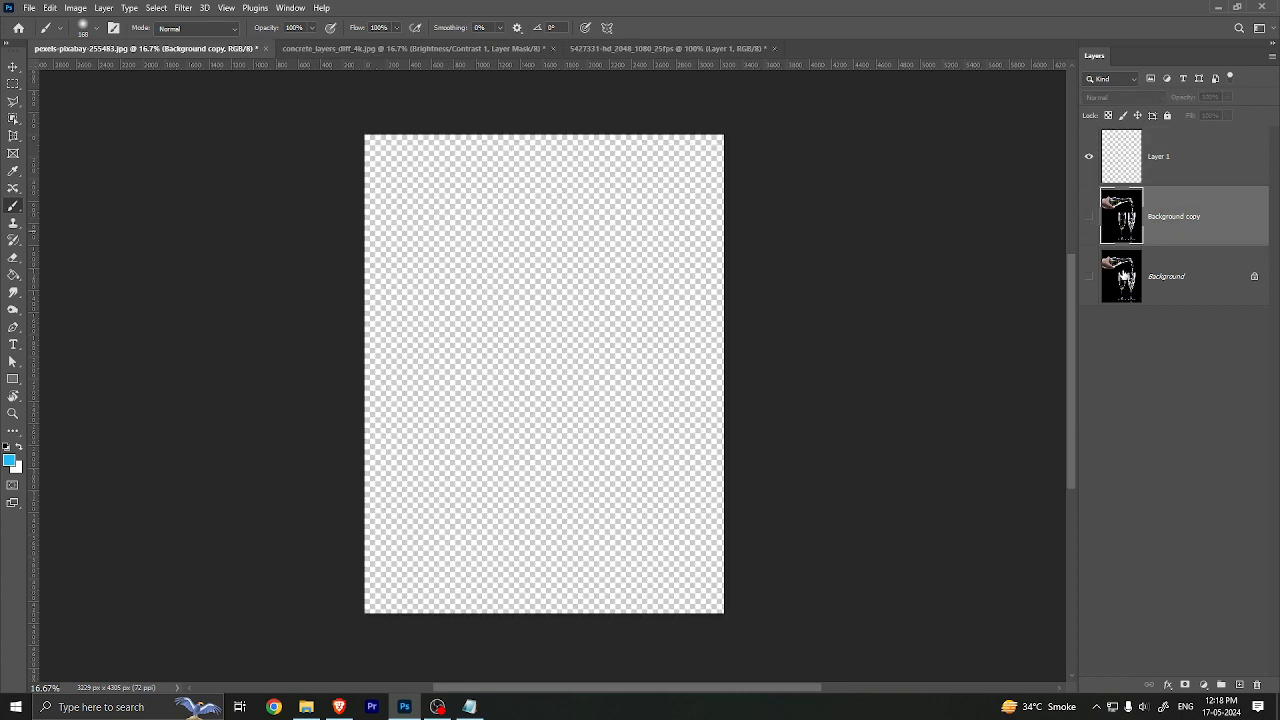
left_click(1089, 276)
left_click(1130, 276)
Step: Paint a blue zigzag brush stroke over the bottle and glasses on the Background layer, and undo it
left_click_drag(565, 190, 405, 310)
mouse_move(585, 317)
left_mouse_down()
mouse_move(596, 402)
mouse_move(535, 440)
left_mouse_up()
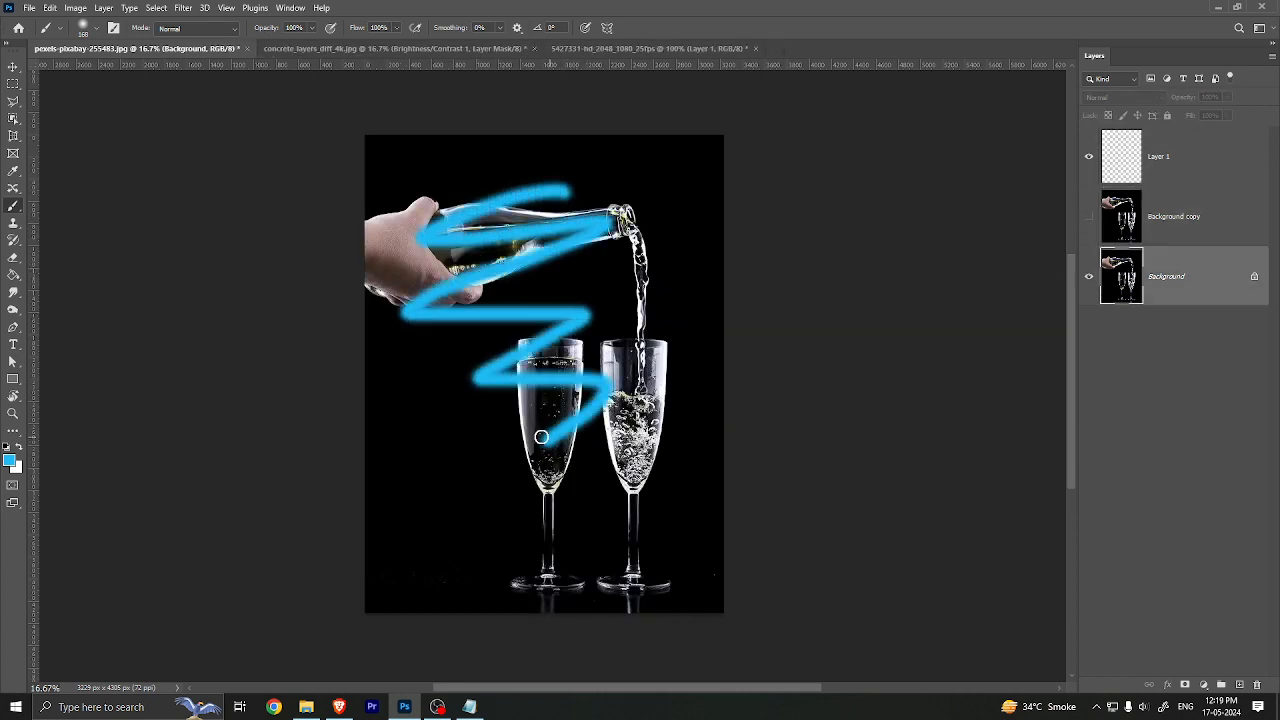
key("ctrl+z")
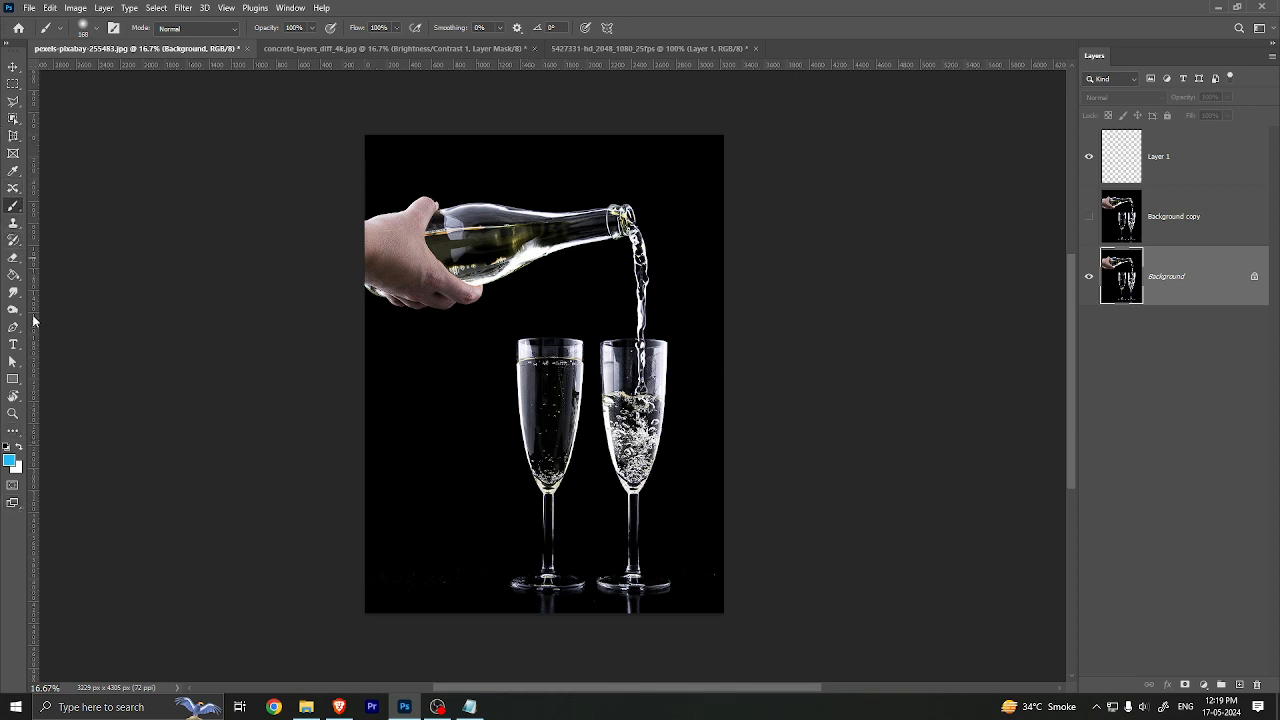
Step: Erase a zigzag across the glasses on the locked Background layer with the Eraser tool, and undo it
left_click(13, 257)
mouse_move(505, 352)
left_mouse_down()
mouse_move(648, 523)
mouse_move(615, 610)
left_mouse_up()
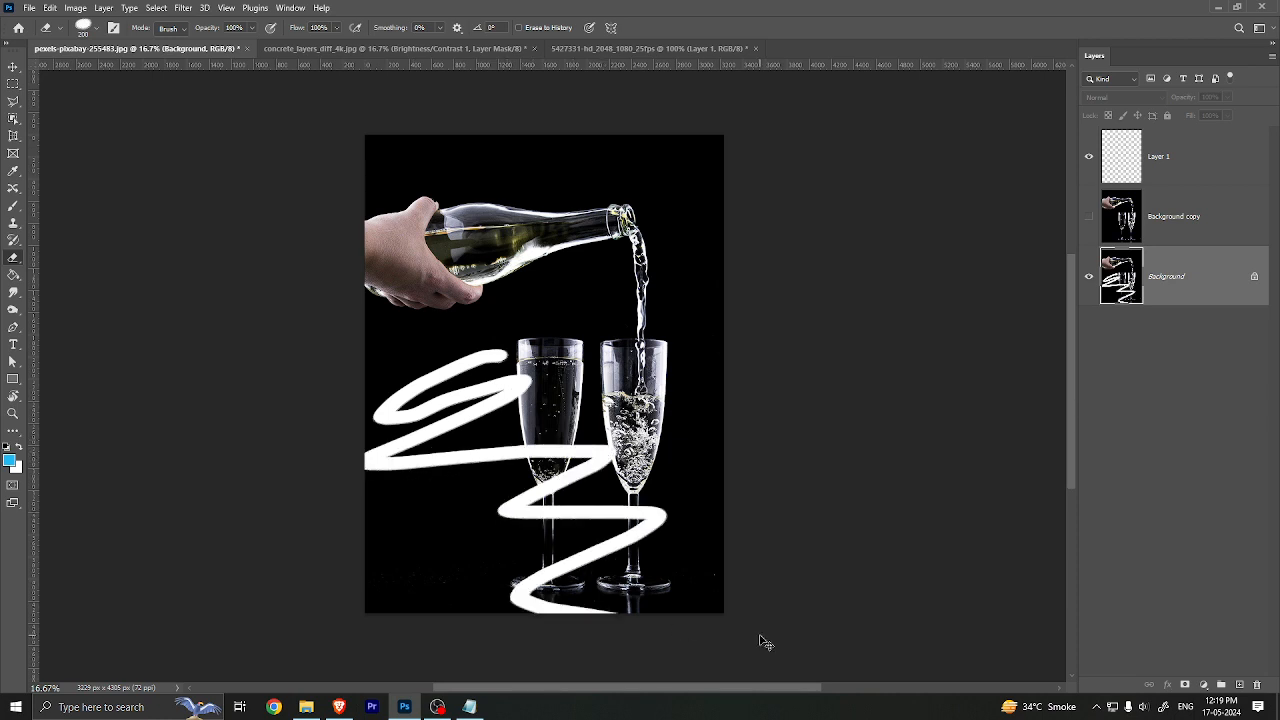
key("ctrl+z")
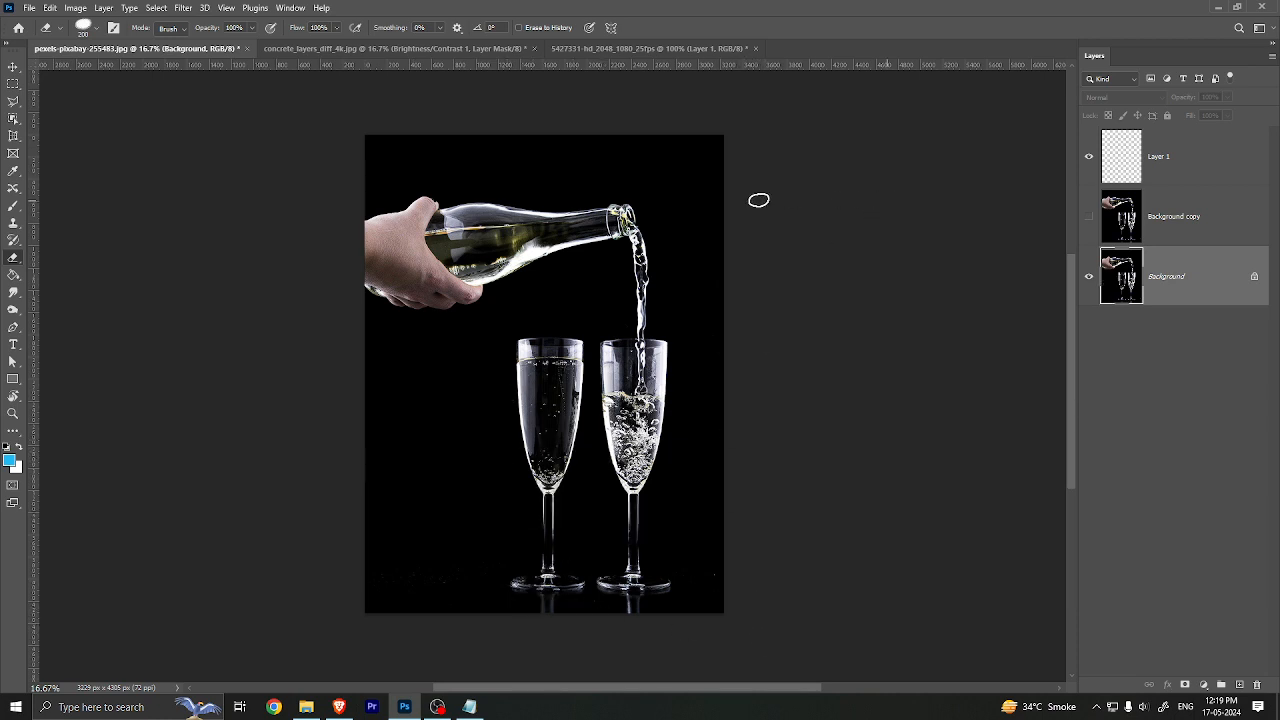
Step: Show the Background copy layer and fill a small square selection beside the left glass with the blue foreground color on Layer 1
left_click(1088, 216)
left_click(1114, 220)
left_click(1139, 133)
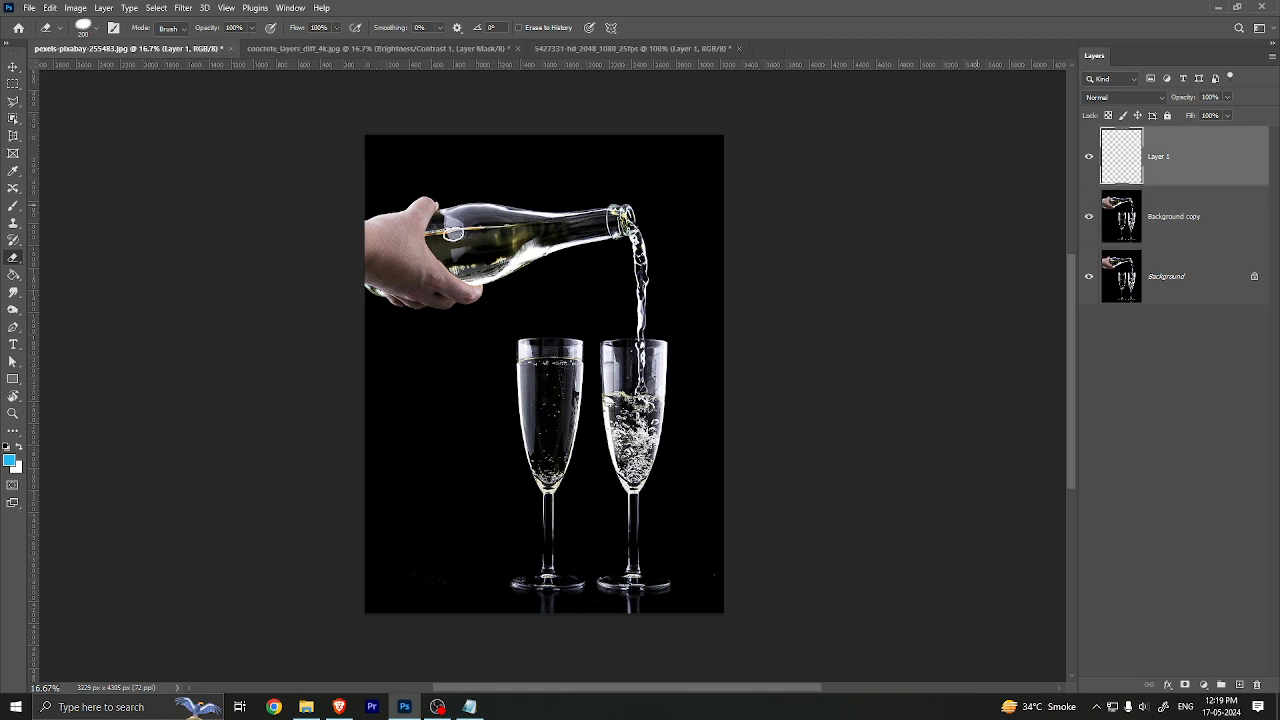
left_click(13, 84)
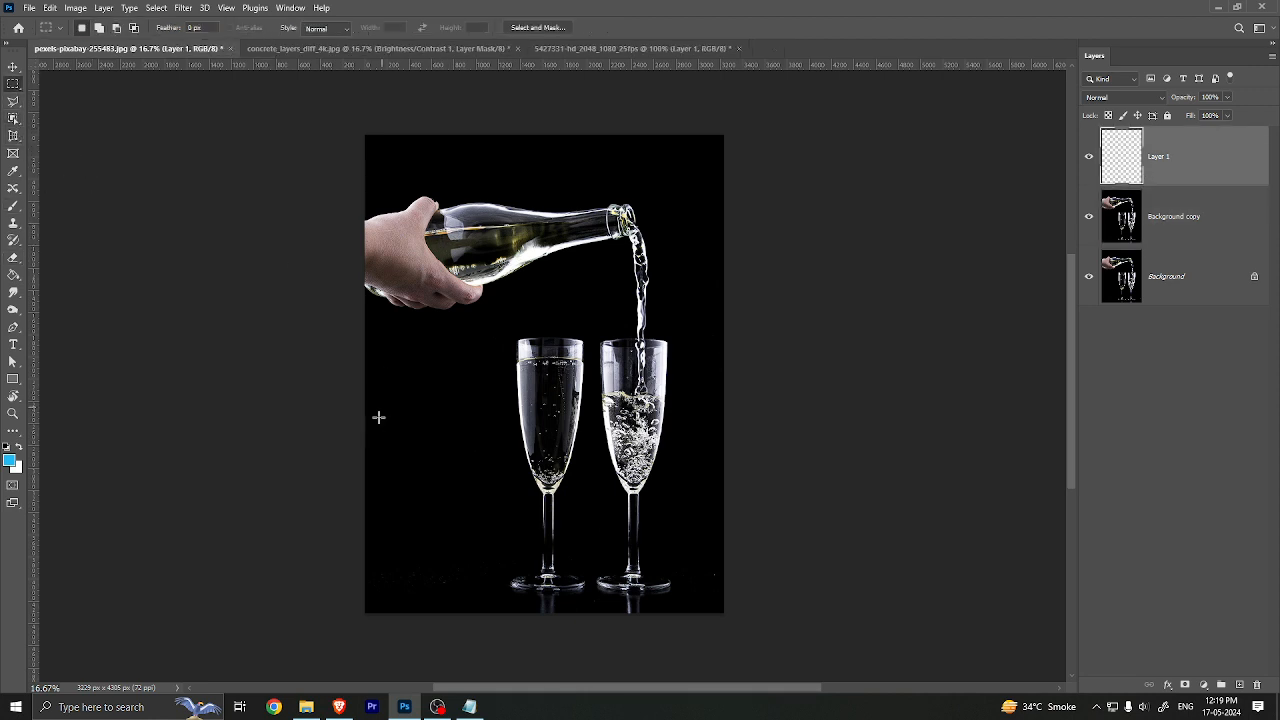
left_click_drag(413, 345, 470, 406)
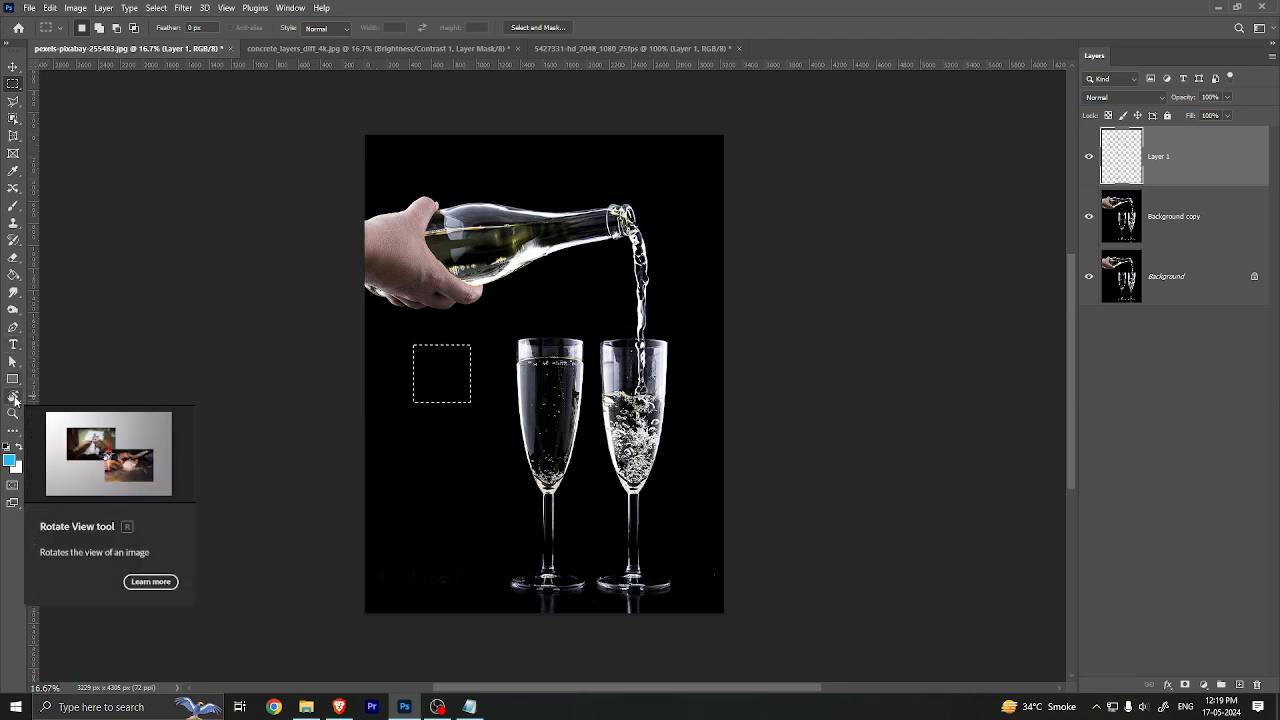
key("alt+BackSpace")
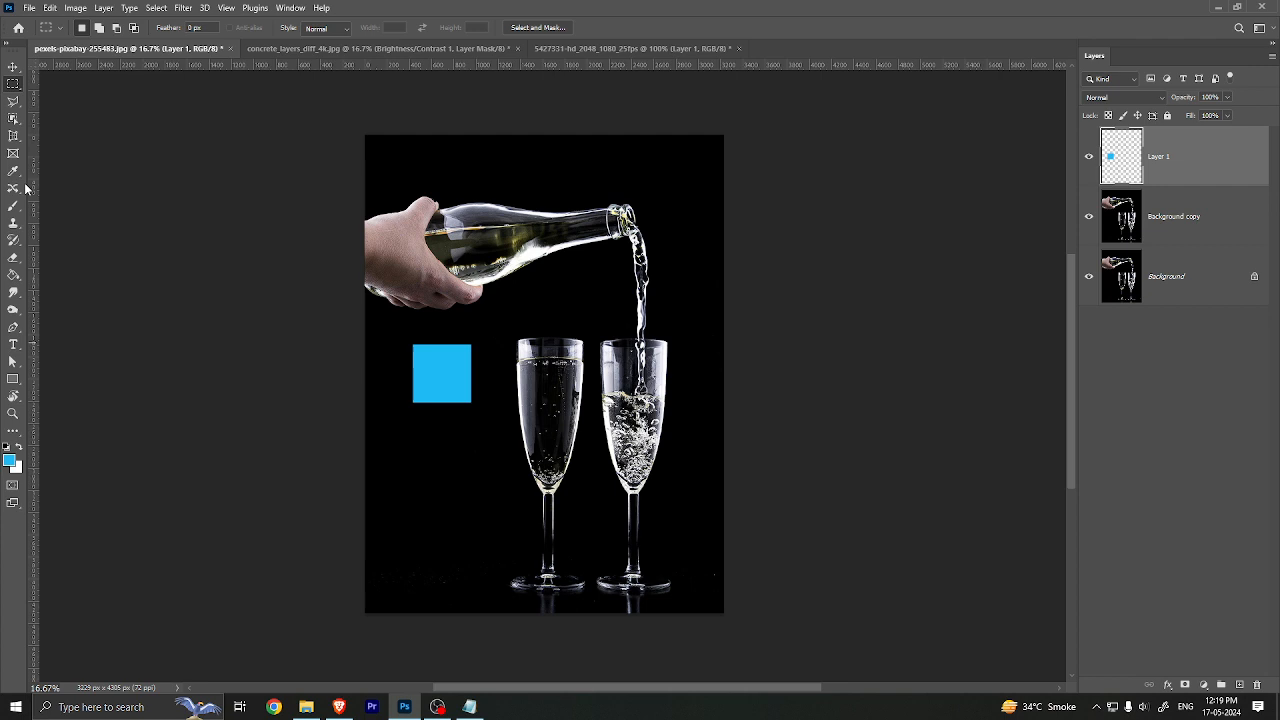
Step: Add a blue text layer reading "Lorem" over the bottle
left_click(14, 344)
left_click(484, 241)
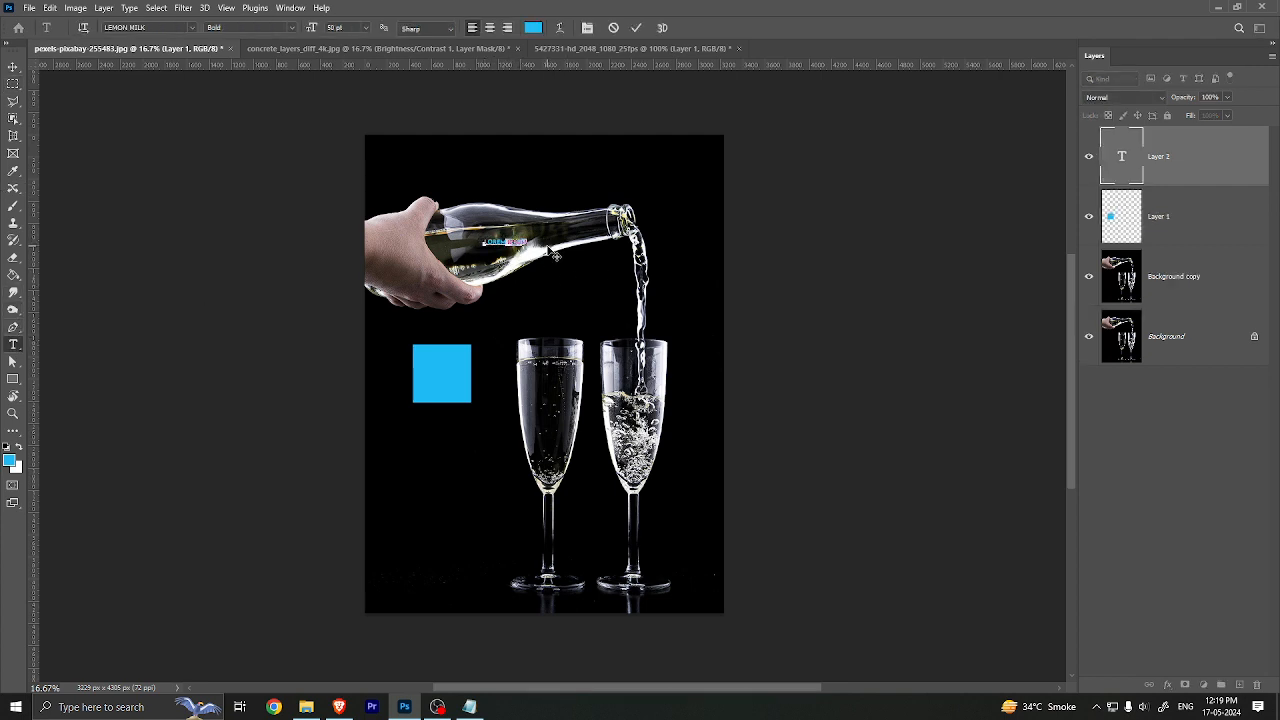
key("BackSpace")
left_click(13, 65)
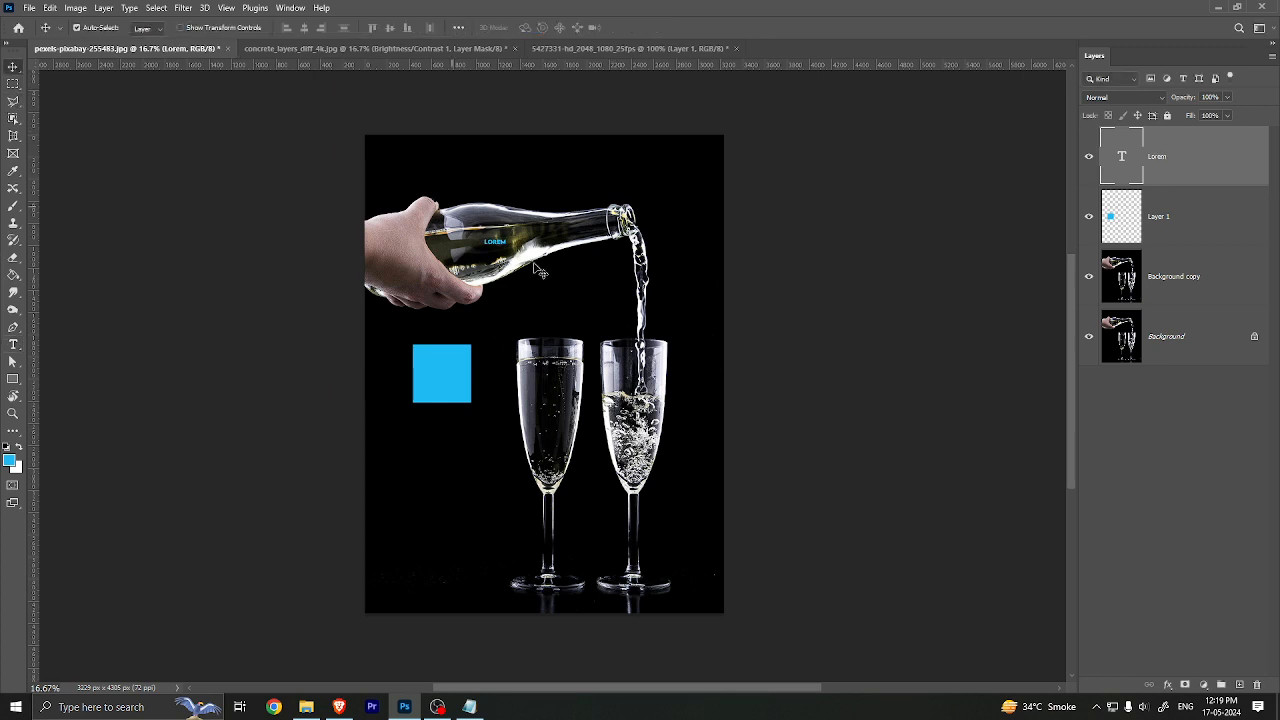
Step: Scale the Lorem text up to about 896% and move it across the top of the bottle
key("ctrl+t")
left_click_drag(511, 247, 677, 297)
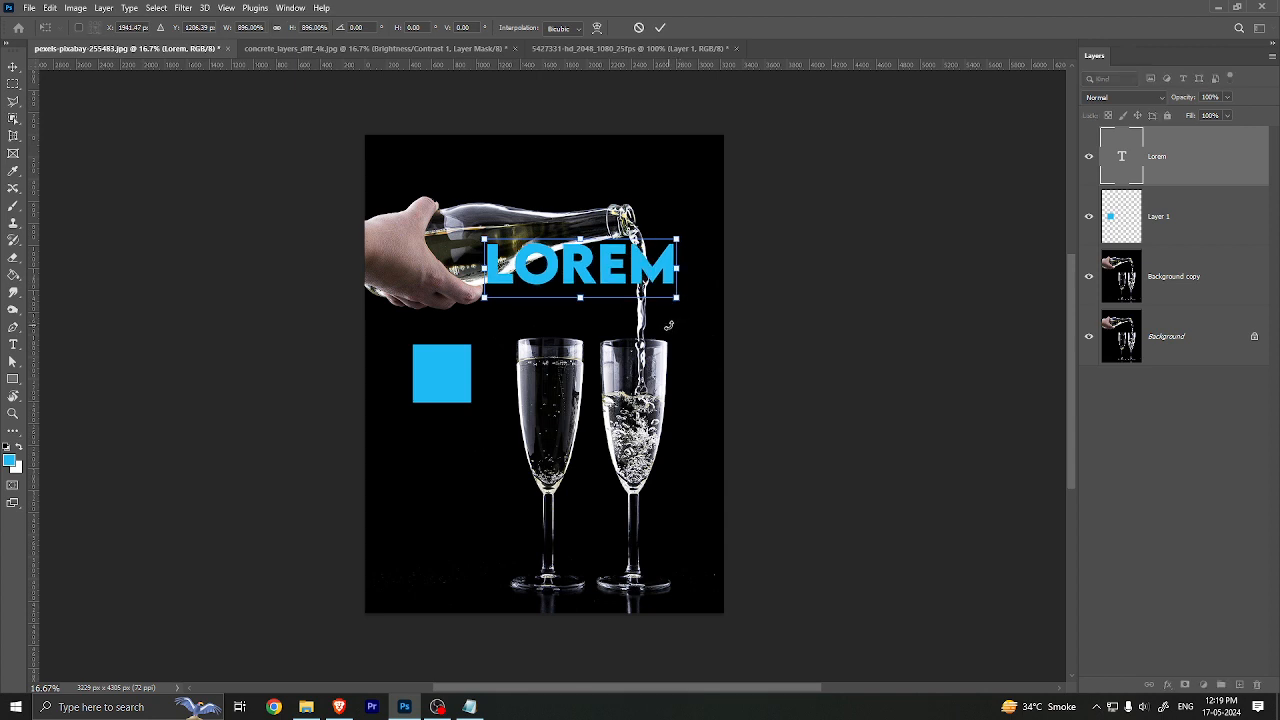
key("Return")
left_click_drag(624, 262, 579, 214)
Step: Move the blue square on Layer 1 over the left champagne glass
left_click_drag(451, 372, 480, 400)
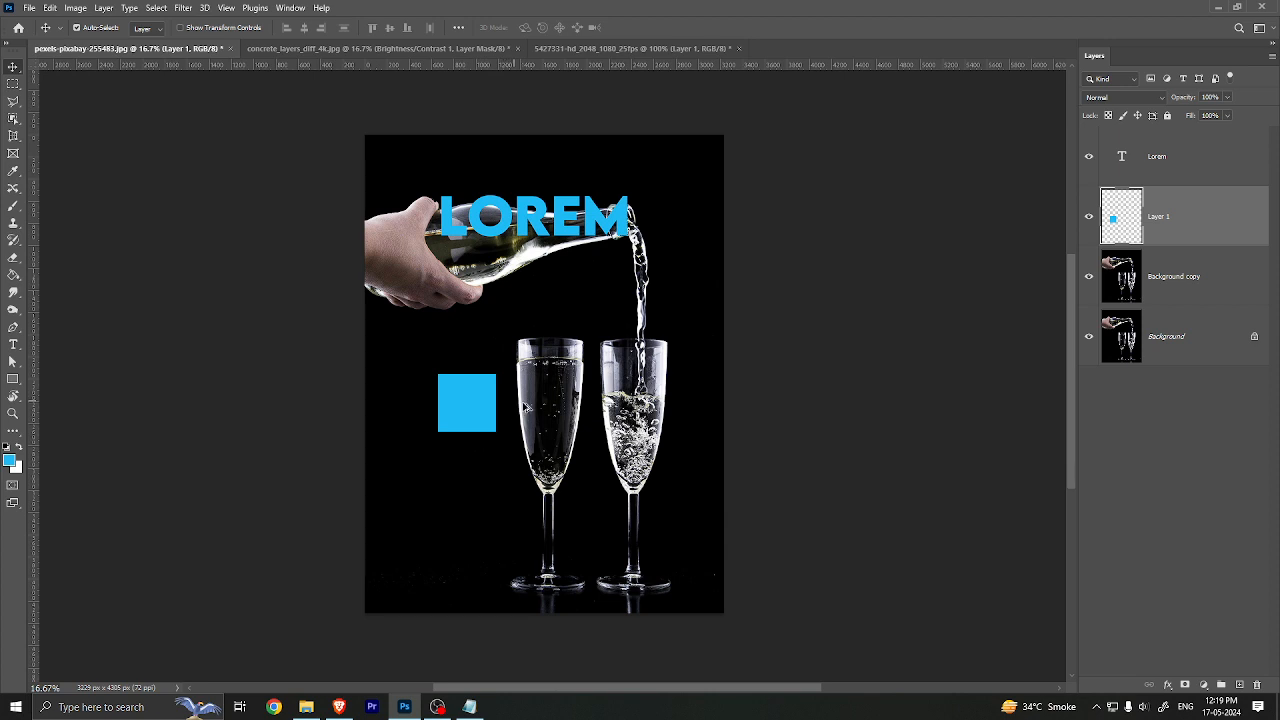
scroll(525, 405, "up", 1)
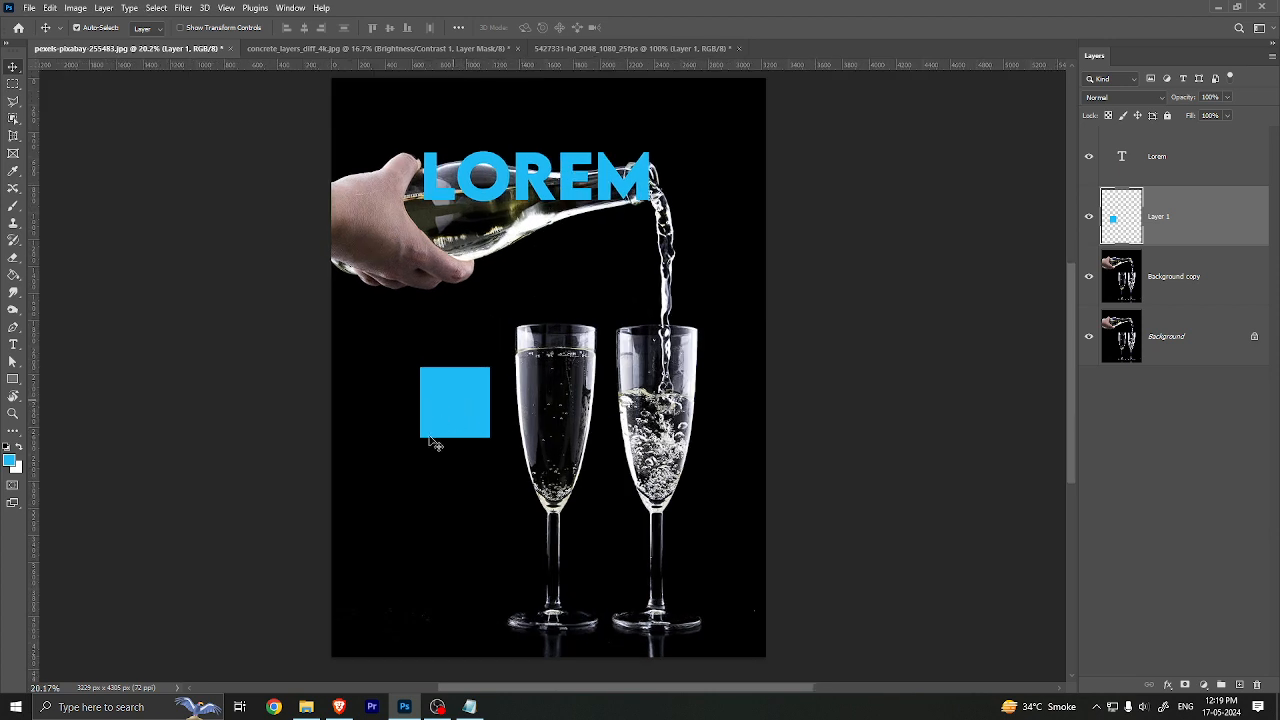
left_click_drag(441, 421, 537, 421)
Step: Free-transform the blue square by distorting its four corners to match the taper of the left glass
key("ctrl+t")
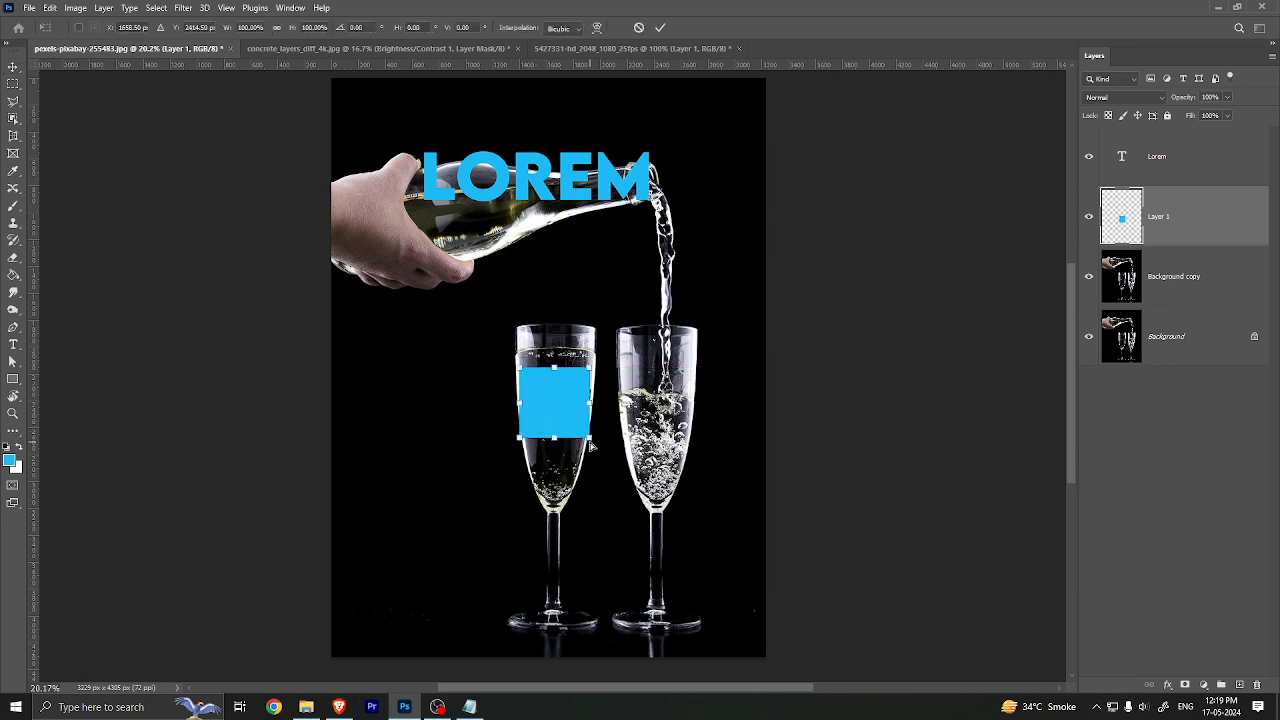
left_click_drag(589, 447, 580, 470)
left_click_drag(516, 441, 528, 477)
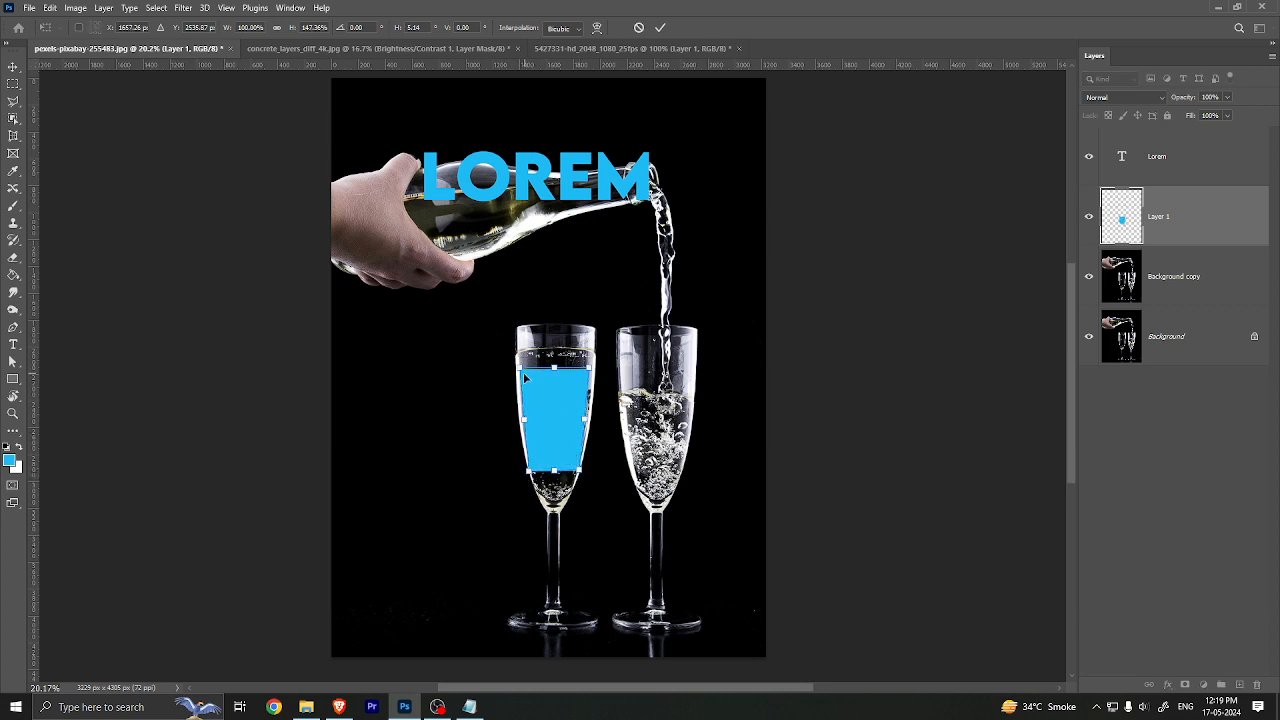
left_click_drag(519, 365, 514, 364)
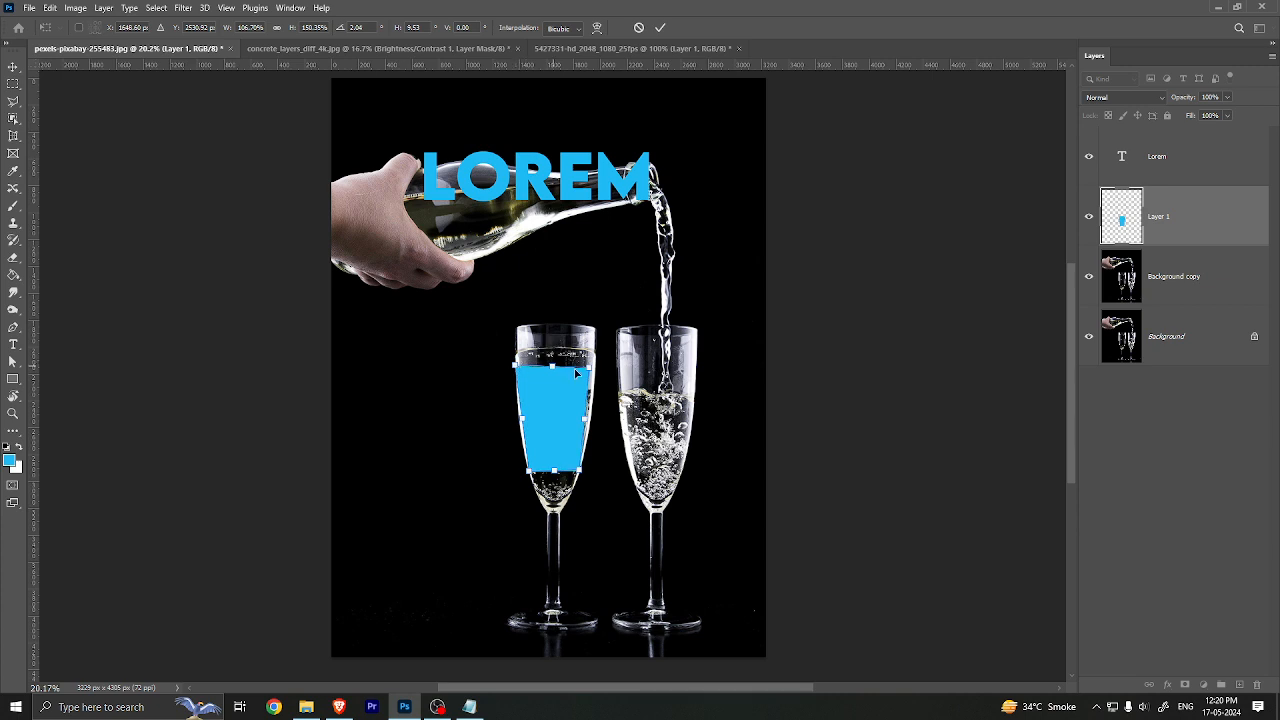
left_click_drag(593, 368, 598, 366)
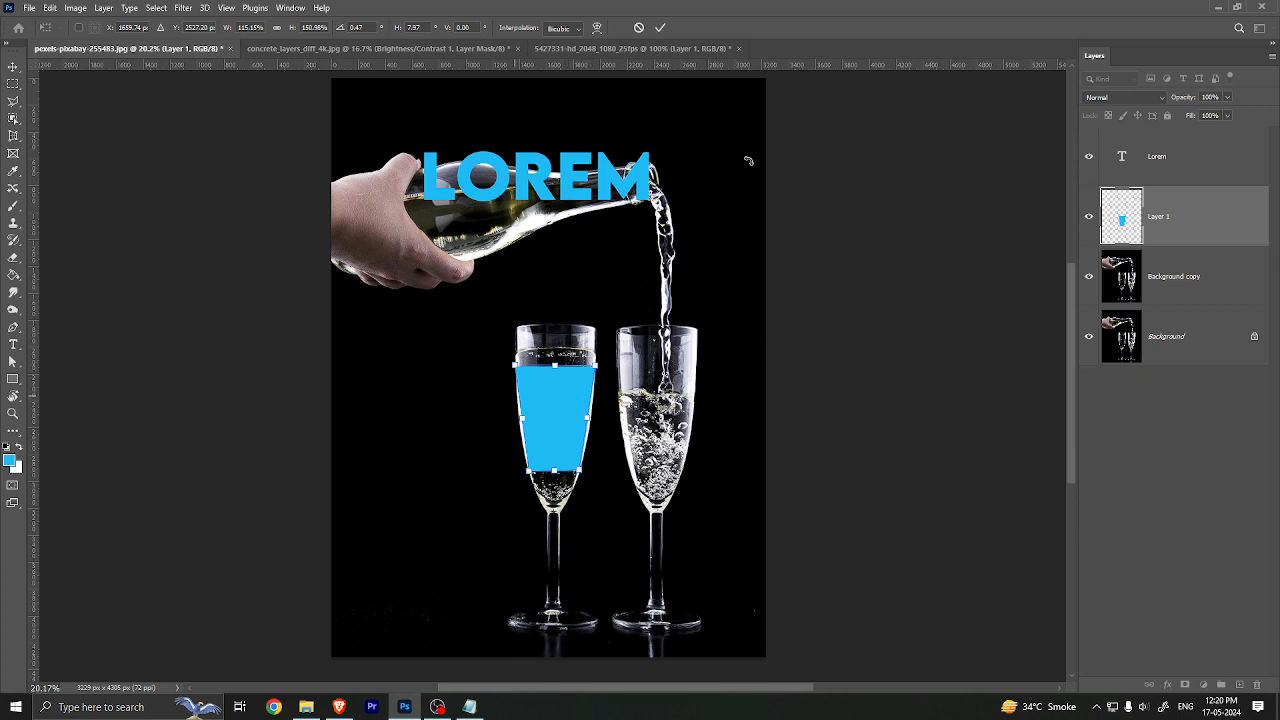
Step: Warp both sides of the blue shape so they follow the curved outline of the left glass
left_click(597, 28)
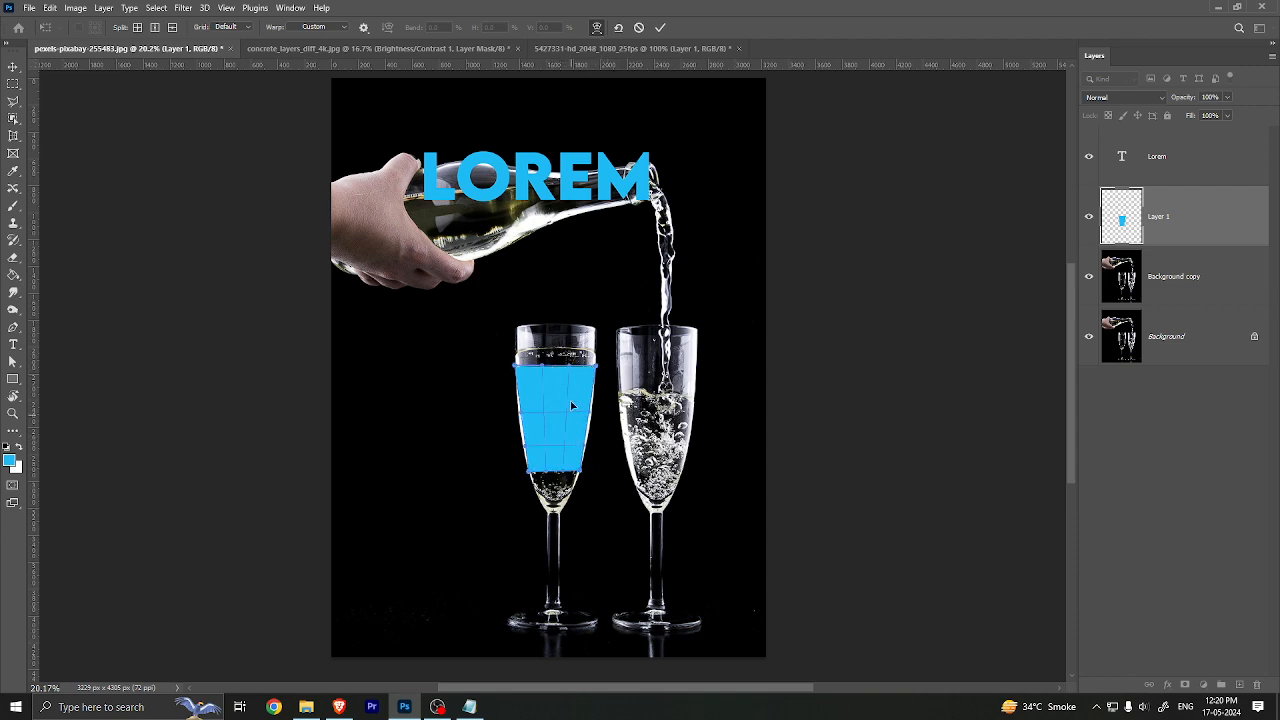
scroll(578, 432, "up", 5)
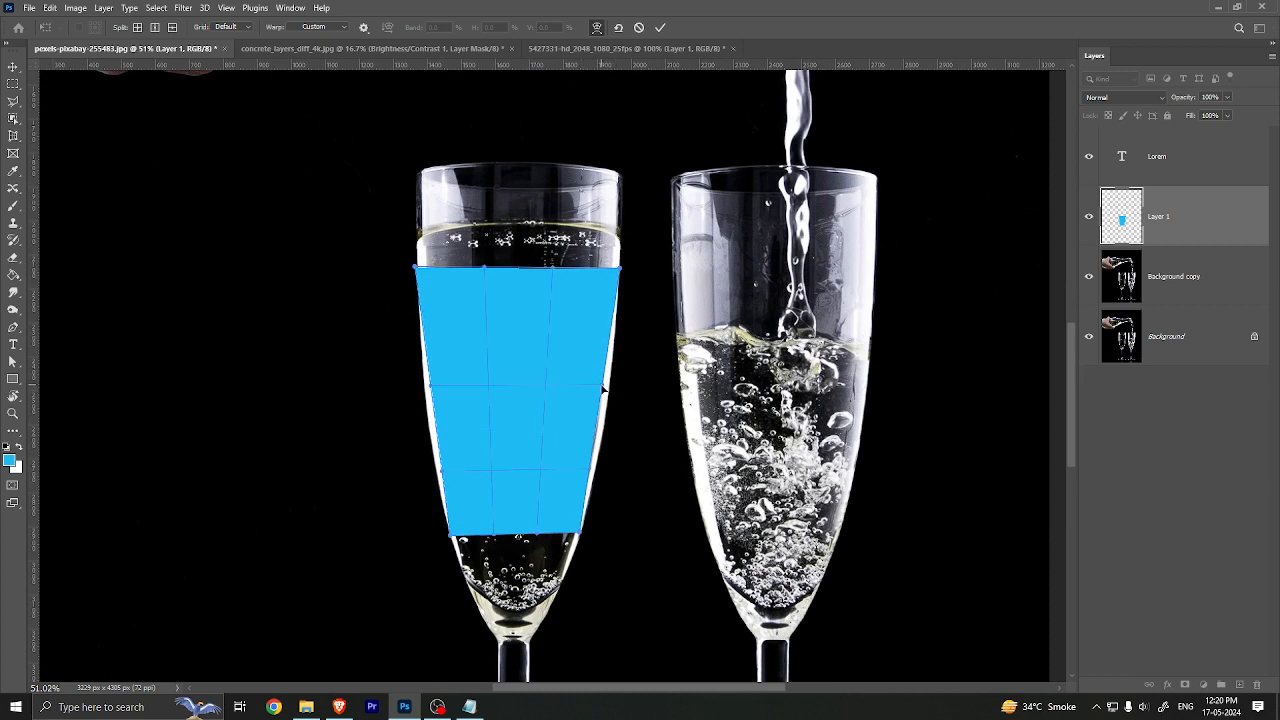
left_click_drag(603, 385, 615, 389)
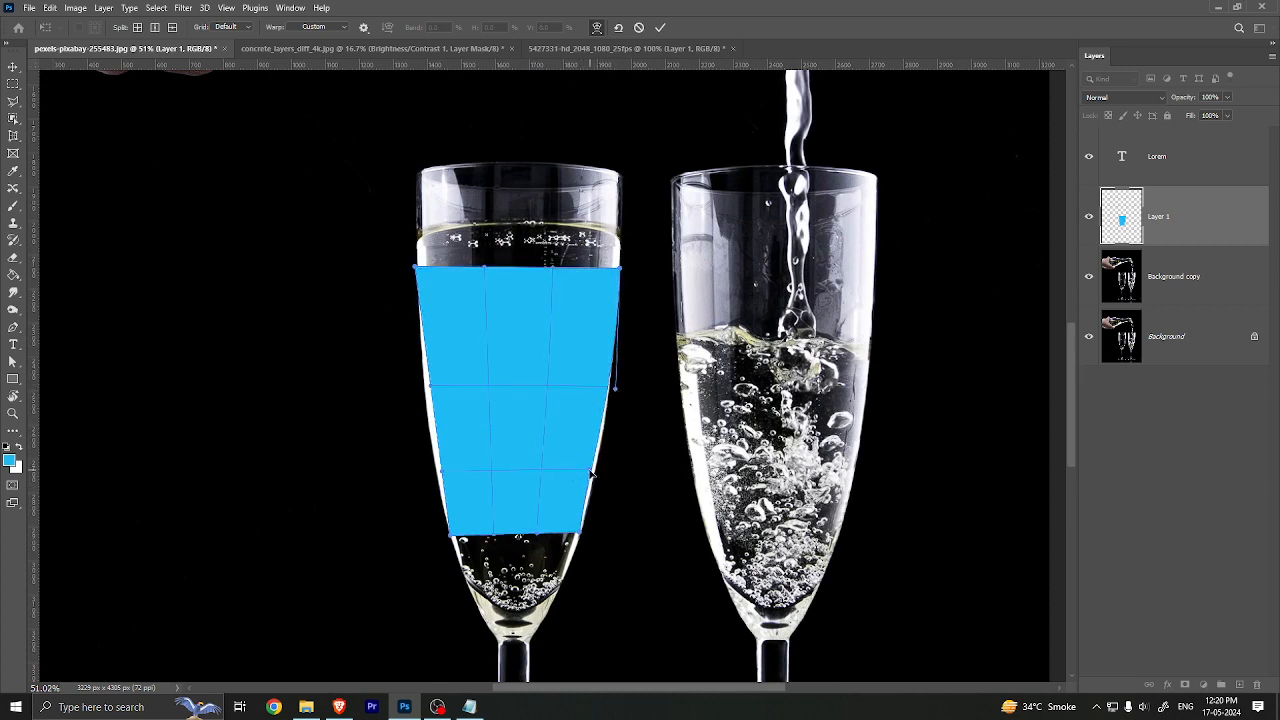
left_click_drag(590, 470, 594, 477)
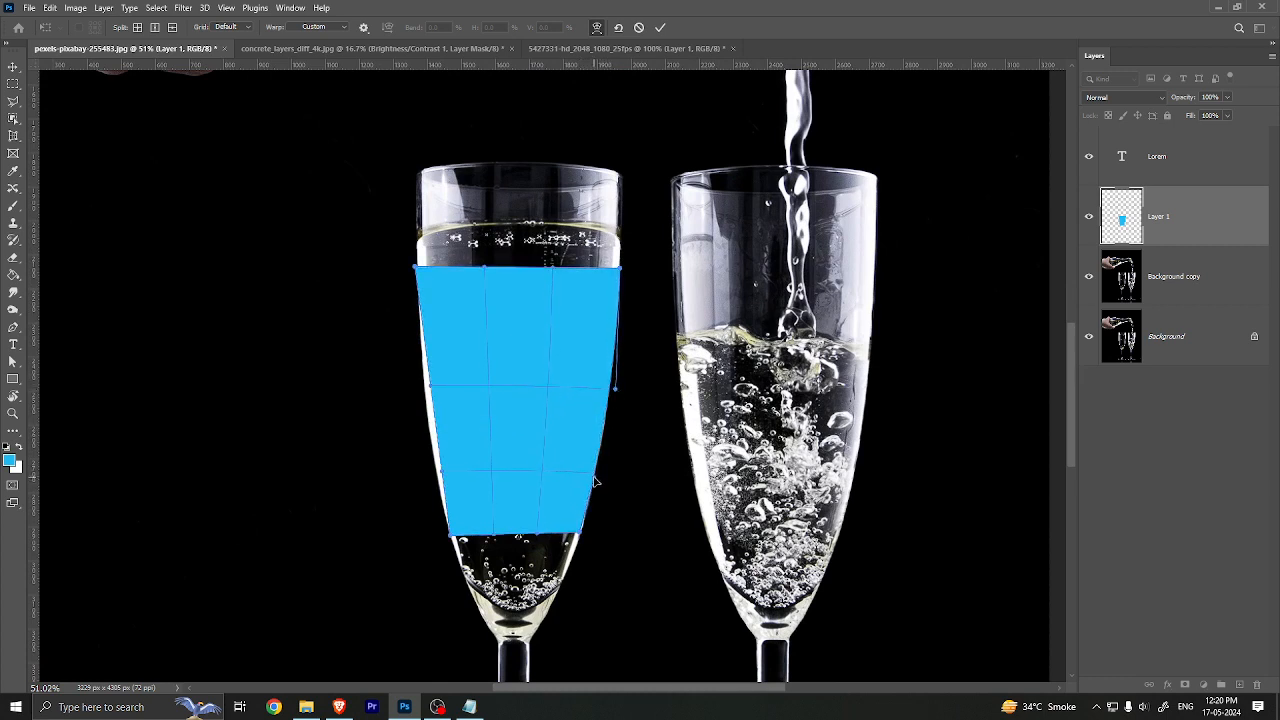
left_click_drag(432, 390, 419, 399)
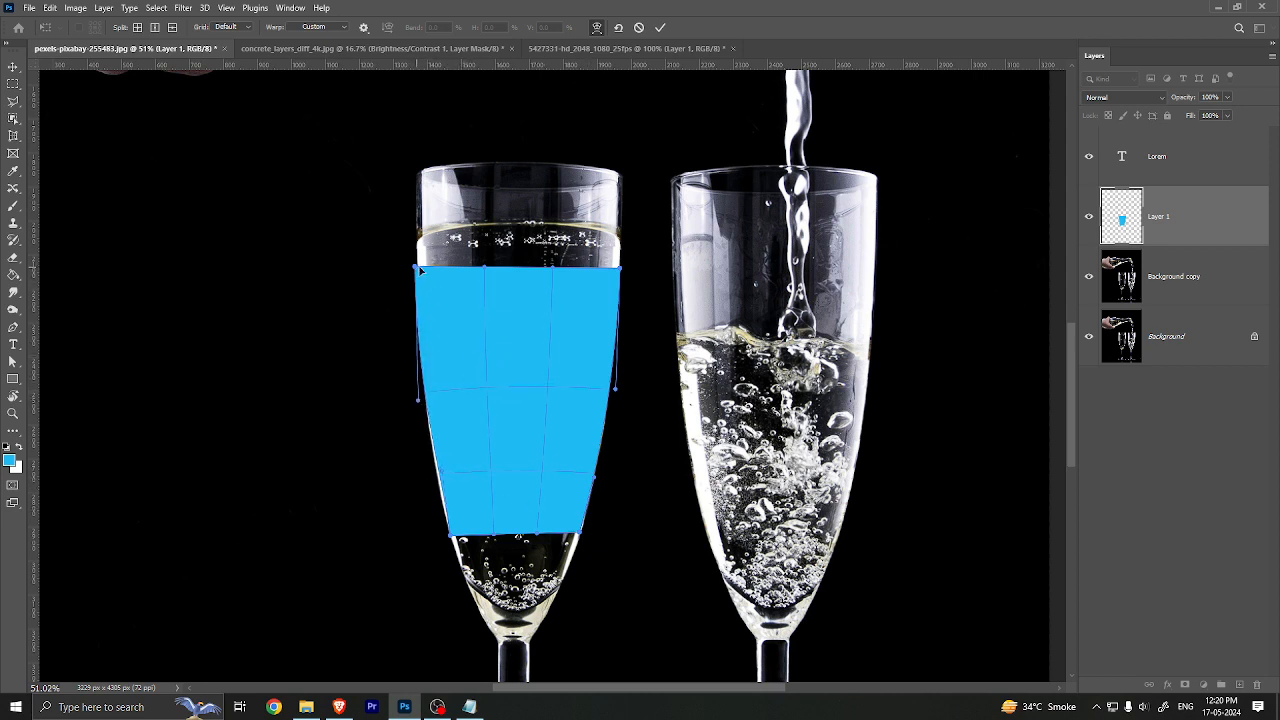
left_click_drag(415, 268, 419, 266)
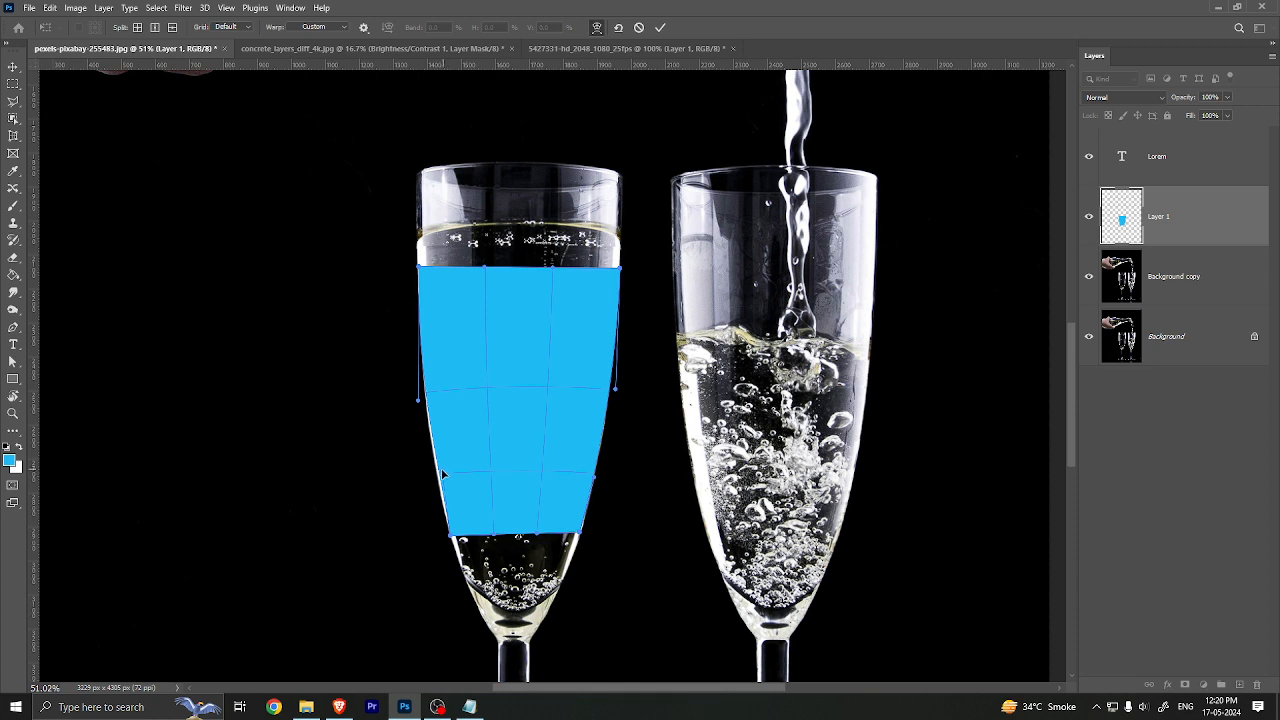
left_click_drag(443, 474, 435, 471)
Step: Add a horizontal warp split across the upper part of the blue shape, refine its upper-left corner and apply the warp
mouse_move(514, 429)
left_mouse_down()
mouse_move(491, 433)
mouse_move(477, 413)
mouse_move(494, 385)
mouse_move(529, 422)
left_mouse_up()
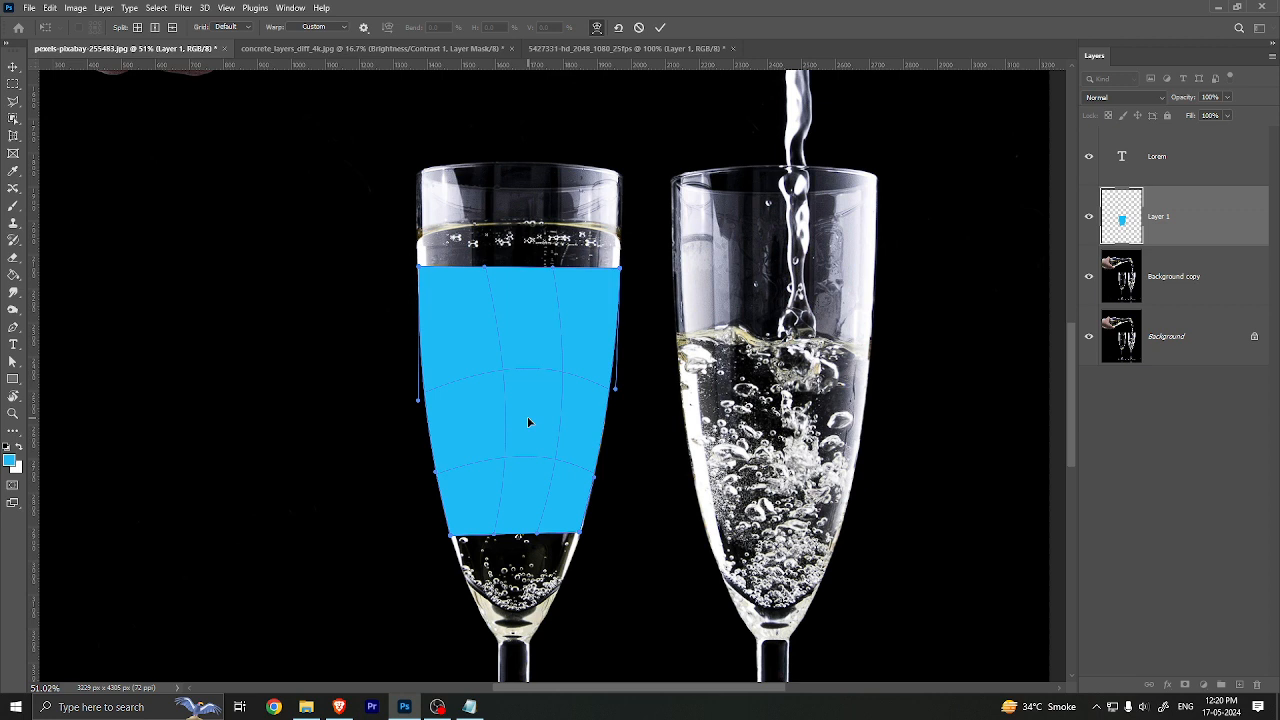
mouse_move(529, 422)
left_mouse_down()
mouse_move(515, 423)
mouse_move(542, 422)
mouse_move(544, 409)
left_mouse_up()
key("alt")
left_click(615, 323, "alt")
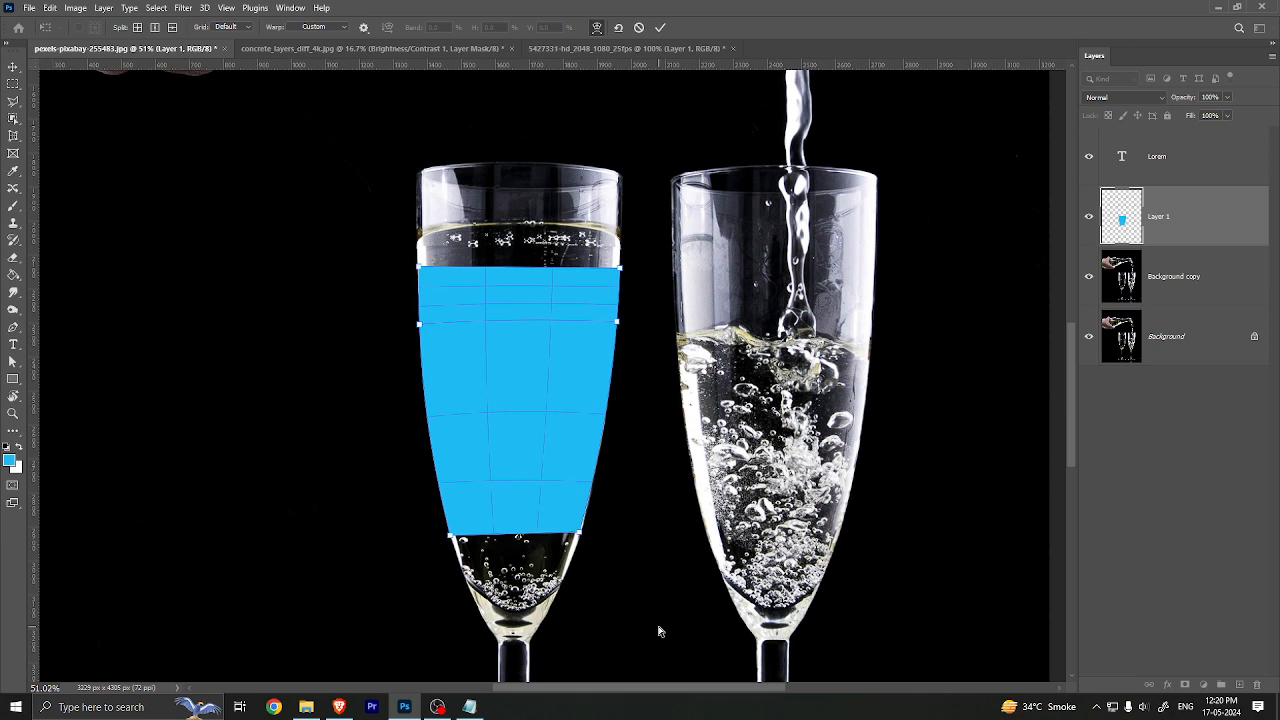
left_click_drag(419, 267, 416, 266)
key("Return")
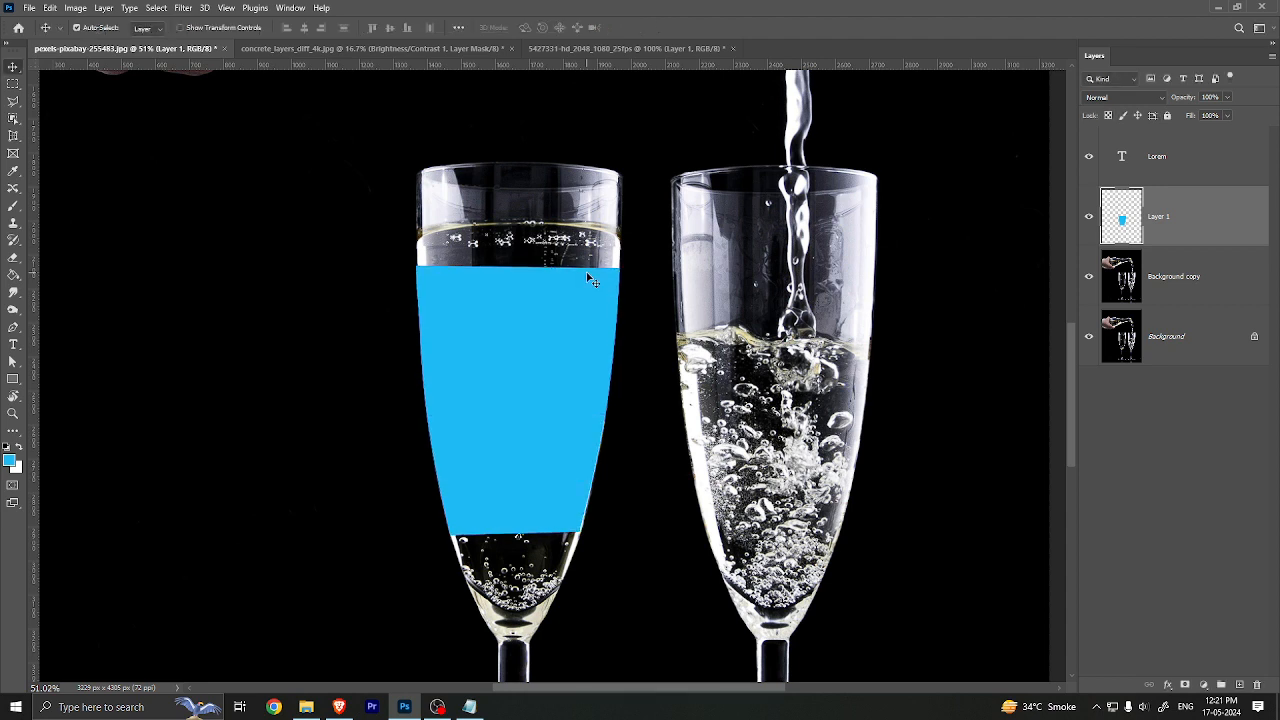
Step: Set the blend mode of Layer 1 to Overlay
left_click(1126, 98)
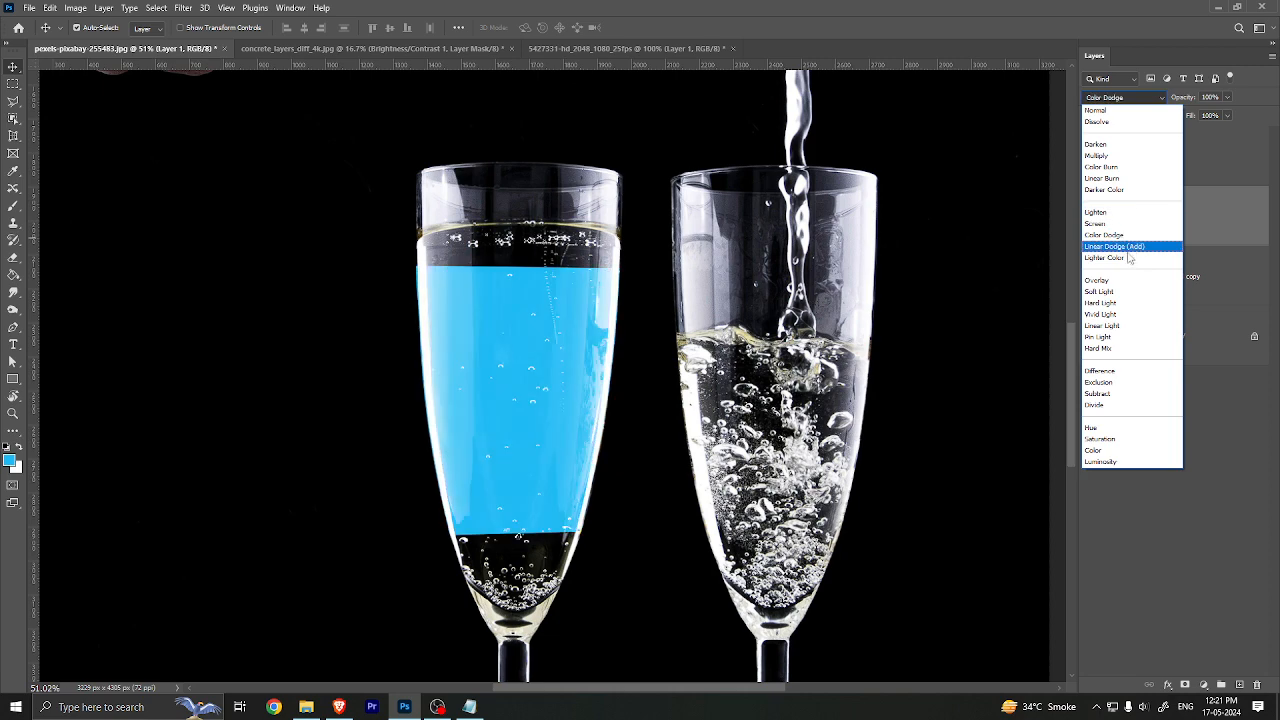
left_click(1100, 281)
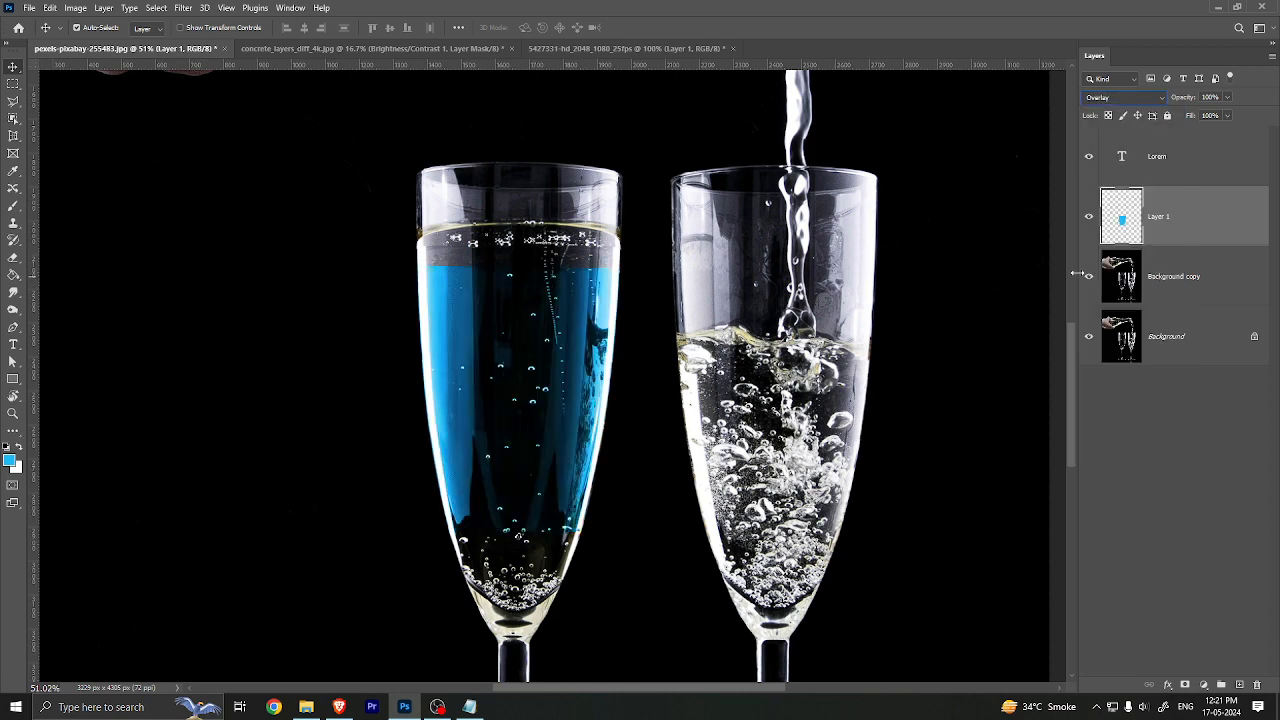
left_click_drag(600, 304, 651, 353)
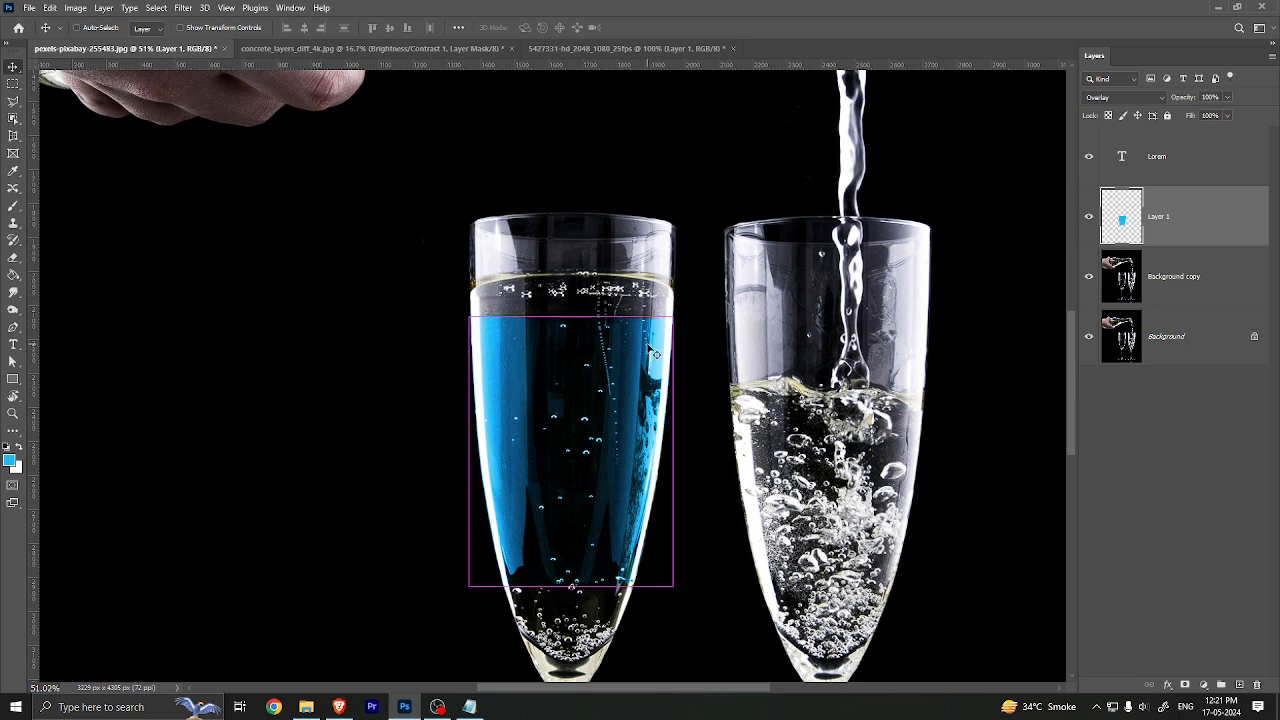
key("ctrl+minus")
key("ctrl+minus")
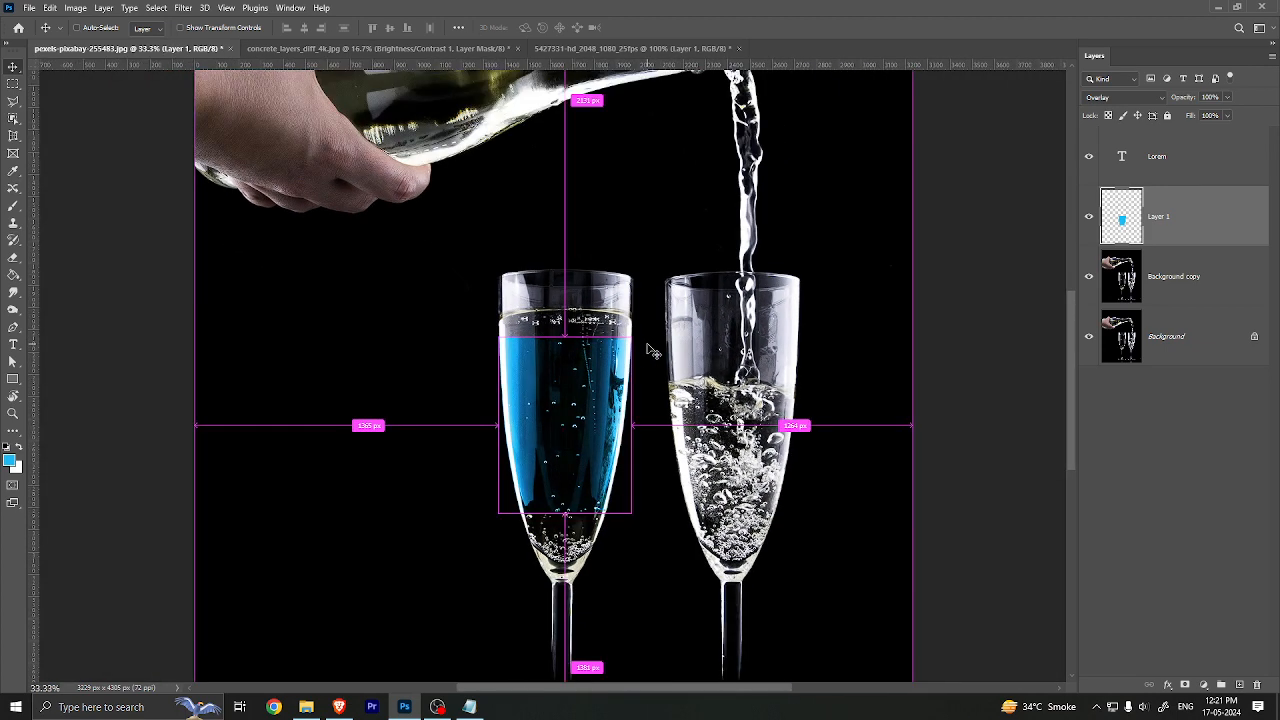
key("ctrl+plus")
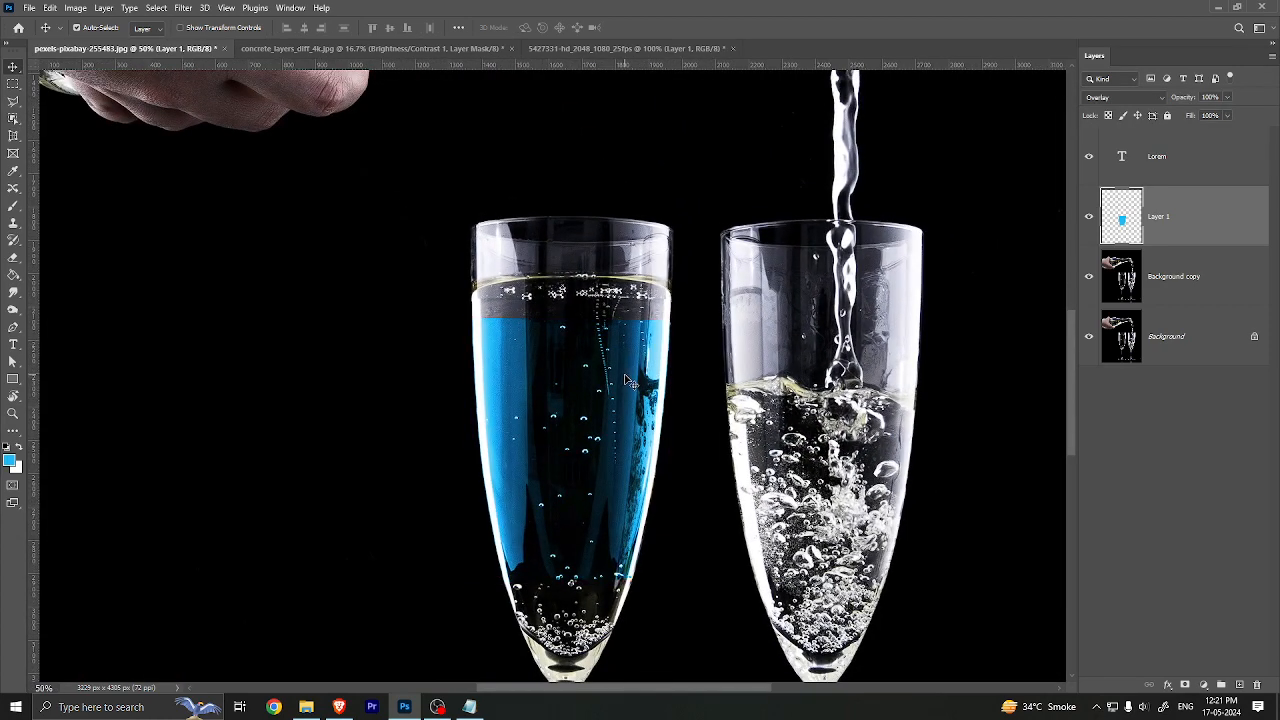
key("ctrl+t")
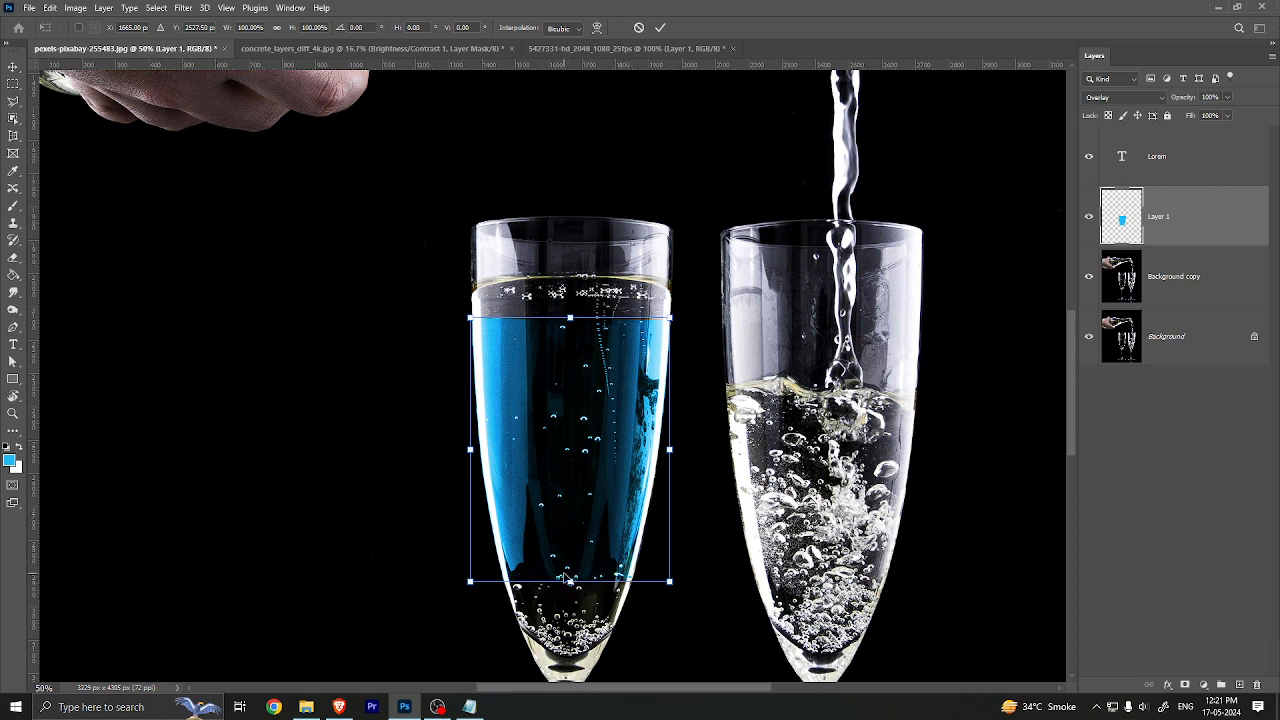
key("Return")
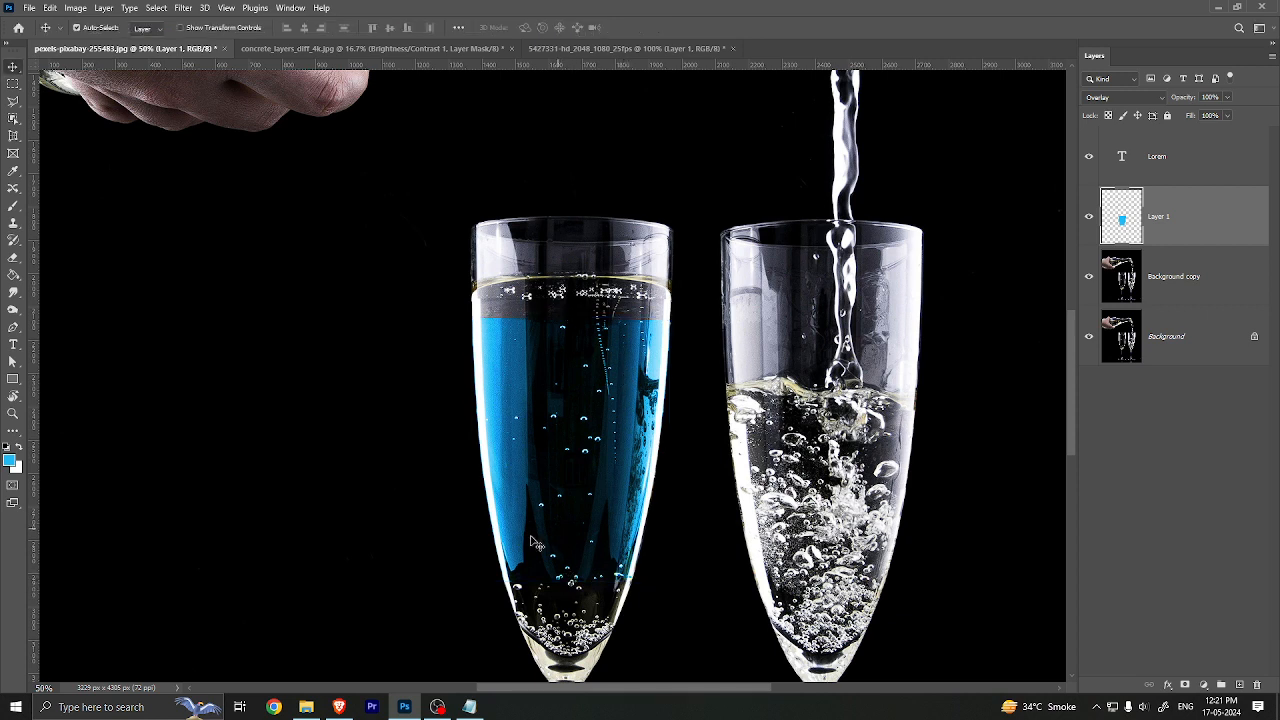
Step: Move the Lorem text down and toward the hand, onto the bottle's body
scroll(768, 515, "up", 5)
left_click_drag(768, 515, 840, 486)
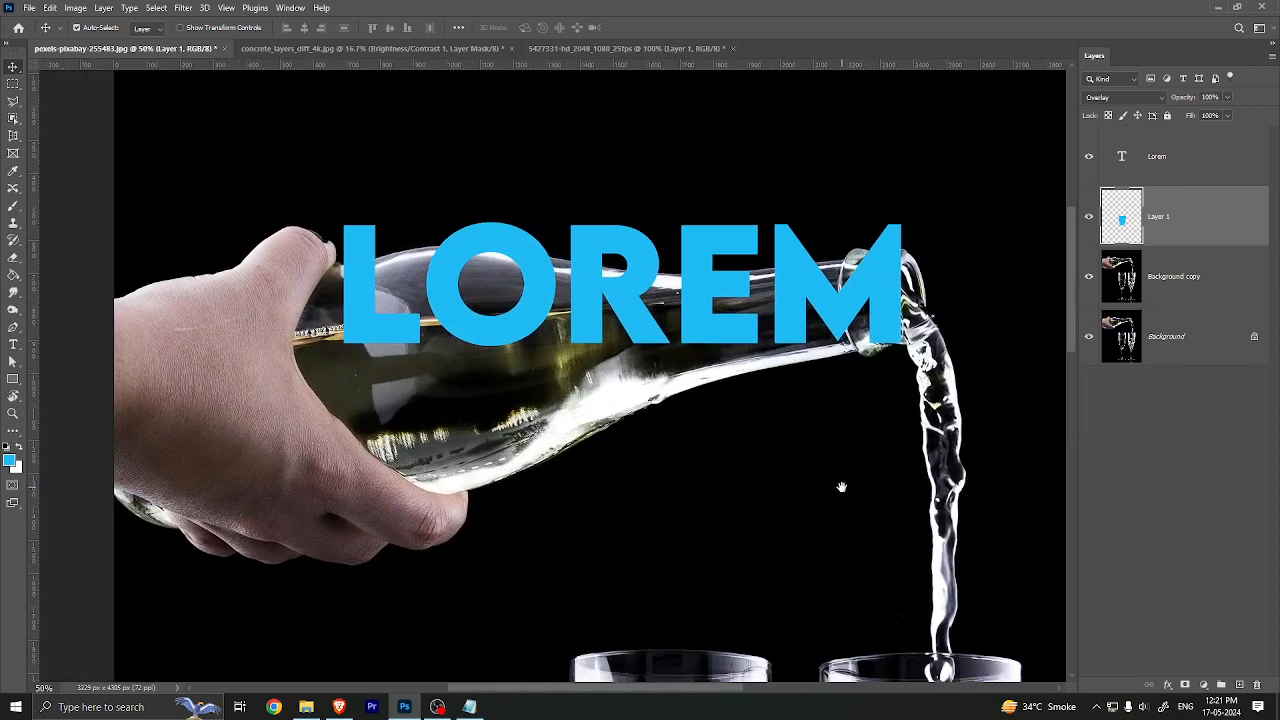
left_click_drag(542, 286, 478, 388)
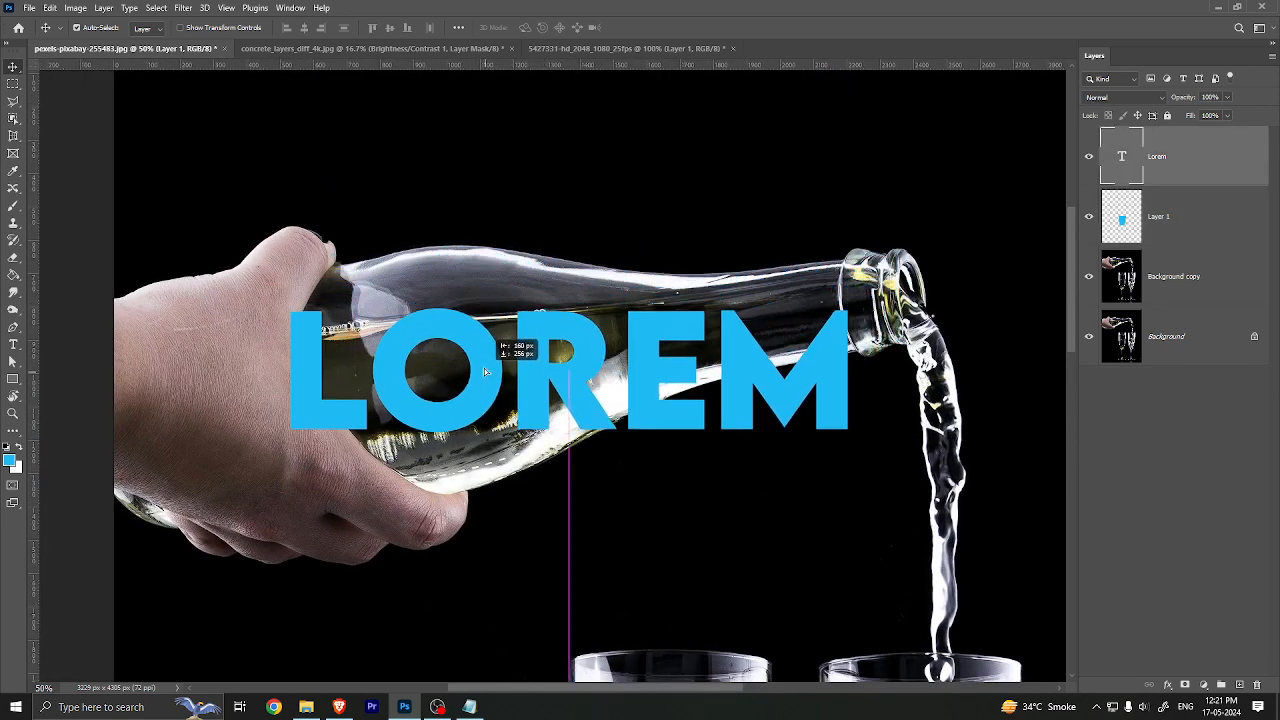
Step: Scale the Lorem text to about 40% and rotate it about 79.5°, positioning it across the bottle's body next to the hand
key("ctrl+t")
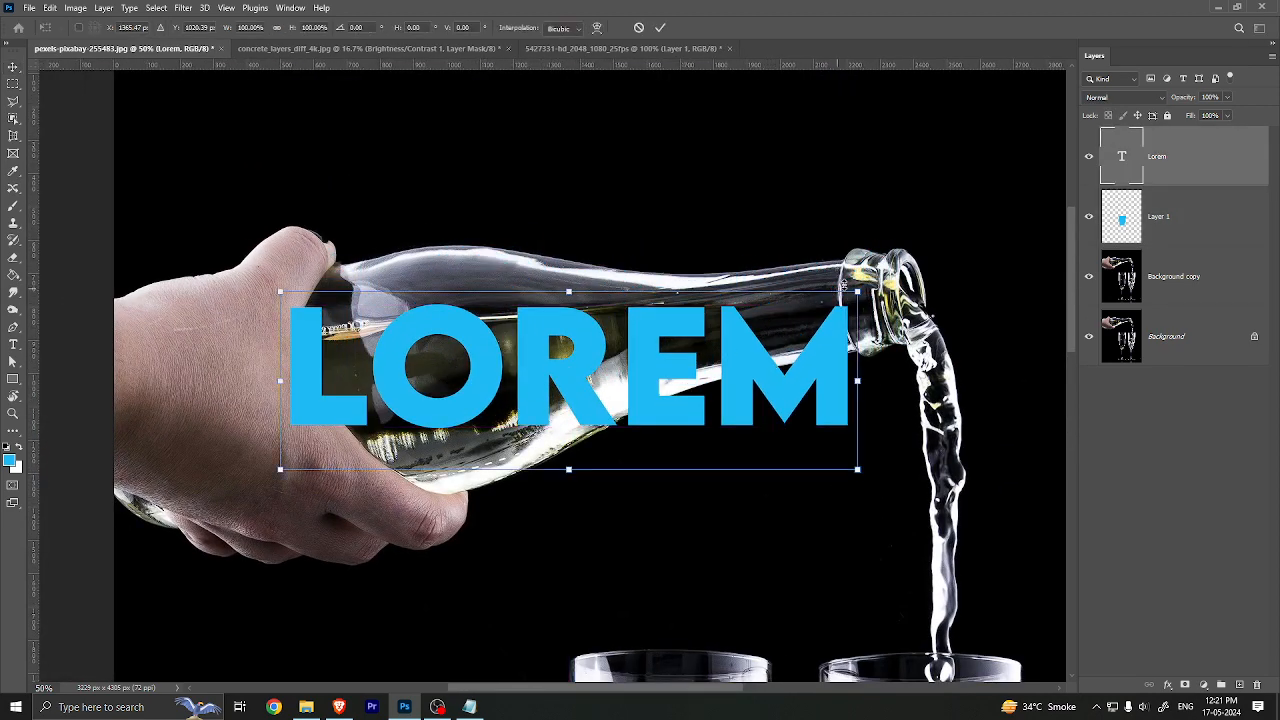
left_click_drag(857, 292, 548, 511)
left_click_drag(434, 408, 442, 382)
scroll(450, 243, "up", 2)
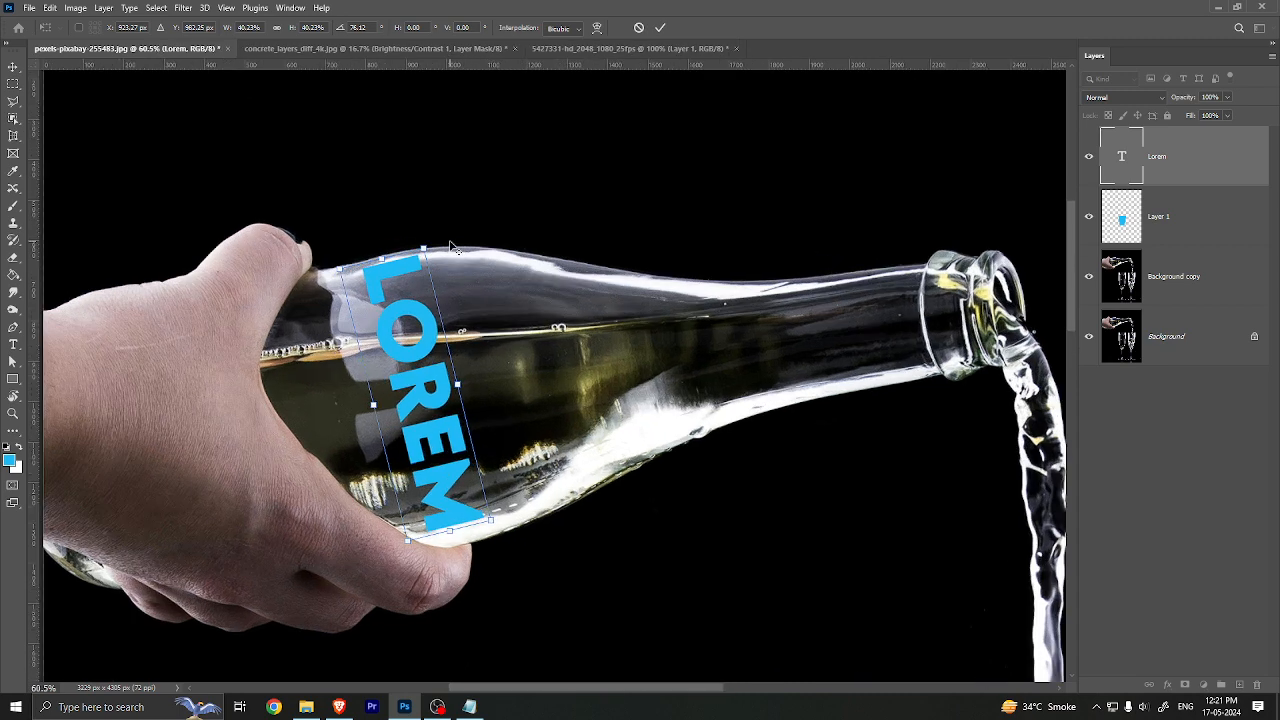
scroll(450, 245, "up", 2)
left_click_drag(430, 237, 440, 241)
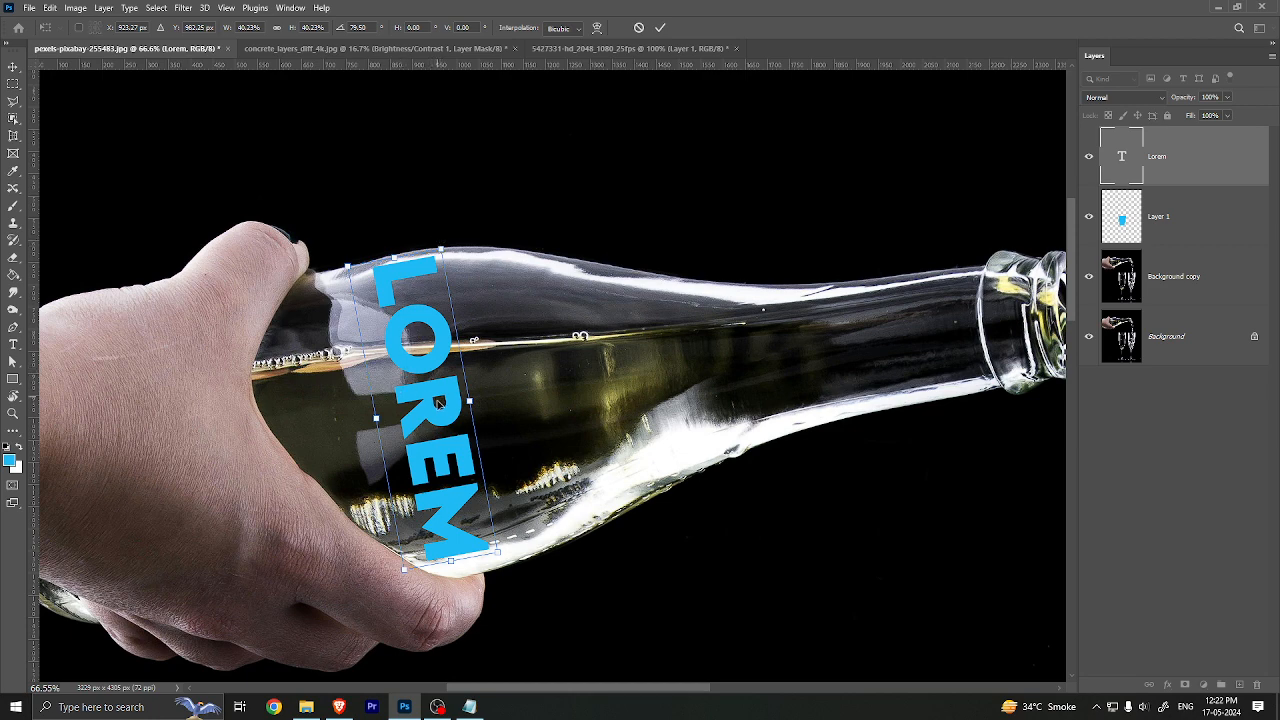
left_click_drag(440, 399, 440, 409)
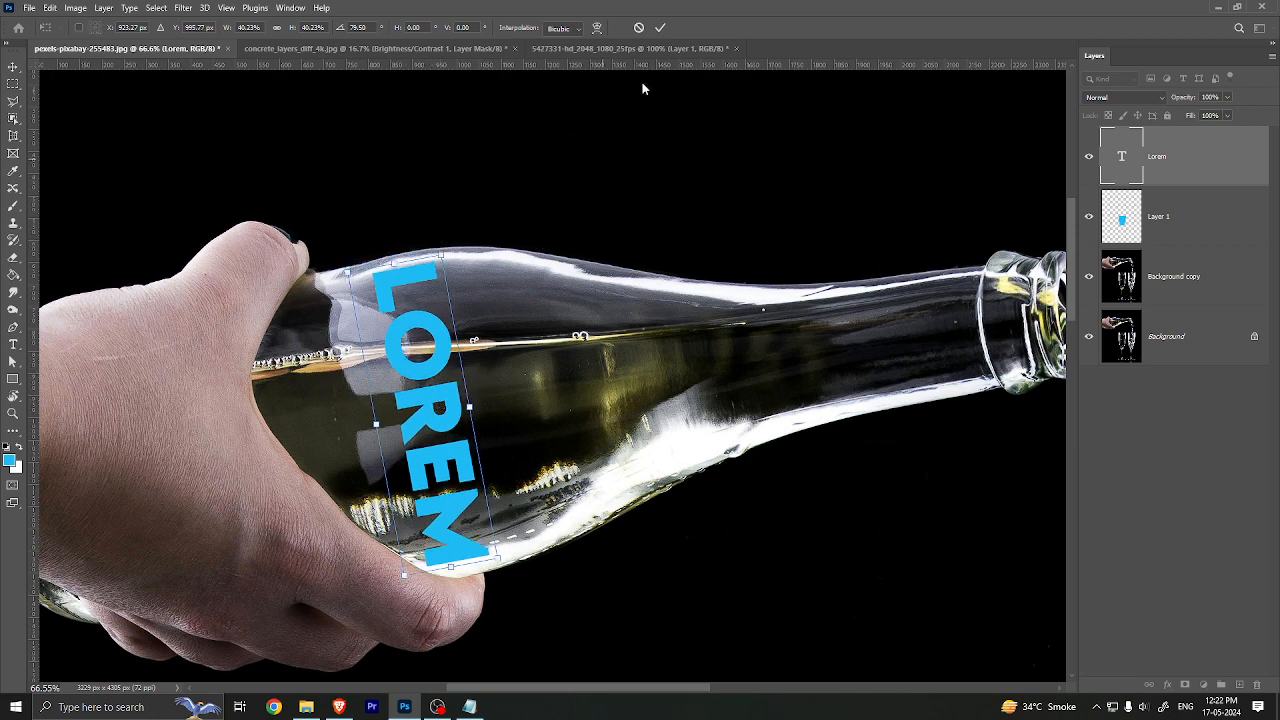
Step: Try bending the Lorem text with an Arc warp of about 69%, undo the bend and confirm the transform
left_click(597, 28)
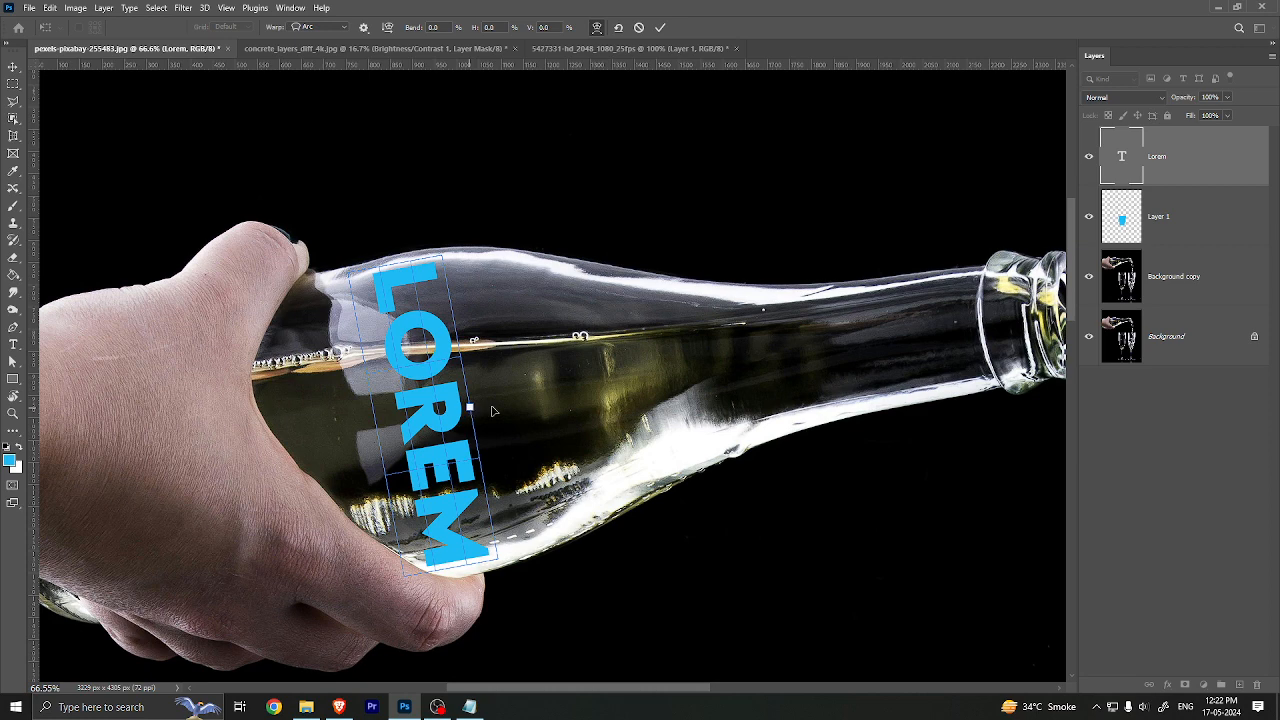
left_click_drag(470, 408, 561, 392)
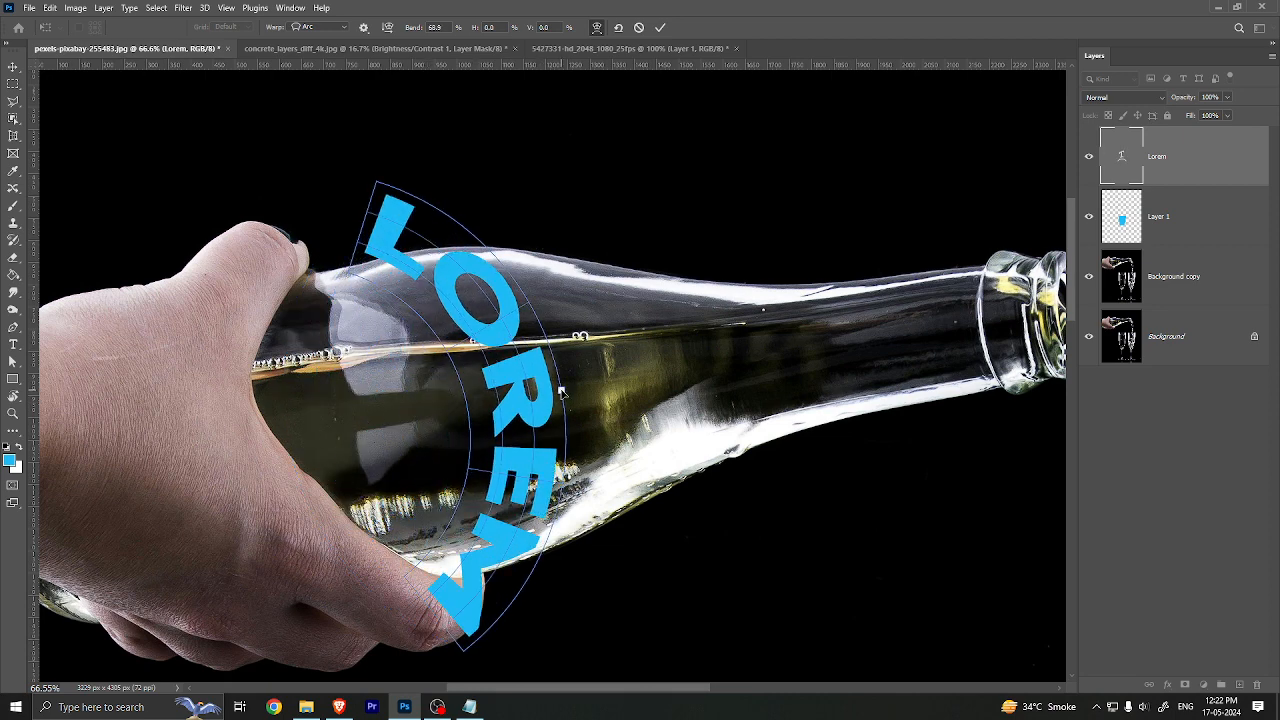
scroll(900, 545, "down", 2)
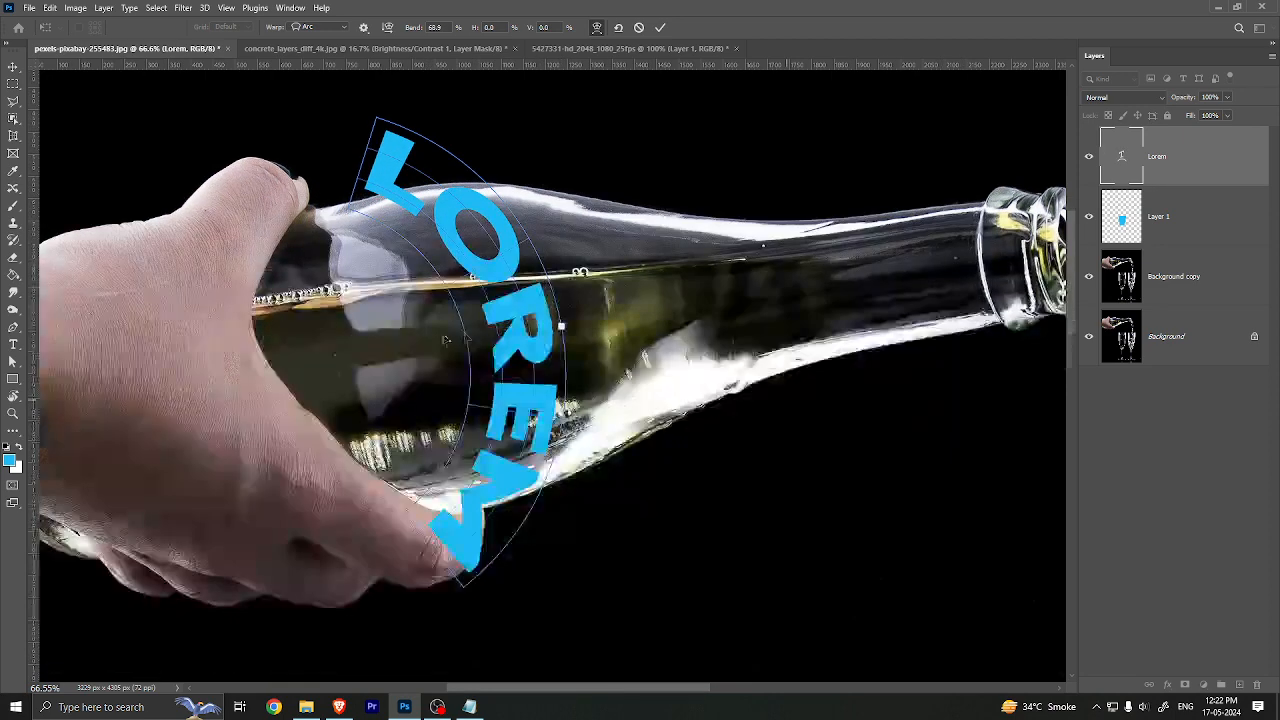
key("ctrl+z")
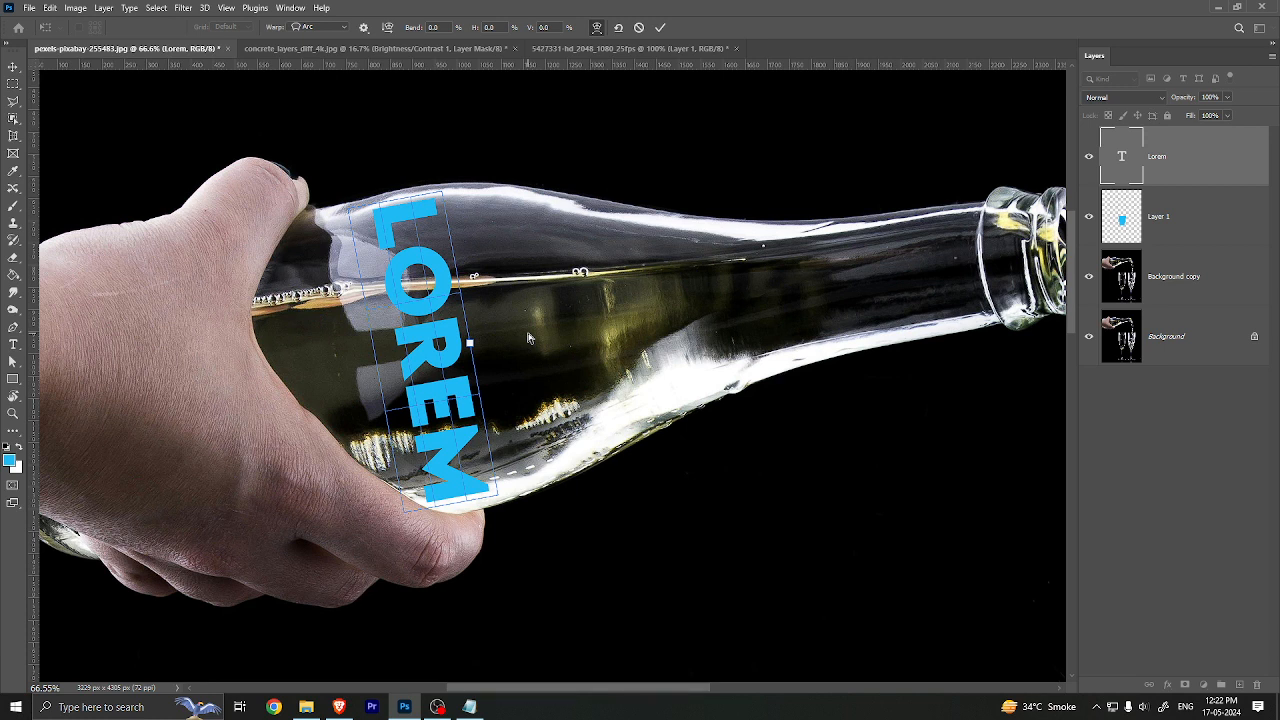
key("Return")
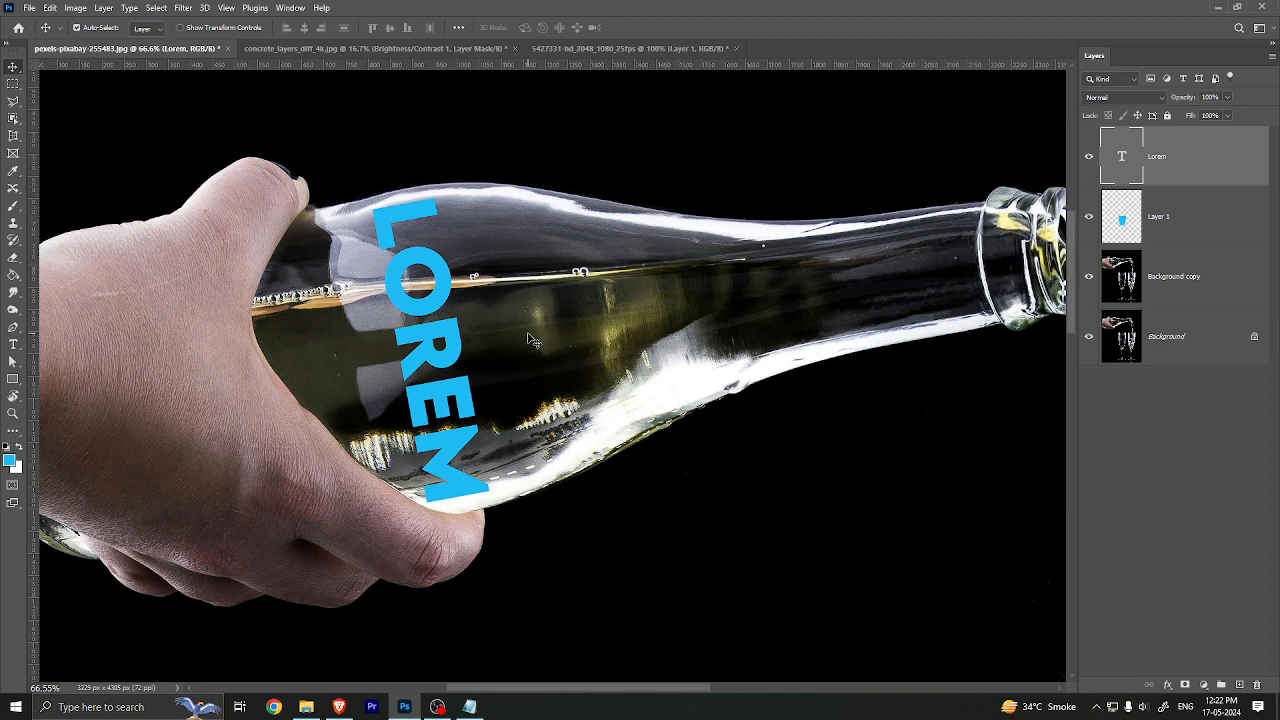
Step: Duplicate the Lorem text layer and hide the original Lorem layer and Layer 1, keeping Background copy visible
key("ctrl+j")
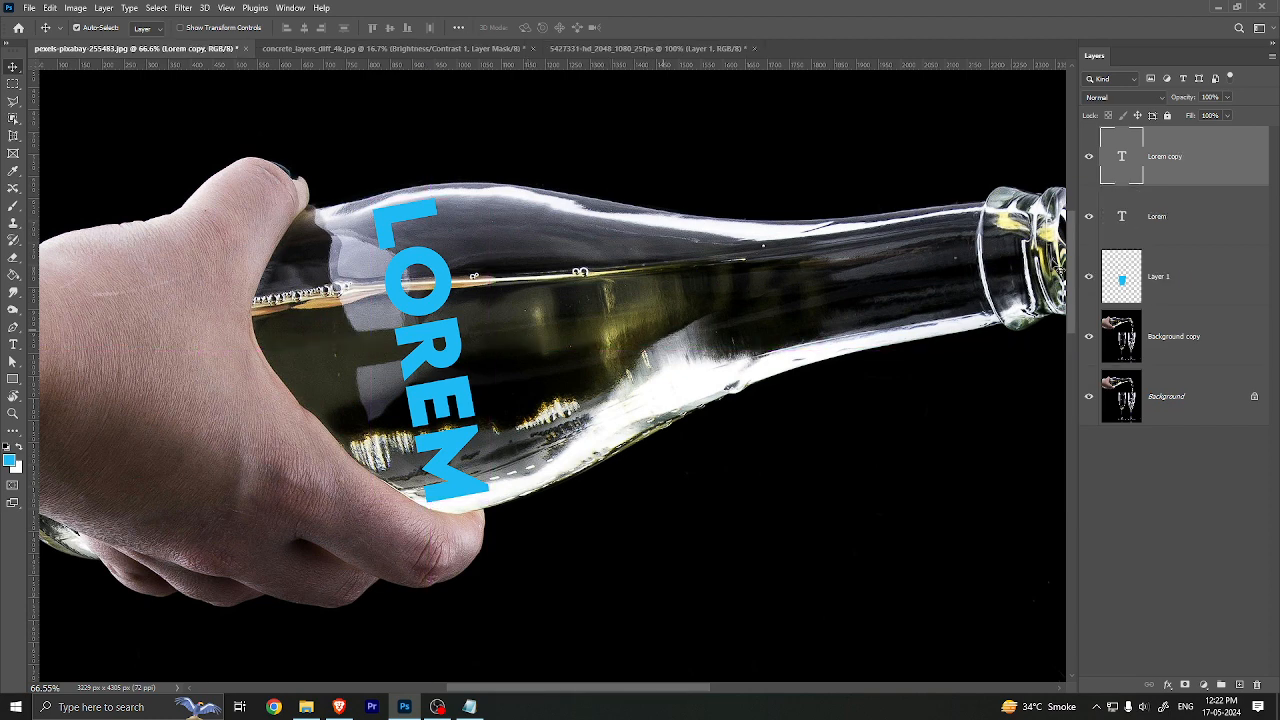
left_click_drag(1096, 229, 1091, 352)
left_click(1089, 346)
Step: Rasterize the Lorem copy and freely warp it so its letters bulge outward along the bottle's curved body
right_click(1224, 165)
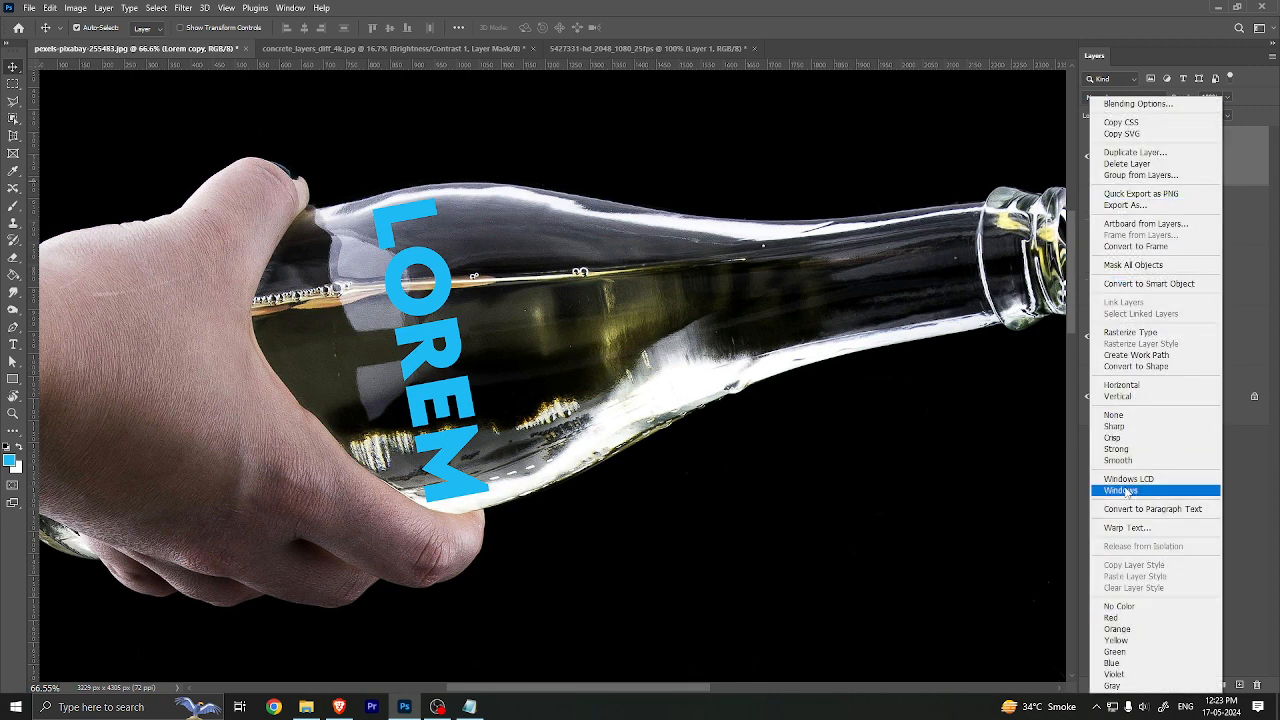
left_click(1136, 333)
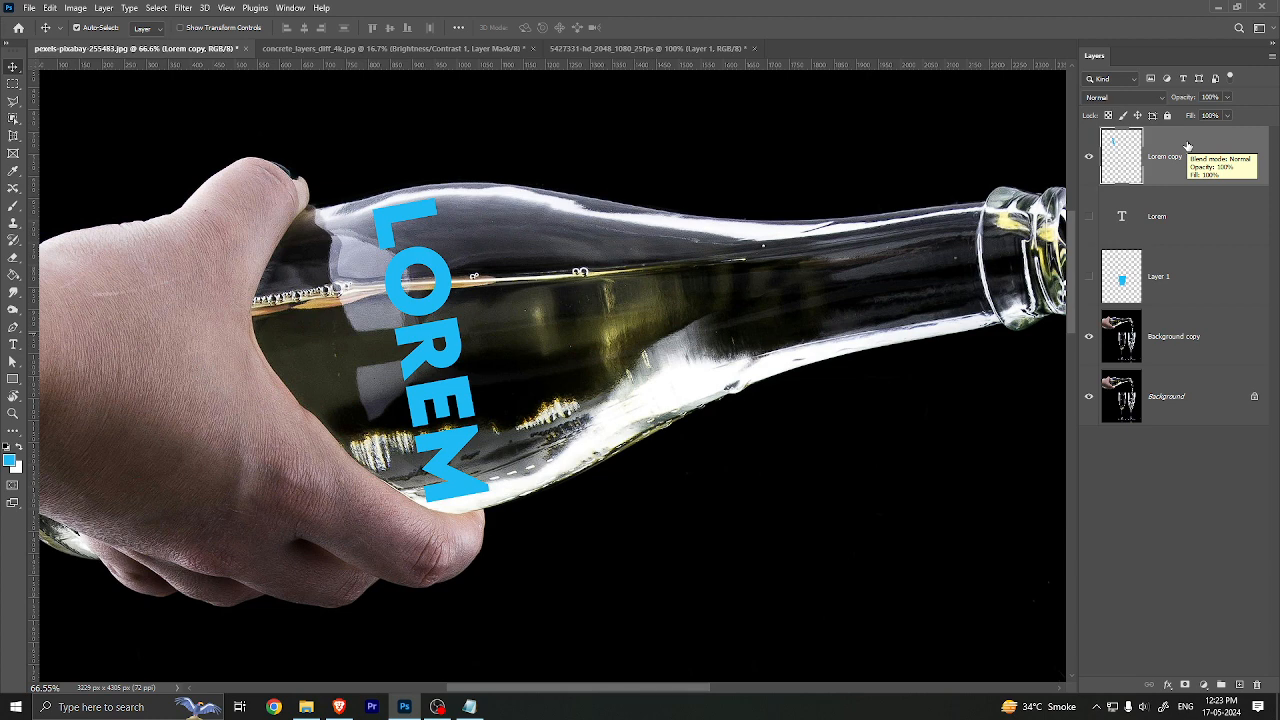
key("ctrl+t")
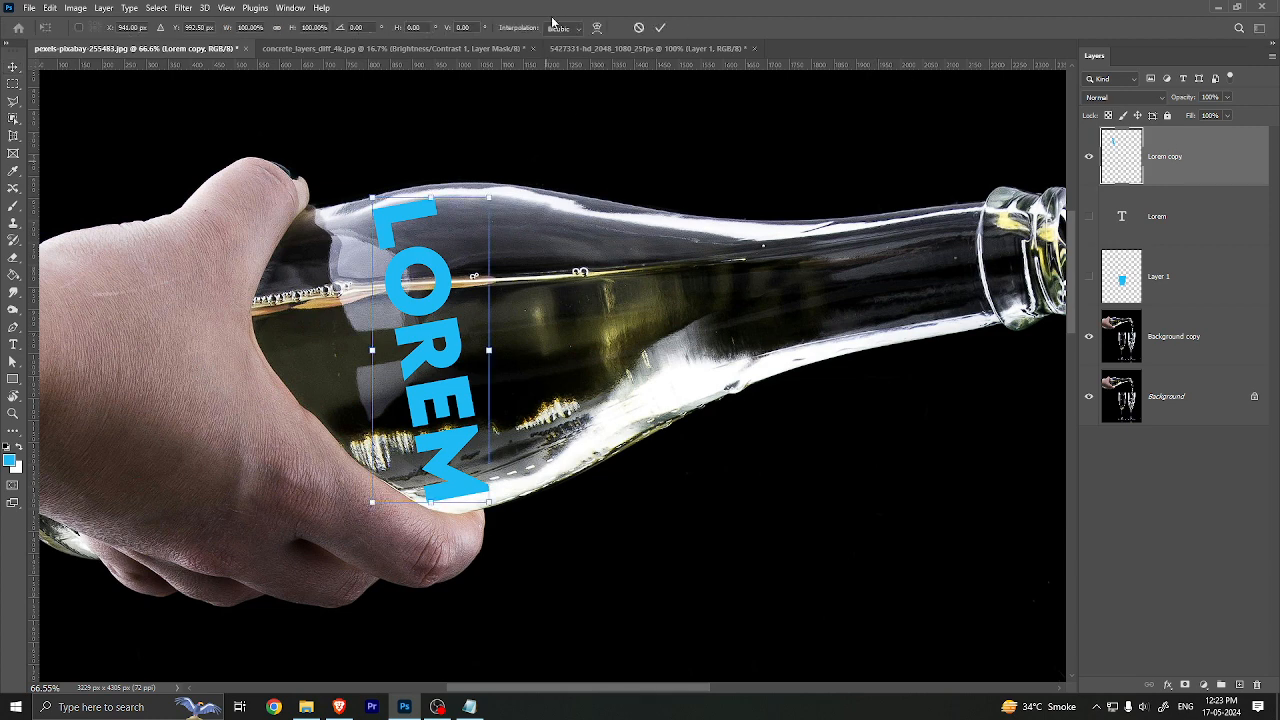
left_click(597, 28)
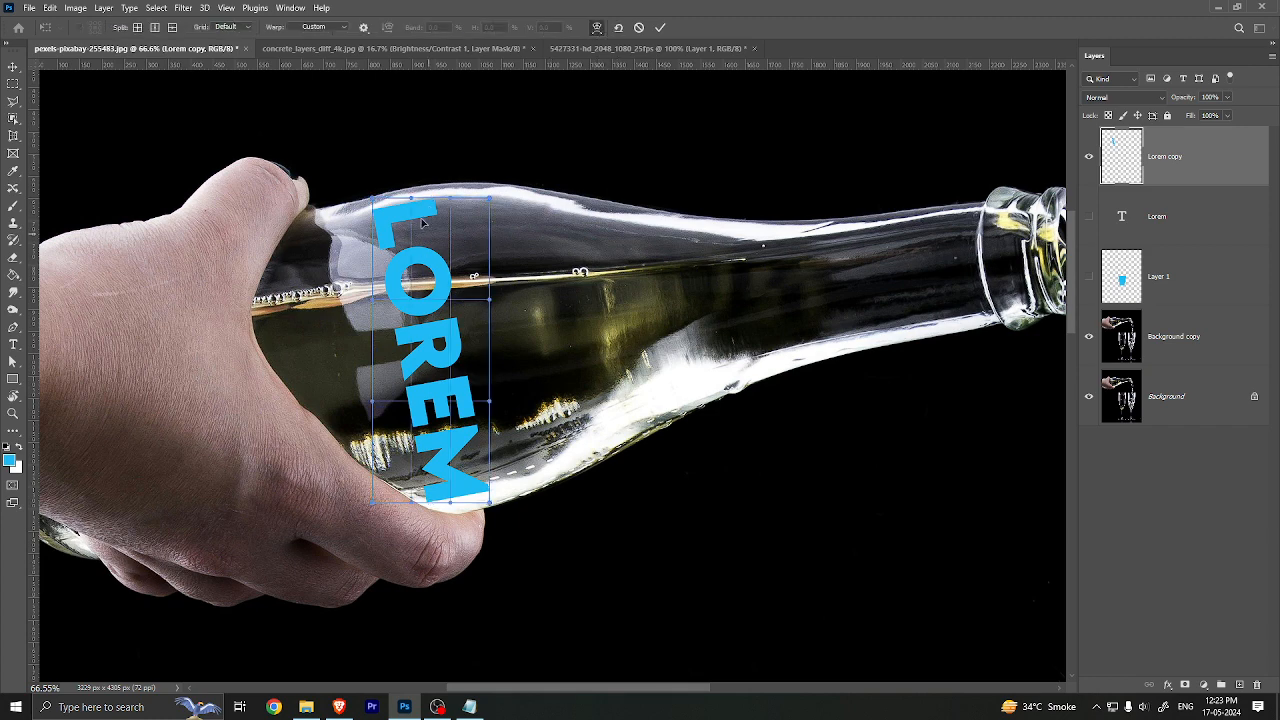
left_click_drag(476, 271, 492, 255)
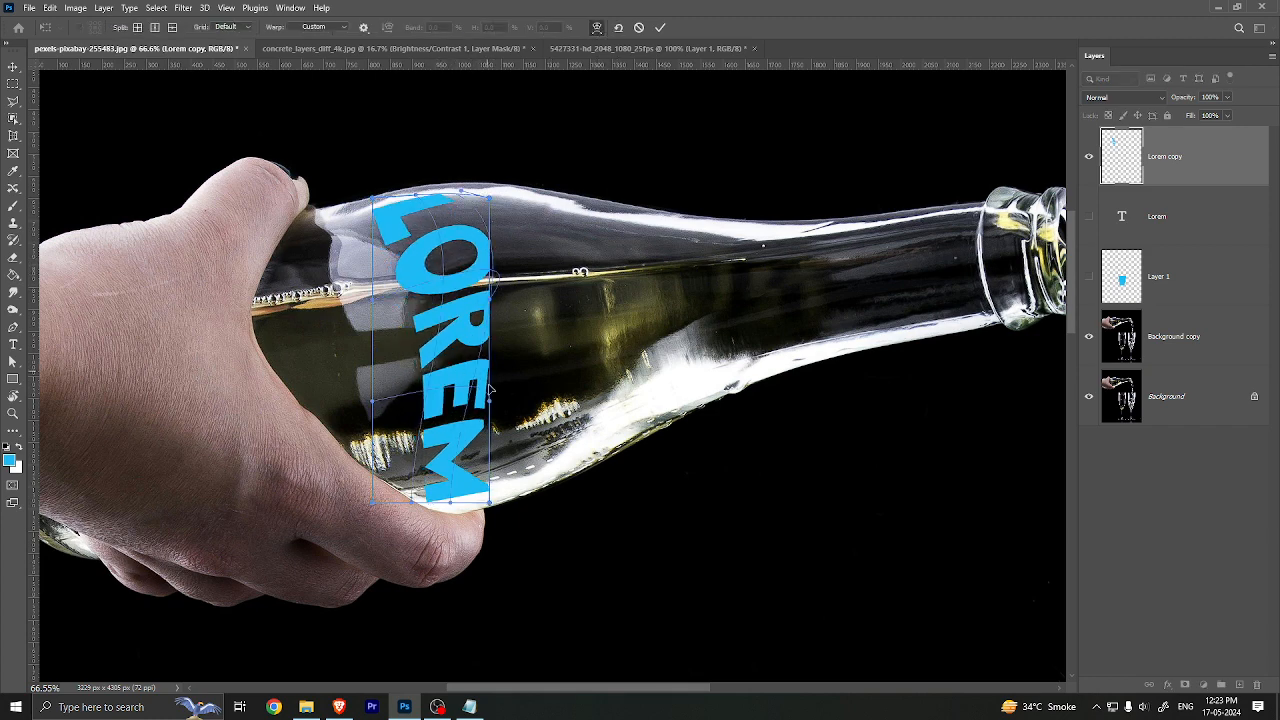
left_click_drag(490, 388, 530, 422)
left_click_drag(422, 420, 347, 413)
key("Return")
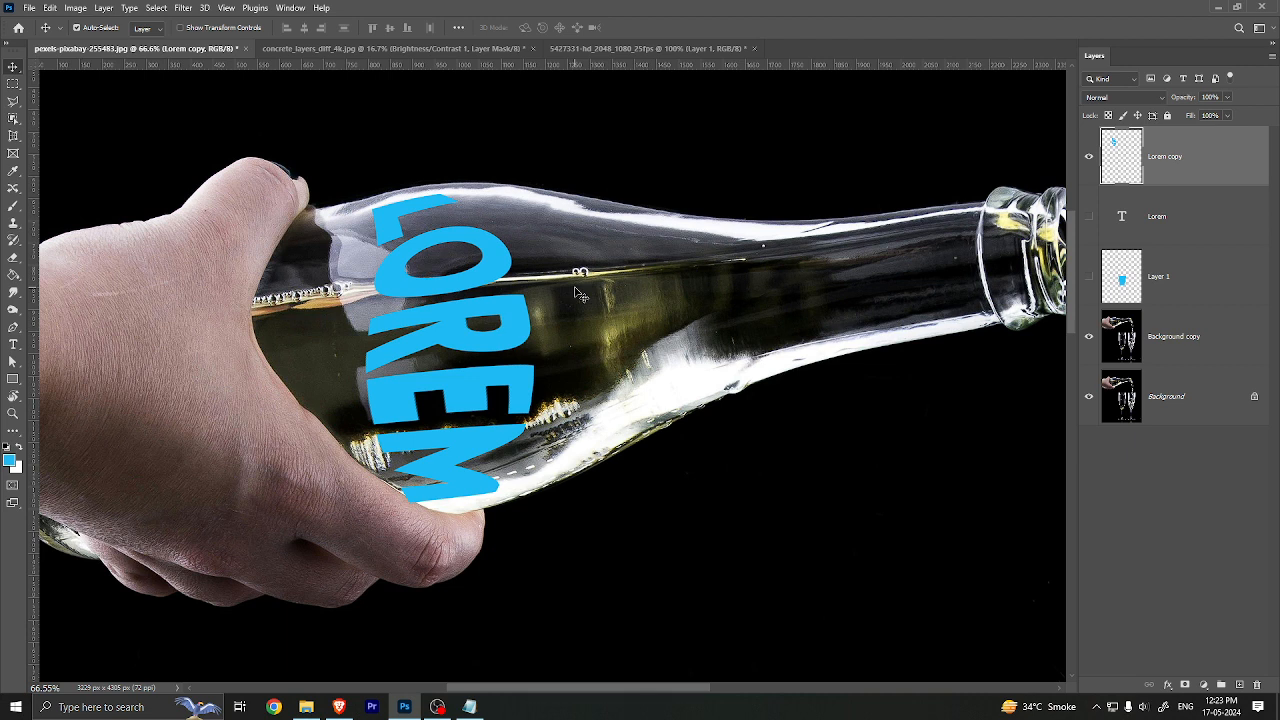
Step: Delete the warped Lorem copy and the original Lorem text layer
key("Delete")
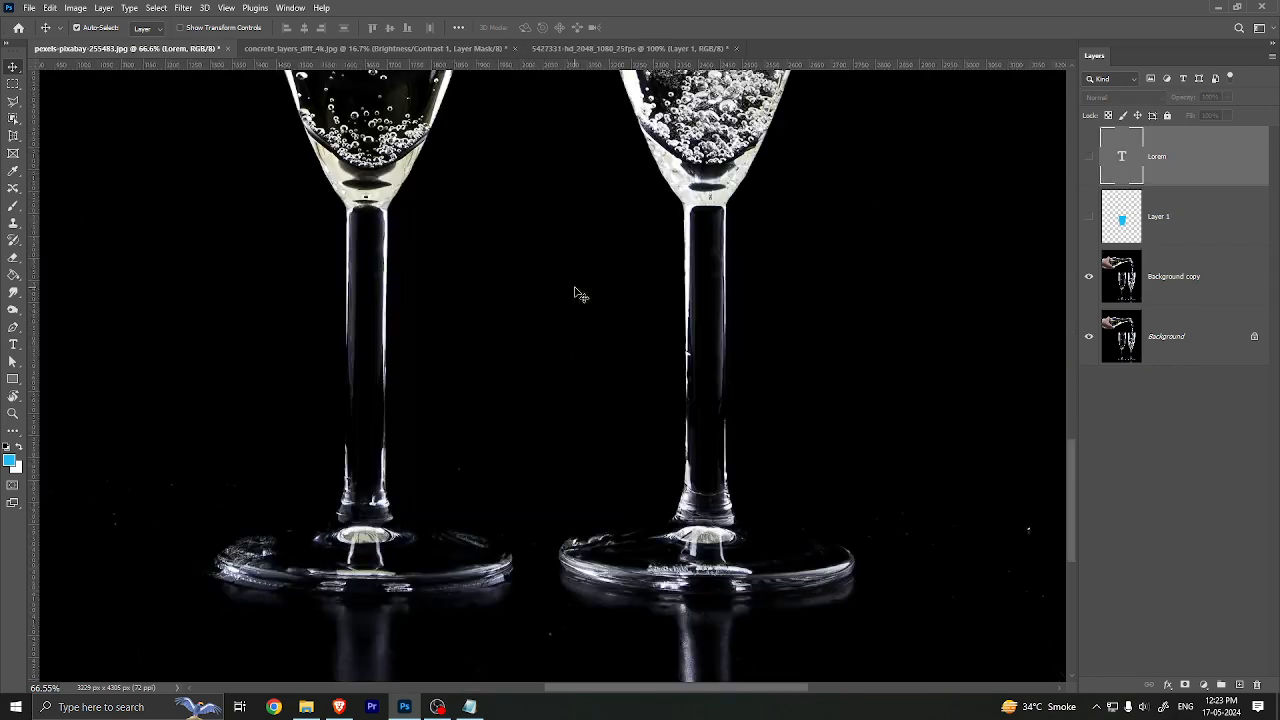
left_click_drag(542, 234, 582, 526)
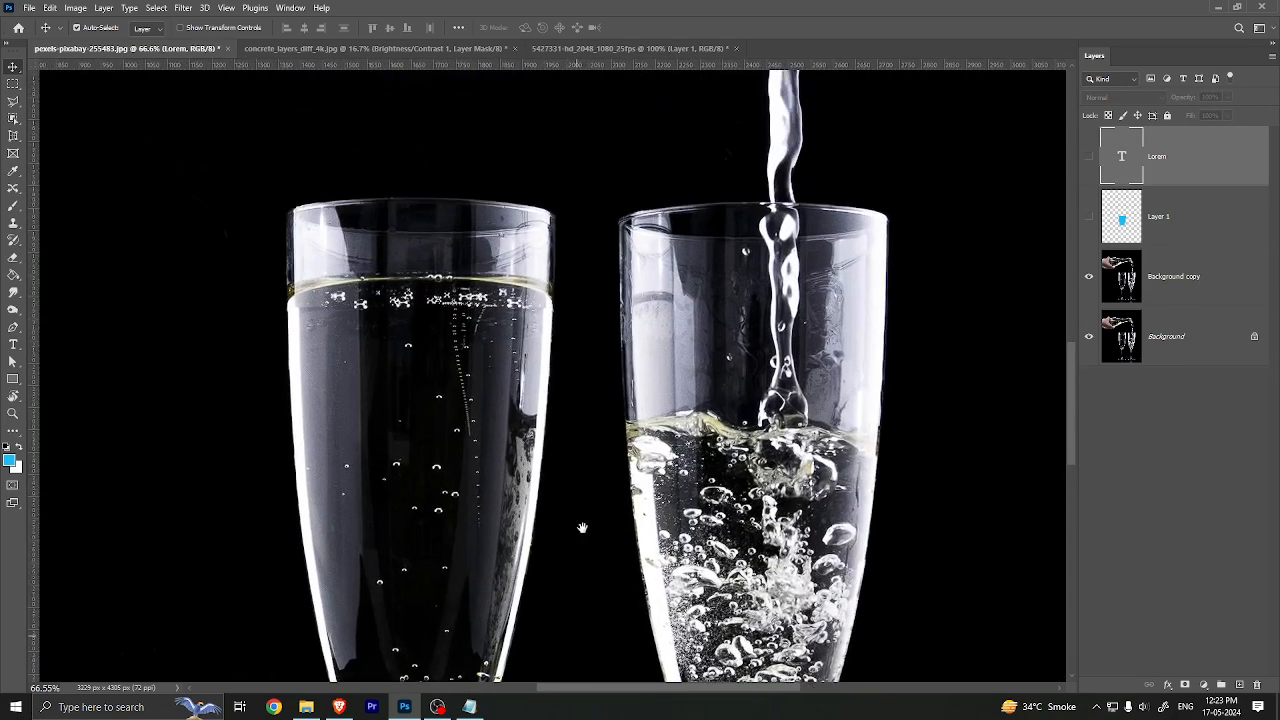
left_click(1088, 158)
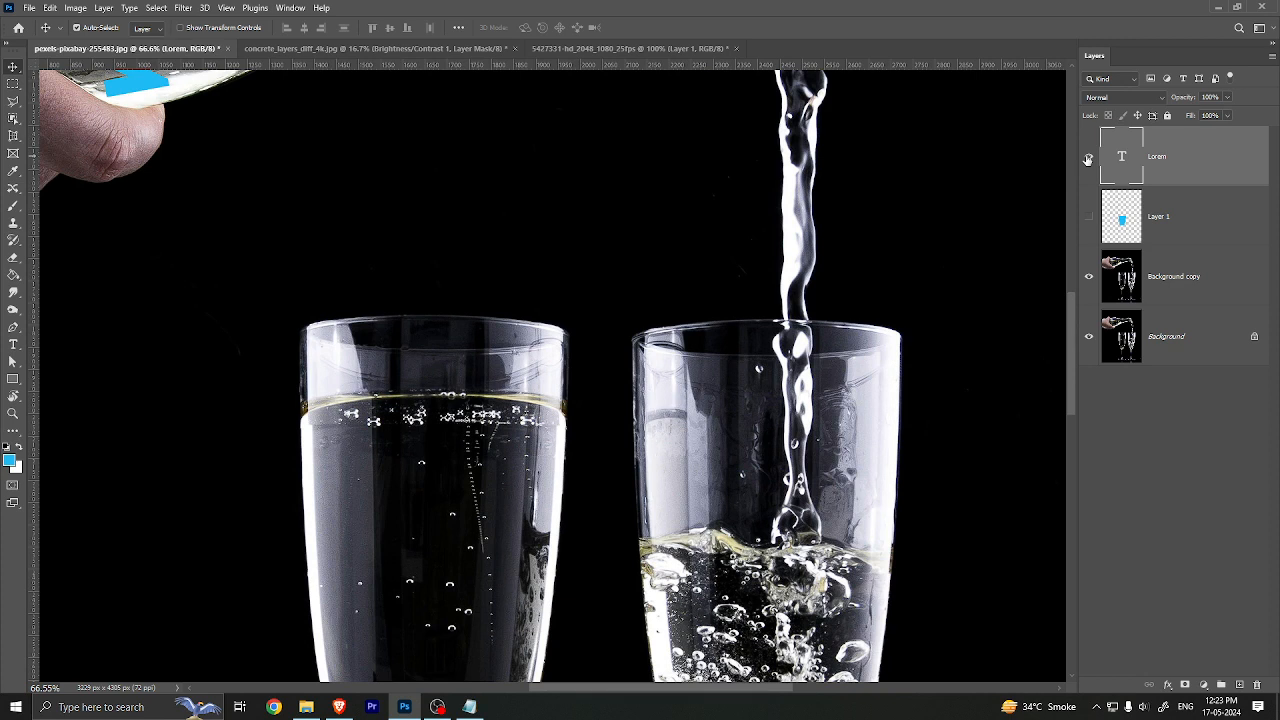
key("Delete")
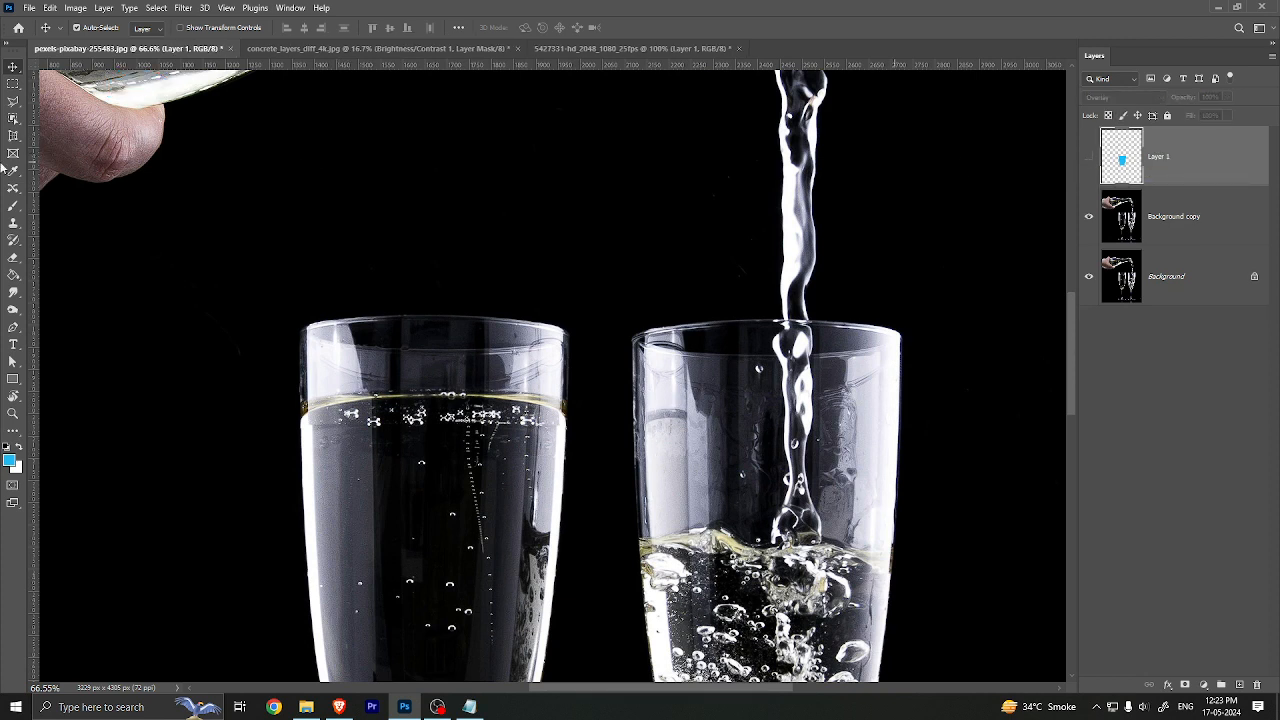
Step: Add a centre-aligned text layer above the first glass with LOREM and IPSUM on separate lines
left_click(13, 344)
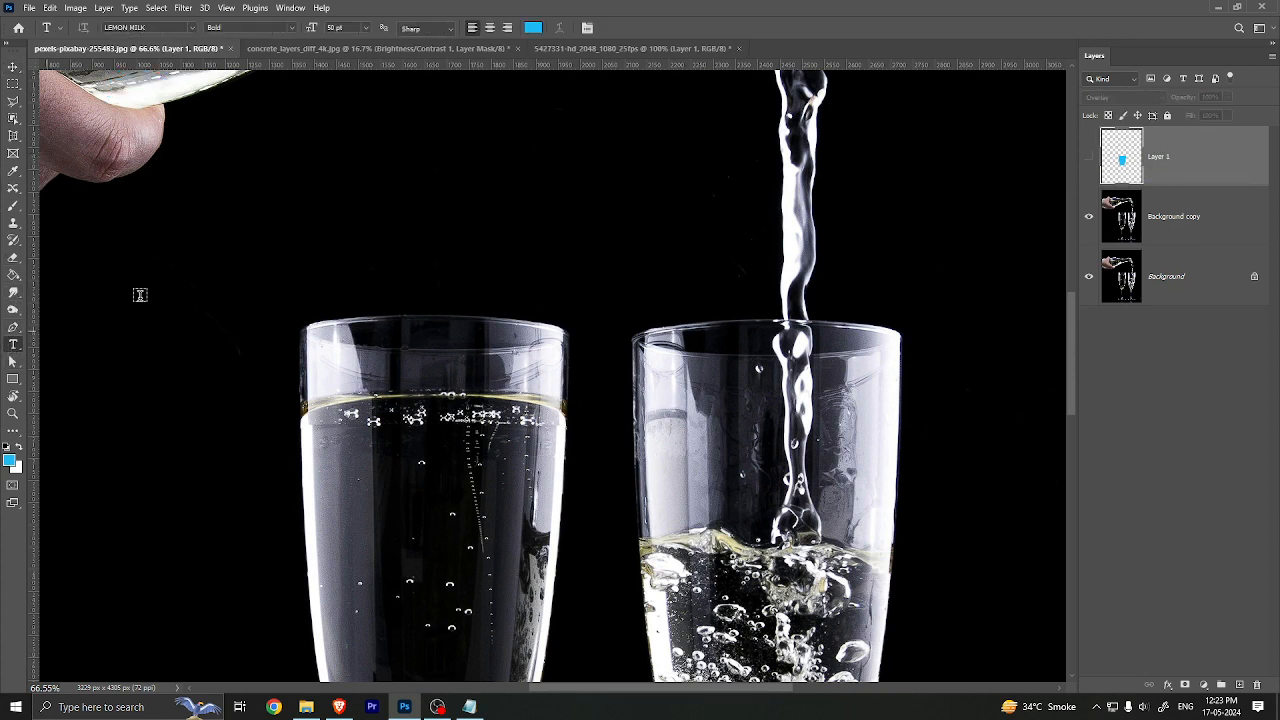
left_click(383, 184)
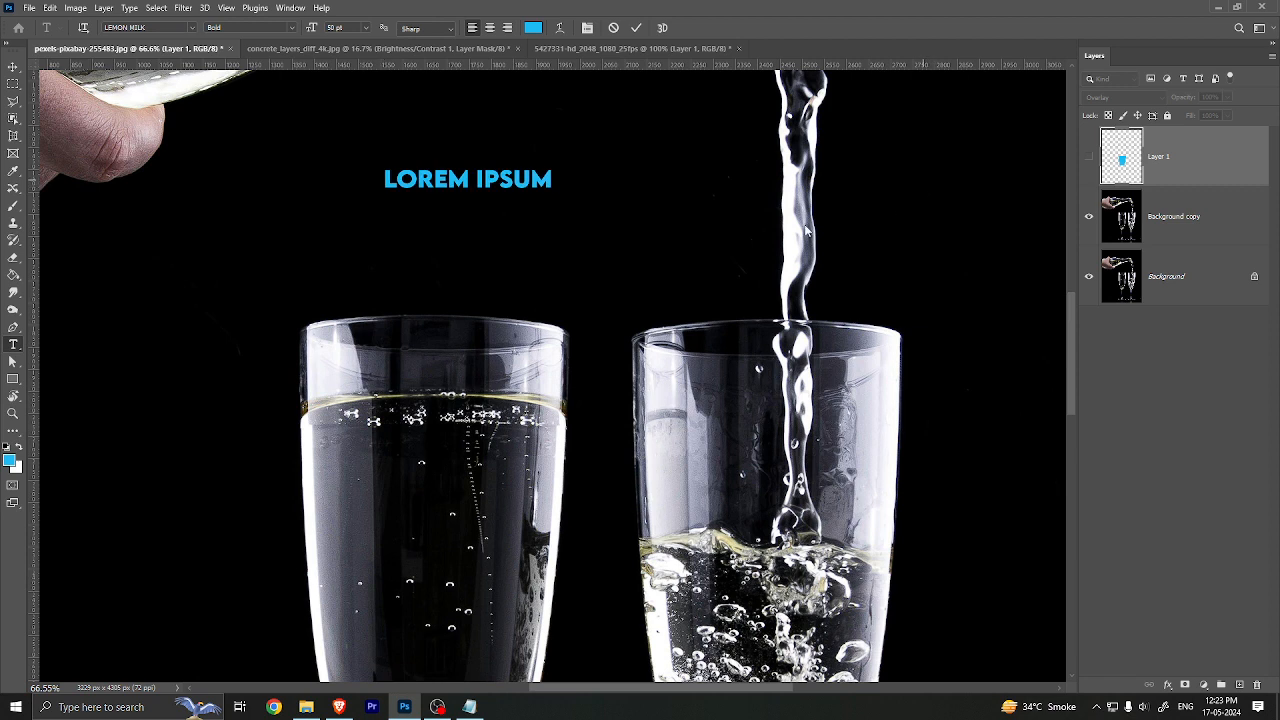
left_click(470, 178)
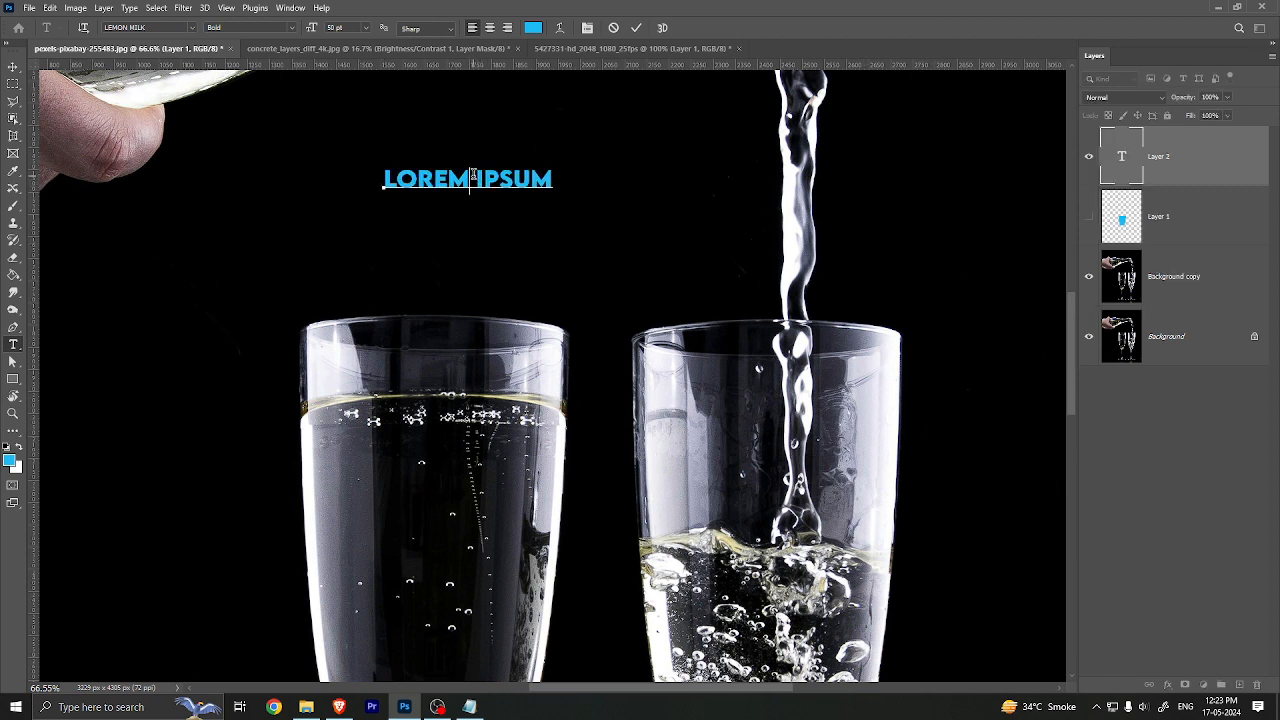
key("Delete")
key("Return")
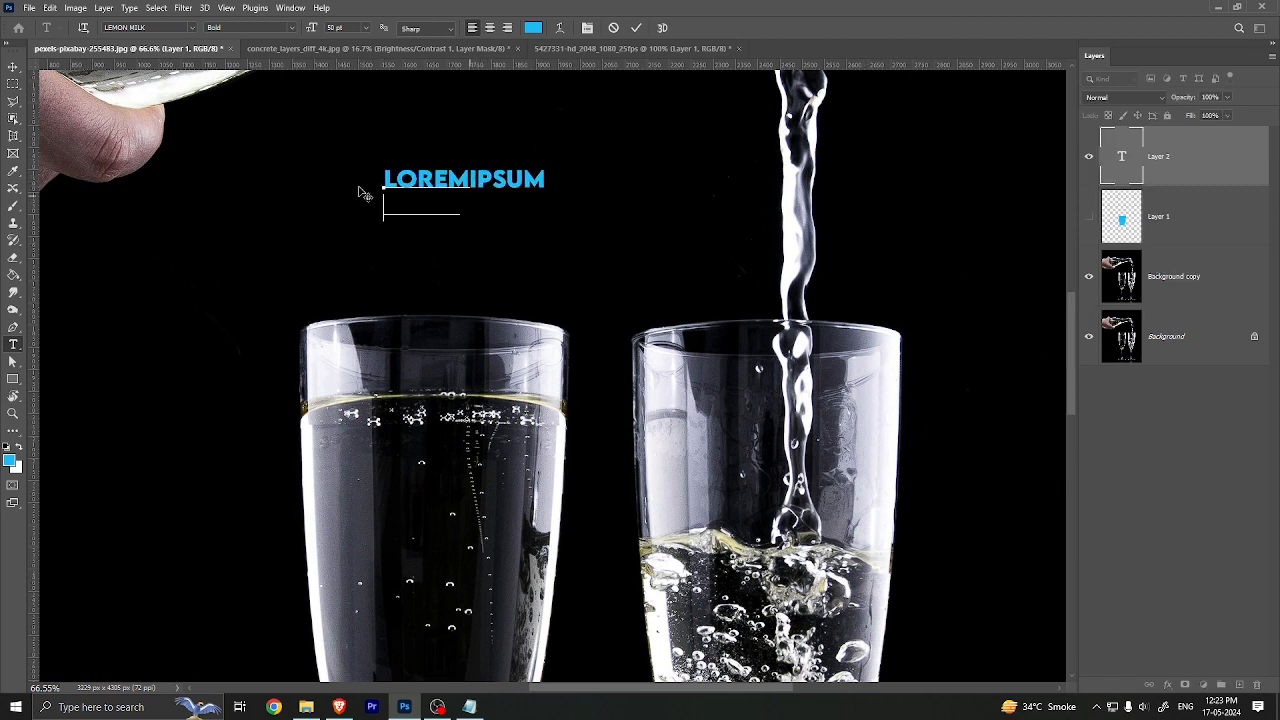
key("ctrl+a")
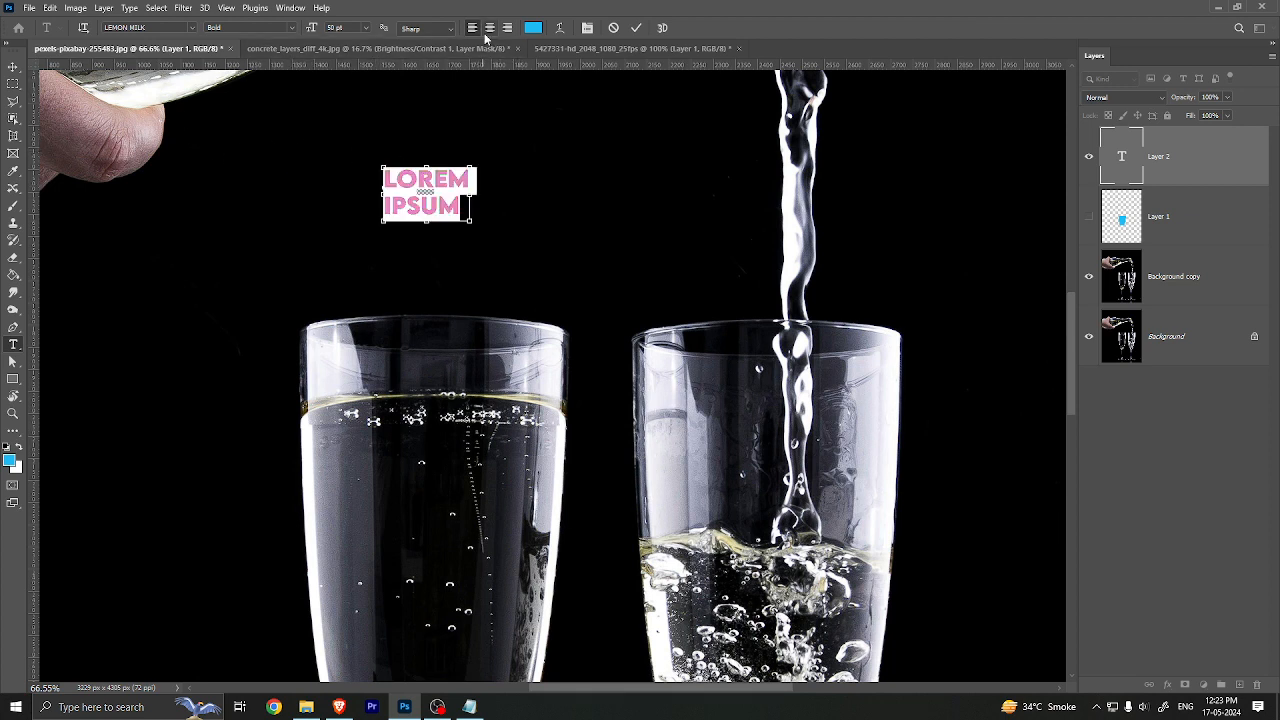
left_click(491, 28)
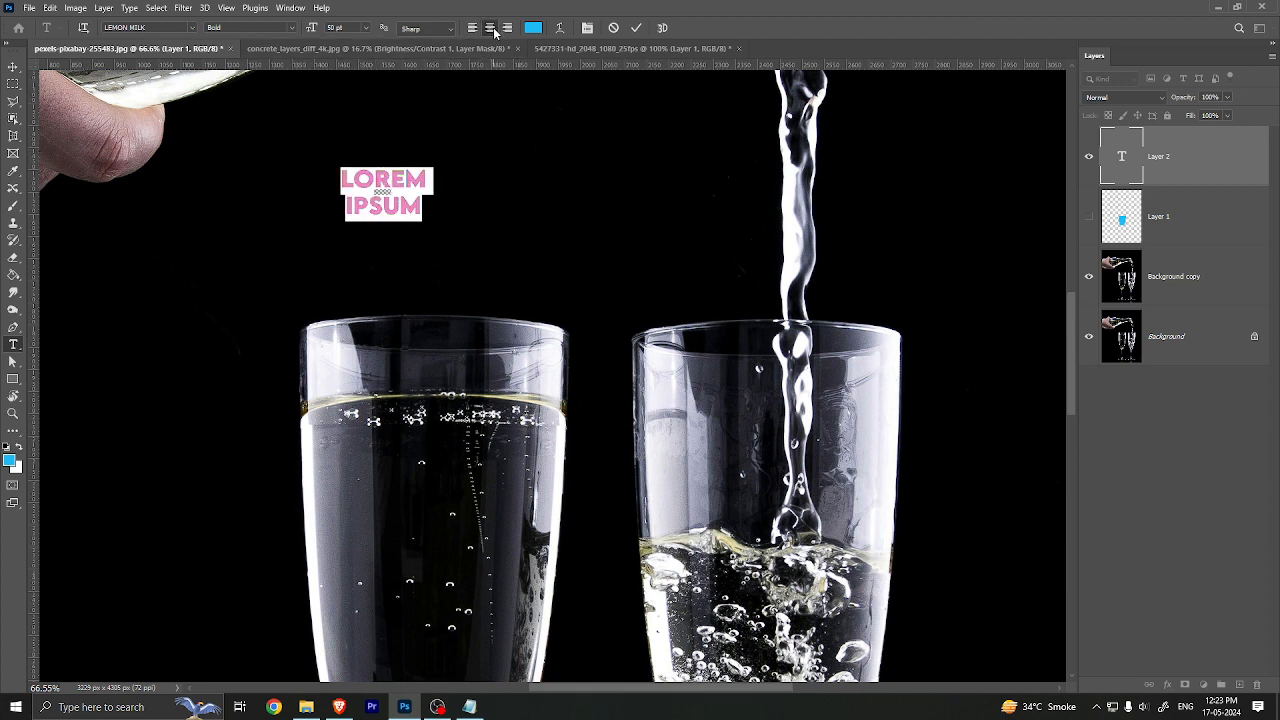
left_click(14, 67)
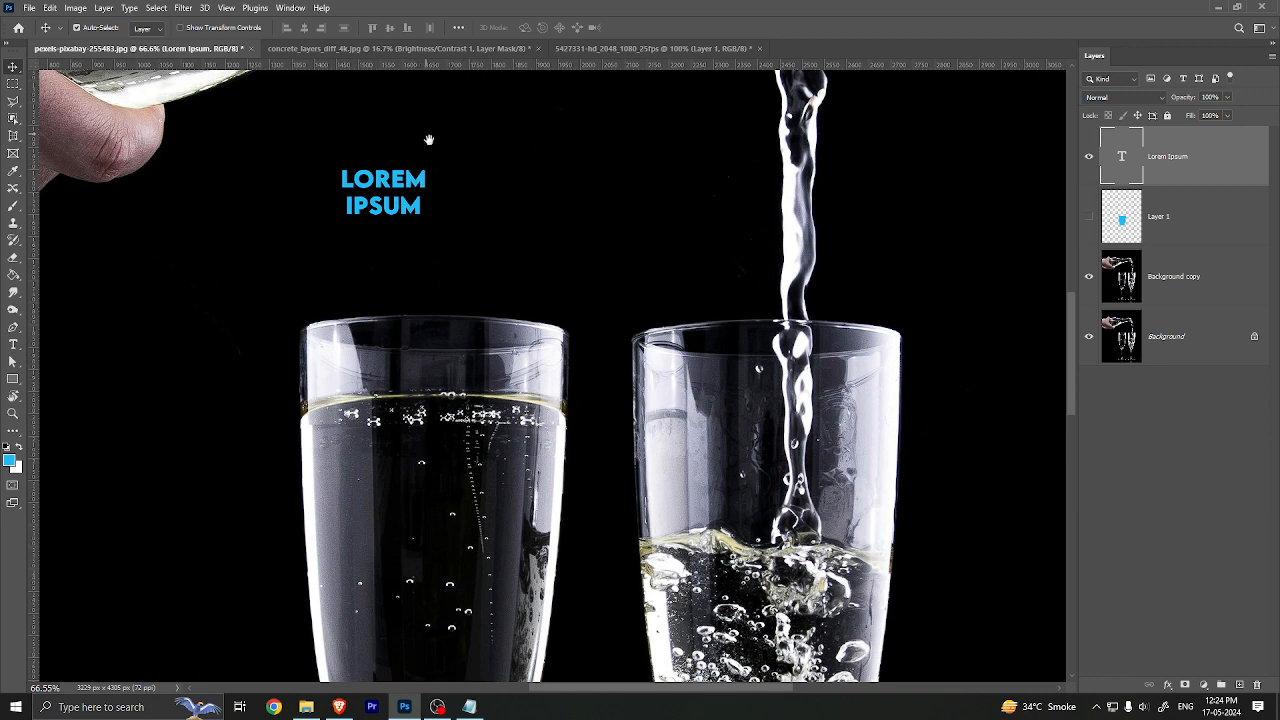
Step: Move the Lorem Ipsum text onto the bottle's body, scale it to about 540% and rotate it about -11.5°
left_click_drag(428, 139, 709, 543)
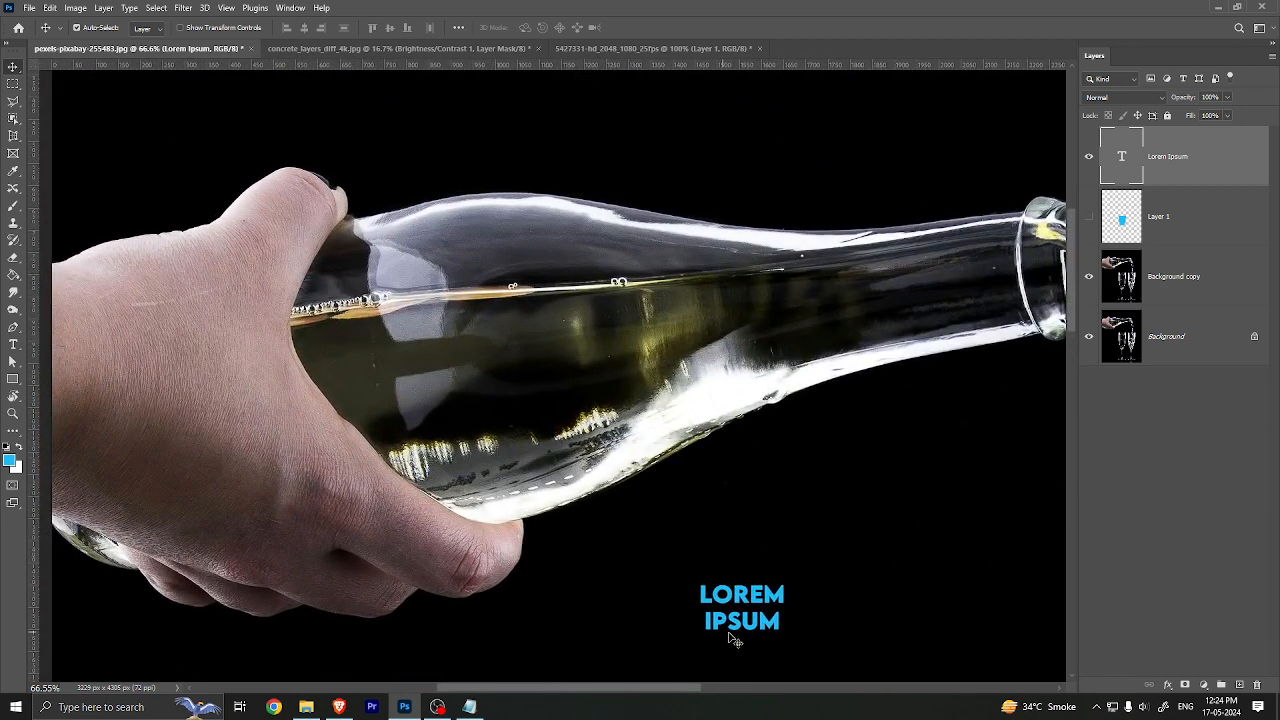
left_click_drag(746, 628, 440, 385)
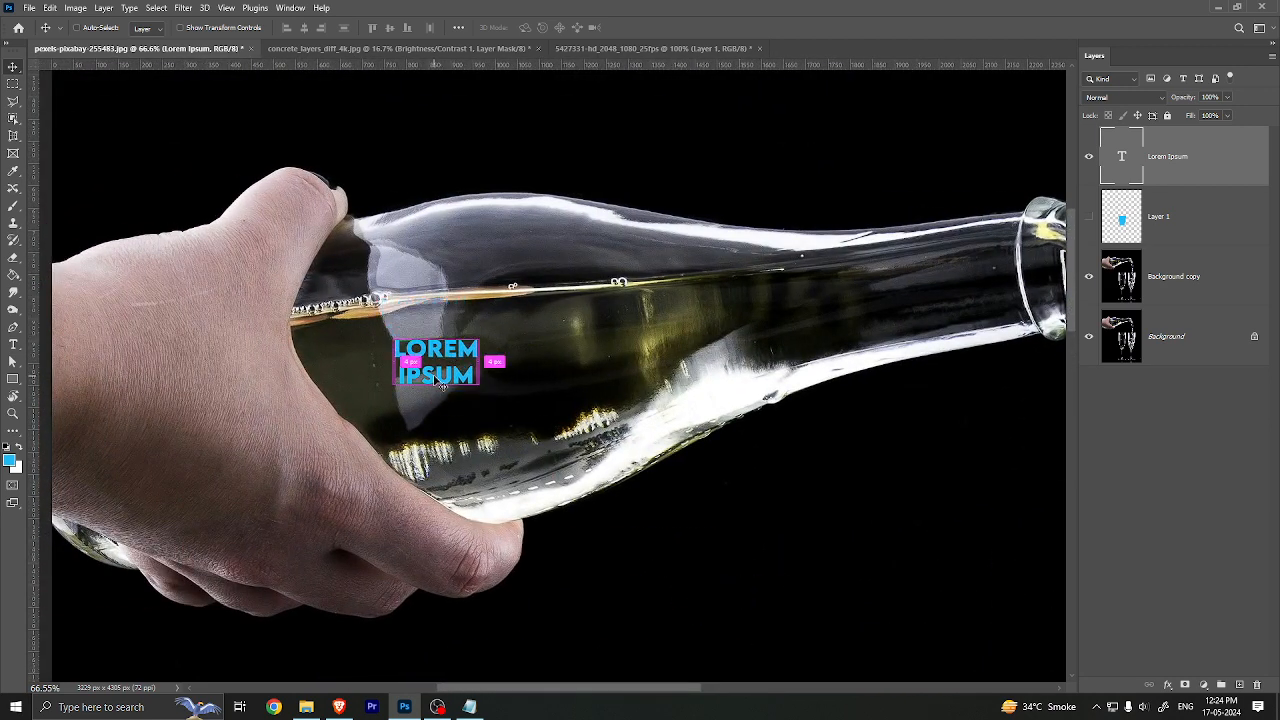
key("ctrl+t")
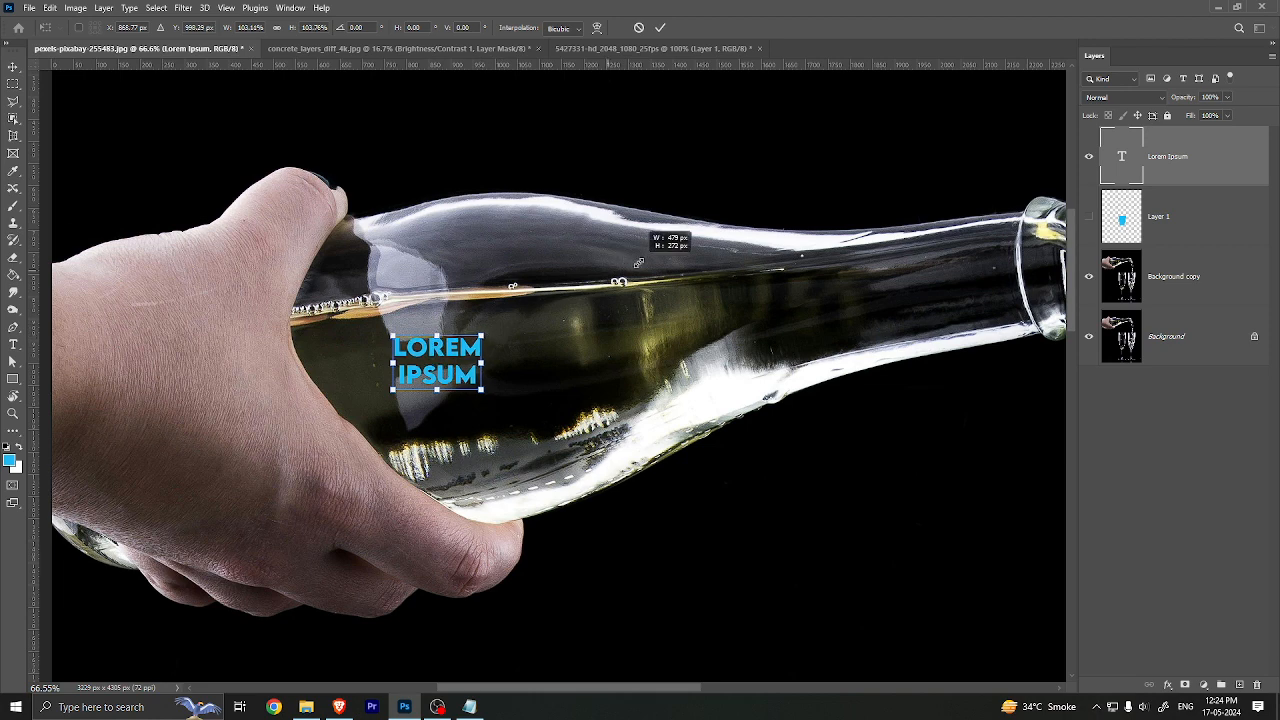
left_click_drag(638, 262, 711, 223)
left_click_drag(578, 261, 540, 319)
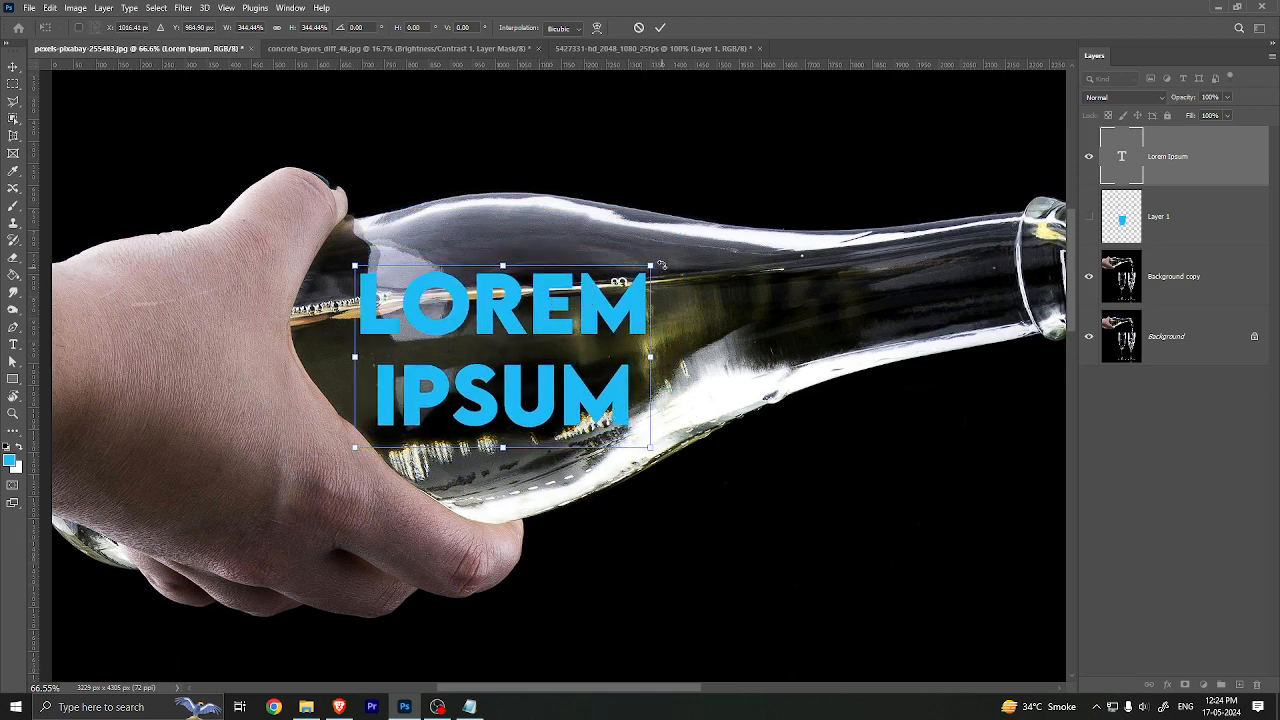
left_click_drag(652, 265, 702, 166)
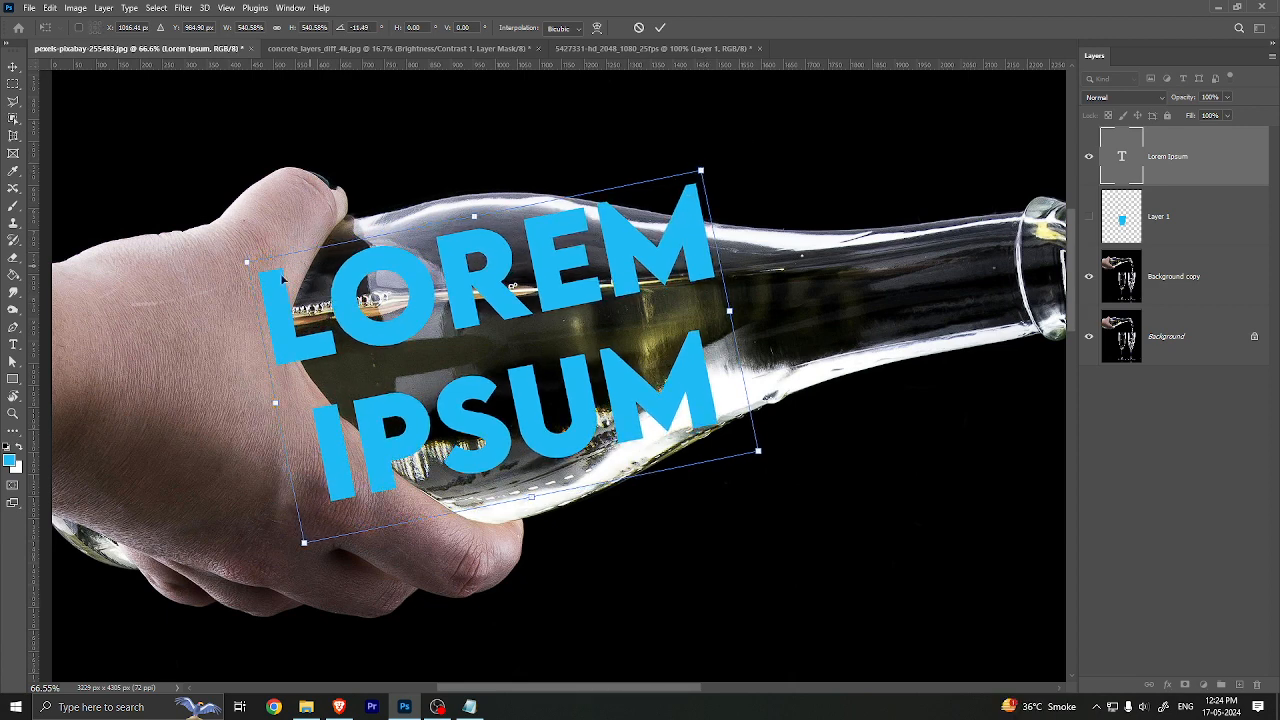
left_click_drag(419, 317, 419, 308)
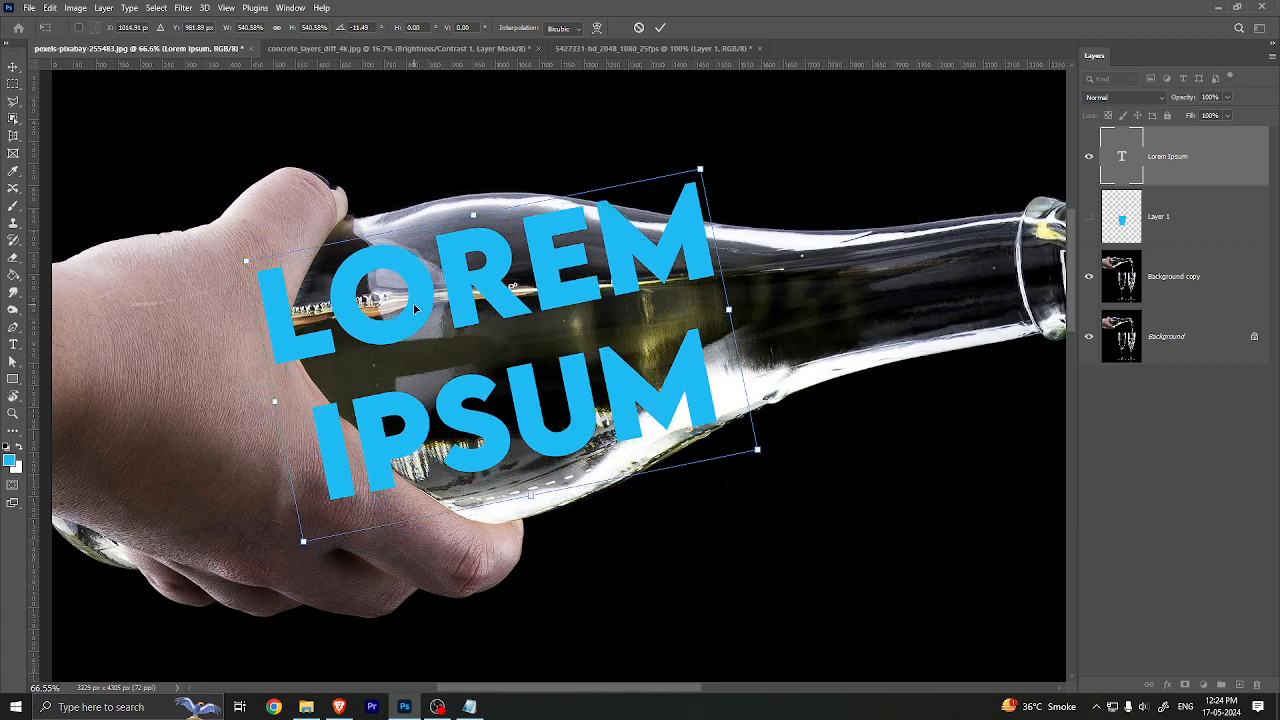
key("Return")
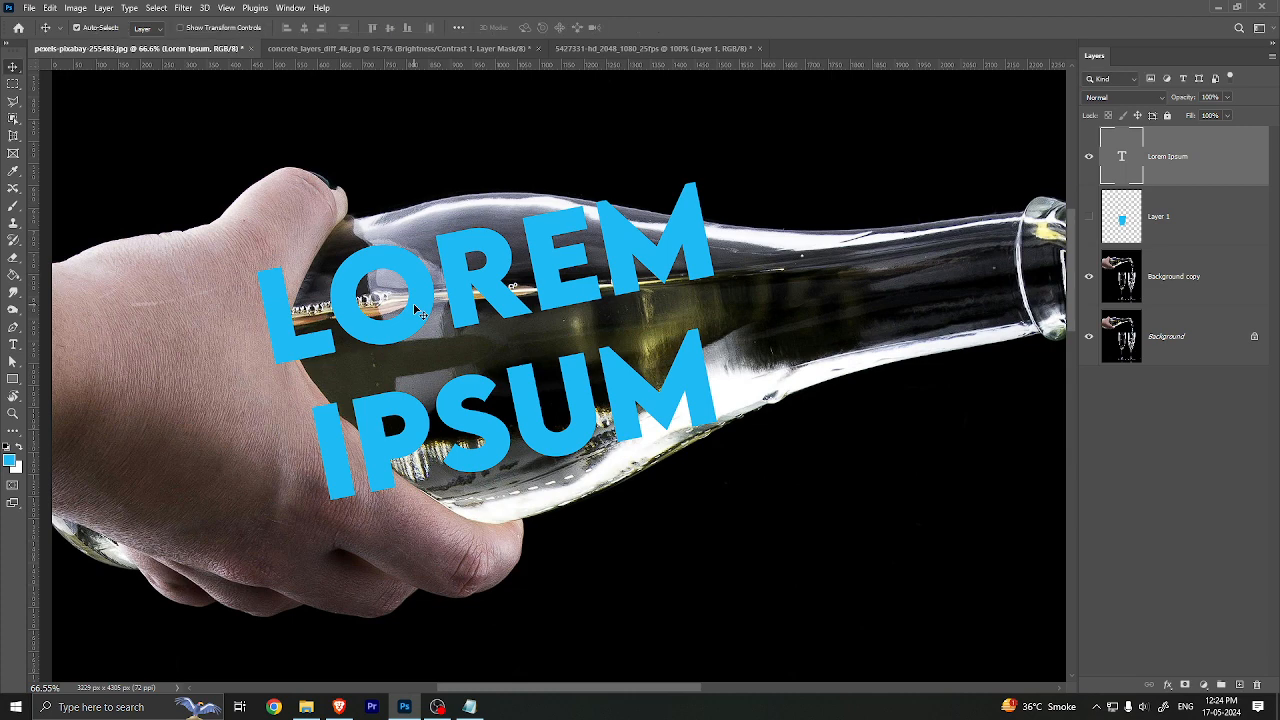
Step: Convert the Lorem Ipsum text layer to a smart object and open its contents for editing
right_click(1244, 158)
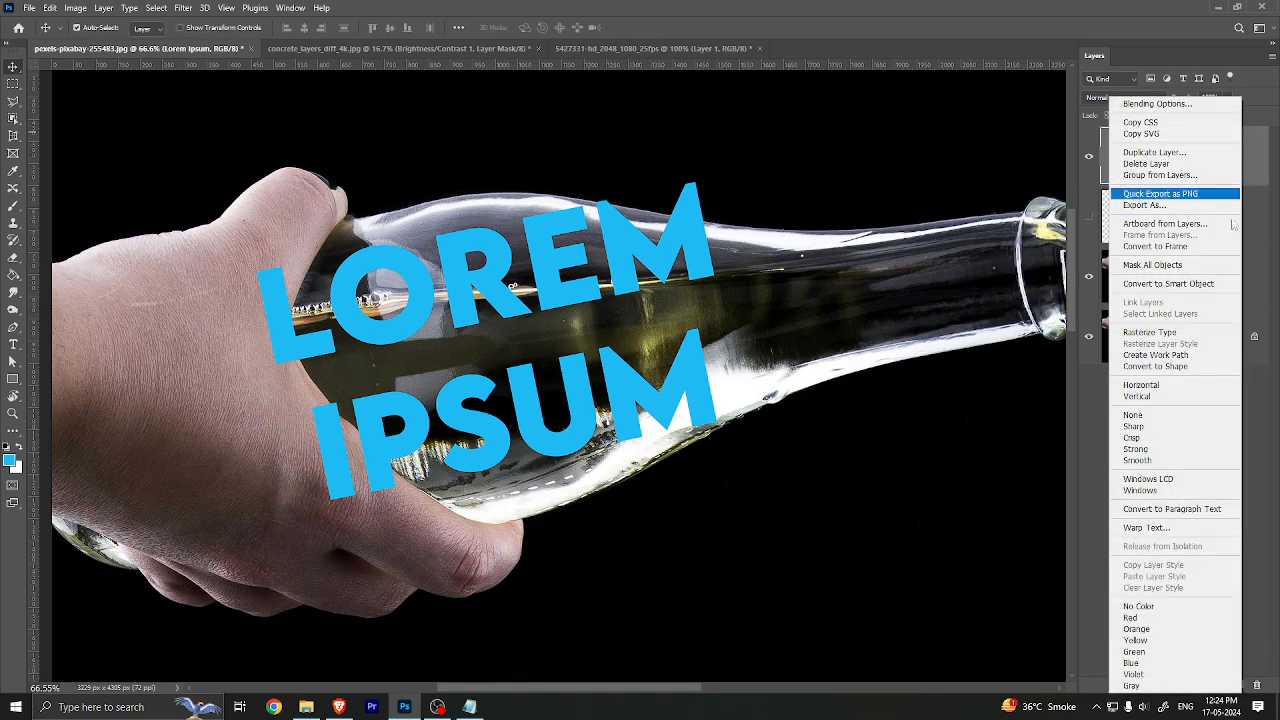
left_click(1221, 285)
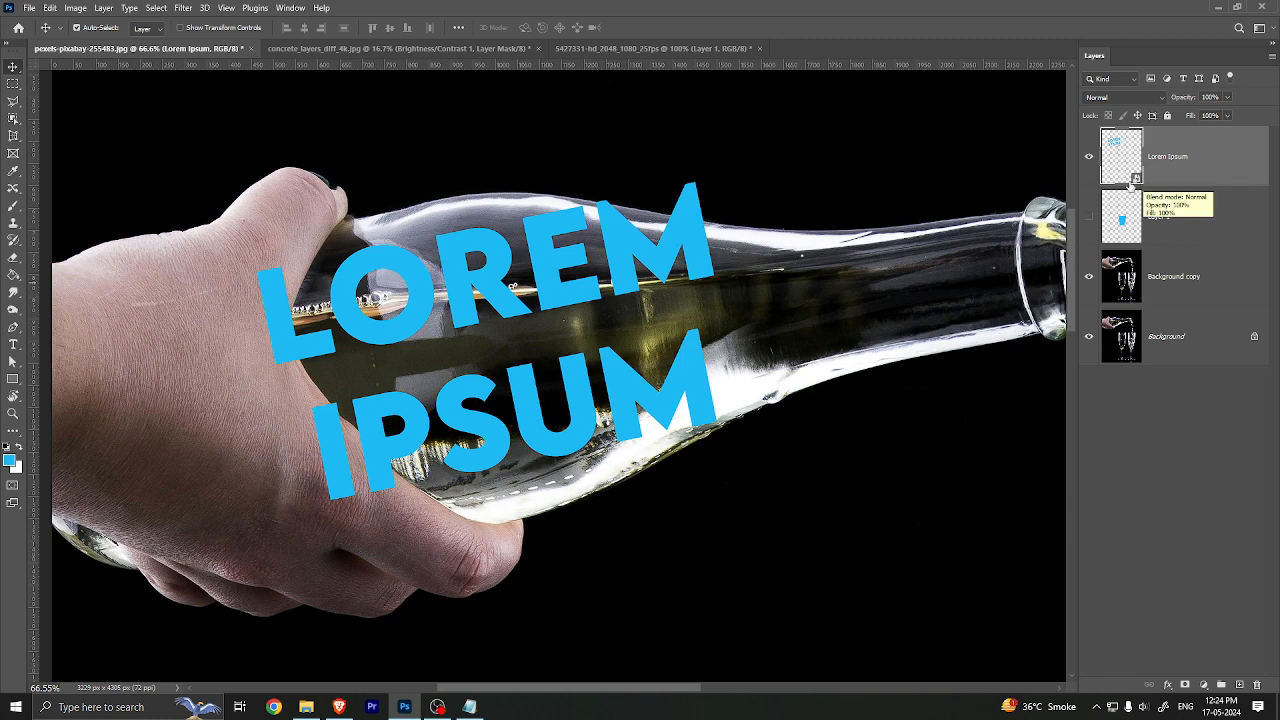
double_click(1136, 181)
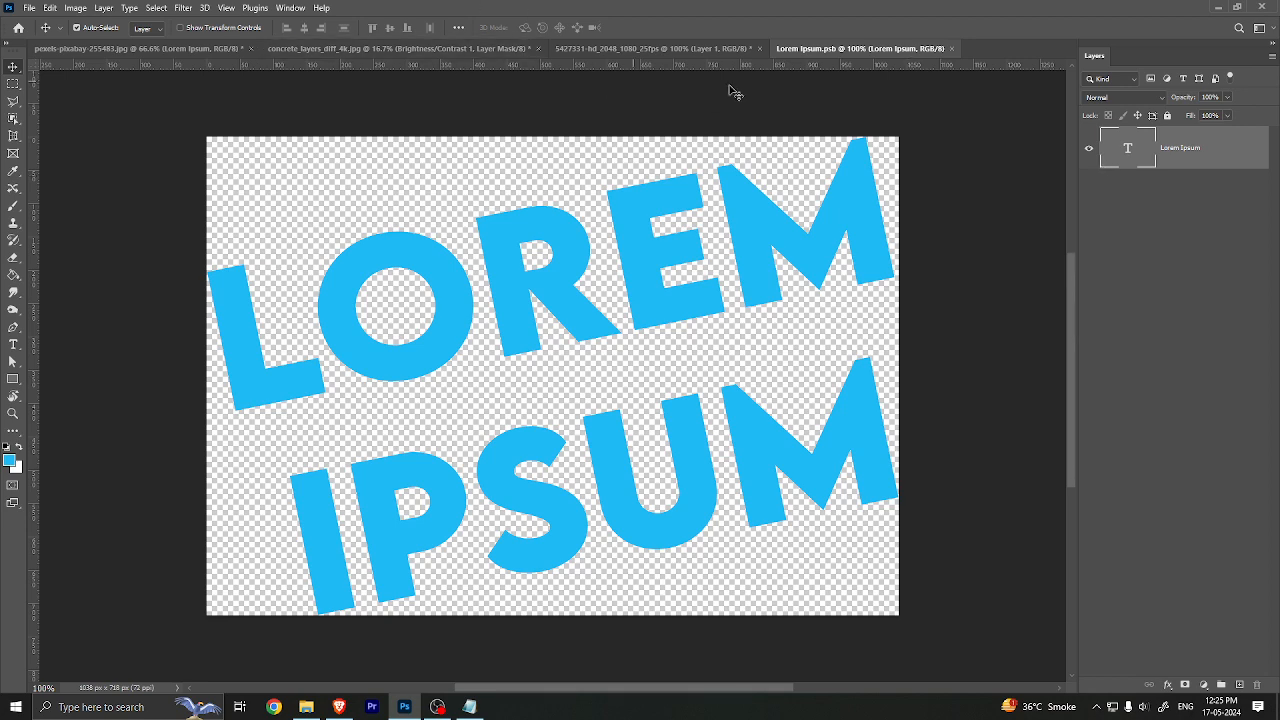
Step: Close the 5427331-hd_2048_1080_25fps video document
left_click(672, 49)
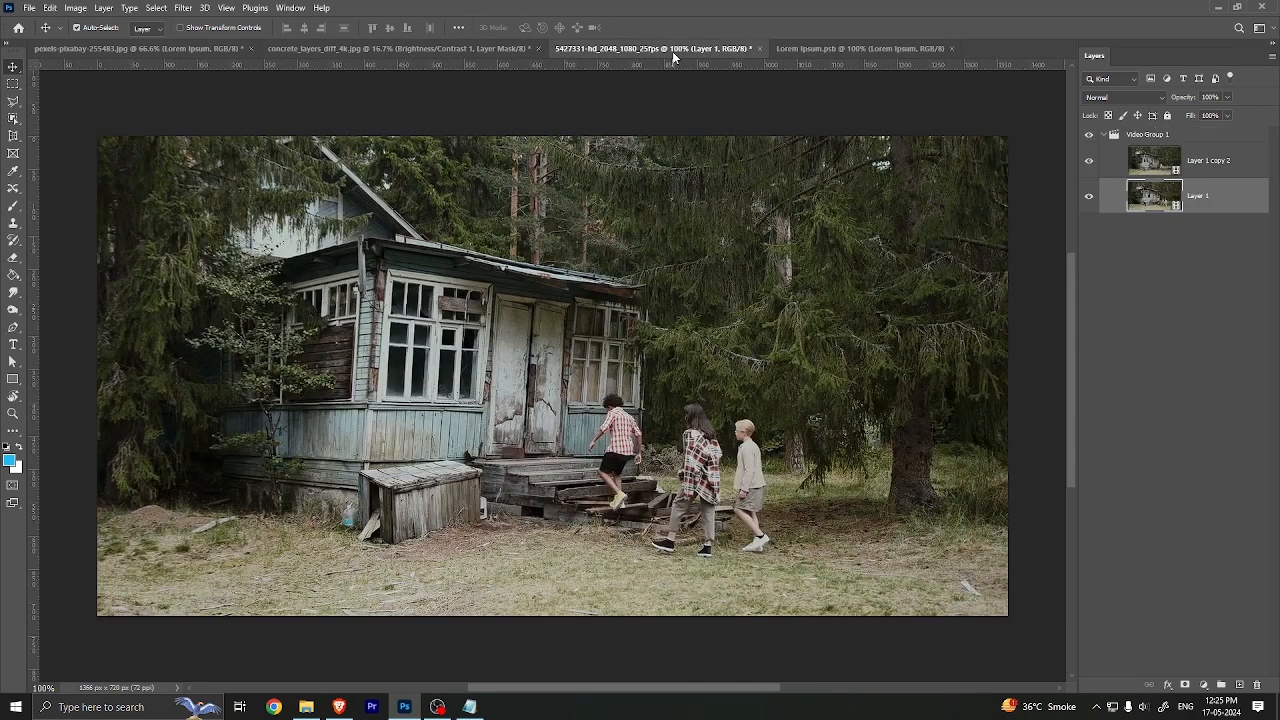
left_click(759, 48)
left_click(627, 259)
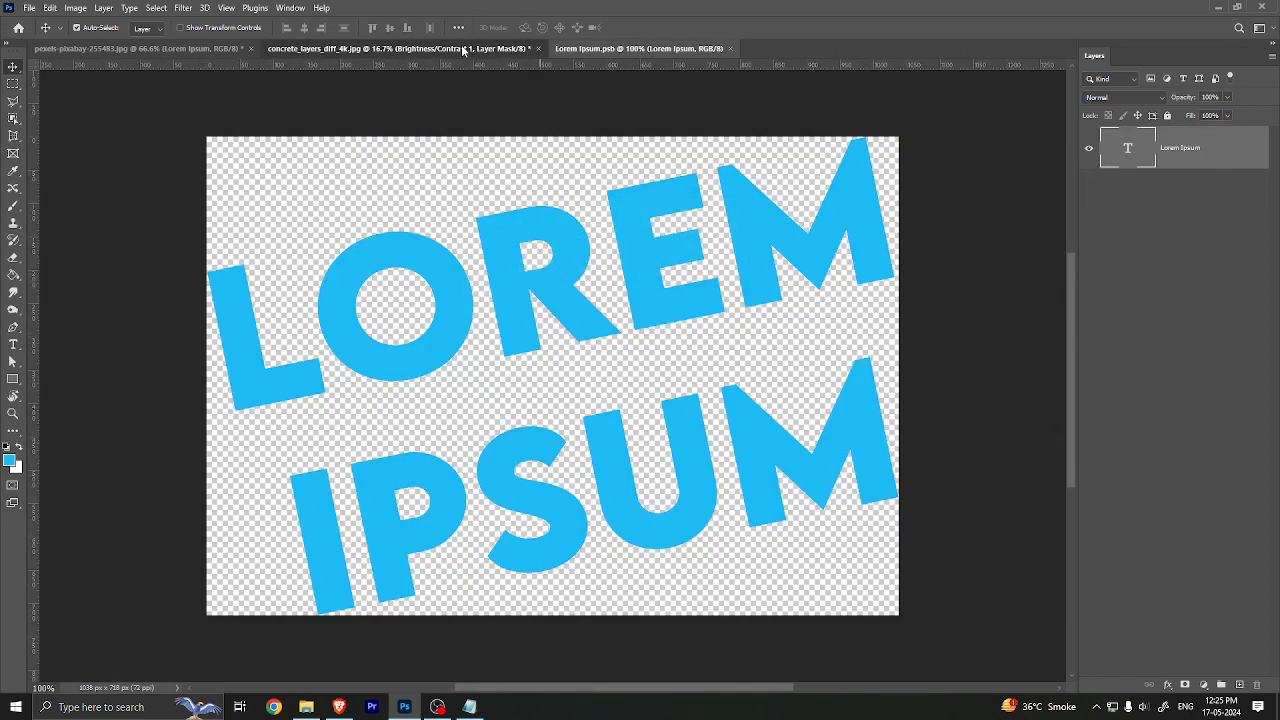
Step: Close the concrete_layers_diff_4k.jpg document without saving and return to the pexels-pixabay-255483.jpg document
left_click(528, 48)
left_click(541, 47)
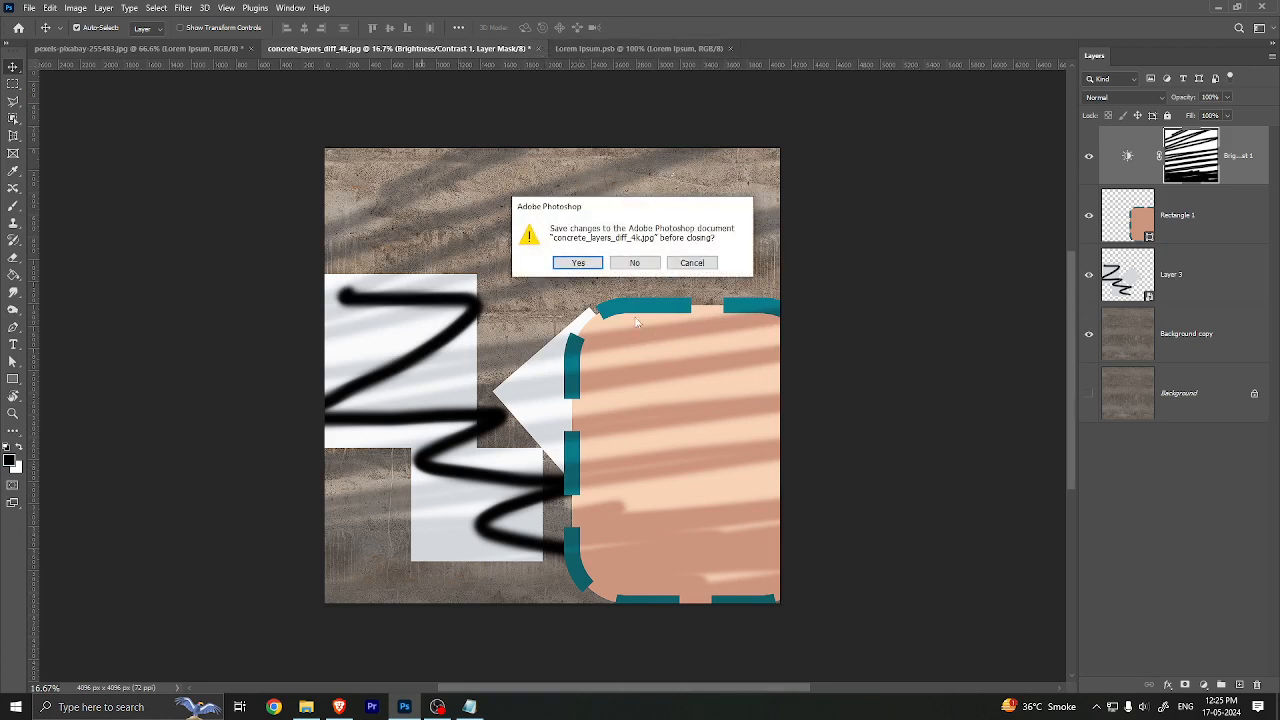
left_click(636, 263)
left_click(200, 48)
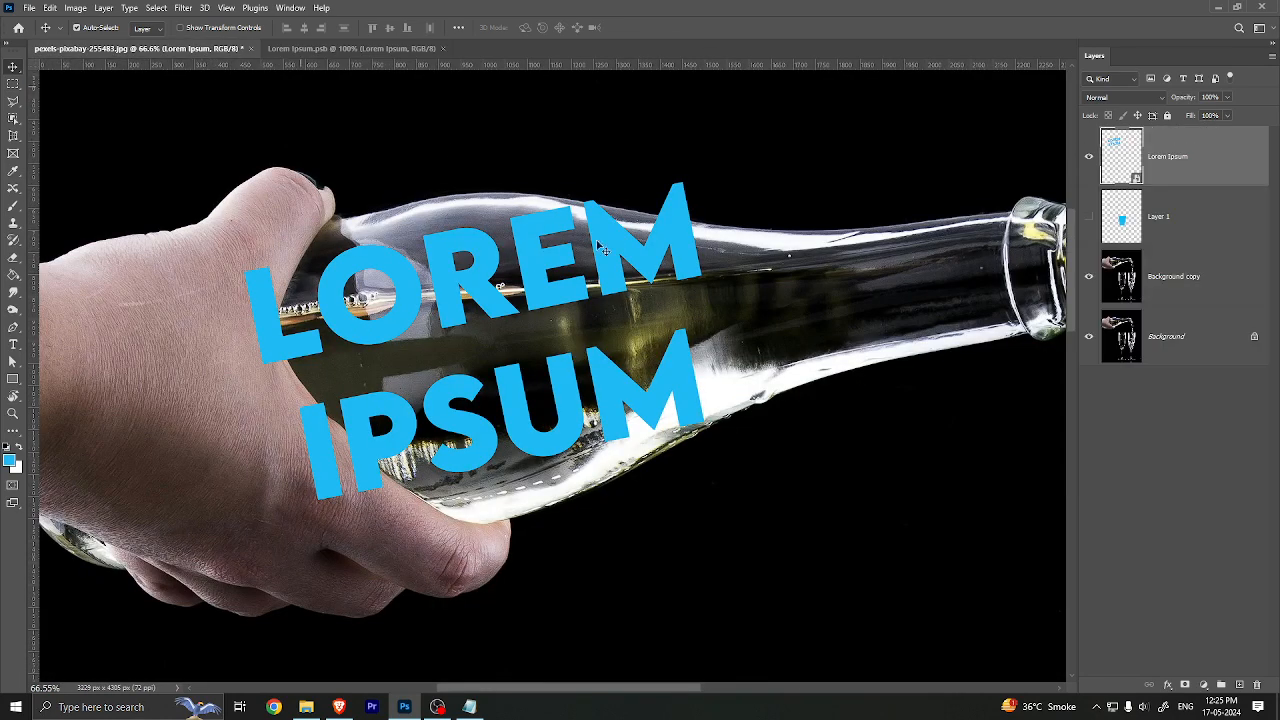
Step: Undo the Lorem Ipsum layer's smart object conversion together with its earlier scaling and rotation
key("ctrl+t")
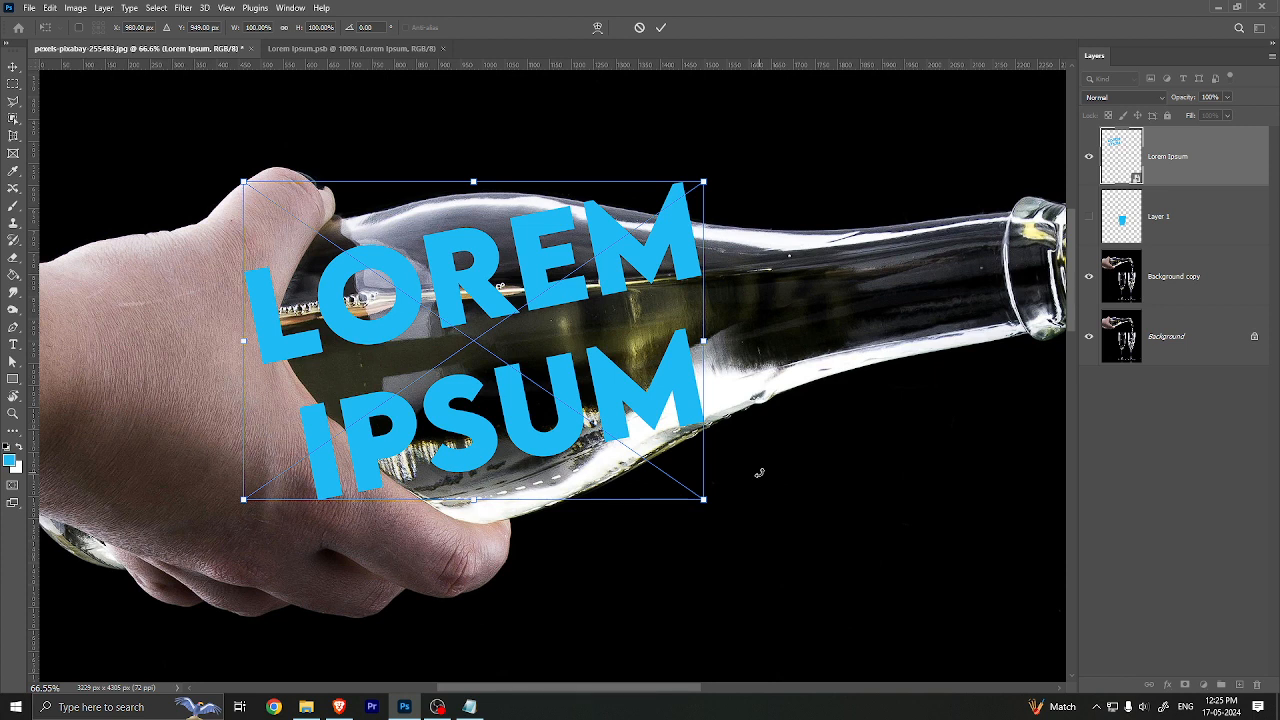
key("Return")
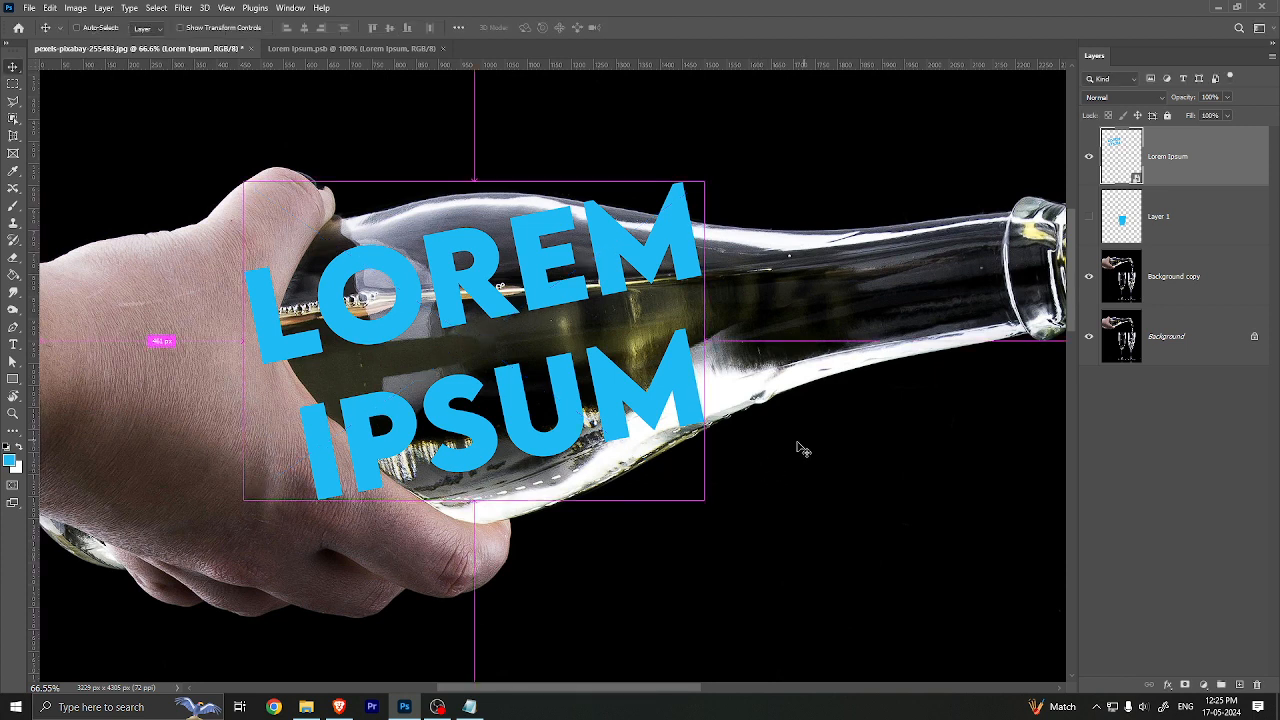
key("ctrl+z")
key("ctrl+z")
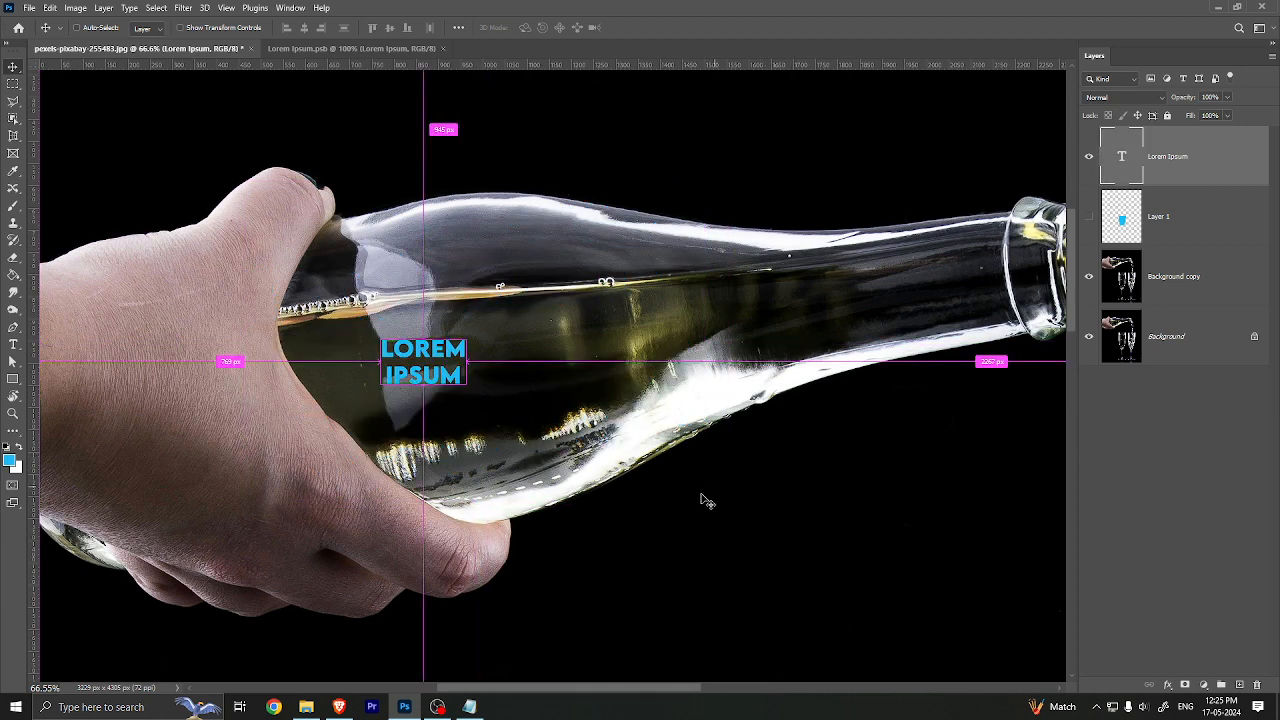
Step: Scale the Lorem Ipsum text to about 560% and move it over the bottle's body
key("ctrl+t")
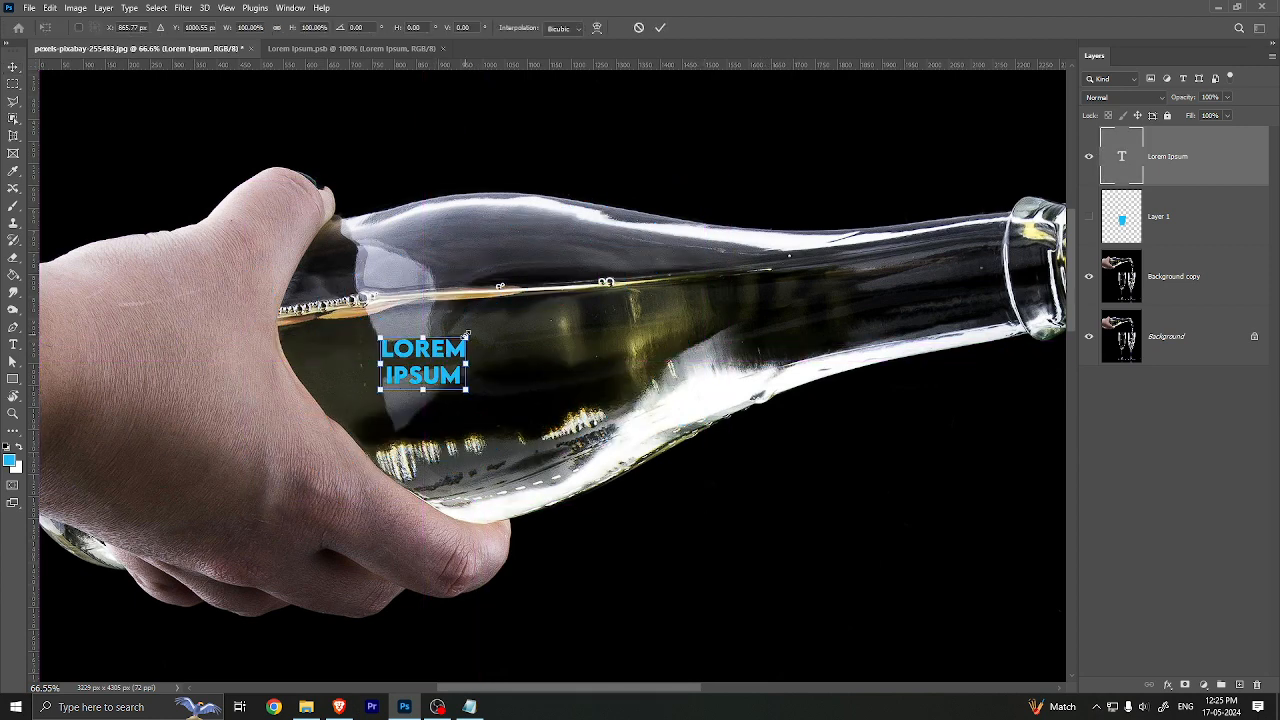
left_click_drag(464, 341, 896, 147)
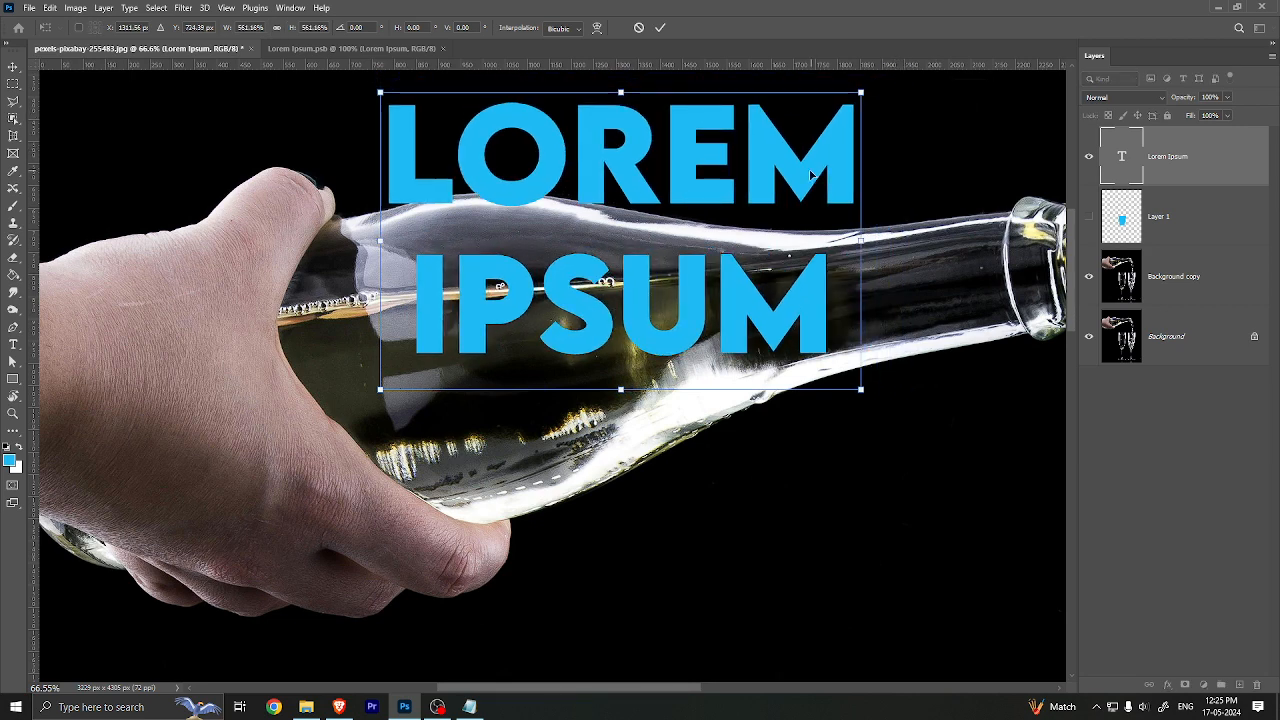
left_click_drag(809, 171, 762, 258)
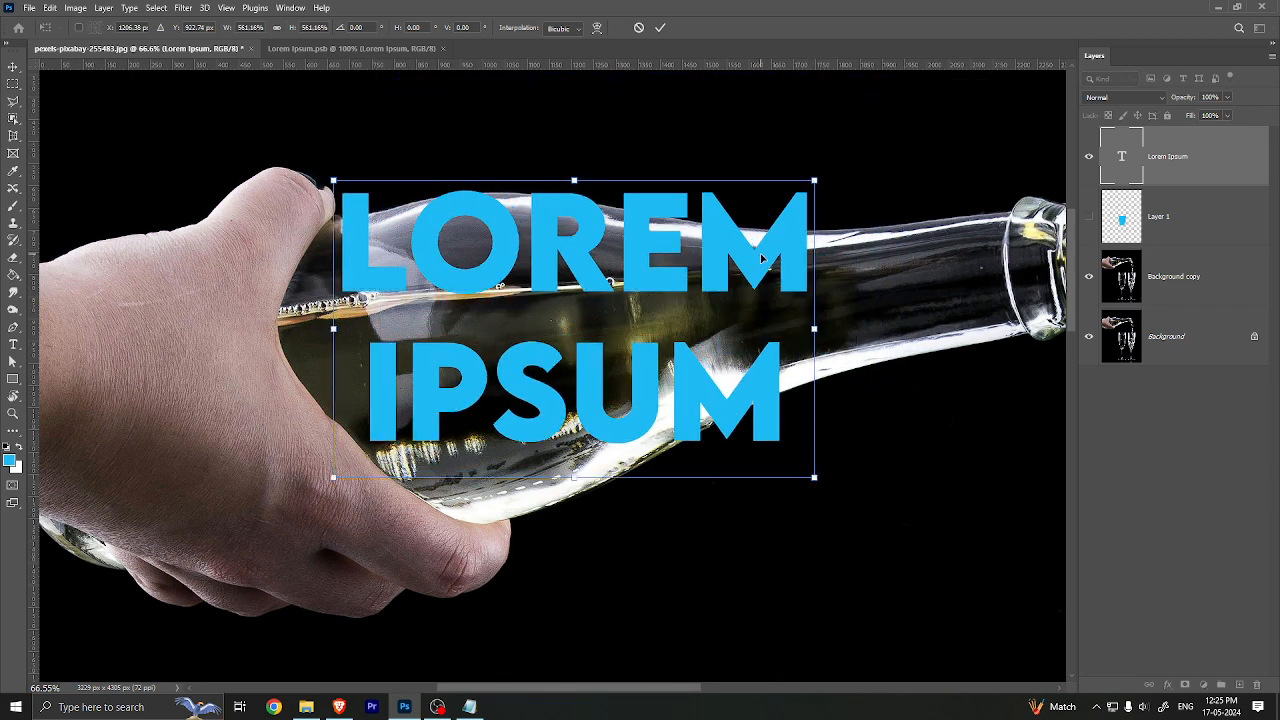
key("Return")
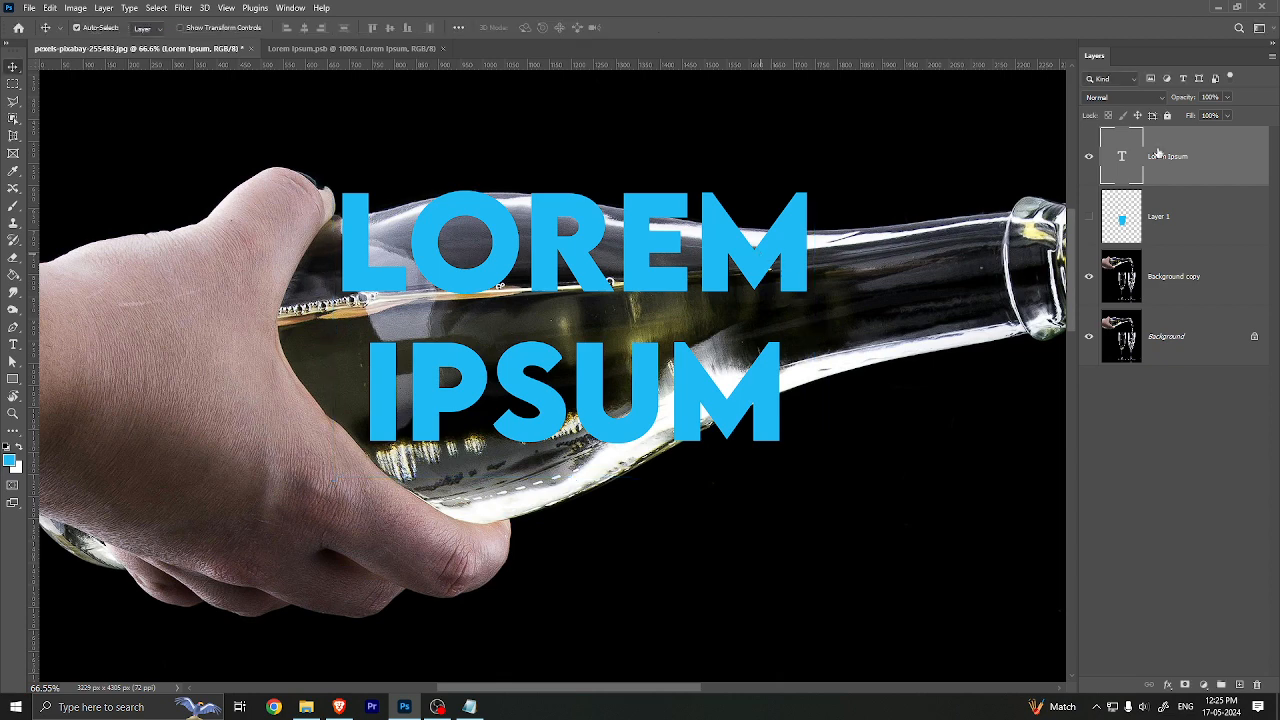
Step: Convert the Lorem Ipsum text layer to a smart object and move it towards the hand on the bottle
right_click(1230, 158)
left_click(1175, 284)
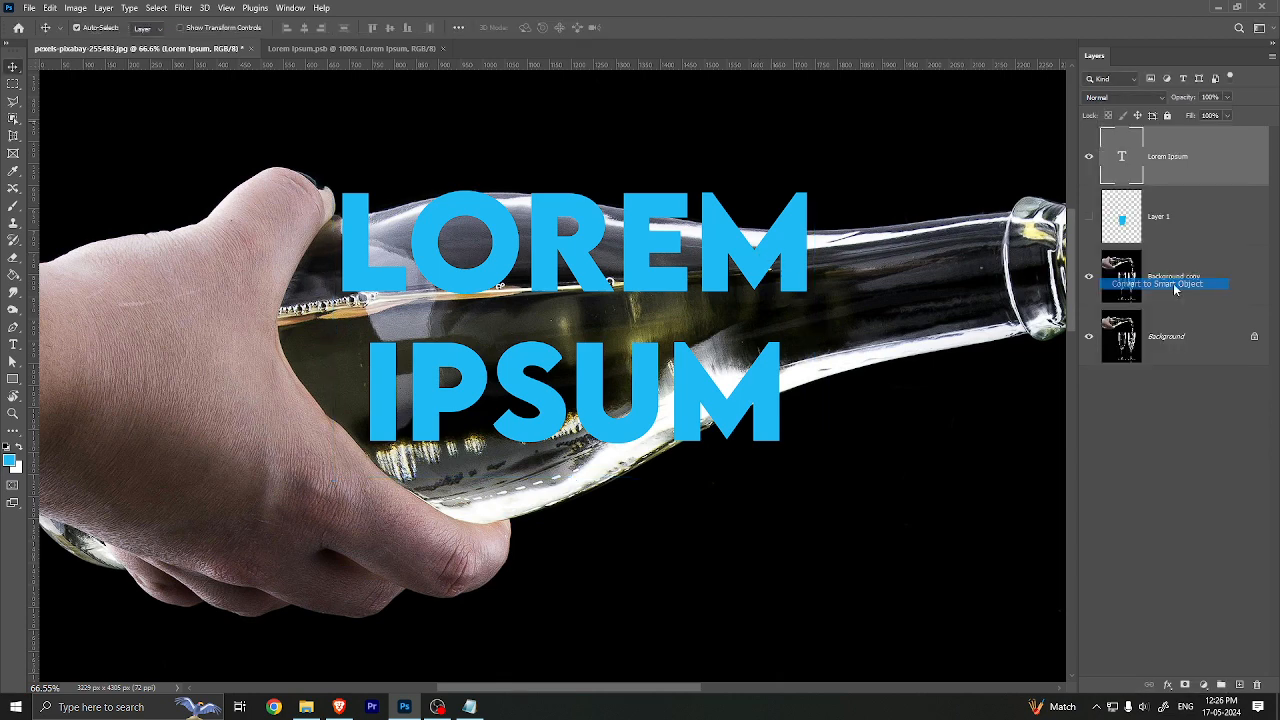
left_click_drag(614, 258, 548, 302)
key("ctrl+z")
key("ctrl+z")
left_click_drag(706, 254, 609, 296)
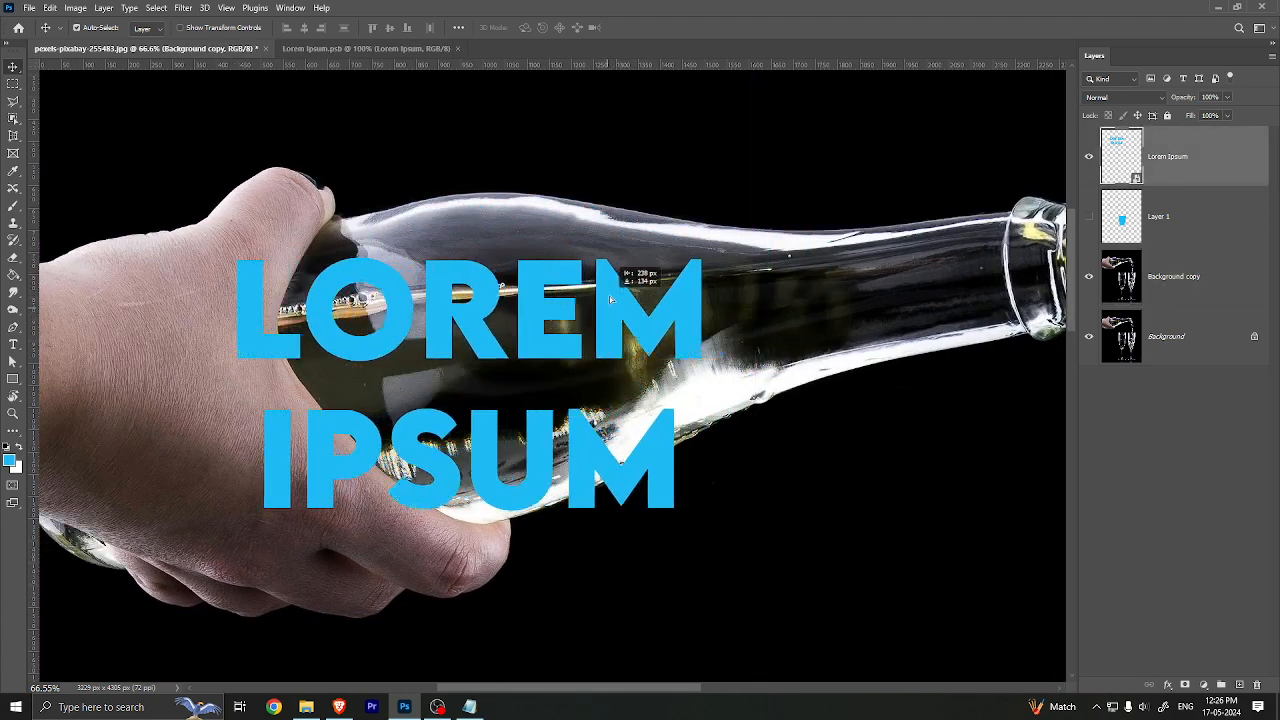
Step: Rotate the Lorem Ipsum smart object about -11° and scale it to about 76% inside the bottle's outline
key("ctrl+t")
left_click_drag(726, 232, 680, 182)
left_click_drag(679, 181, 676, 176)
left_click_drag(538, 322, 554, 293)
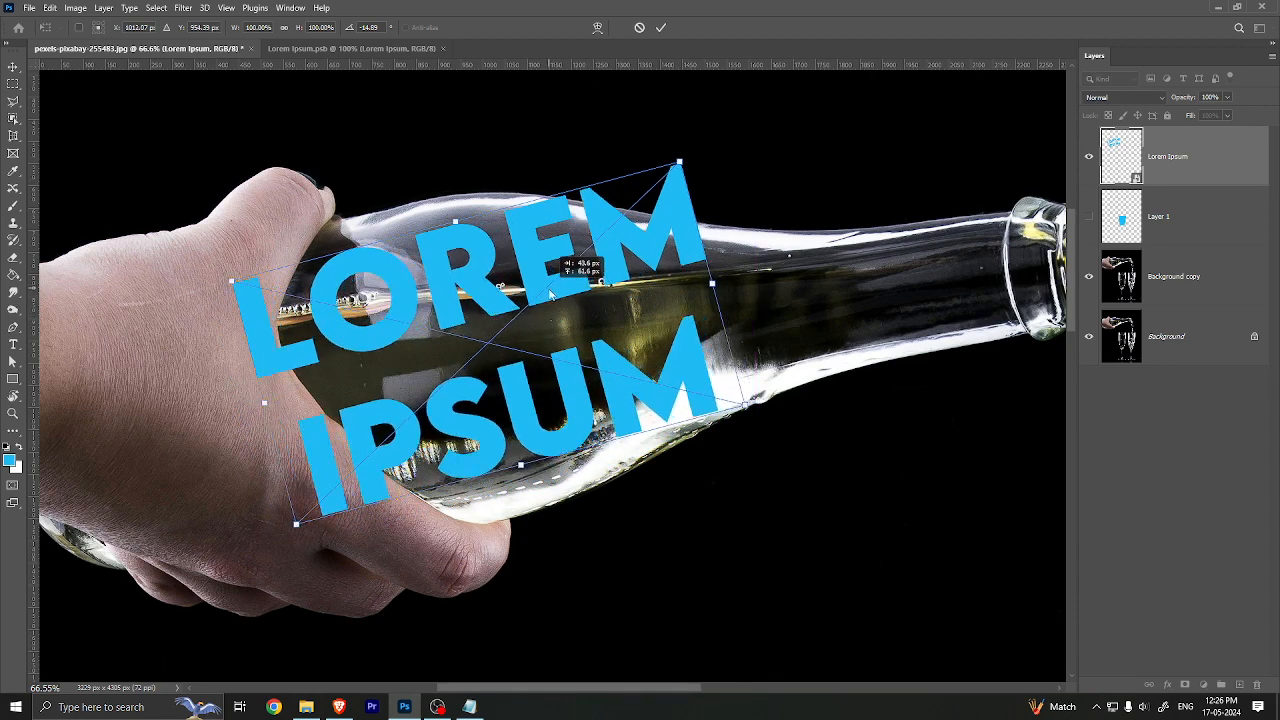
left_click_drag(688, 140, 620, 249)
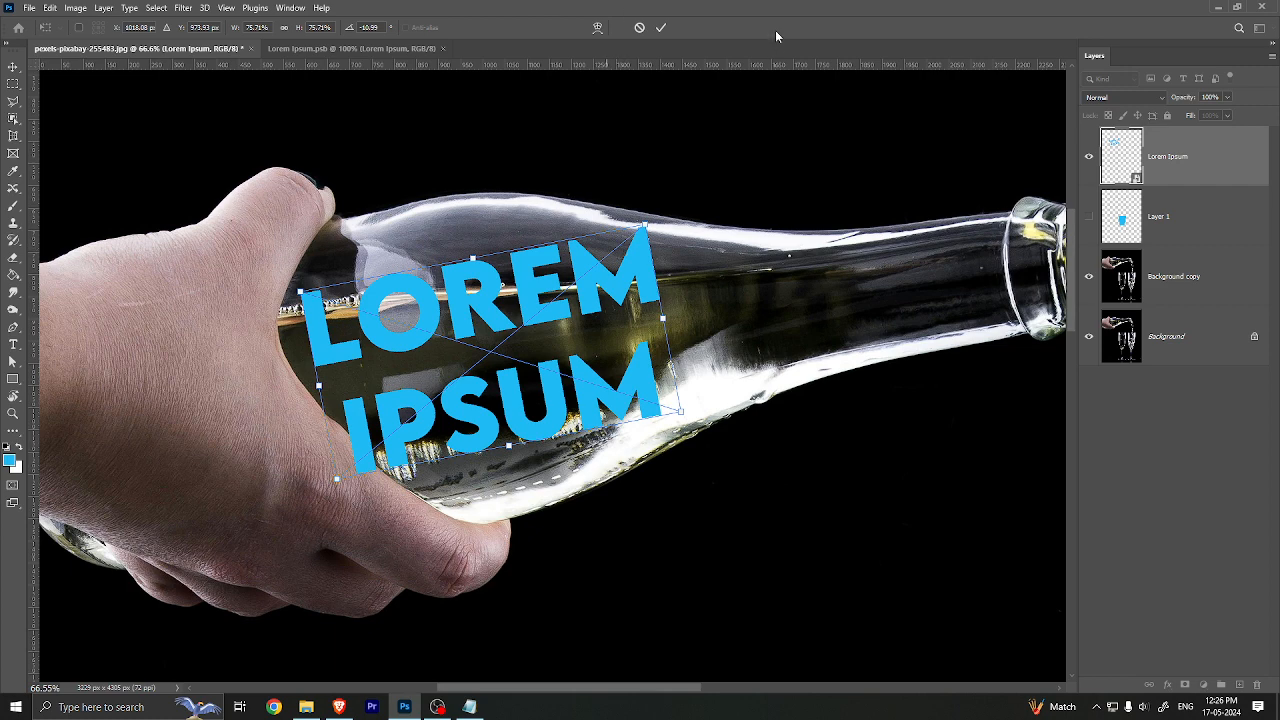
Step: Warp the Lorem Ipsum smart object, pulling its corners outwards and fitting its lower edge to the bottle's underside
left_click(598, 28)
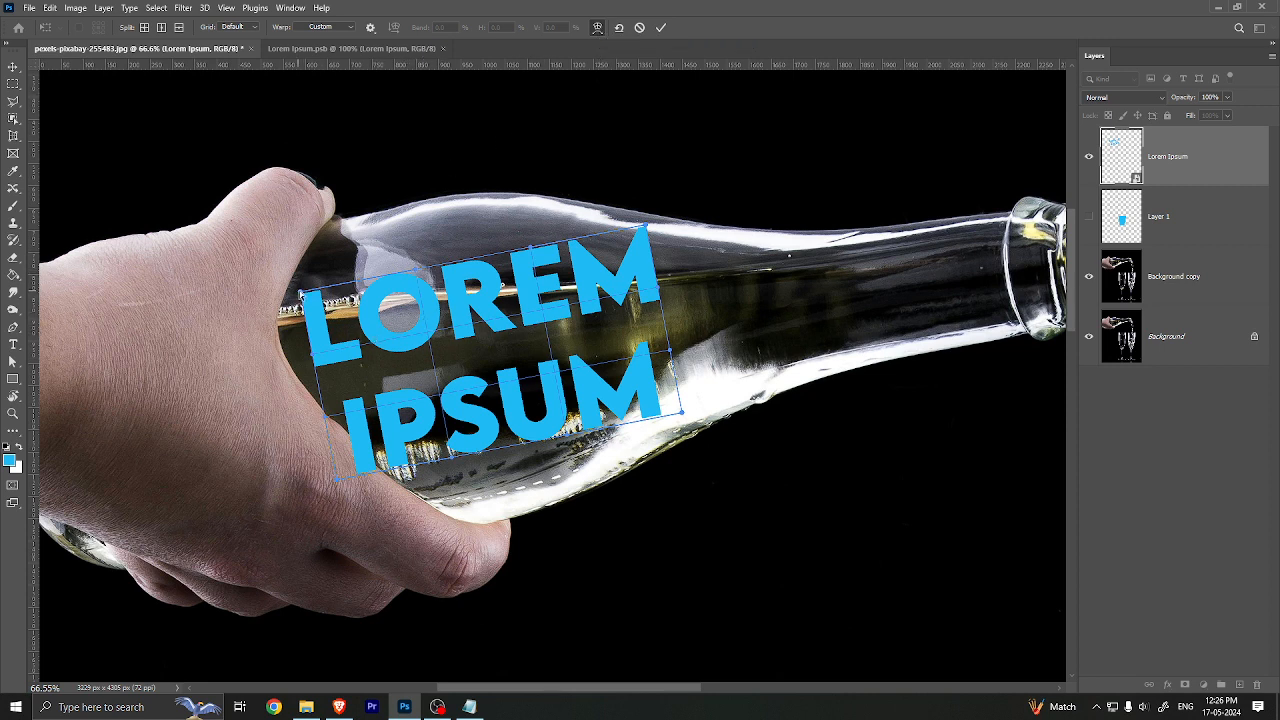
left_click_drag(300, 293, 284, 222)
left_click_drag(648, 230, 640, 211)
mouse_move(682, 412)
left_mouse_down()
mouse_move(705, 443)
mouse_move(693, 433)
left_mouse_up()
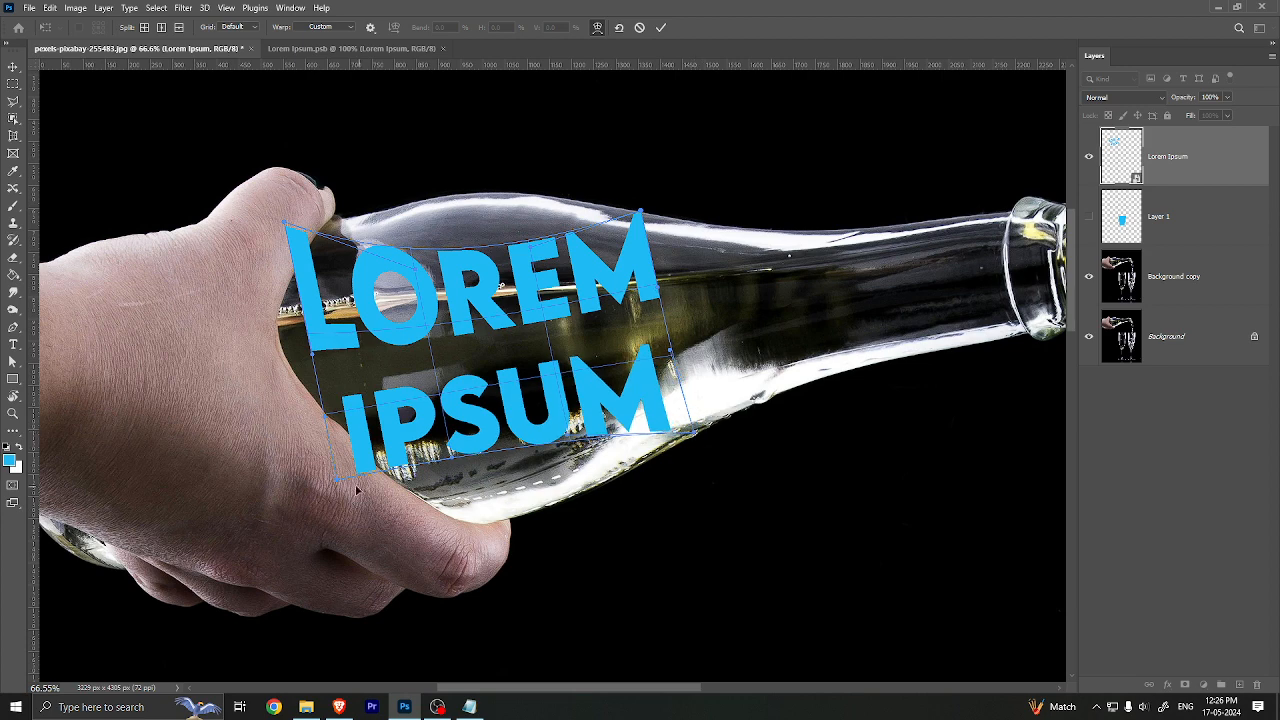
left_click_drag(338, 478, 313, 576)
left_click_drag(452, 458, 533, 525)
left_click_drag(570, 440, 463, 520)
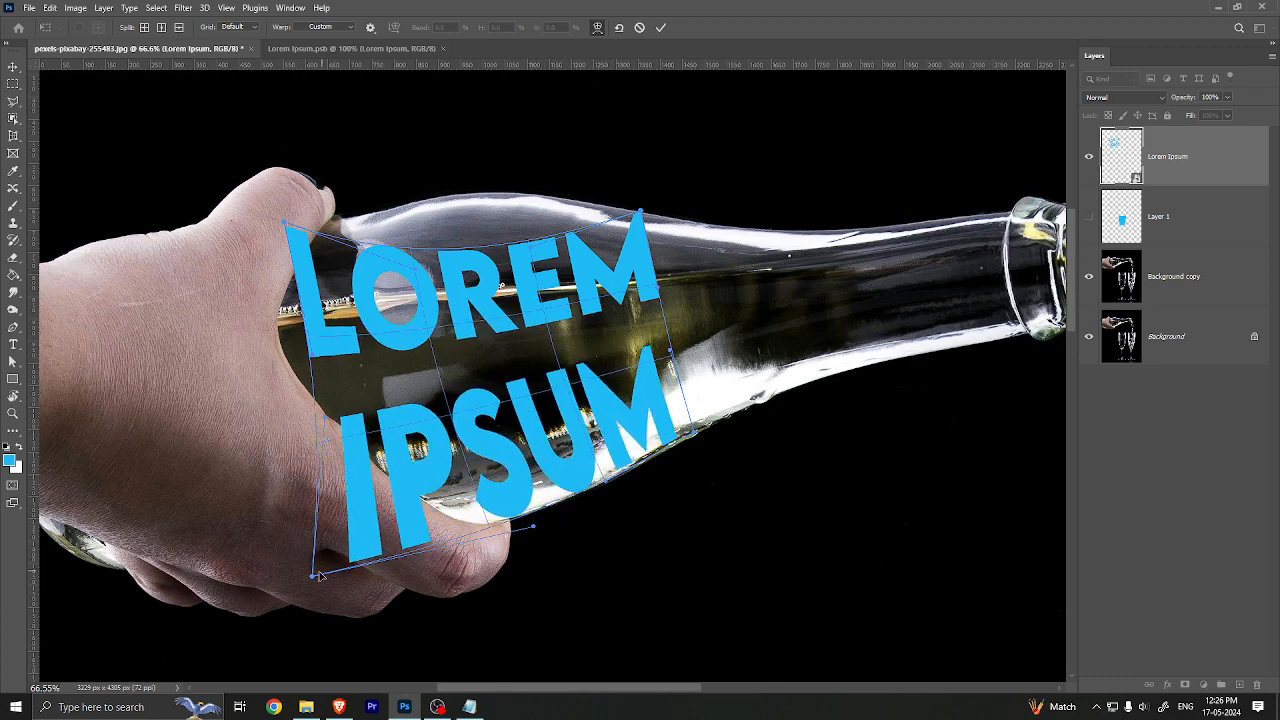
left_click_drag(318, 575, 314, 564)
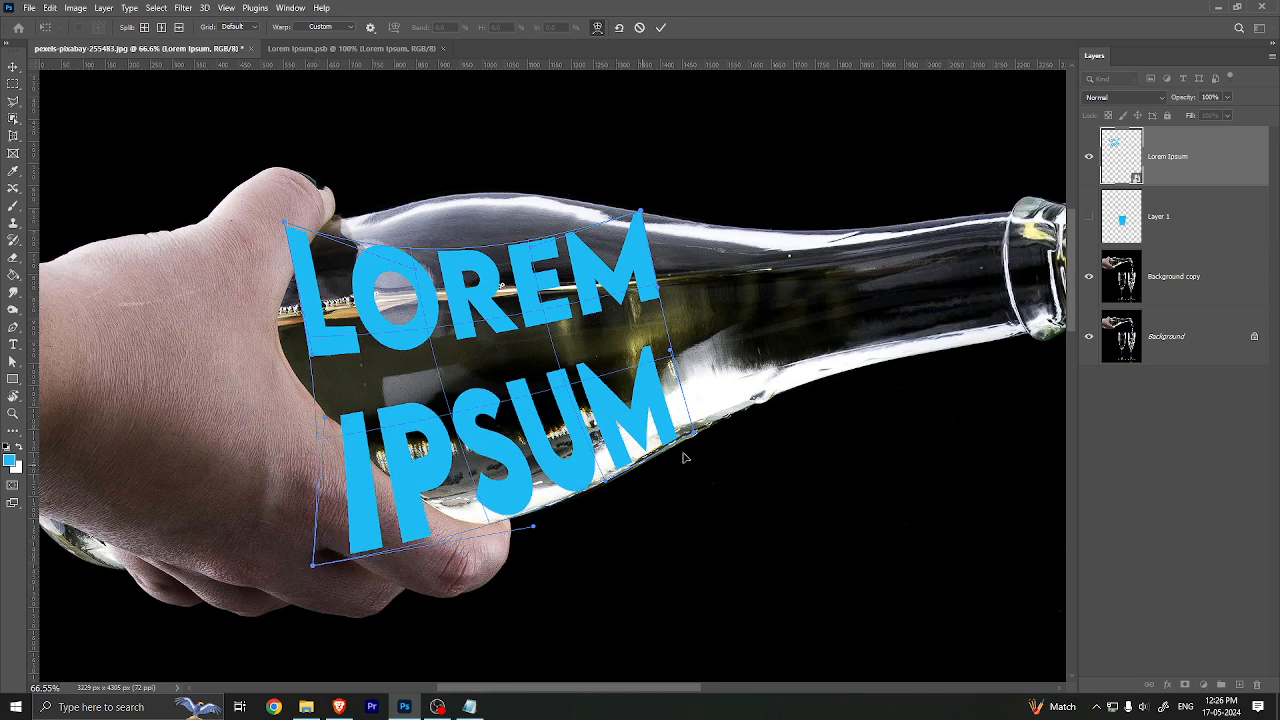
left_click_drag(692, 435, 694, 430)
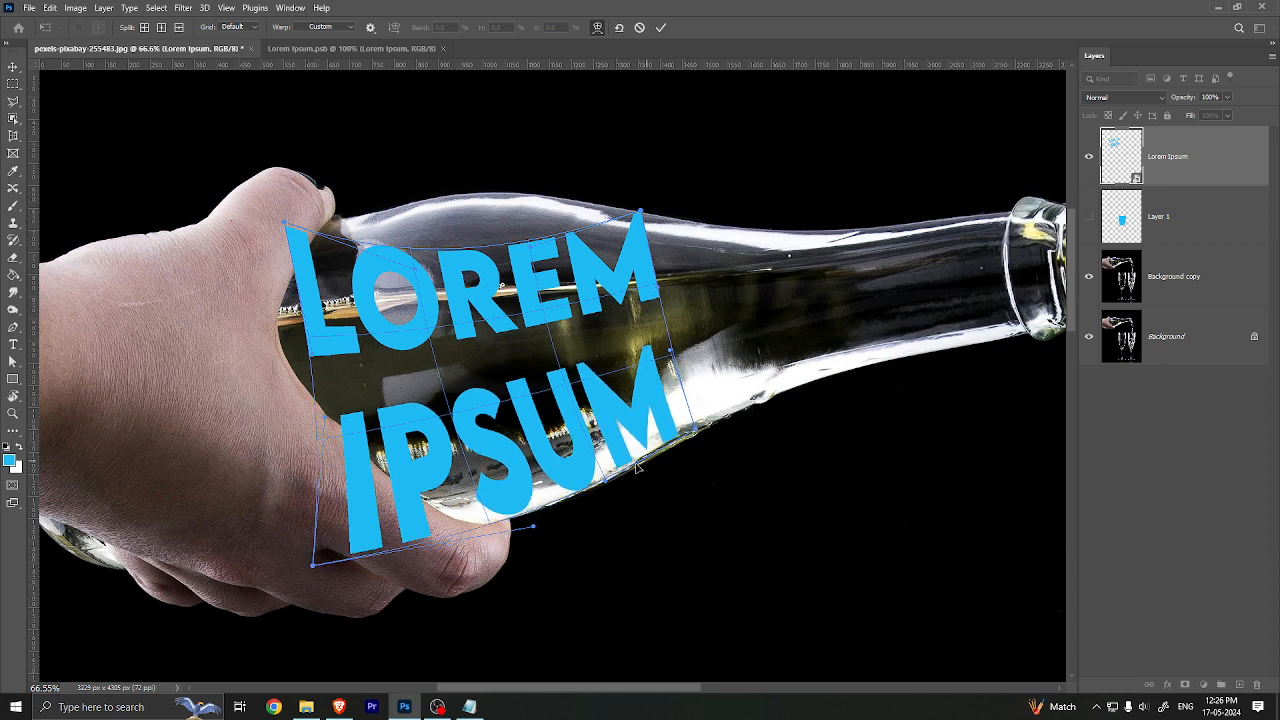
Step: Bulge the warp's upper edge along the bottle's contour and bow both side edges outwards
left_click_drag(532, 250, 513, 159)
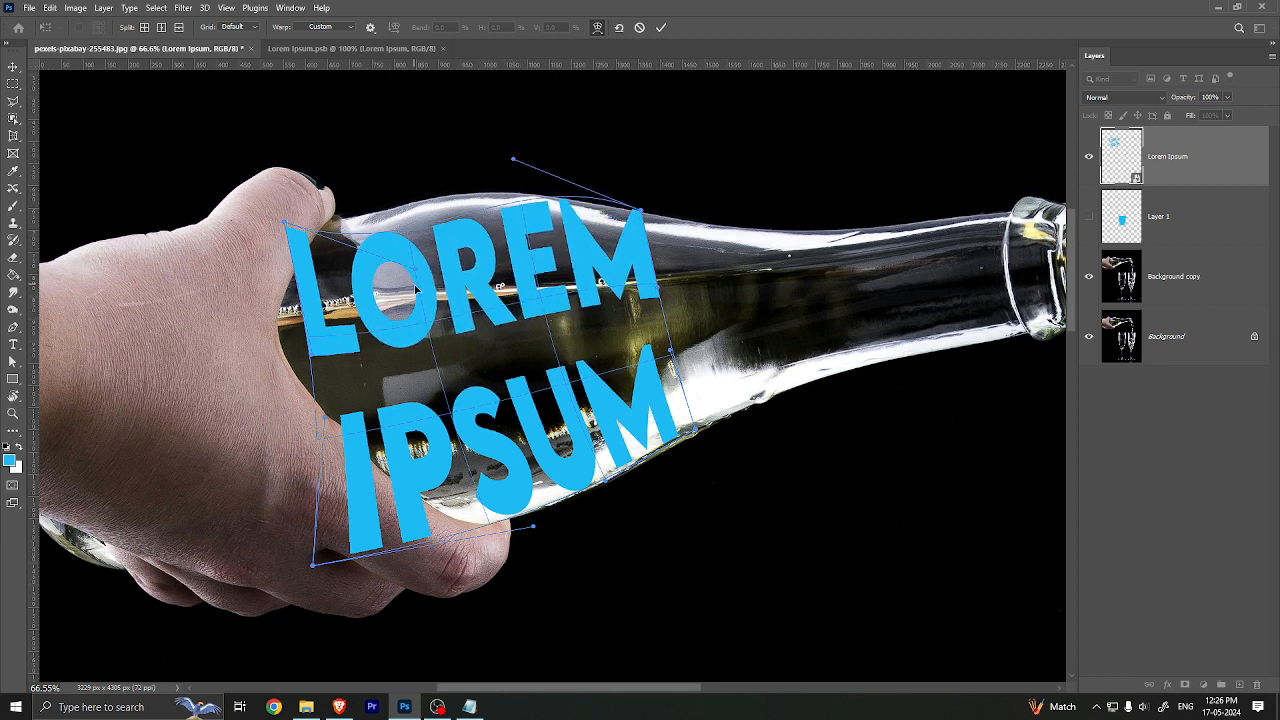
left_click_drag(418, 272, 414, 200)
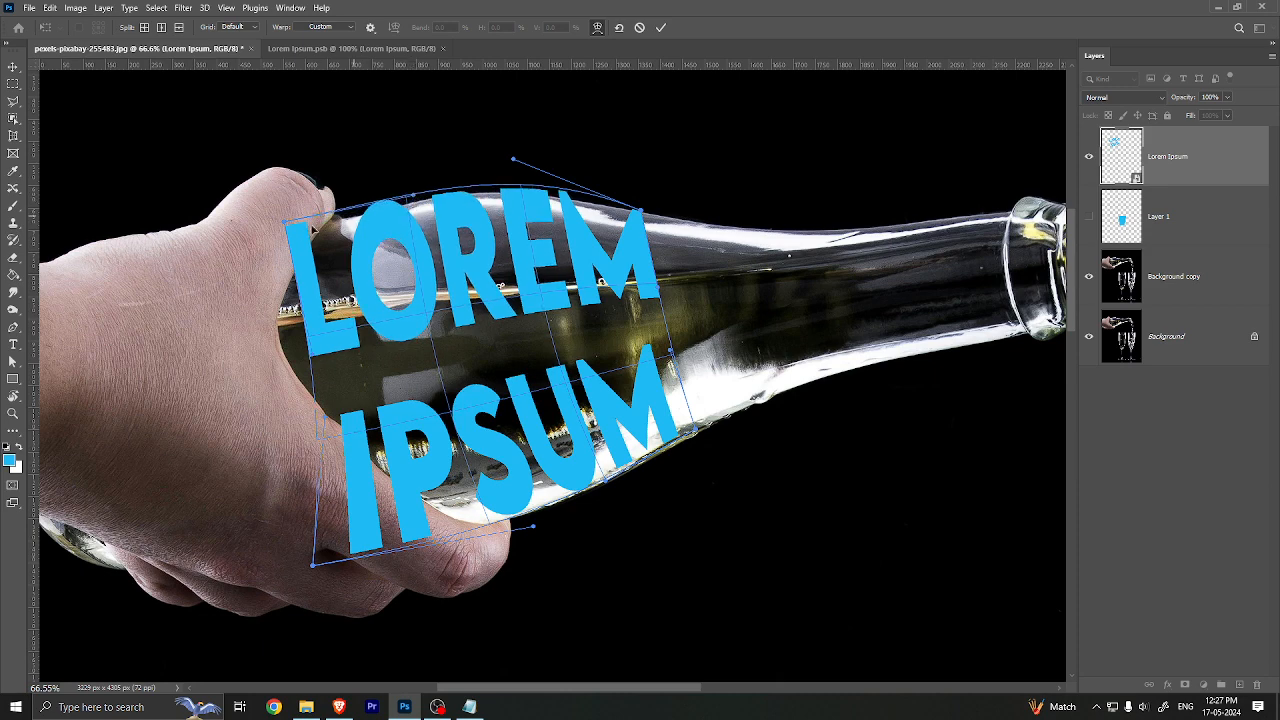
left_click_drag(332, 352, 245, 364)
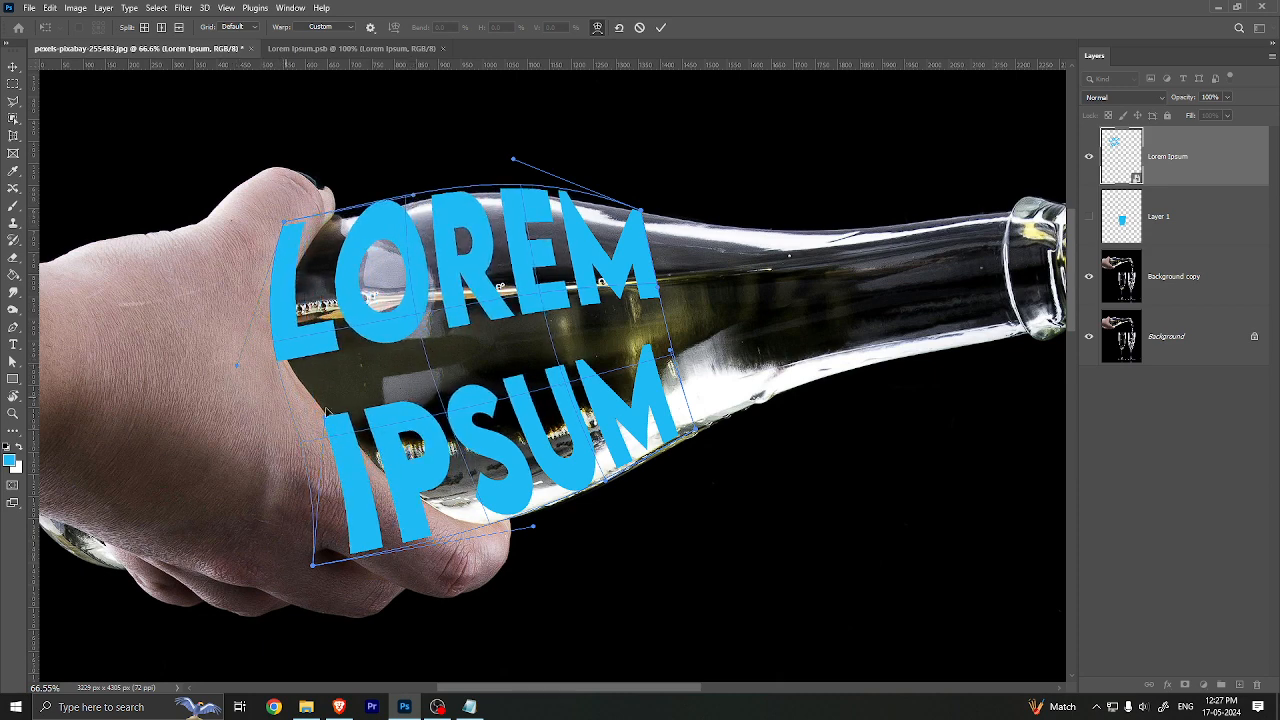
left_click_drag(327, 422, 251, 424)
left_click_drag(354, 351, 366, 349)
mouse_move(490, 318)
left_mouse_down()
mouse_move(494, 387)
mouse_move(480, 325)
left_mouse_up()
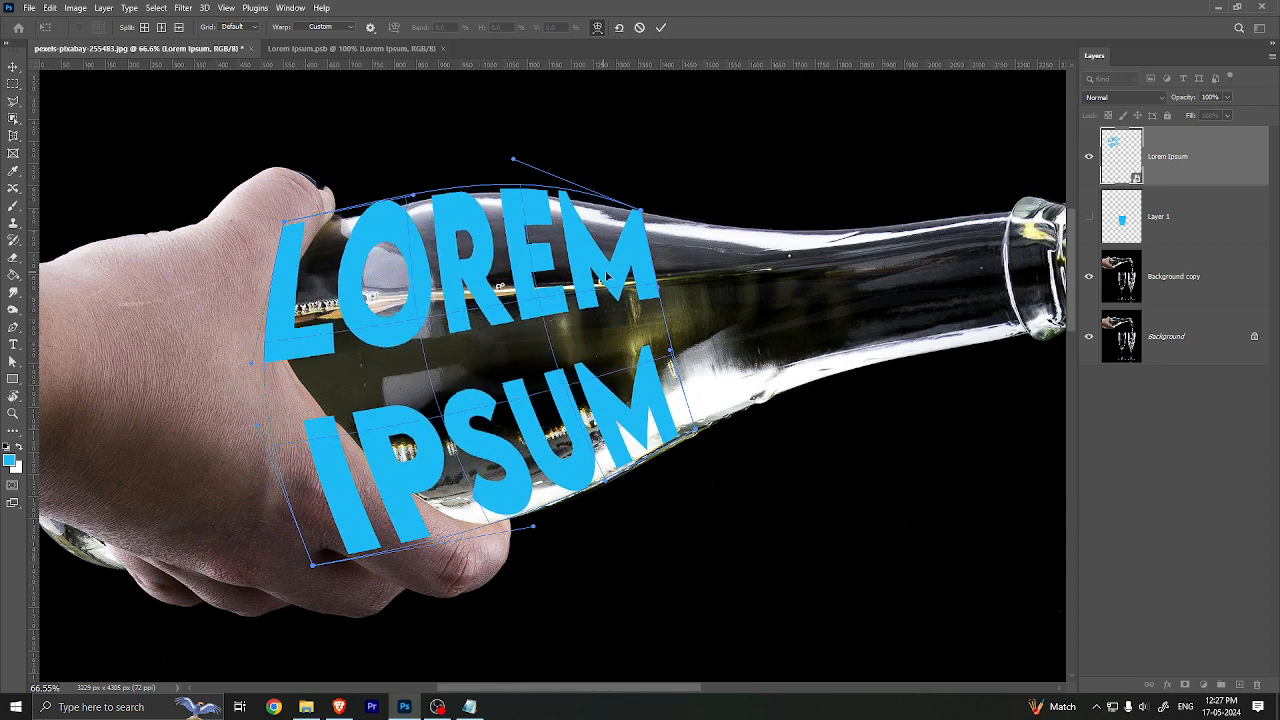
left_click_drag(600, 278, 695, 285)
left_click_drag(670, 355, 707, 350)
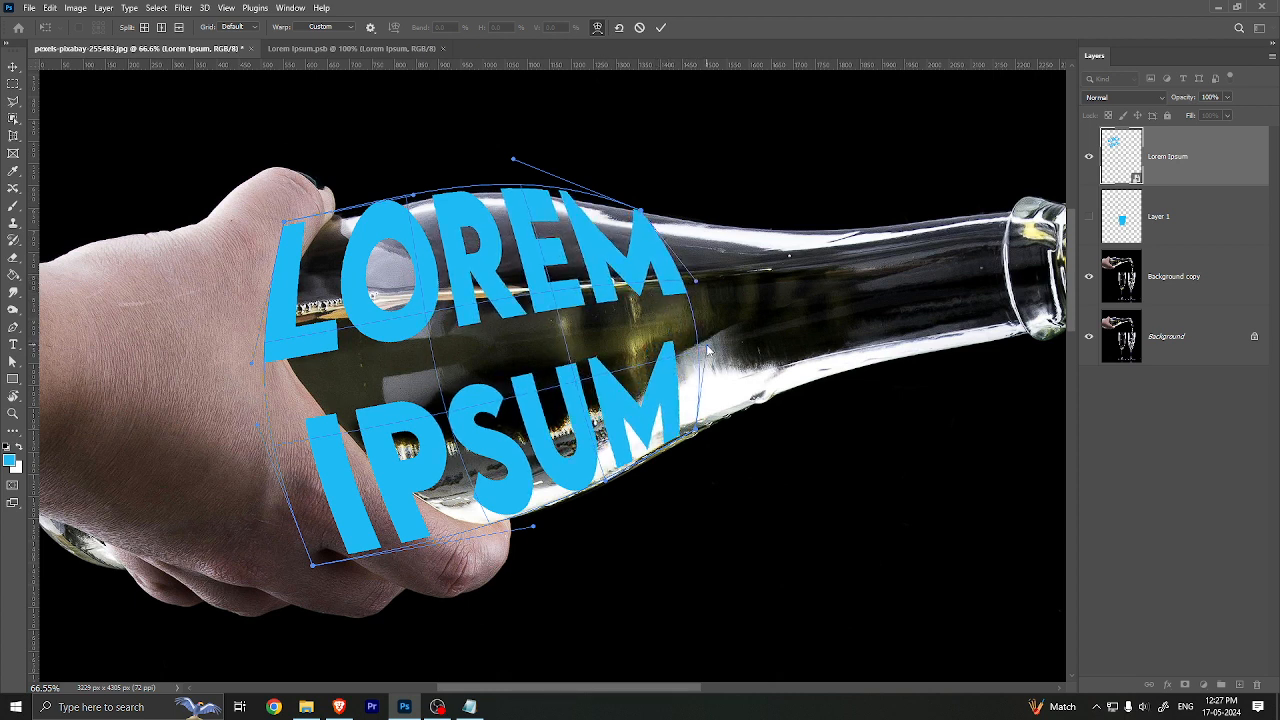
Step: Refine the warp's upper curve and upper corners to match the bottle's outline, and apply the warp
left_click_drag(513, 162, 514, 180)
left_click_drag(287, 224, 306, 238)
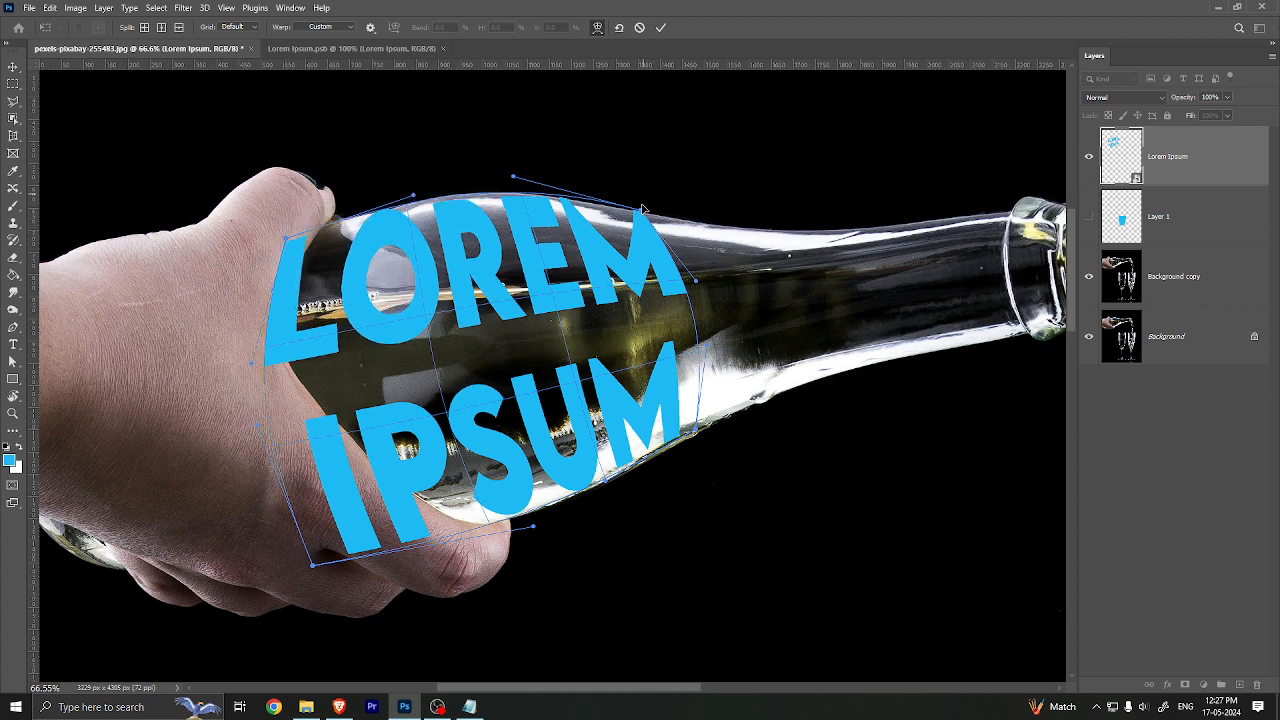
left_click_drag(641, 211, 649, 220)
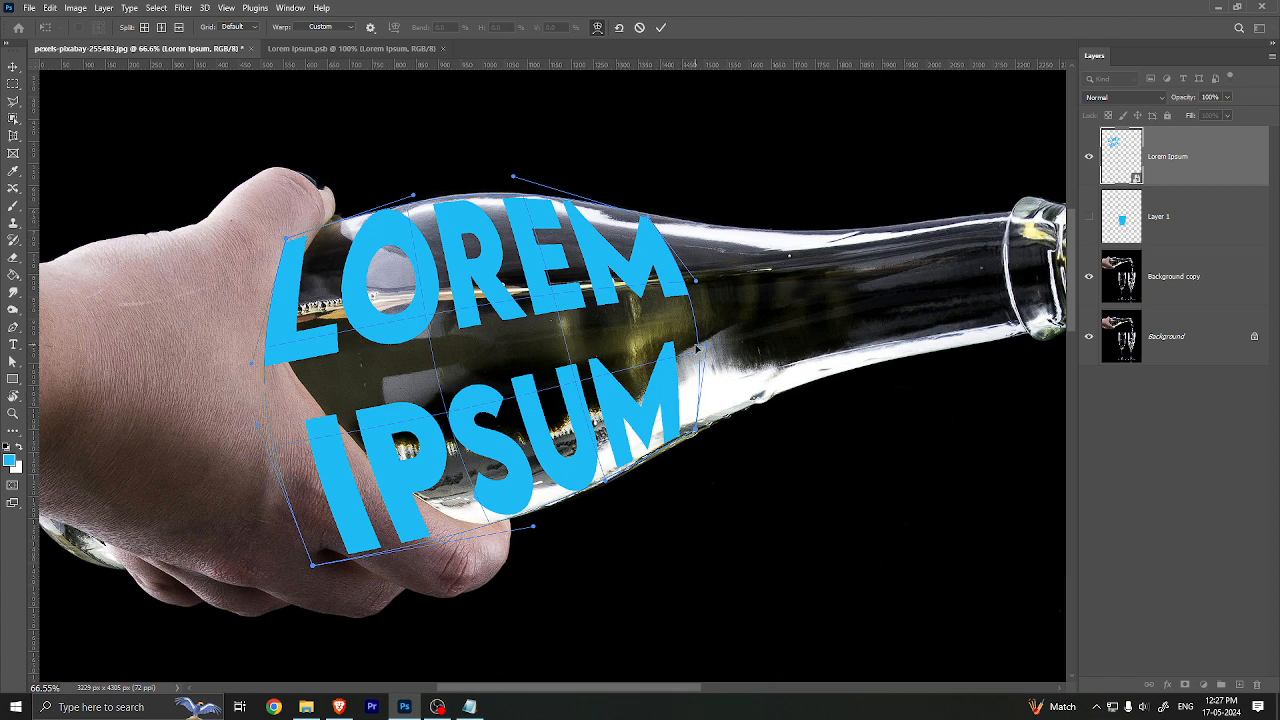
key("Return")
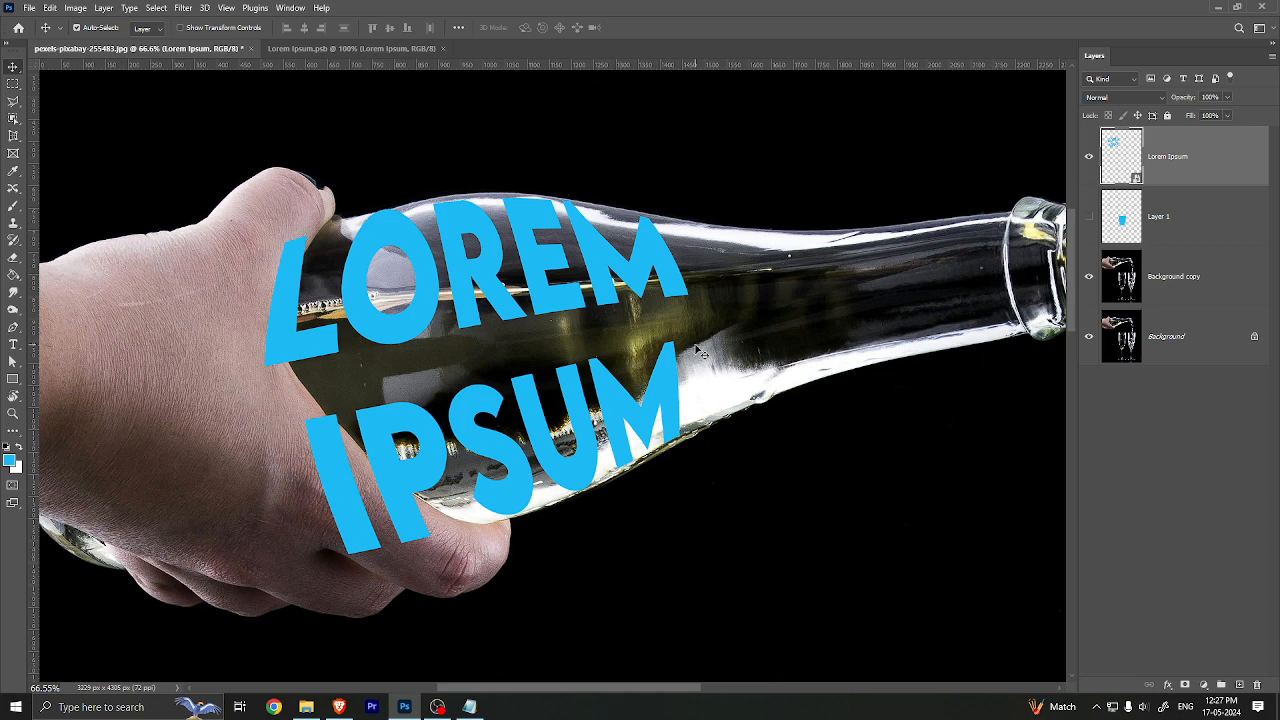
Step: Open the Lorem Ipsum smart object's contents and select the letters OREM in the first line of text
double_click(1136, 181)
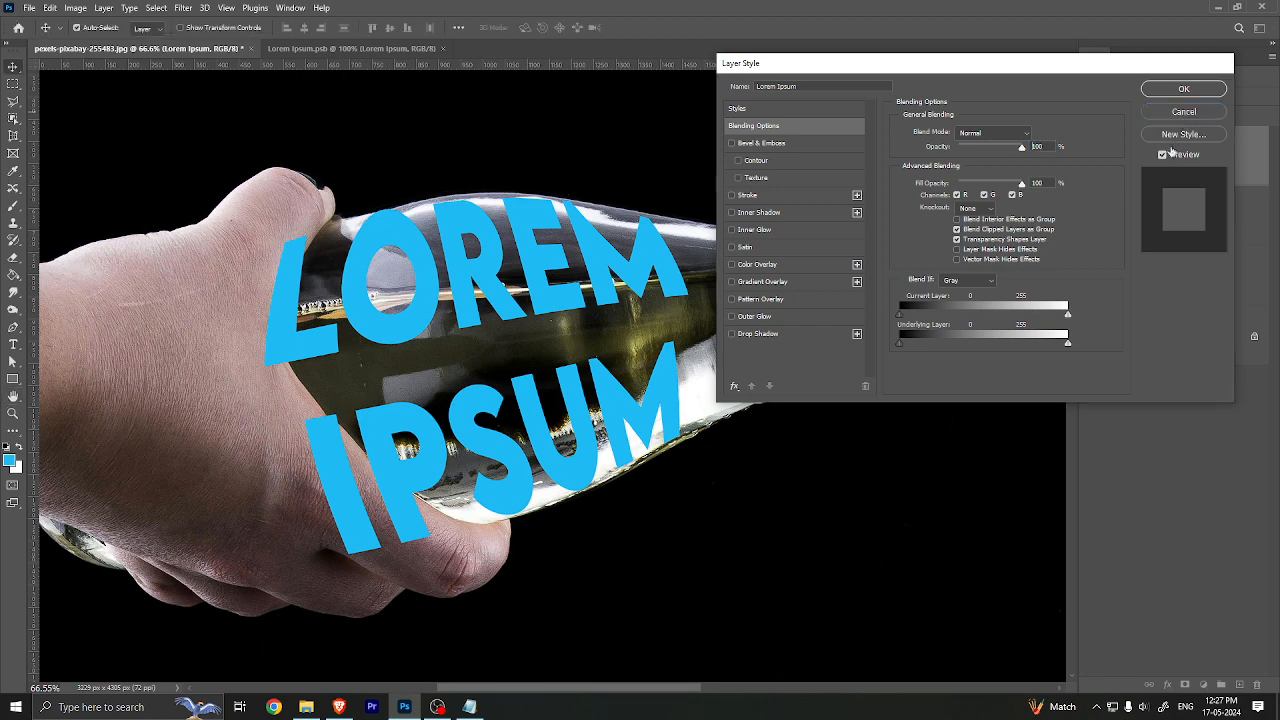
key("Escape")
double_click(1136, 178)
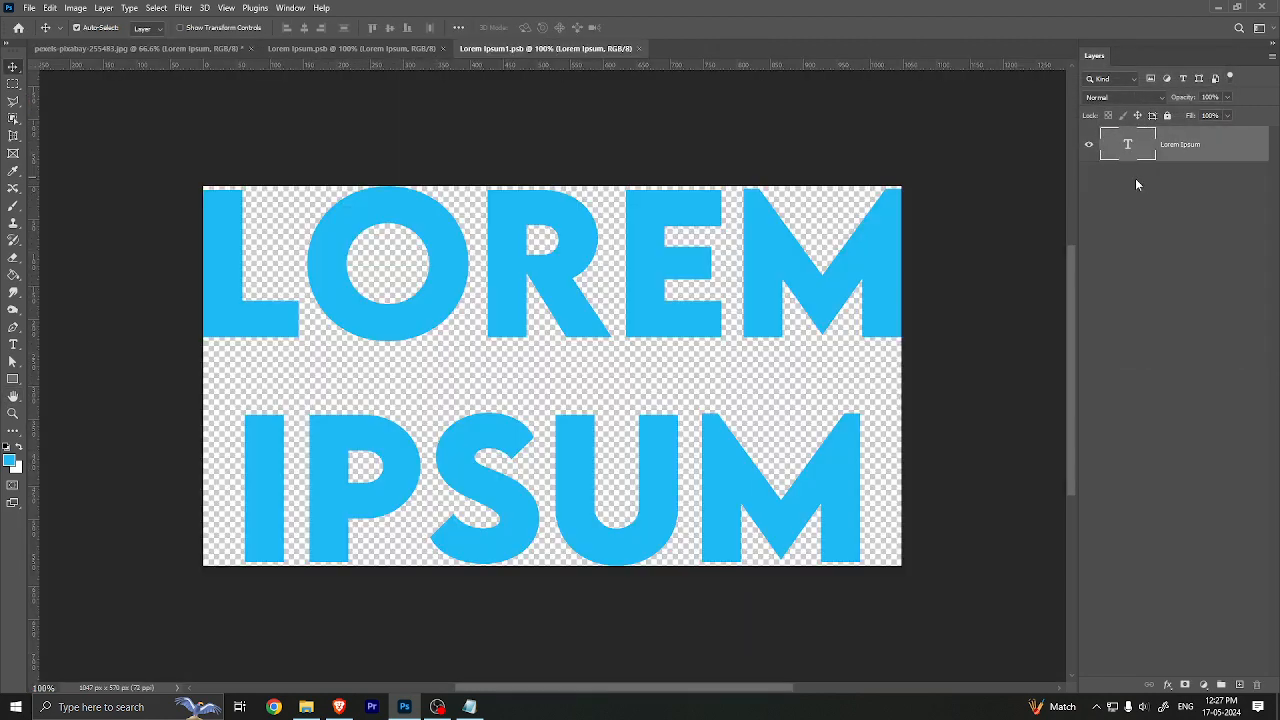
double_click(720, 298)
left_click(720, 298)
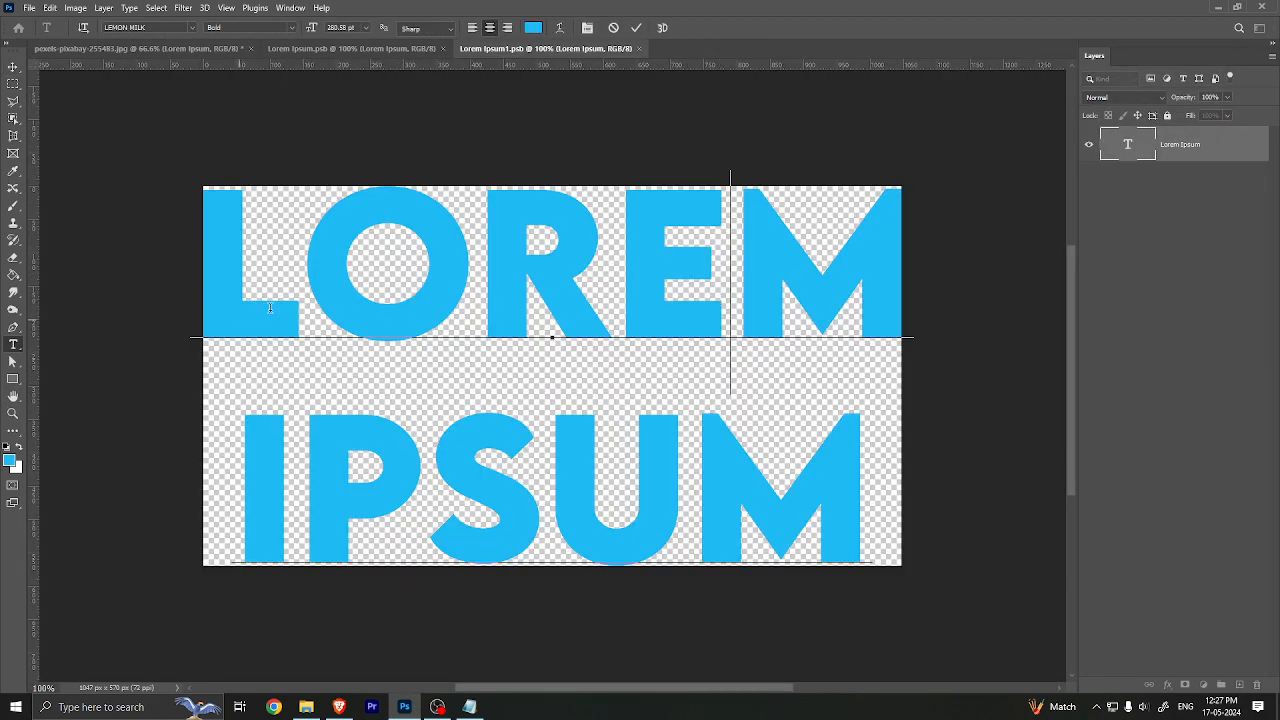
left_click_drag(328, 299, 831, 298)
type("asdf")
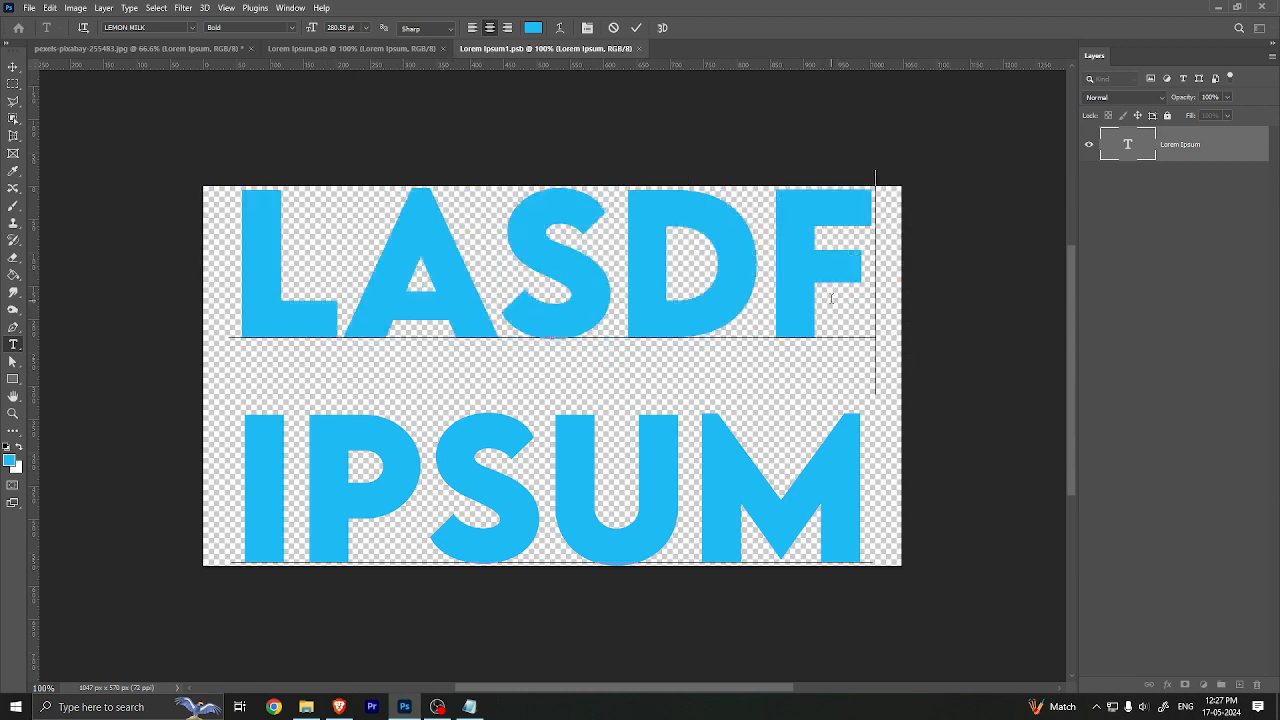
type("f")
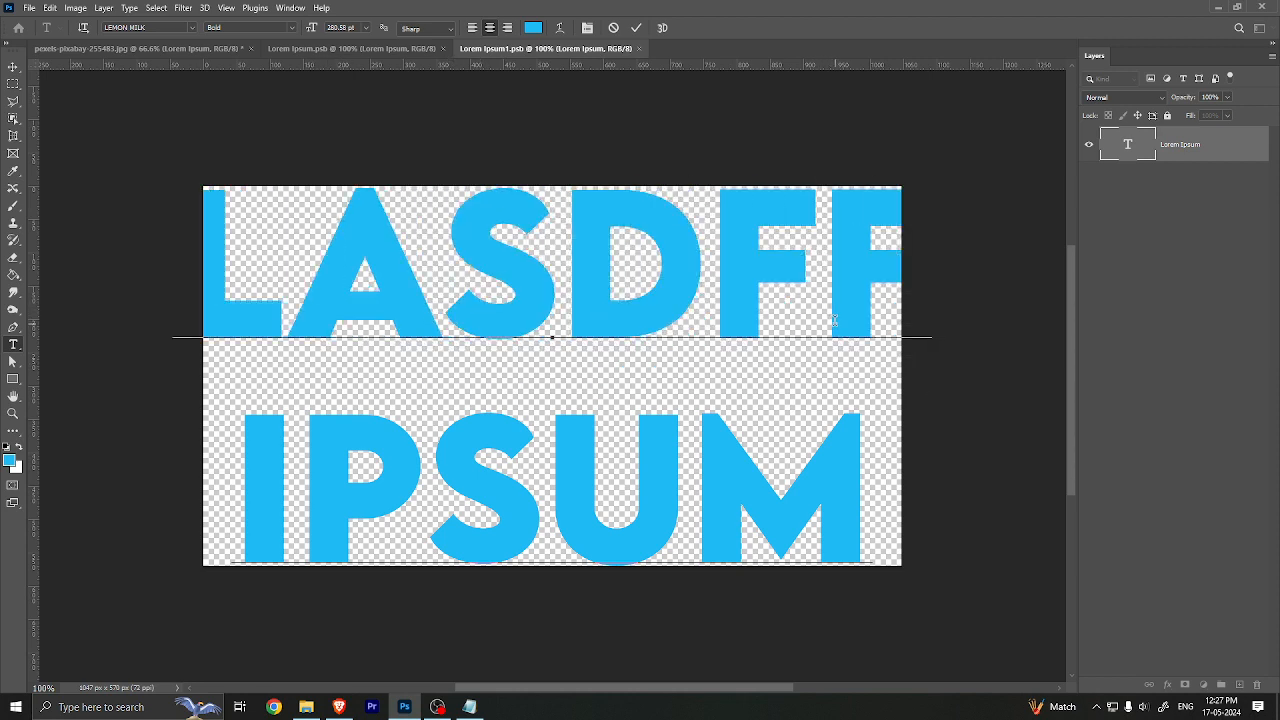
key("ctrl+z")
key("ctrl+z")
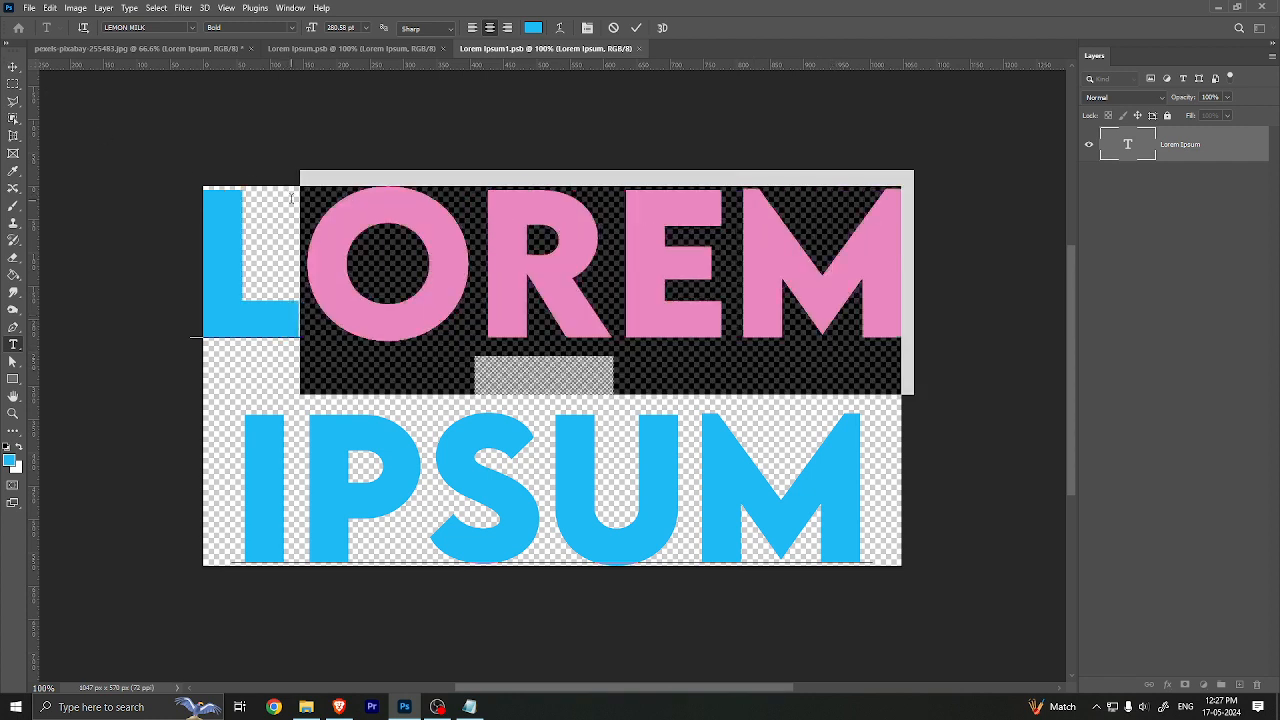
Step: Replace the selected letters with FASD, commit the text, and close the older Lorem Ipsum.psb document
type("fasd")
left_click(13, 66)
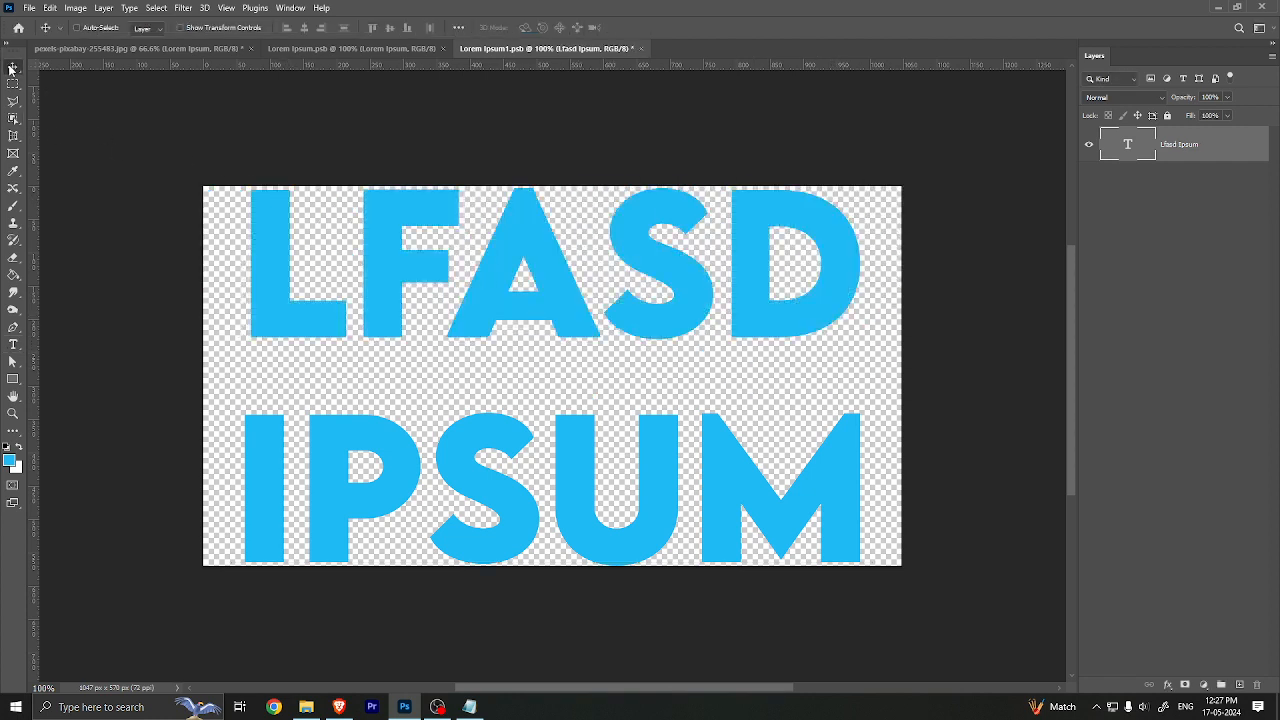
left_click(306, 48)
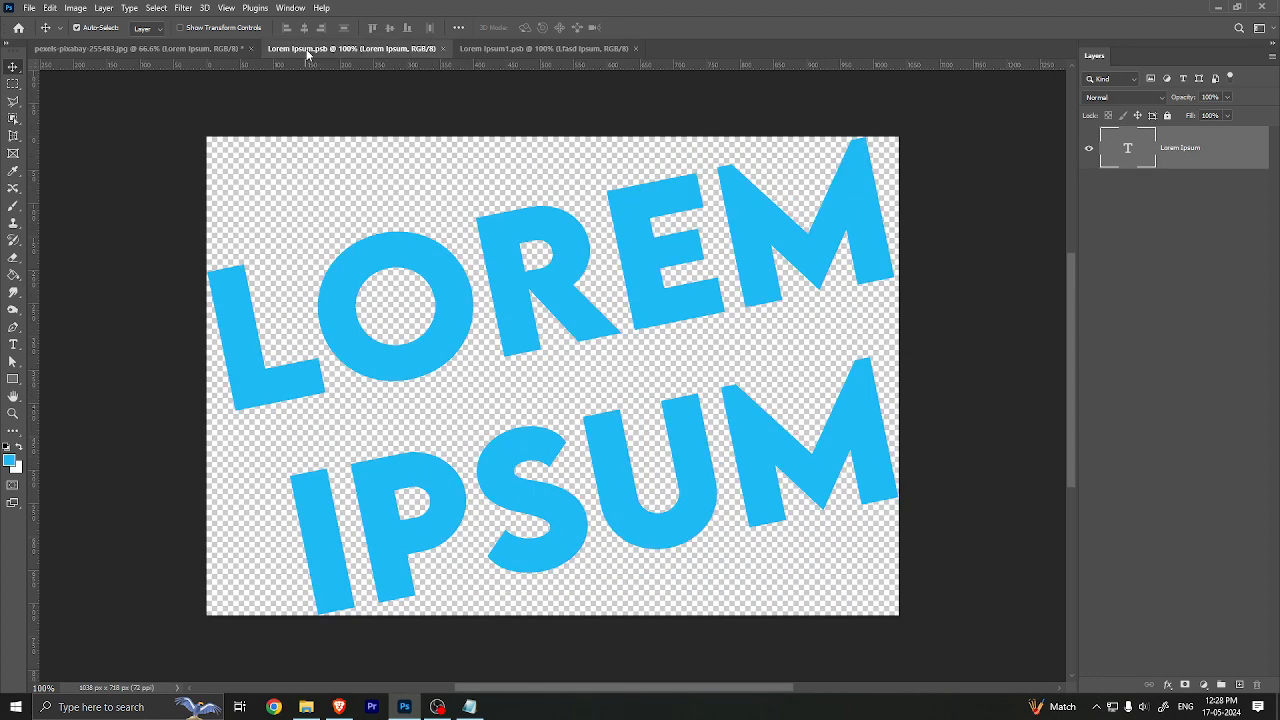
left_click(444, 48)
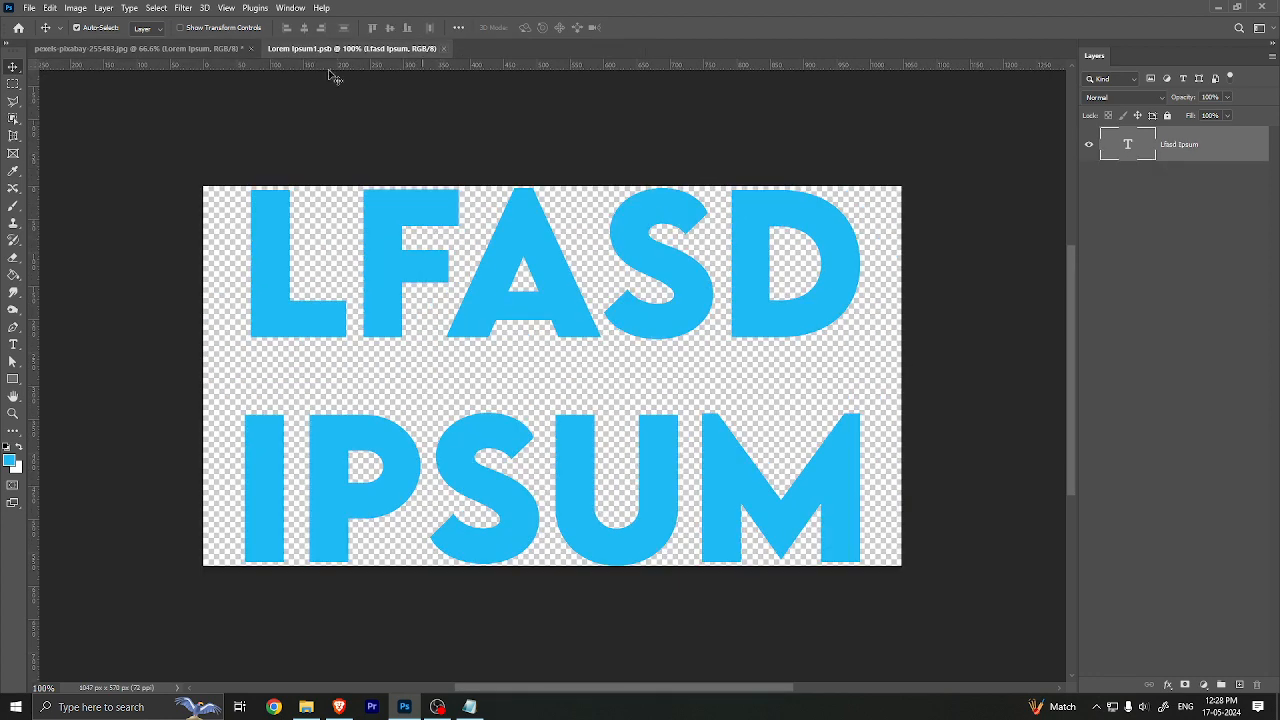
Step: Undo the FASD text edit in the Lorem Ipsum1.psb smart object contents
left_click(201, 50)
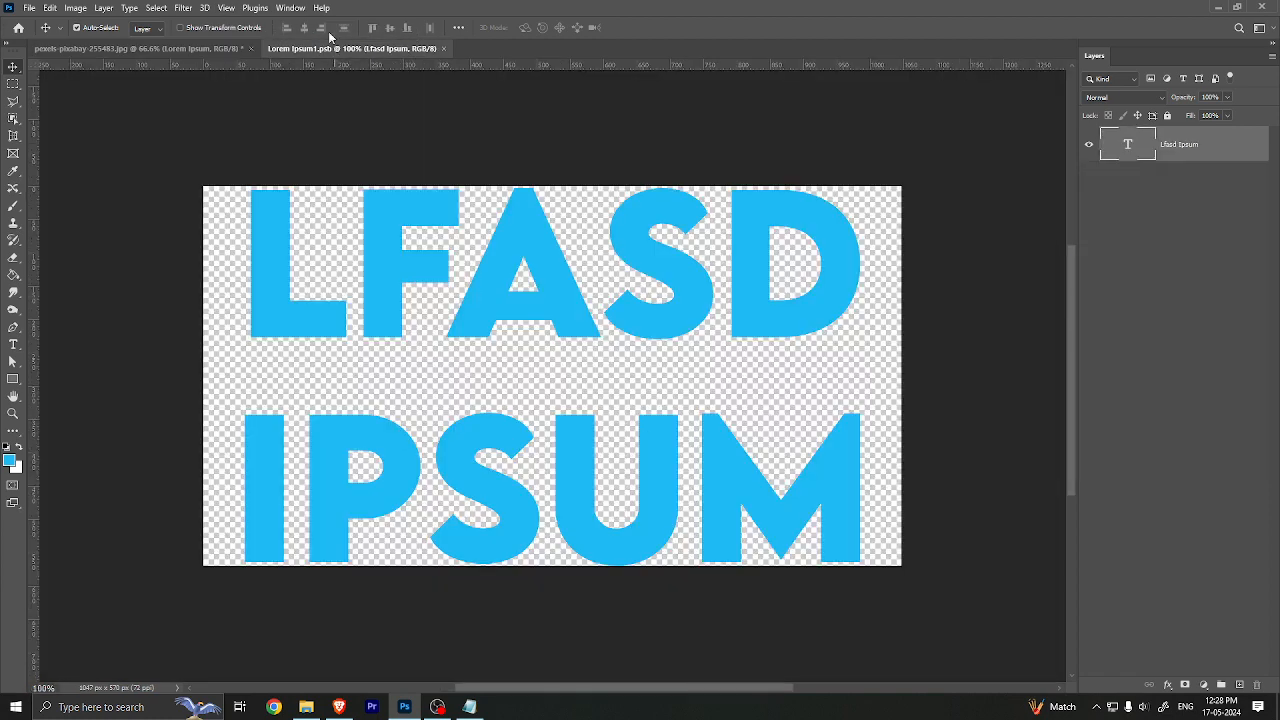
left_click(345, 48)
key("ctrl+z")
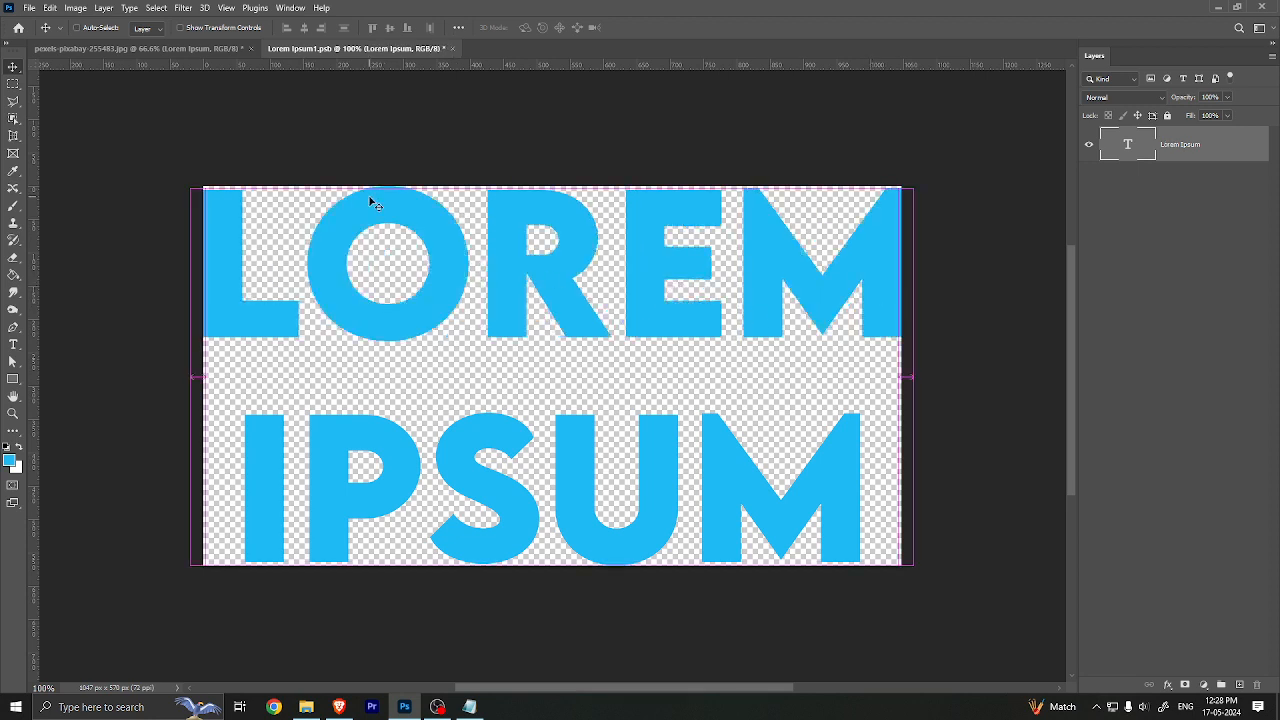
Step: On a new layer, make a thin full-width bar between the two text lines and fill it with the blue foreground color
left_click(1239, 685)
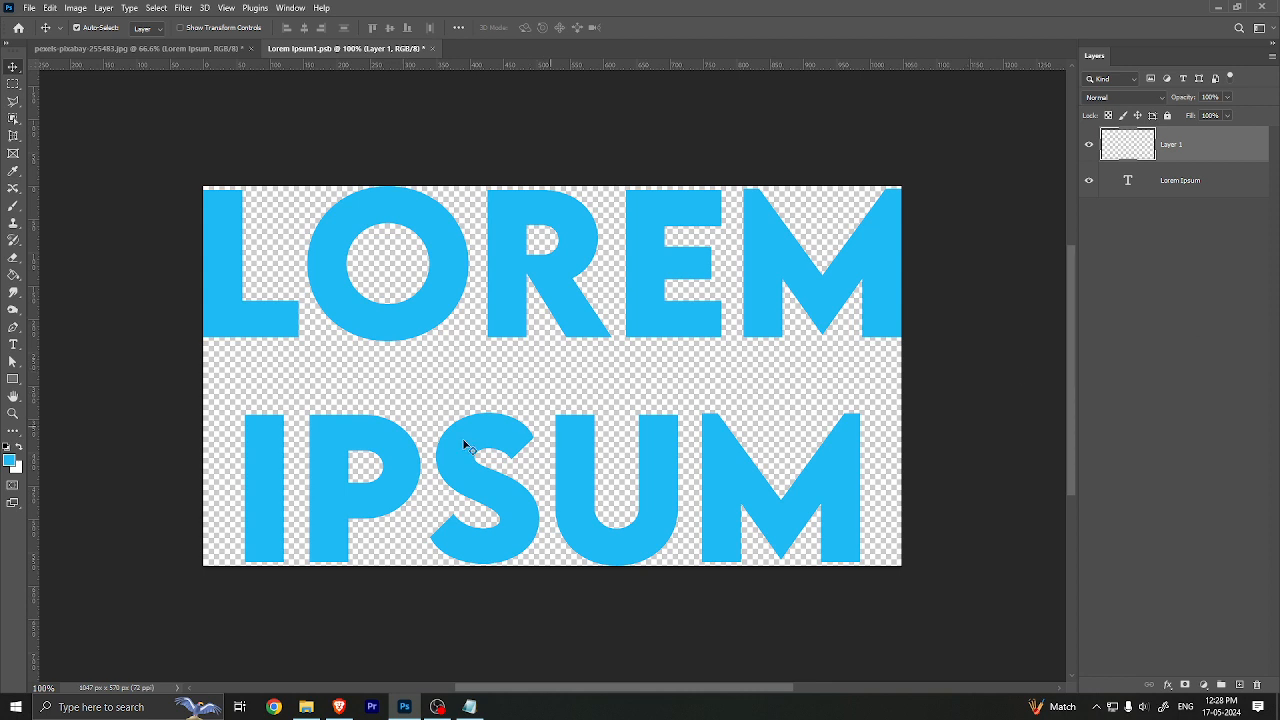
left_click(13, 84)
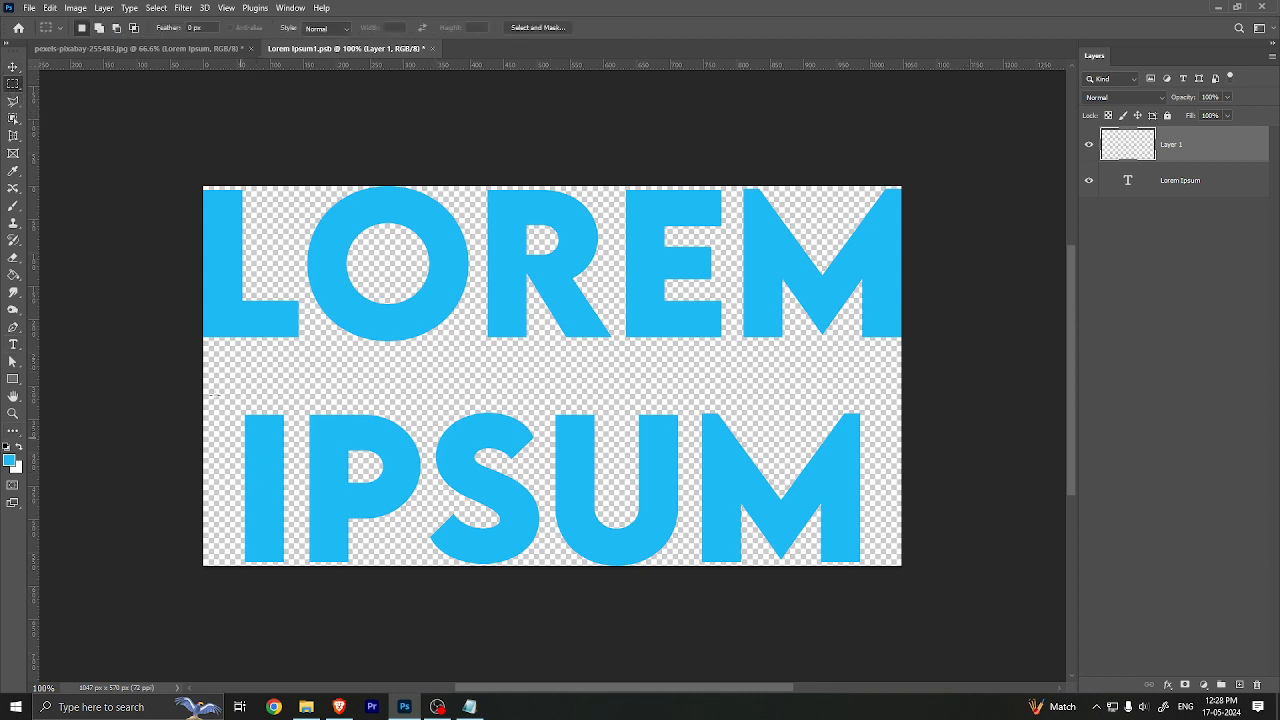
left_click_drag(204, 361, 954, 374)
key("alt+BackSpace")
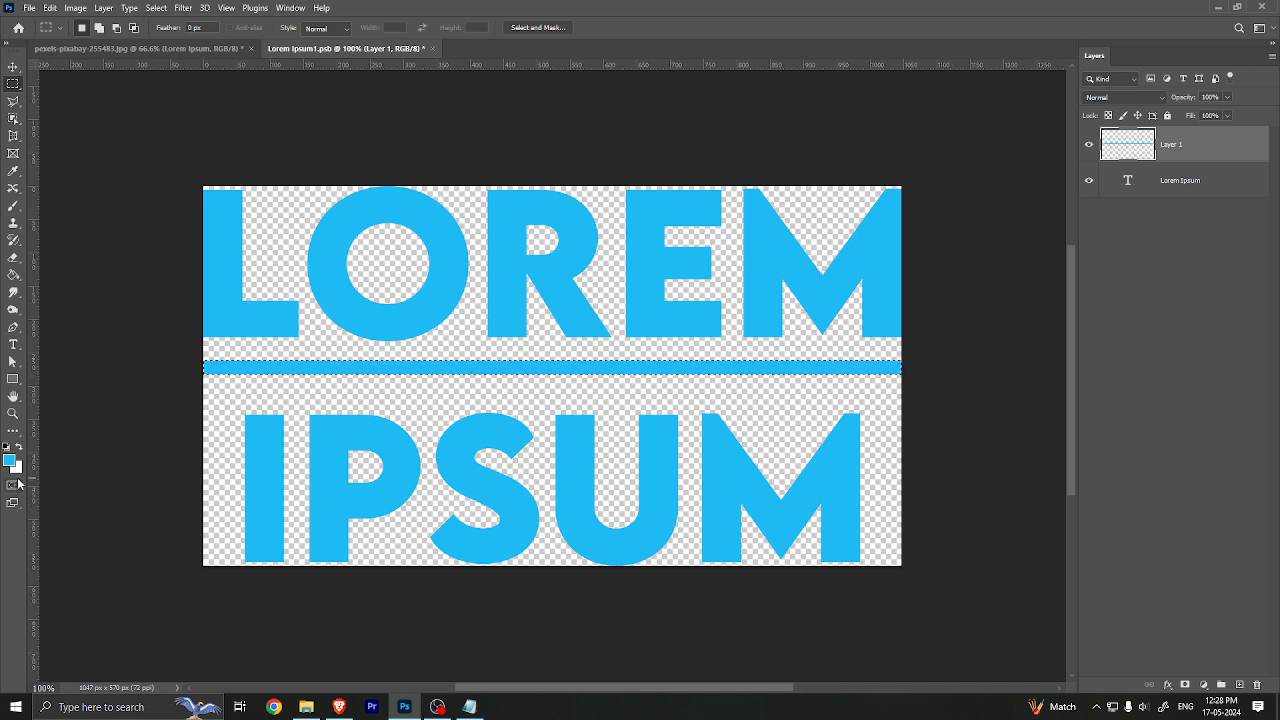
Step: Cut three vertical gaps out of the blue bar using rectangular selections, and deselect
left_click_drag(276, 250, 284, 548)
left_click_drag(500, 290, 512, 450)
left_click_drag(656, 292, 706, 463)
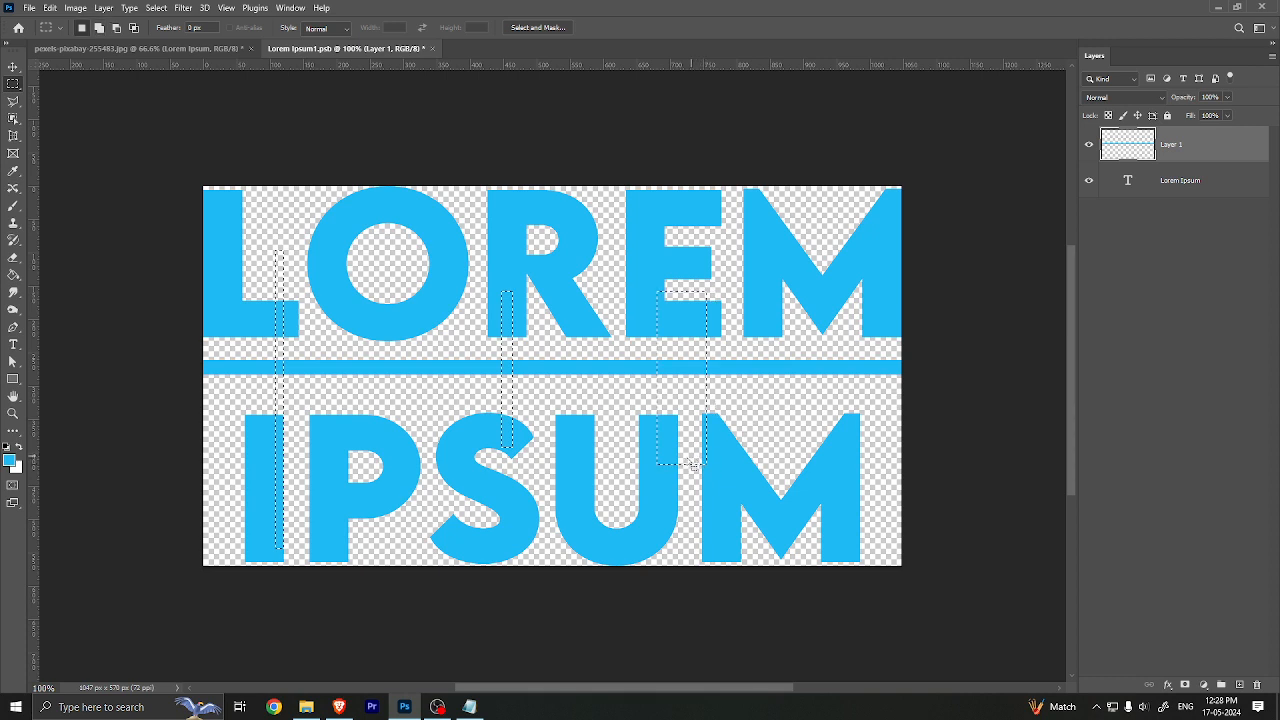
key("Delete")
key("ctrl+d")
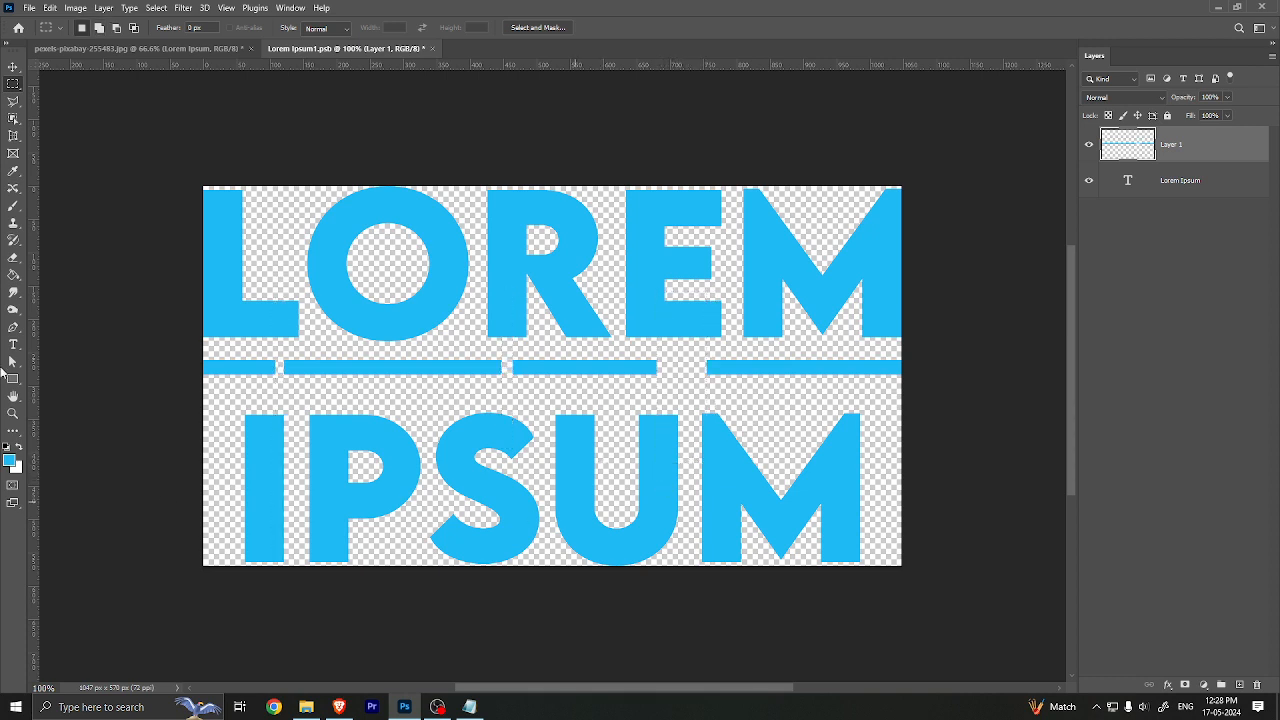
Step: Save the smart object's contents and check the updated label in the bottle image
left_click(13, 66)
key("ctrl+s")
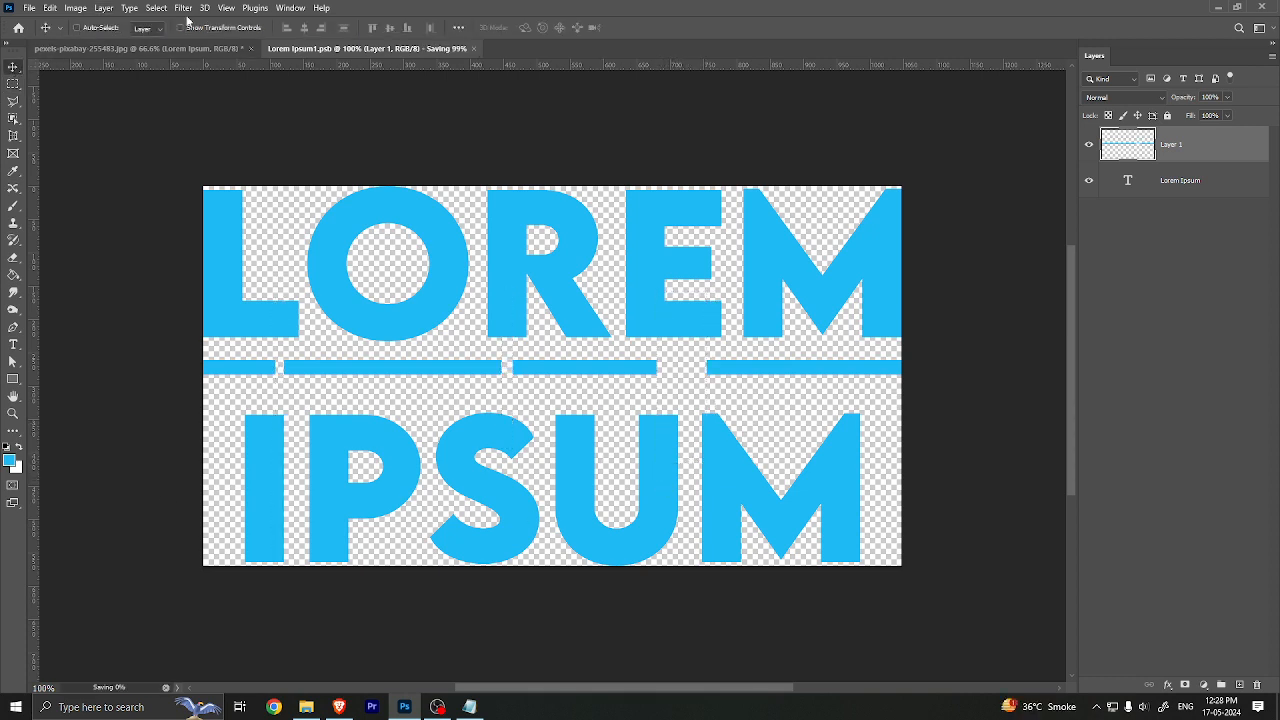
left_click(178, 48)
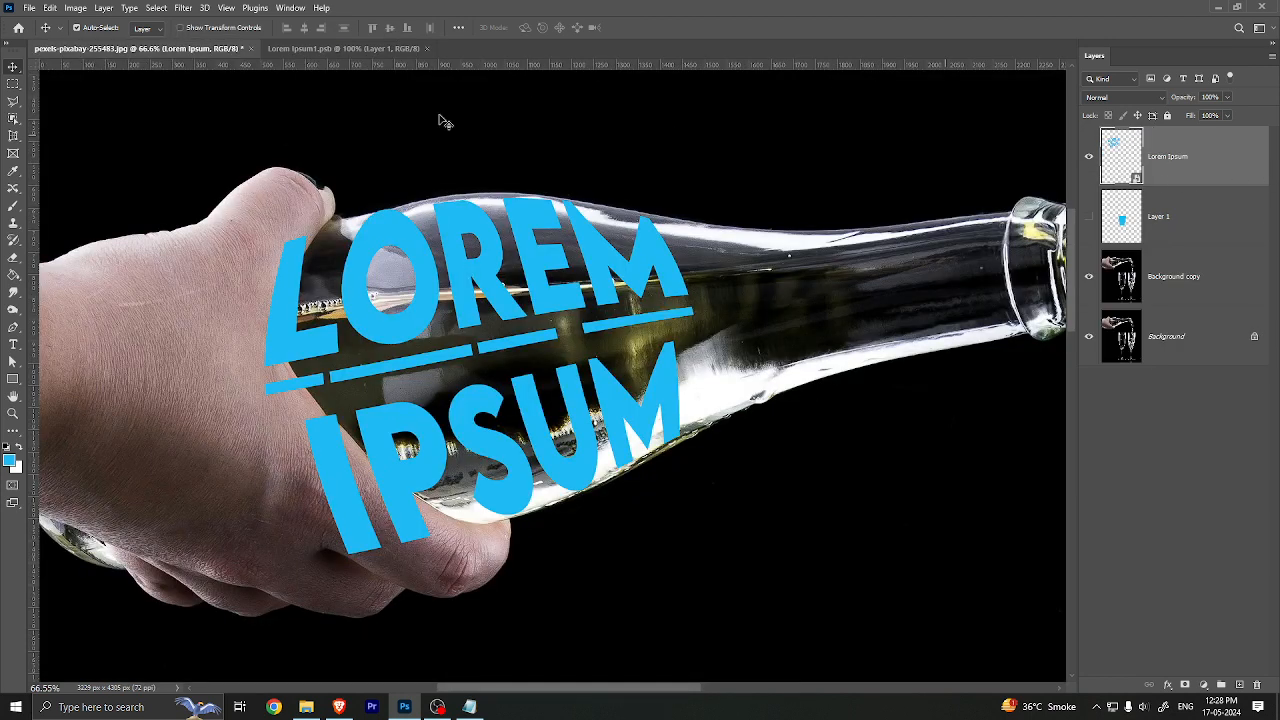
Step: Add another empty layer to the smart object's contents and glance at the Downloads folder in File Explorer before returning to Photoshop
left_click(355, 48)
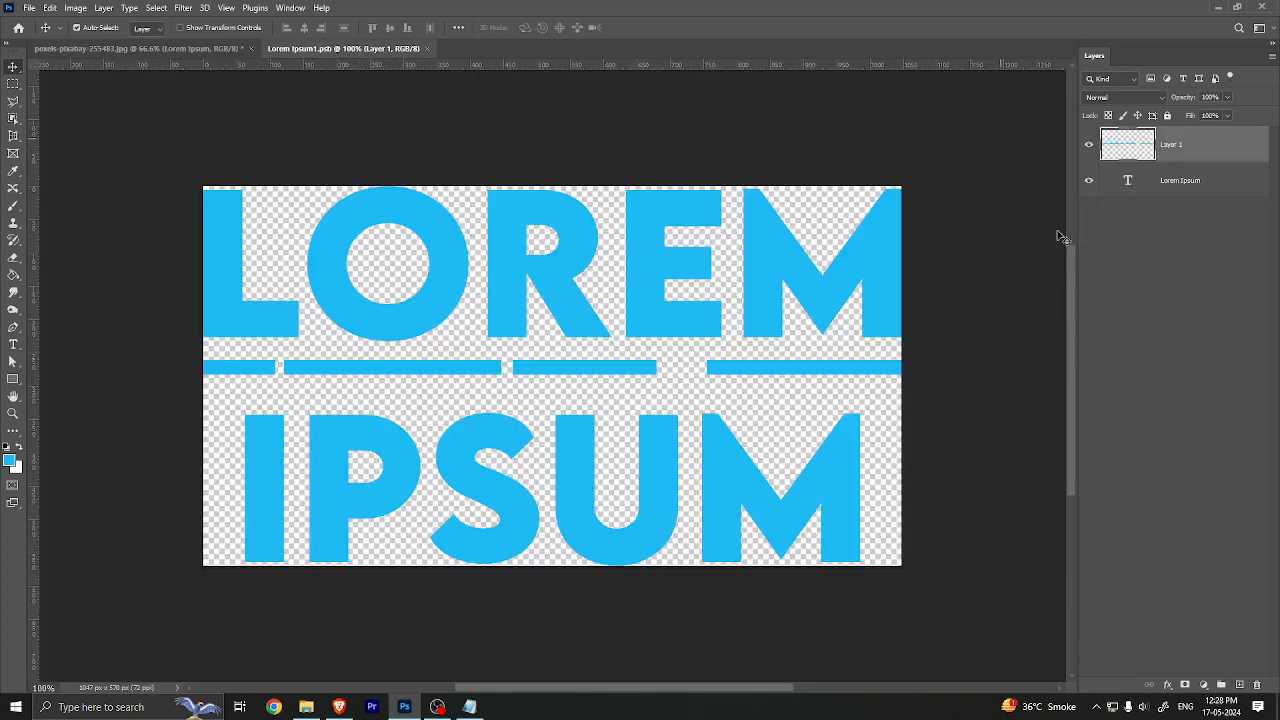
left_click(1239, 685)
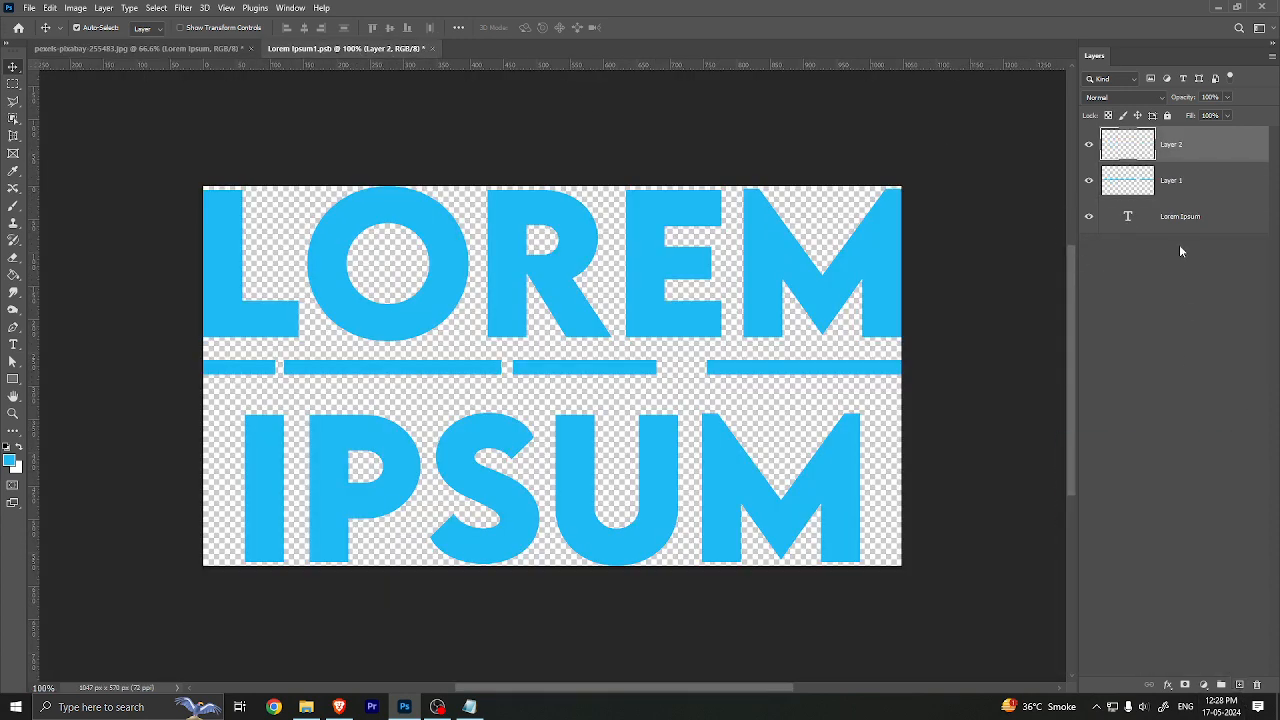
left_click(307, 707)
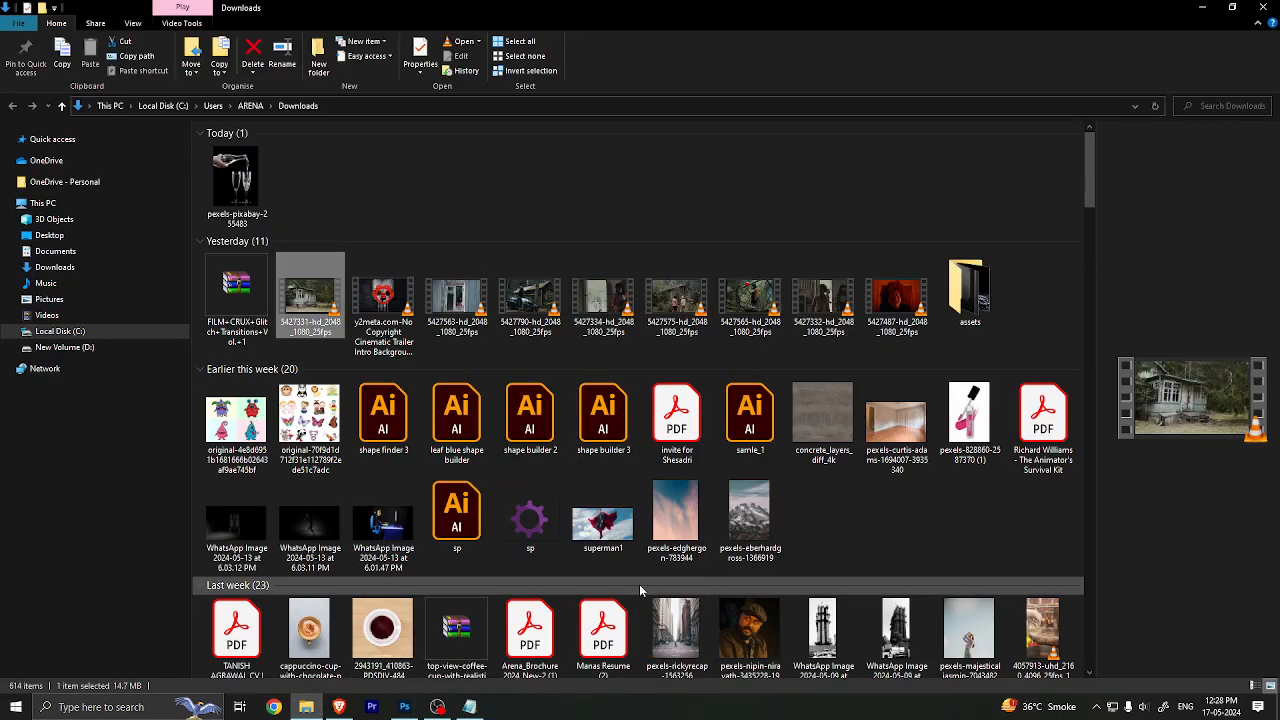
key("alt+Tab")
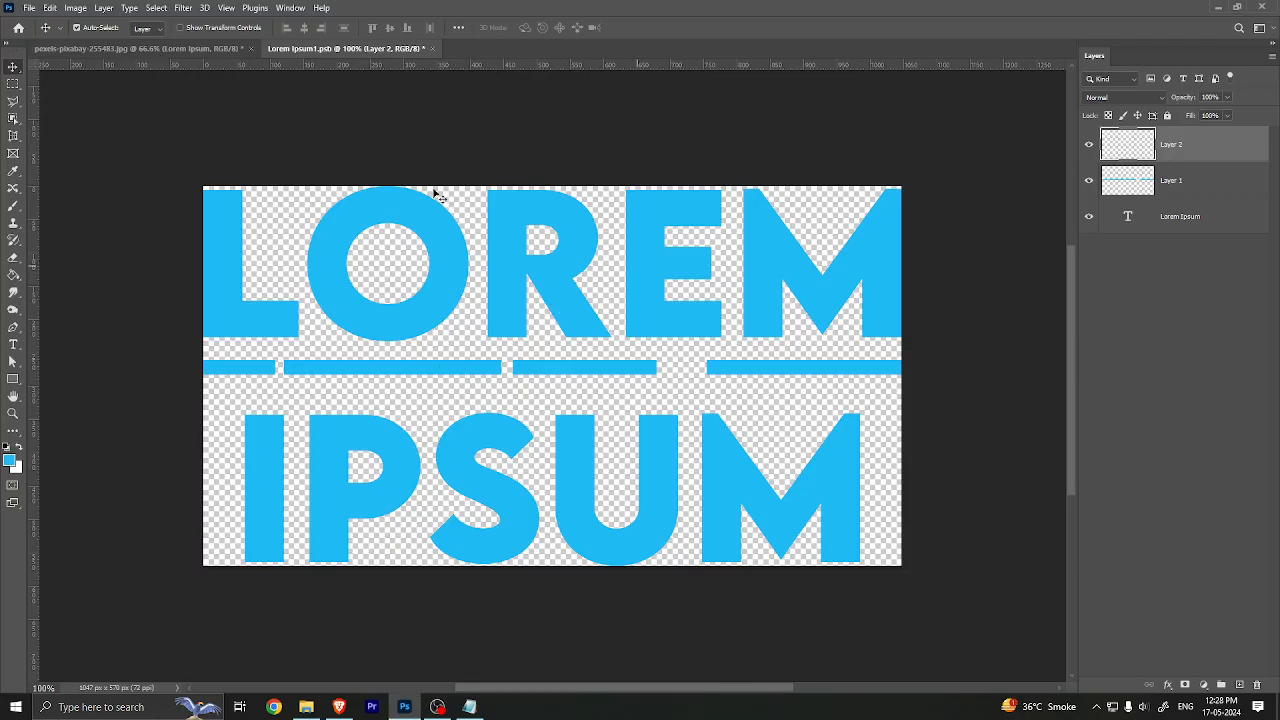
Step: Set the blend mode of the Lorem Ipsum smart object to Overlay in the bottle image
left_click(153, 50)
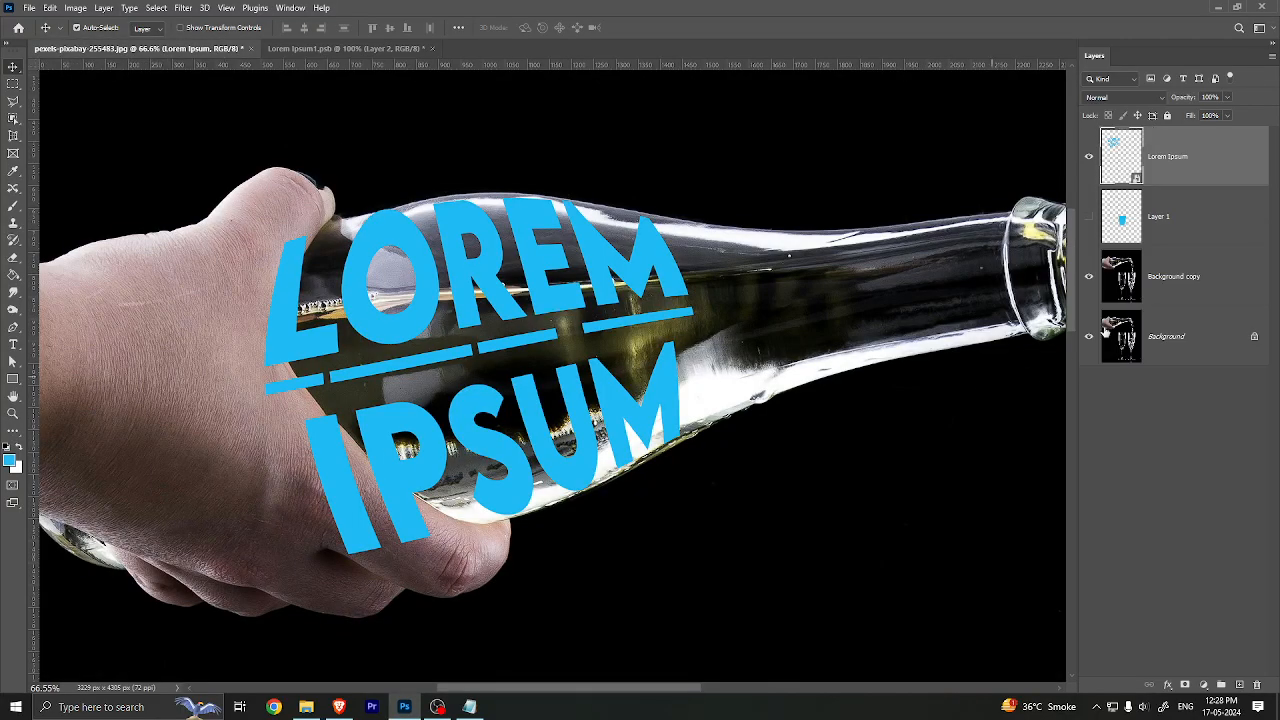
left_click(1136, 97)
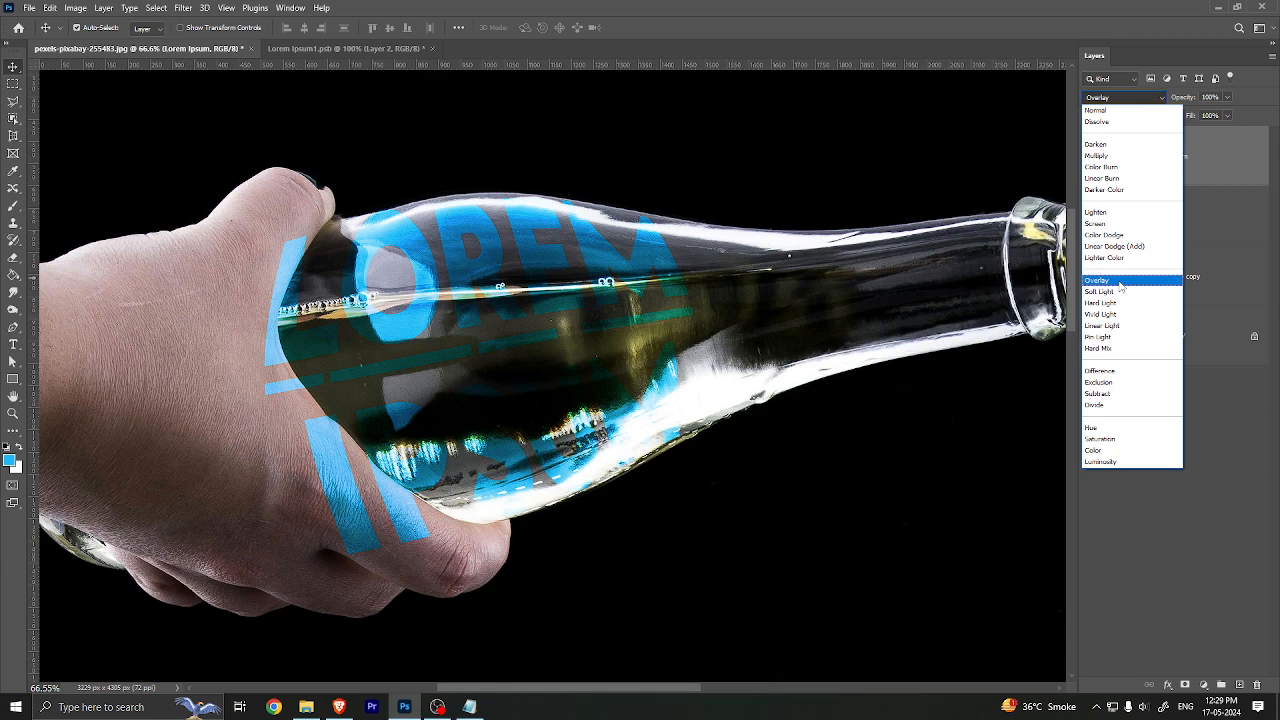
left_click(1098, 281)
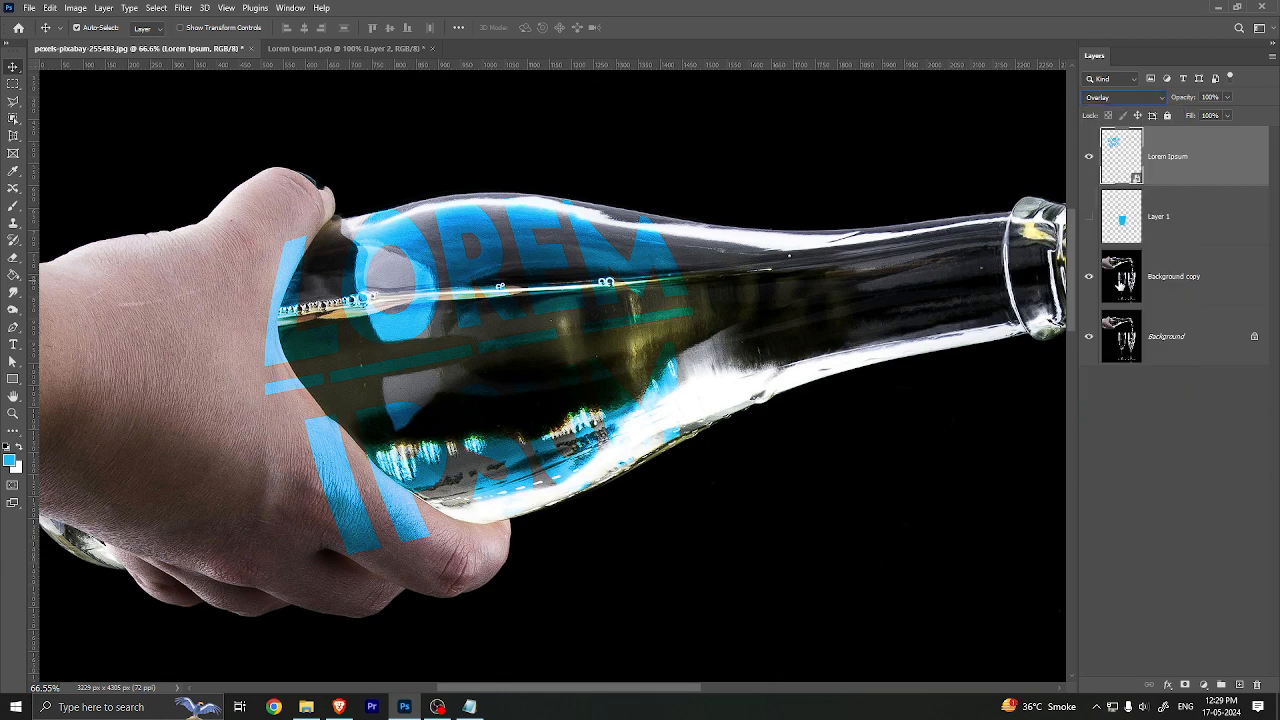
Step: Select the bottle's label area with the Polygonal Lasso, following the hand's edge closely and closing loosely around the bottle
left_click_drag(262, 232, 422, 217)
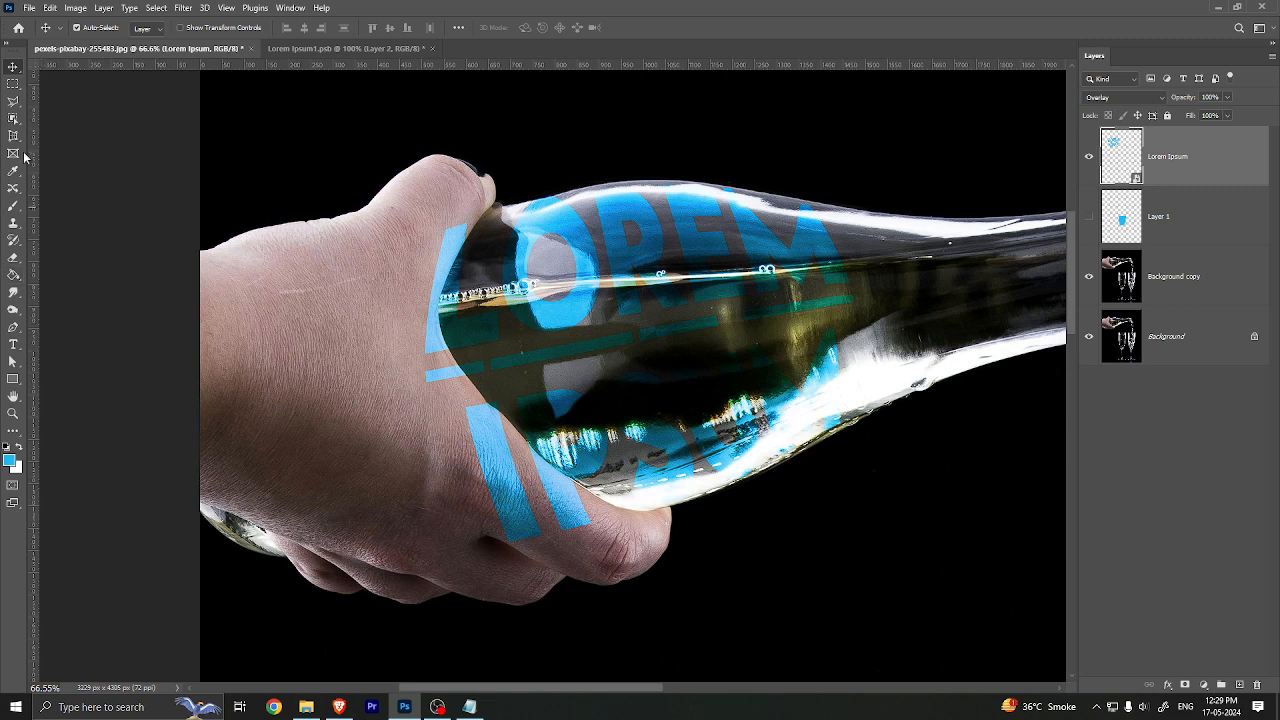
left_click(16, 103)
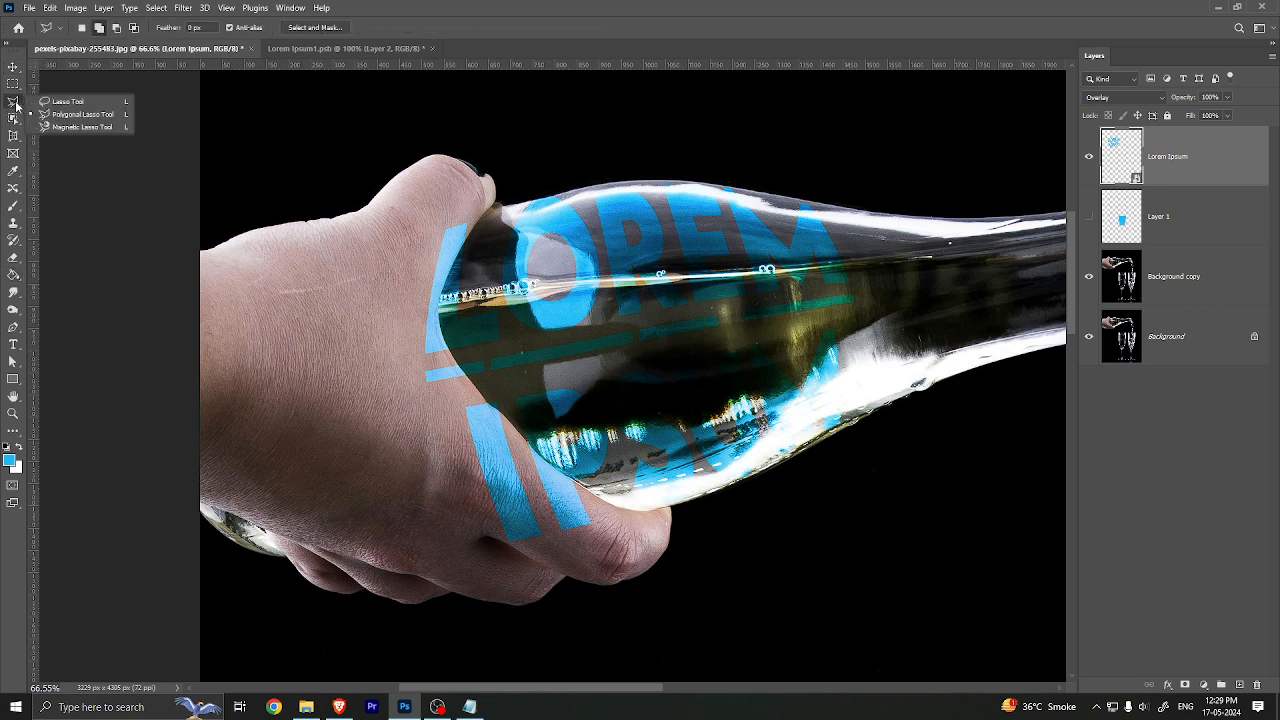
left_click(85, 116)
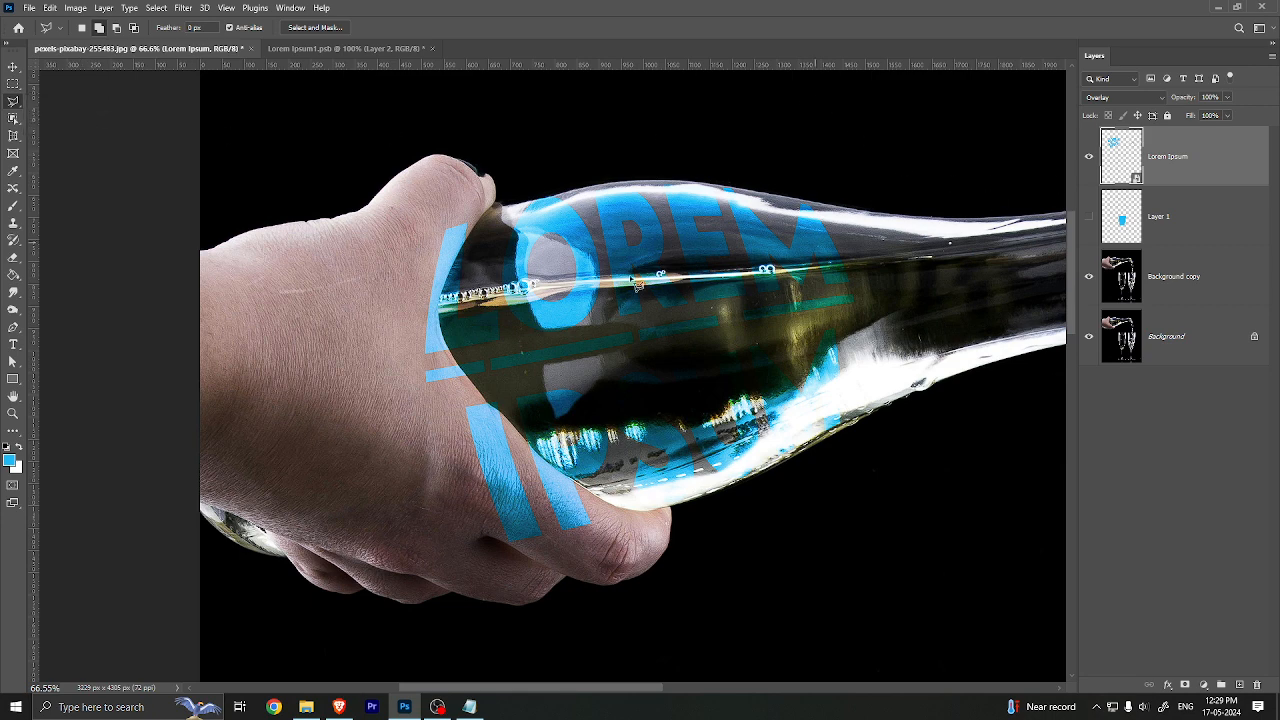
left_click(493, 206)
left_click(459, 253)
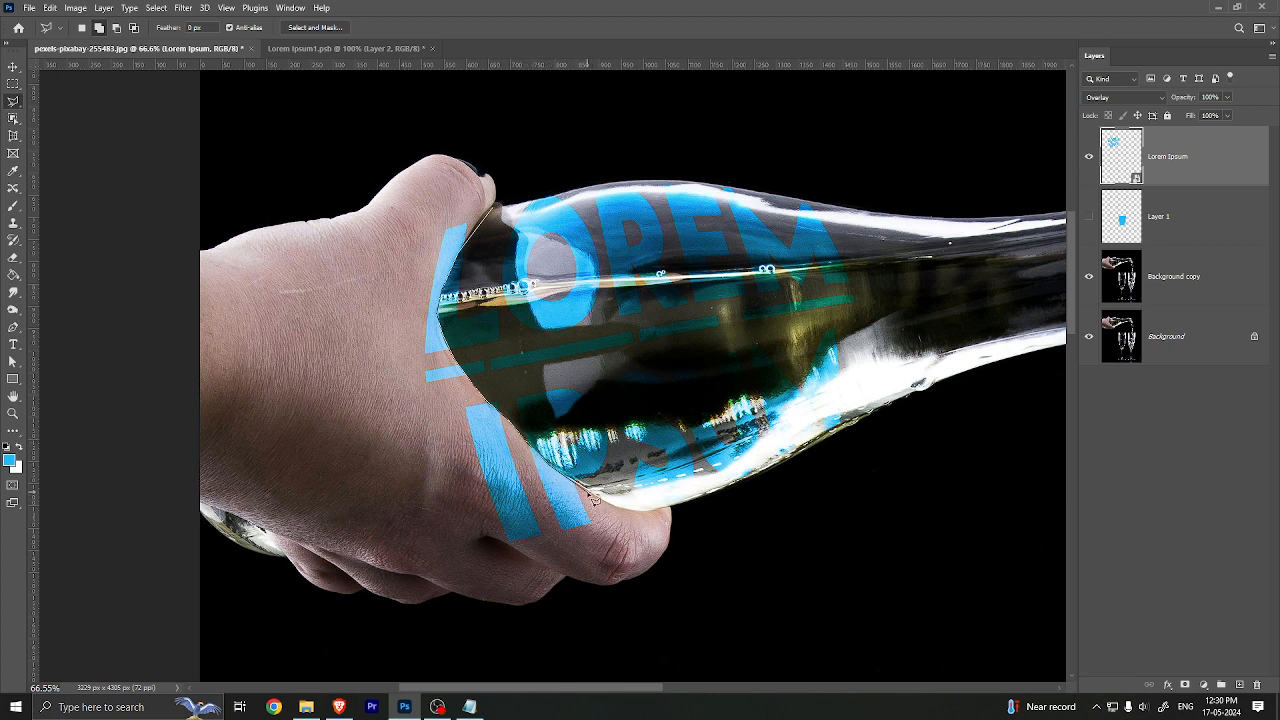
left_click(674, 506)
left_click(952, 561)
left_click(1015, 305)
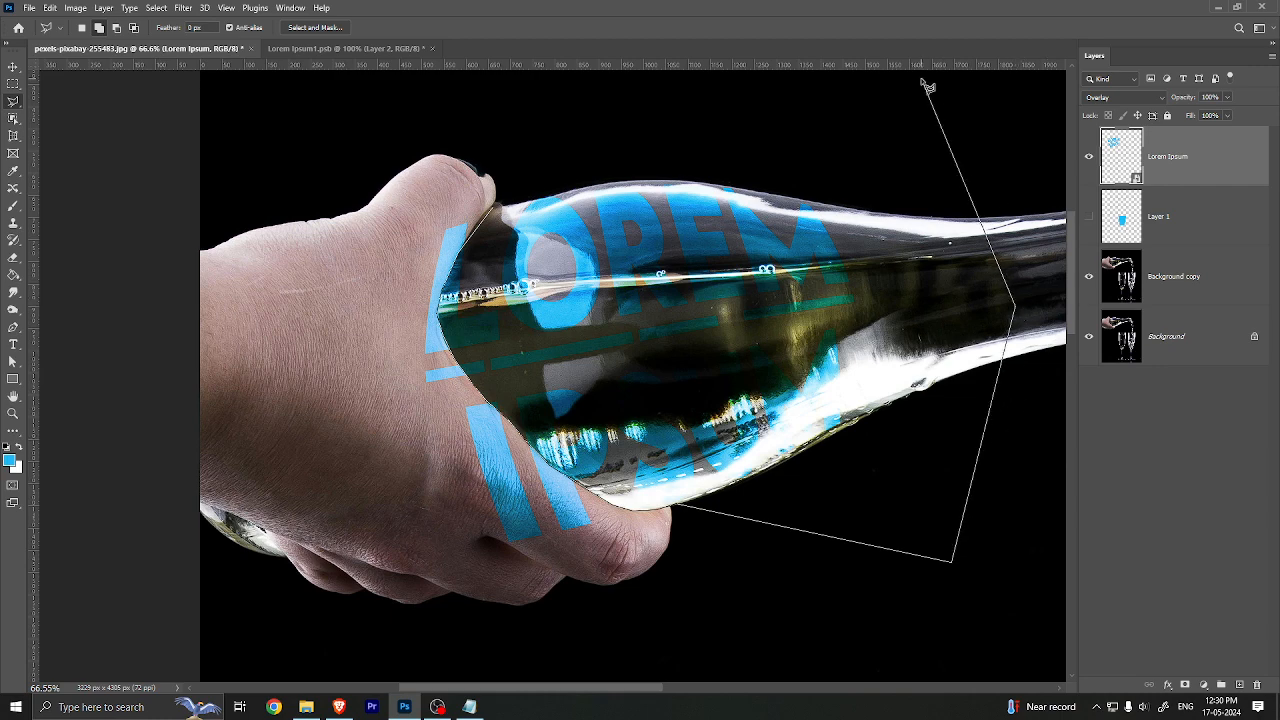
left_click(922, 80)
left_click(546, 97)
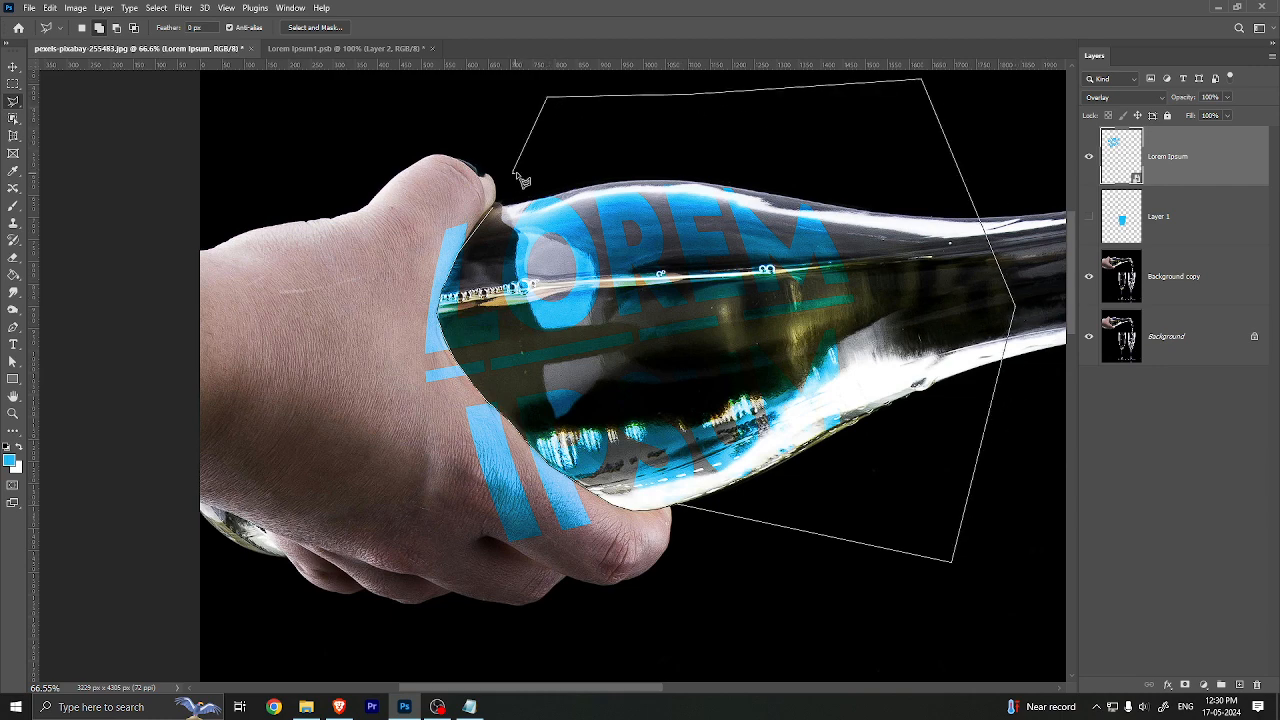
left_click(522, 180)
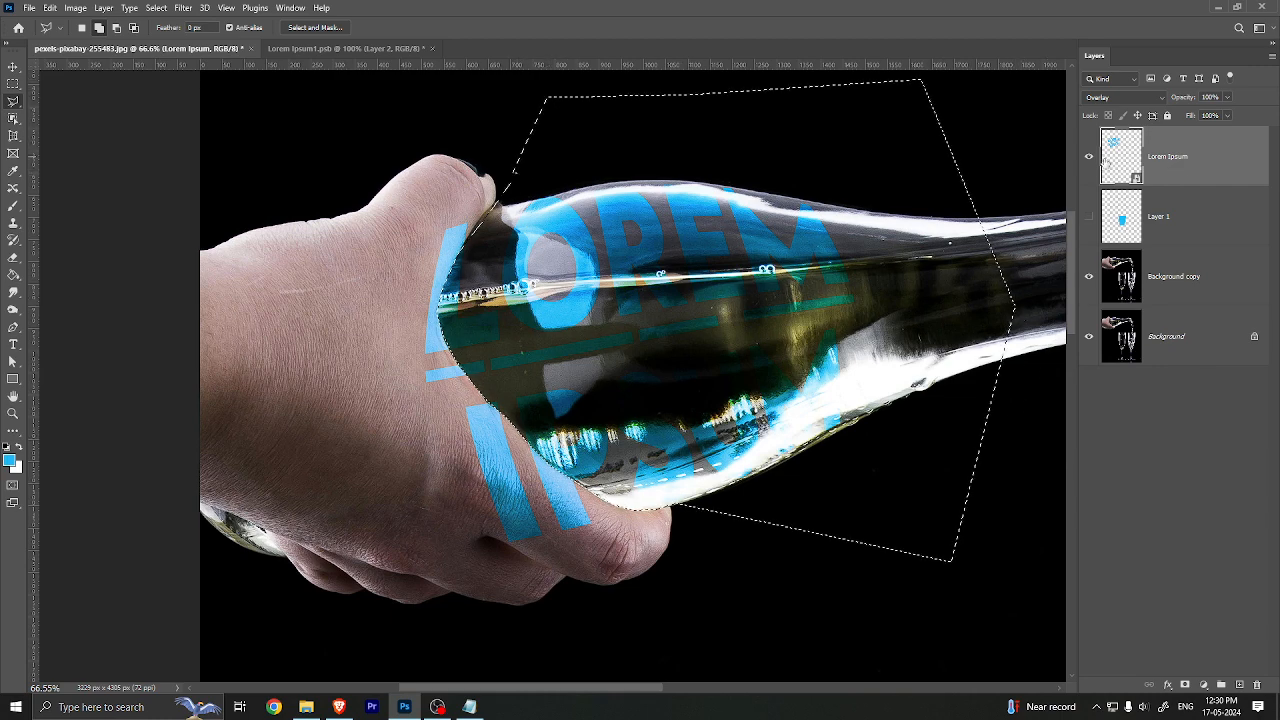
Step: Hide the original Background layer and leave Background copy visible
left_click(1089, 276)
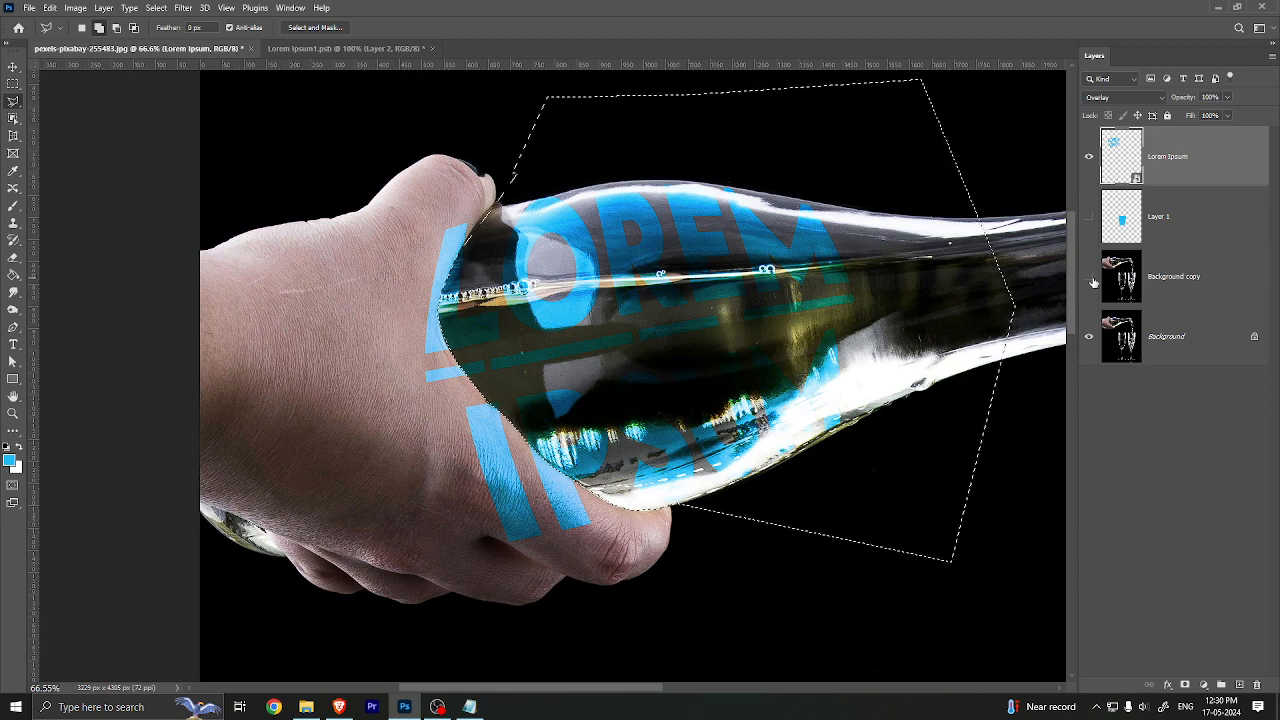
left_click(1089, 336)
left_click(1089, 276)
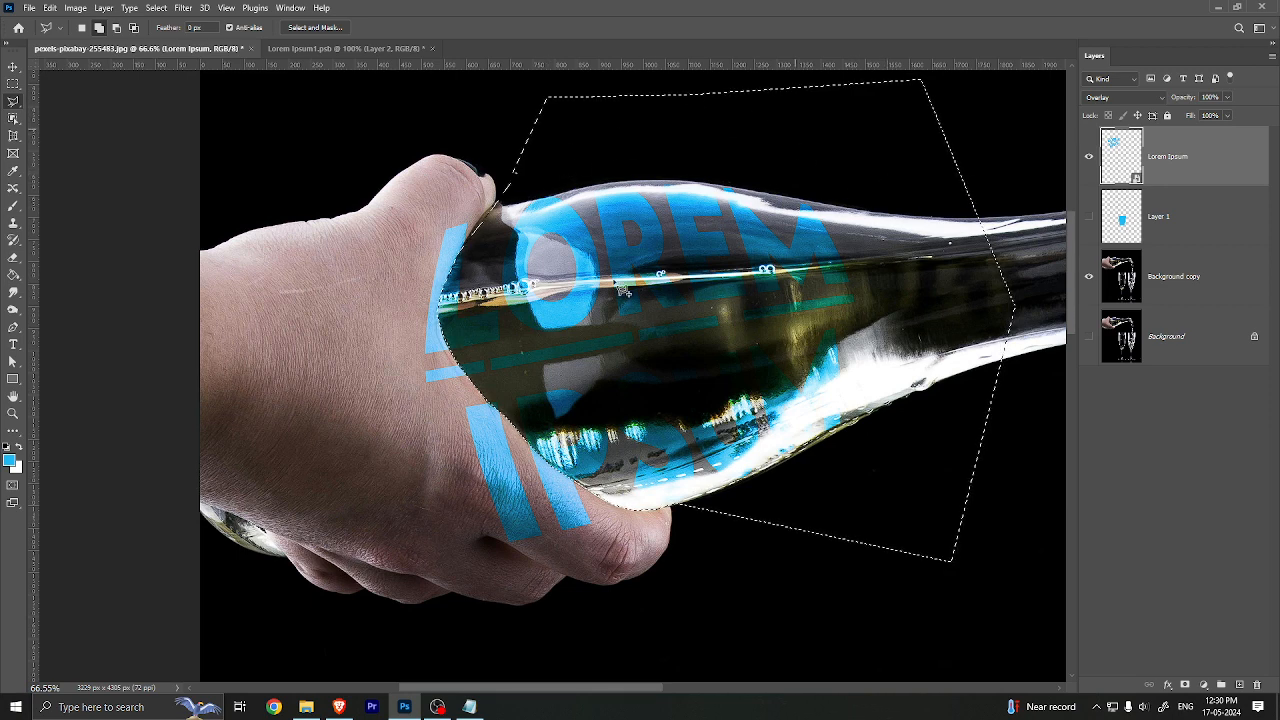
Step: Add a layer mask to the Lorem Ipsum smart object from the selection so the letters over the hand are hidden
left_click(1186, 685)
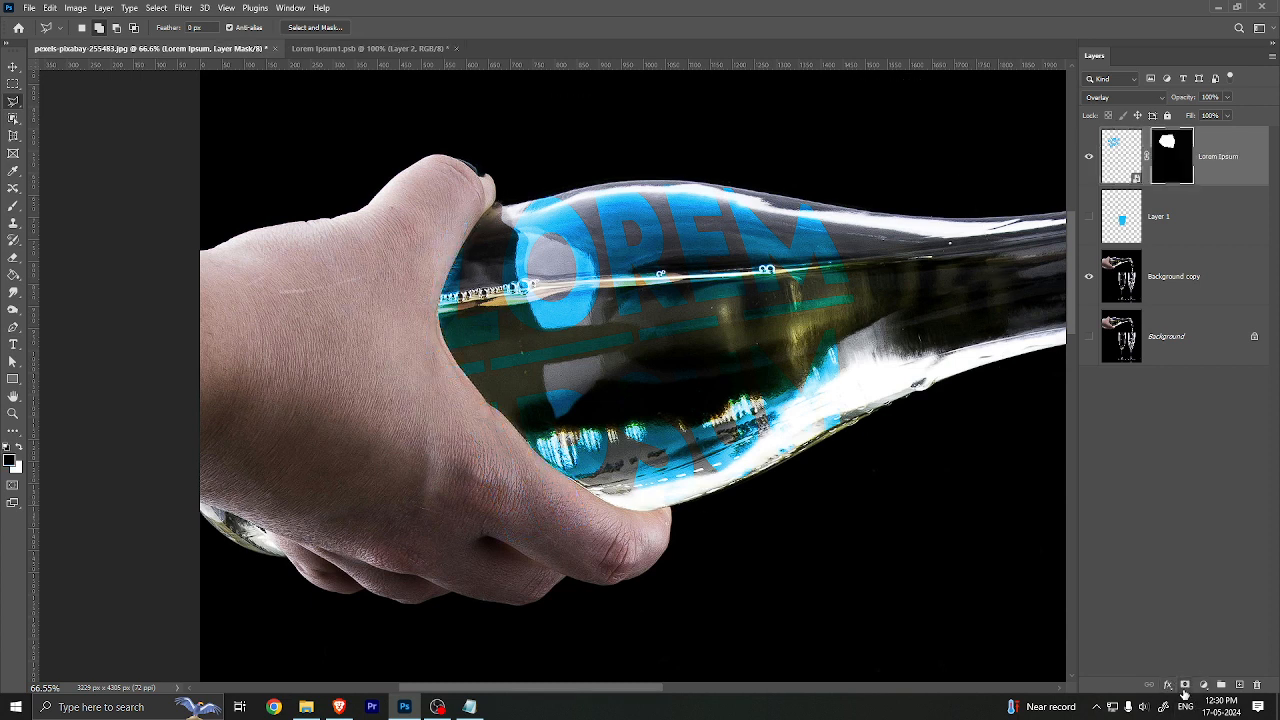
key("ctrl+z")
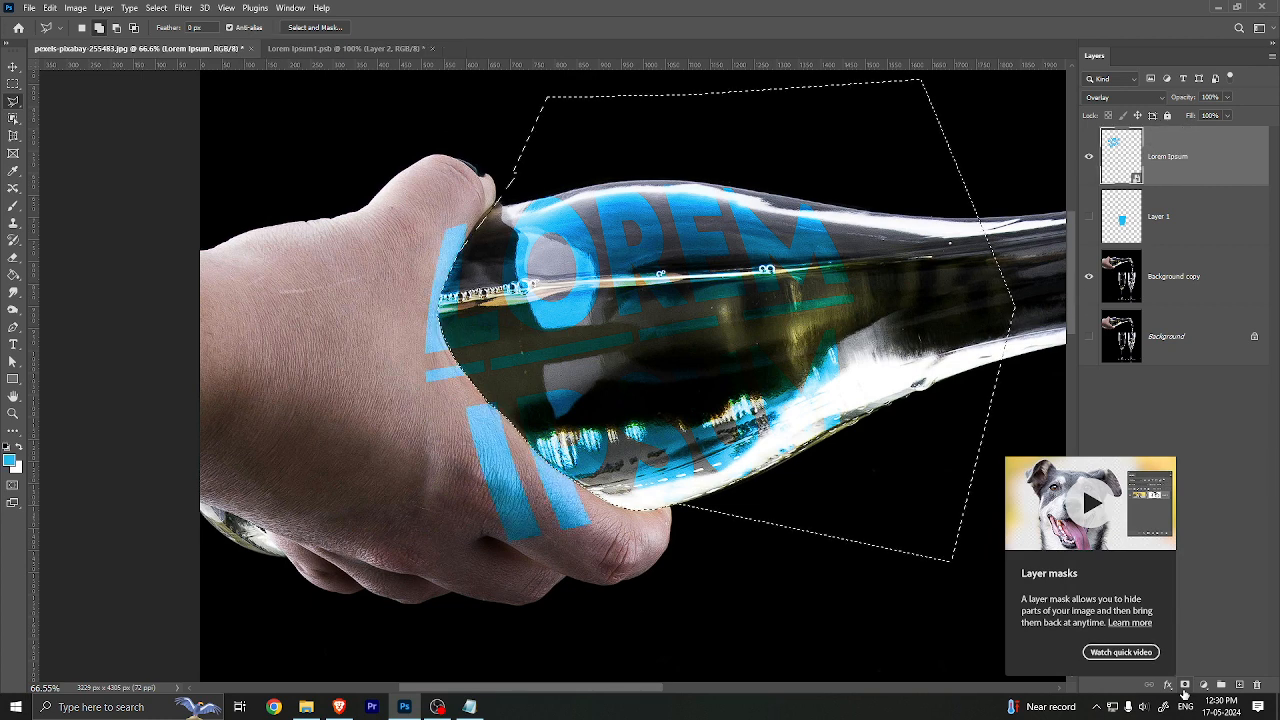
left_click(1183, 686)
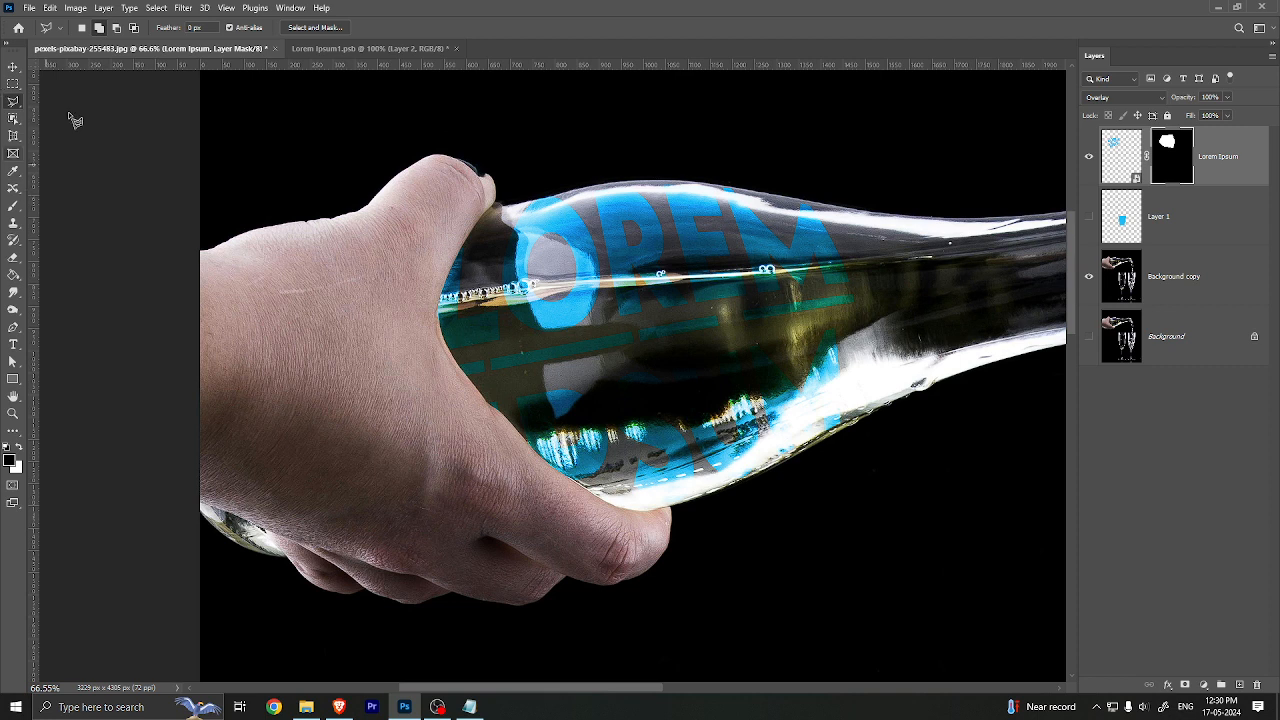
Step: Paint with a white brush on the Lorem Ipsum layer mask to reveal the letters over the hand
left_click(13, 205)
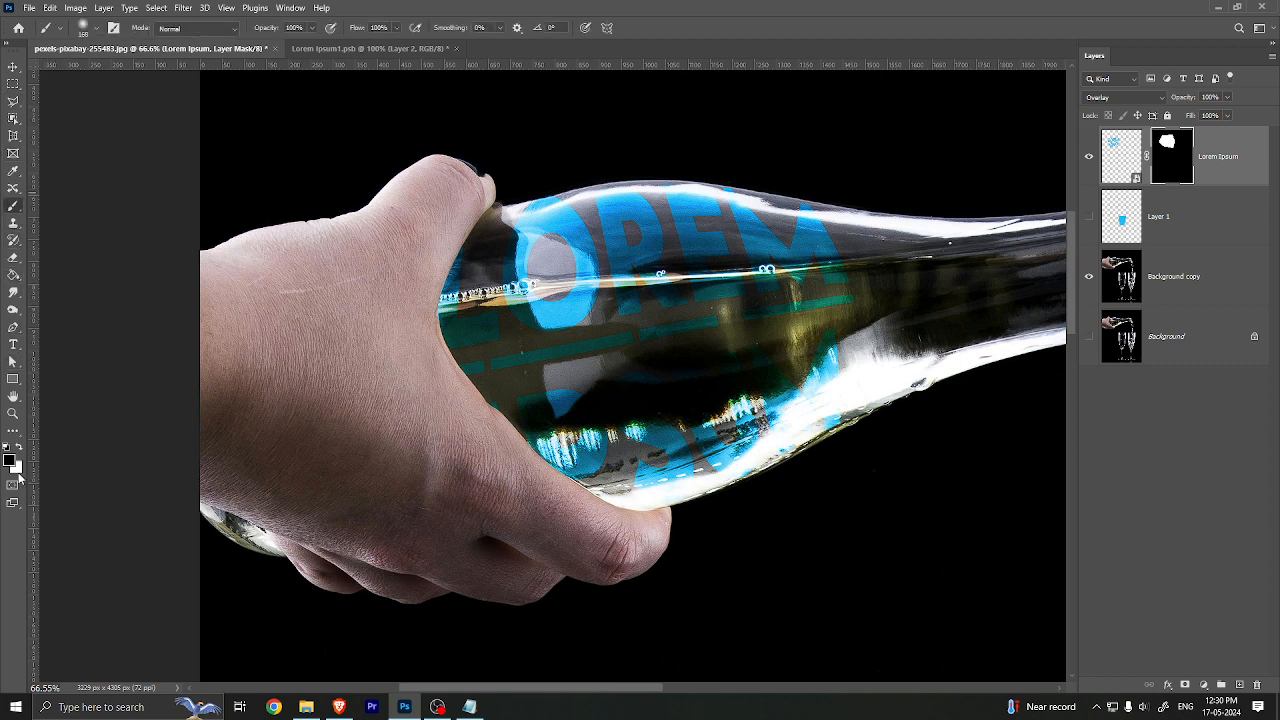
left_click(19, 447)
left_click_drag(434, 265, 428, 375)
mouse_move(462, 216)
left_mouse_down()
mouse_move(463, 491)
mouse_move(435, 435)
mouse_move(323, 347)
left_mouse_up()
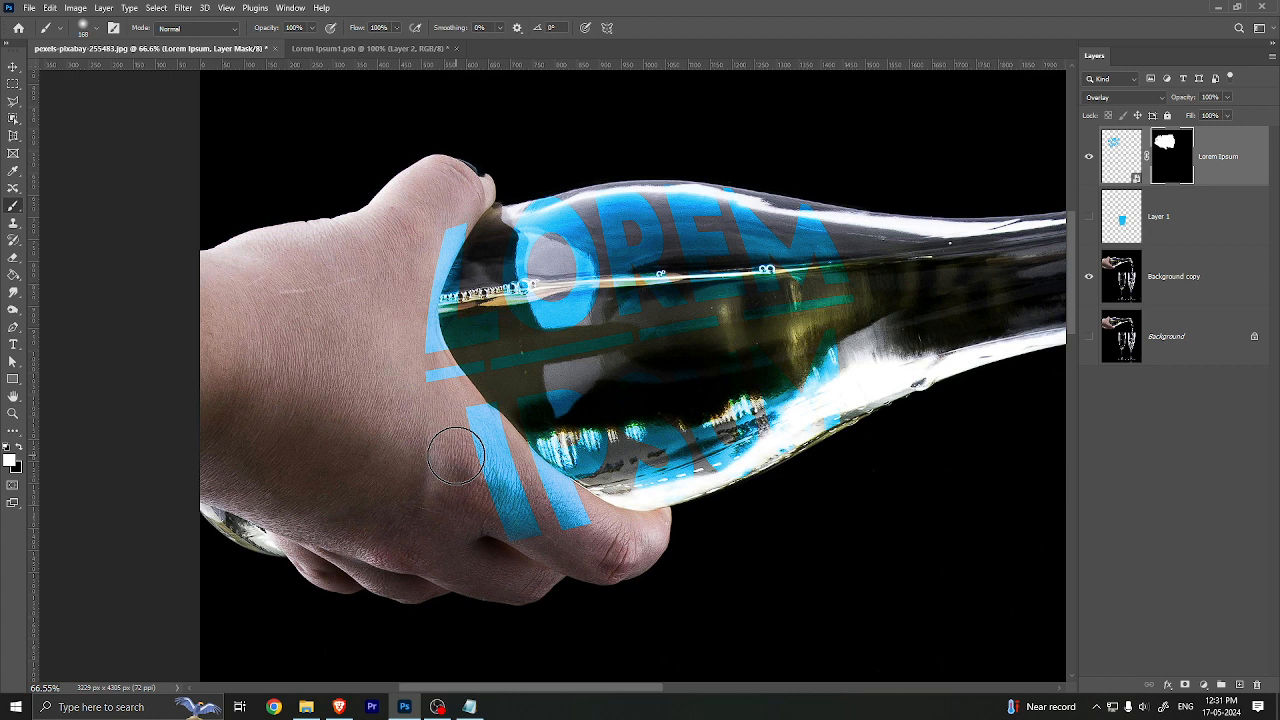
left_click_drag(456, 456, 460, 462)
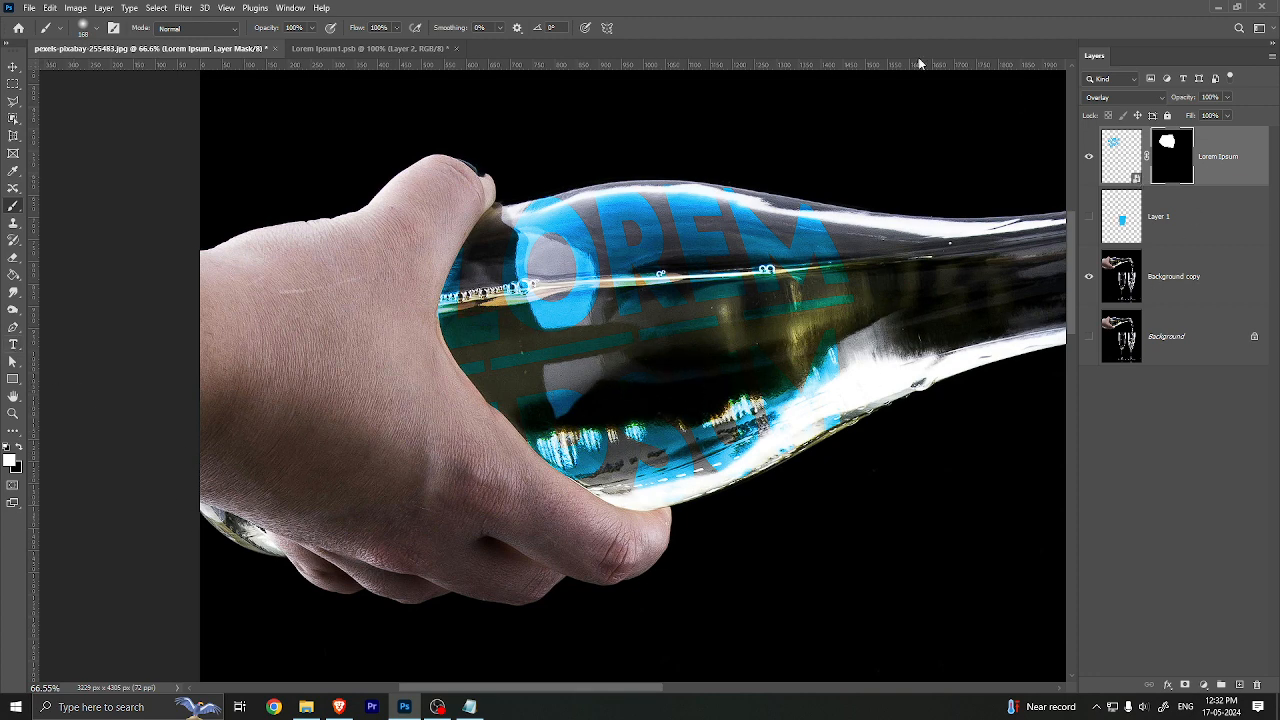
Step: Hide the Lorem Ipsum layer and show Layer 1, the blue fill over the first glass
left_click(13, 66)
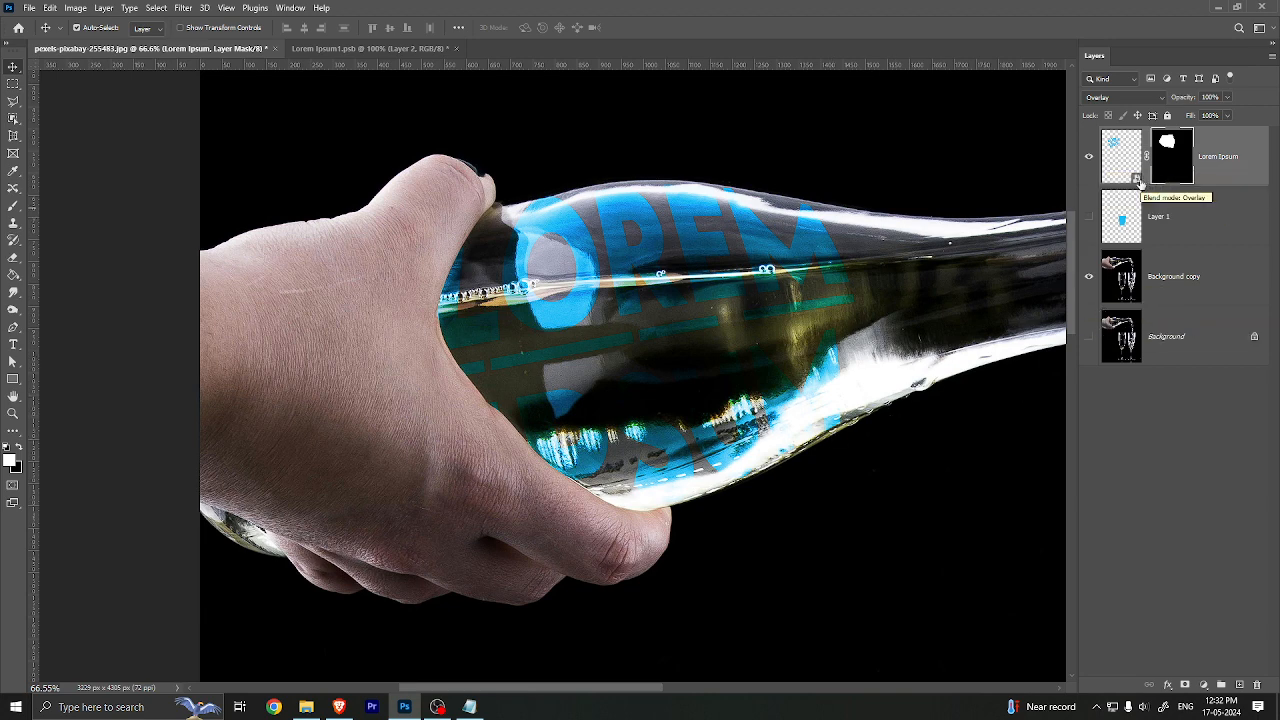
left_click(1089, 157)
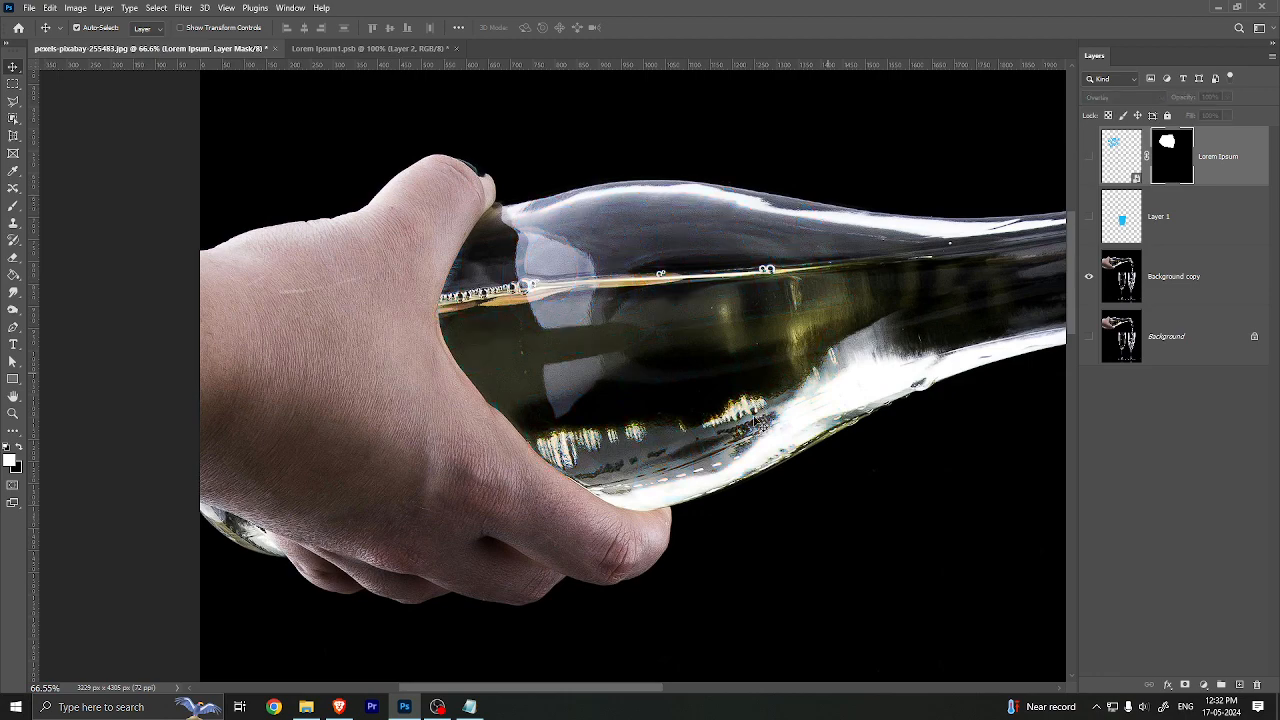
left_click_drag(587, 455, 494, 257)
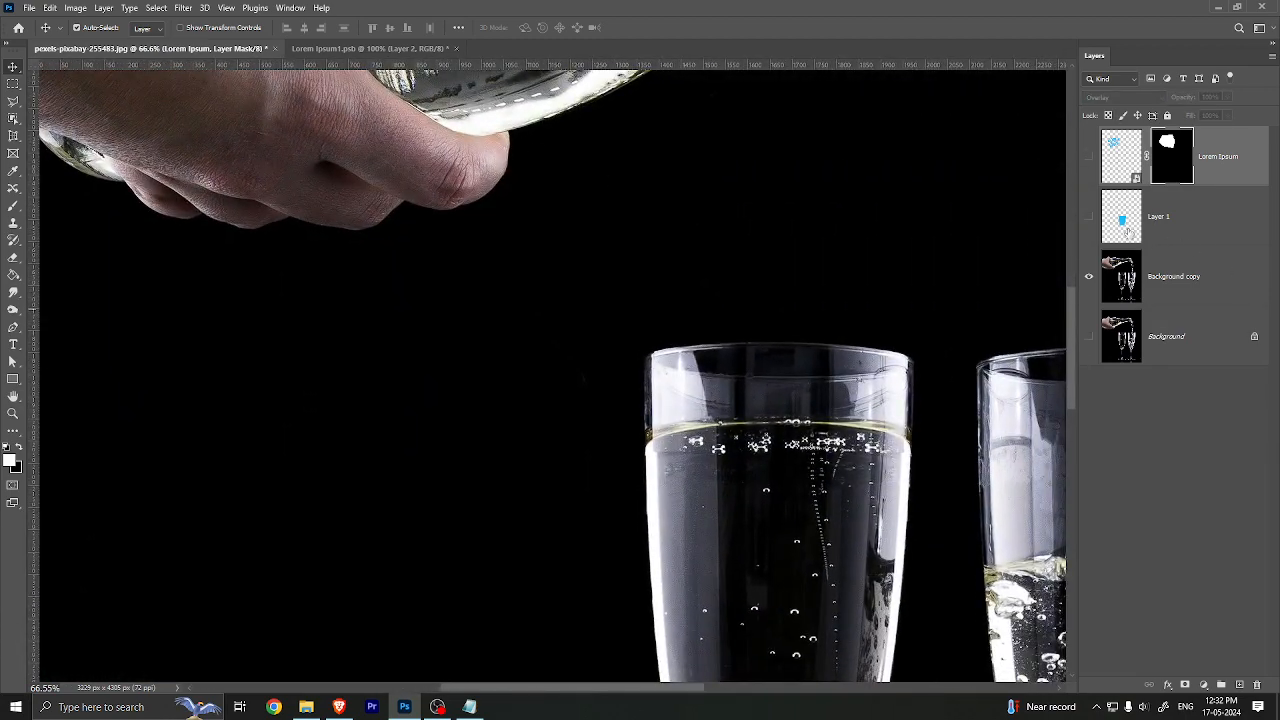
left_click(1089, 216)
left_click_drag(890, 450, 773, 266)
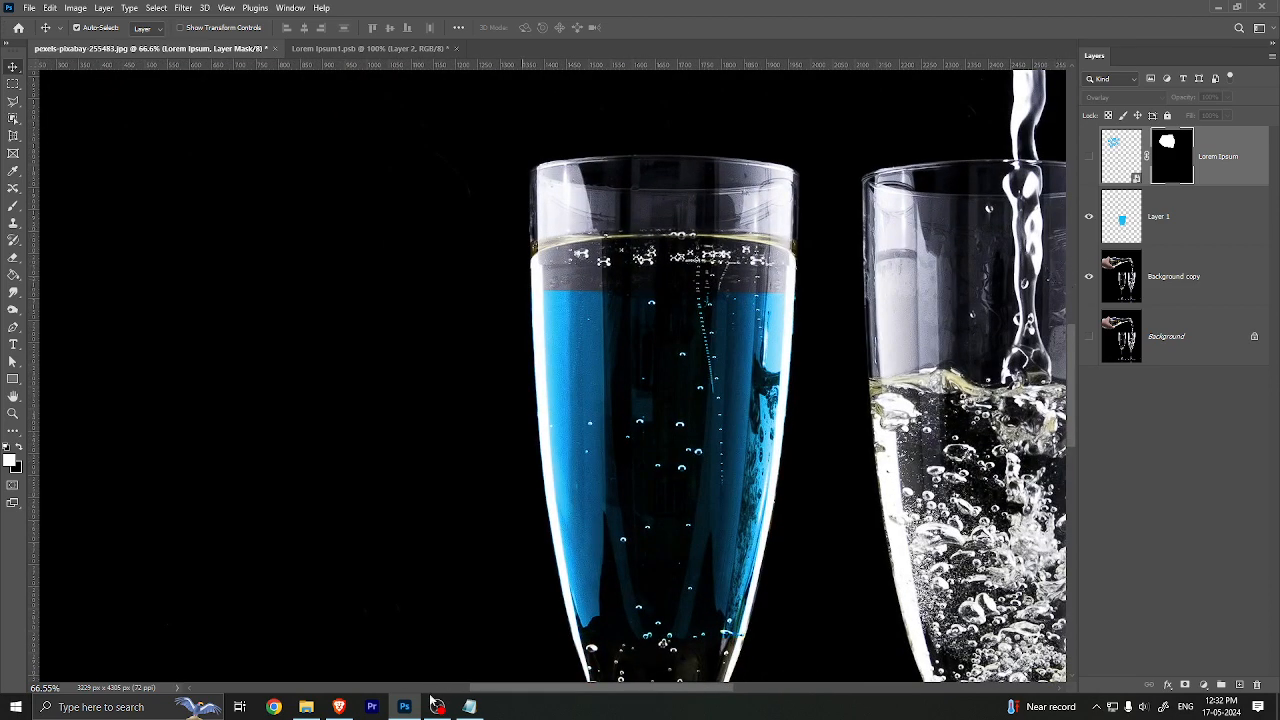
Step: Open the PNG illustration of four cartoon monsters from the Downloads folder as a separate Photoshop document
left_click(340, 707)
left_click(340, 707)
left_click(306, 707)
left_click(408, 186)
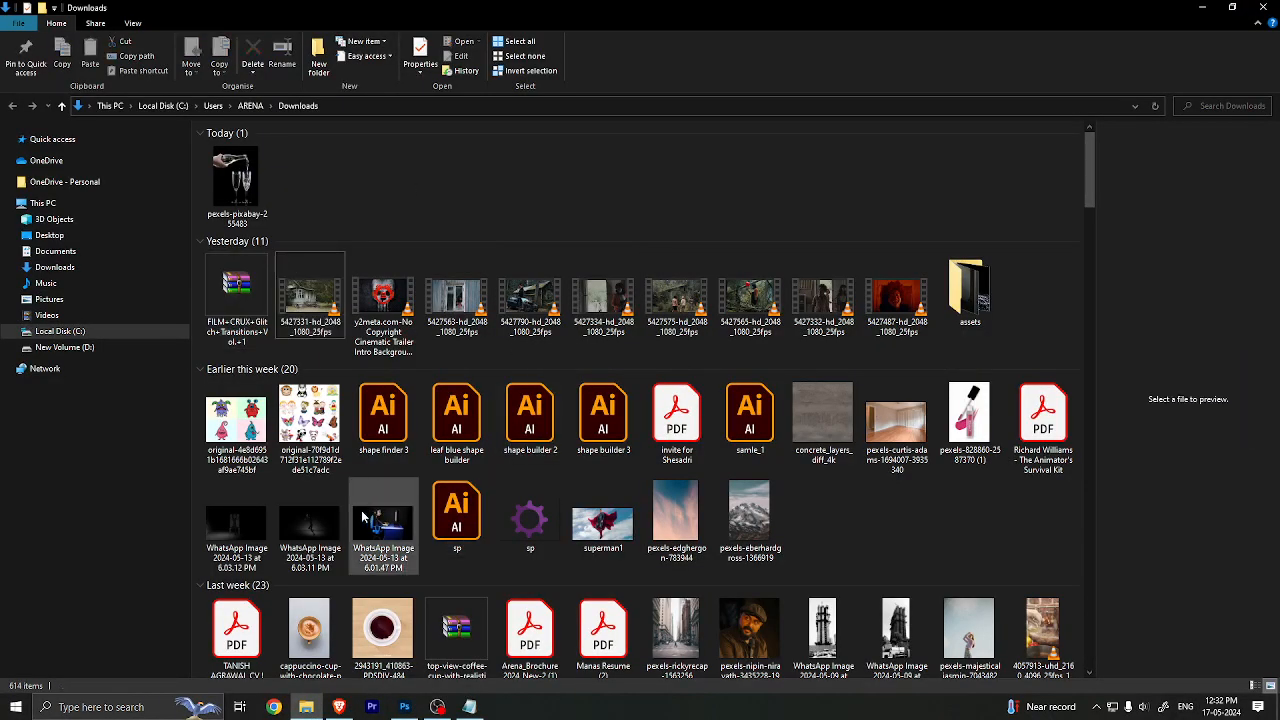
left_click_drag(237, 420, 1110, 452)
key("alt+Tab")
left_click_drag(1111, 452, 820, 5)
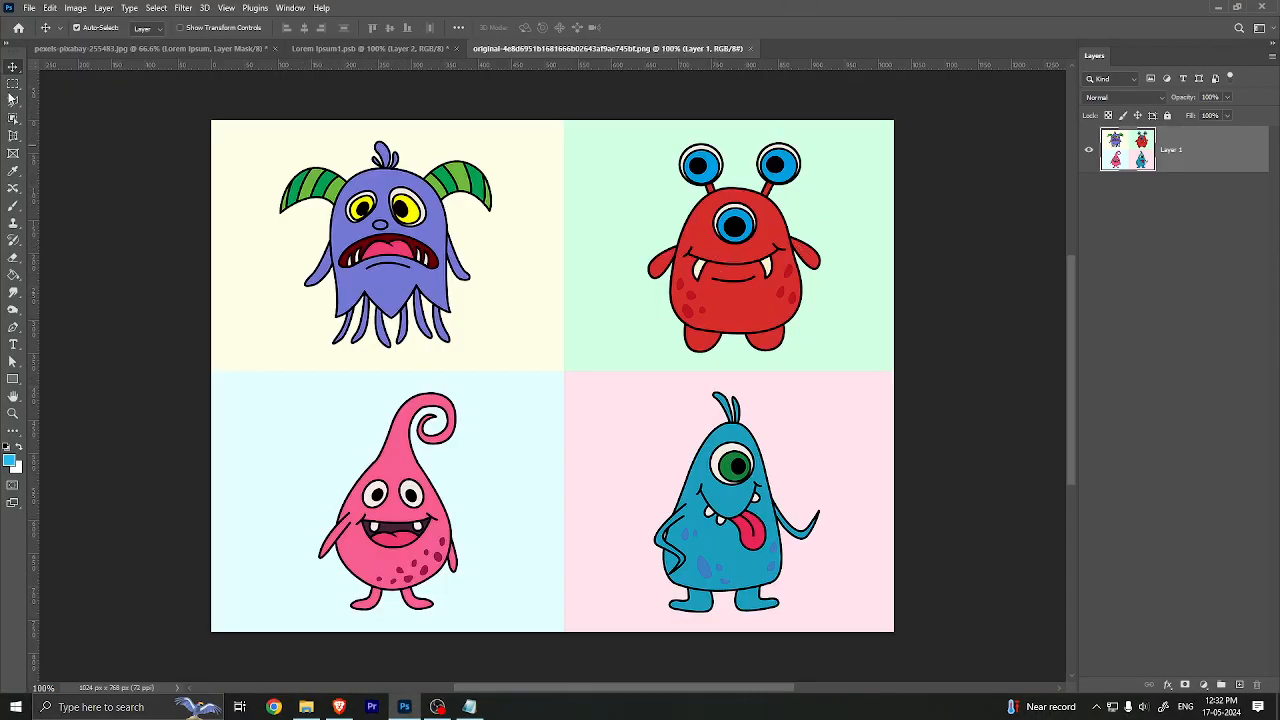
Step: Copy the red monster's green panel to a new layer and place it over the second glass in the pexels-pixabay-255483.jpg document
left_click(13, 84)
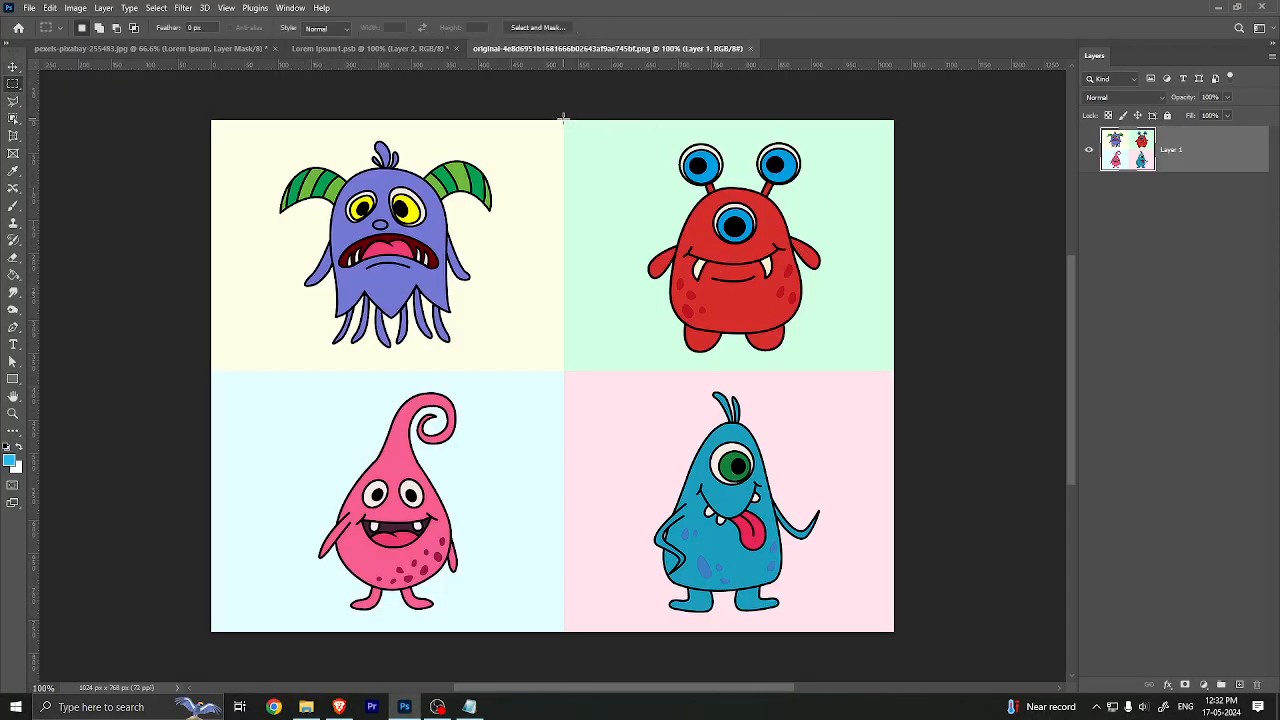
left_click_drag(563, 118, 897, 372)
key("ctrl+j")
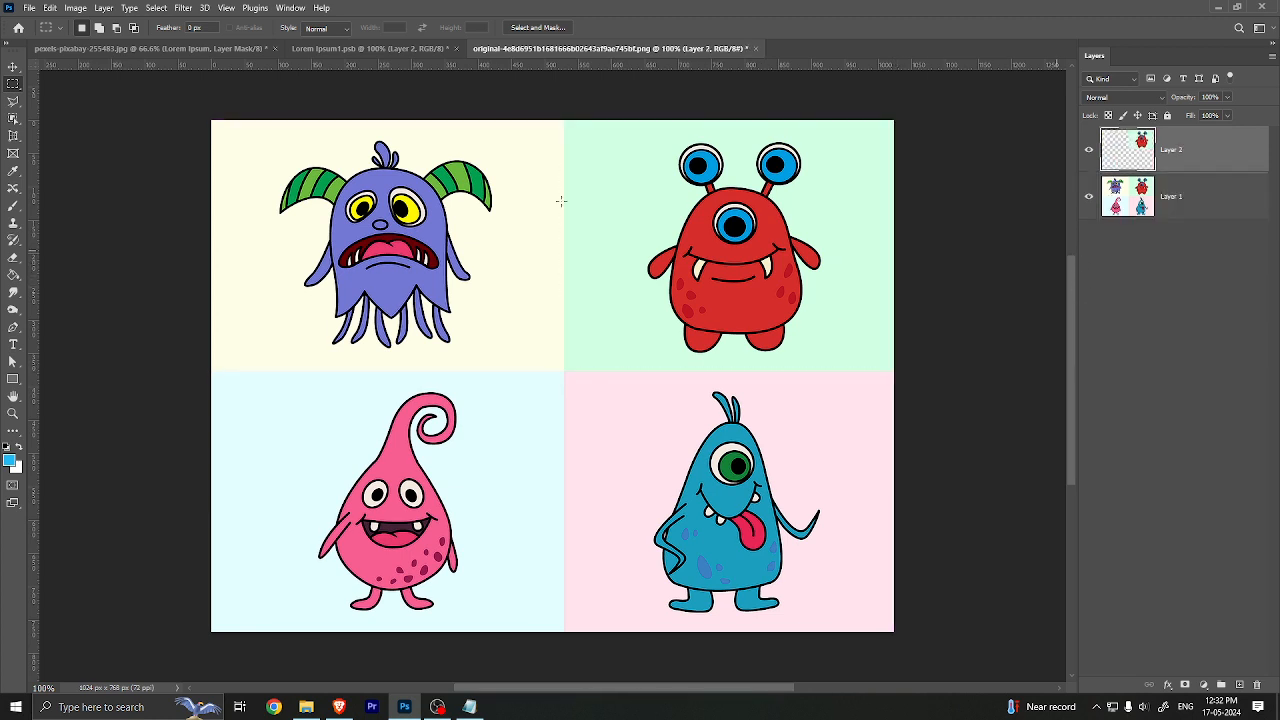
left_click(13, 66)
left_click_drag(733, 241, 689, 478)
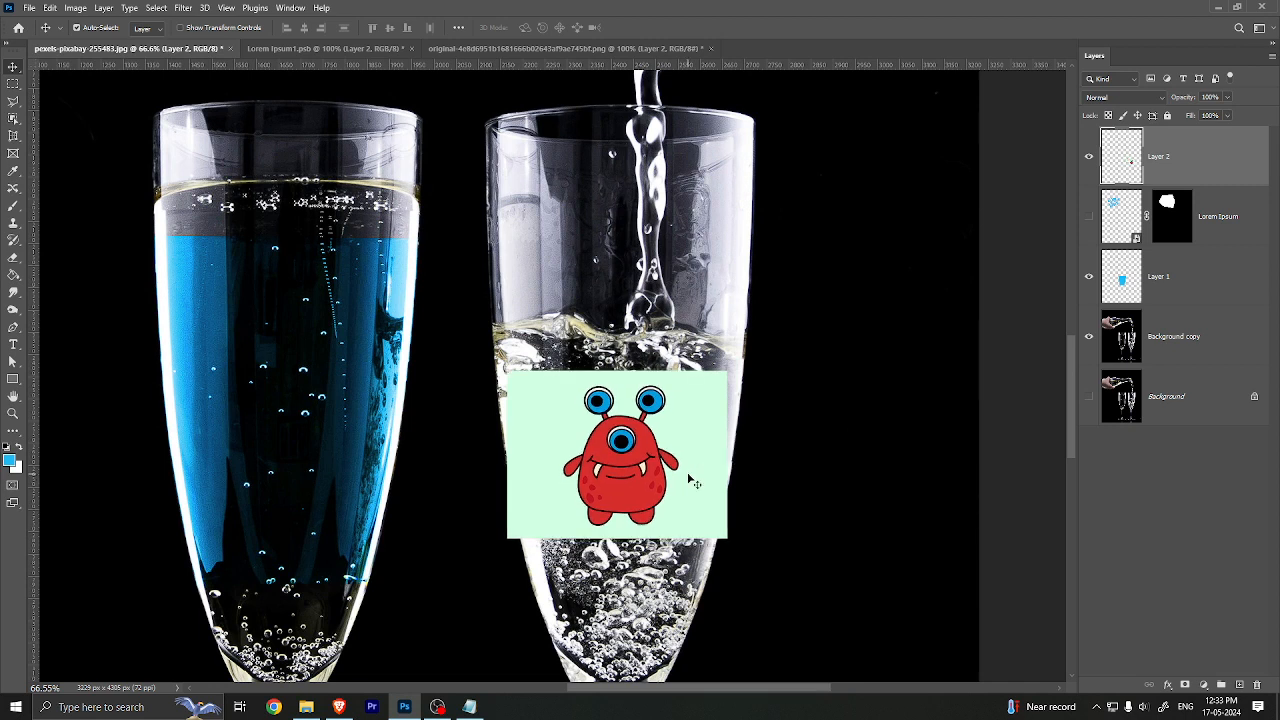
Step: Distort the monster panel's four corners with Free Transform so it tapers downward to match the second glass's edges
key("ctrl+t")
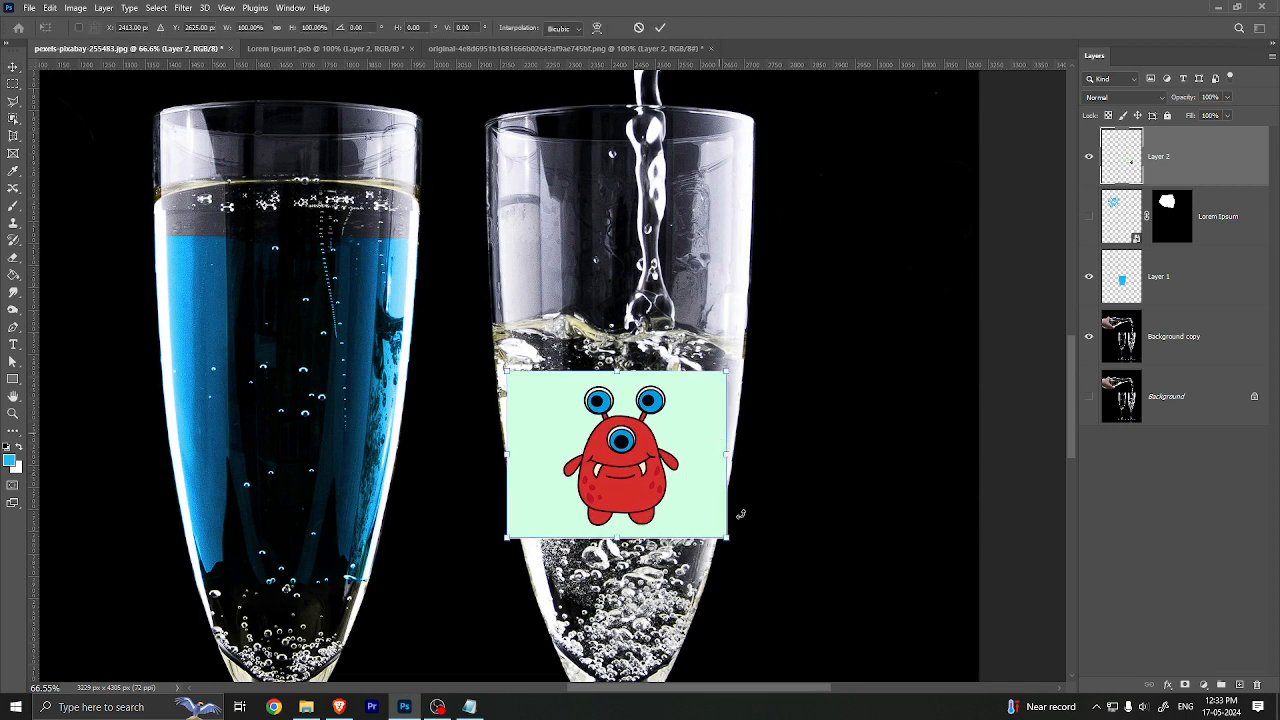
left_click_drag(727, 539, 716, 541)
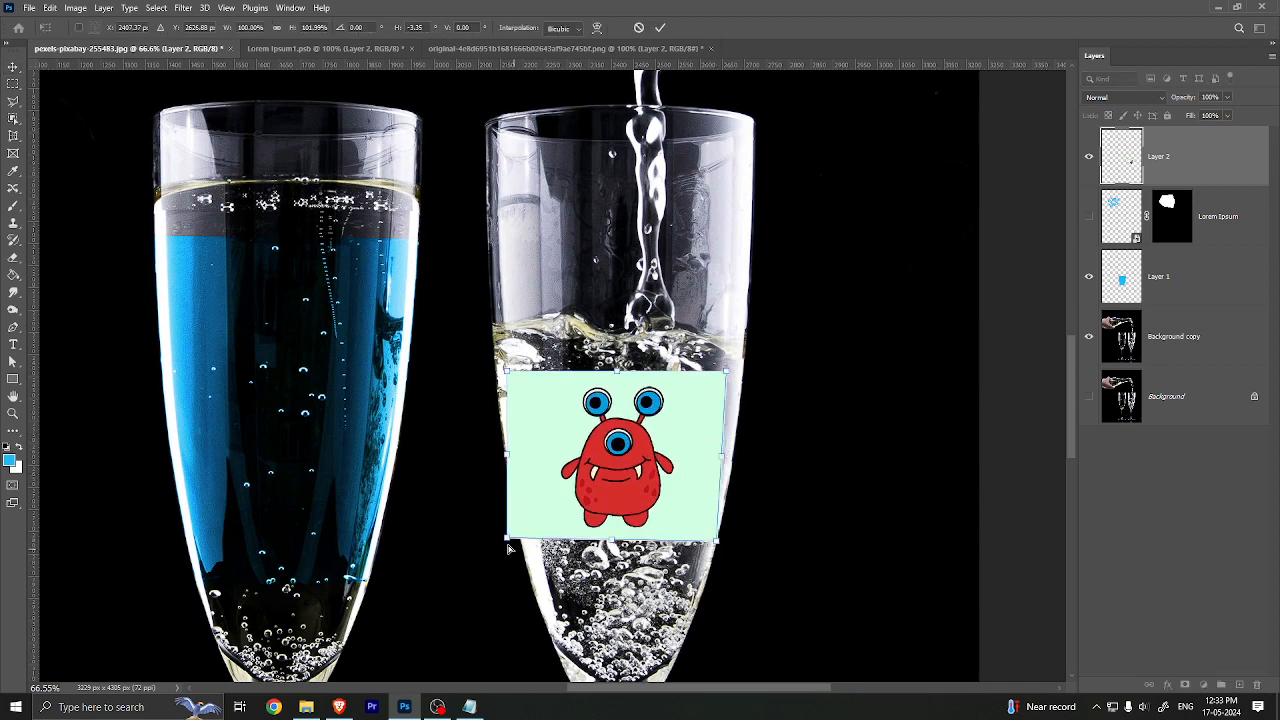
left_click_drag(507, 539, 521, 543)
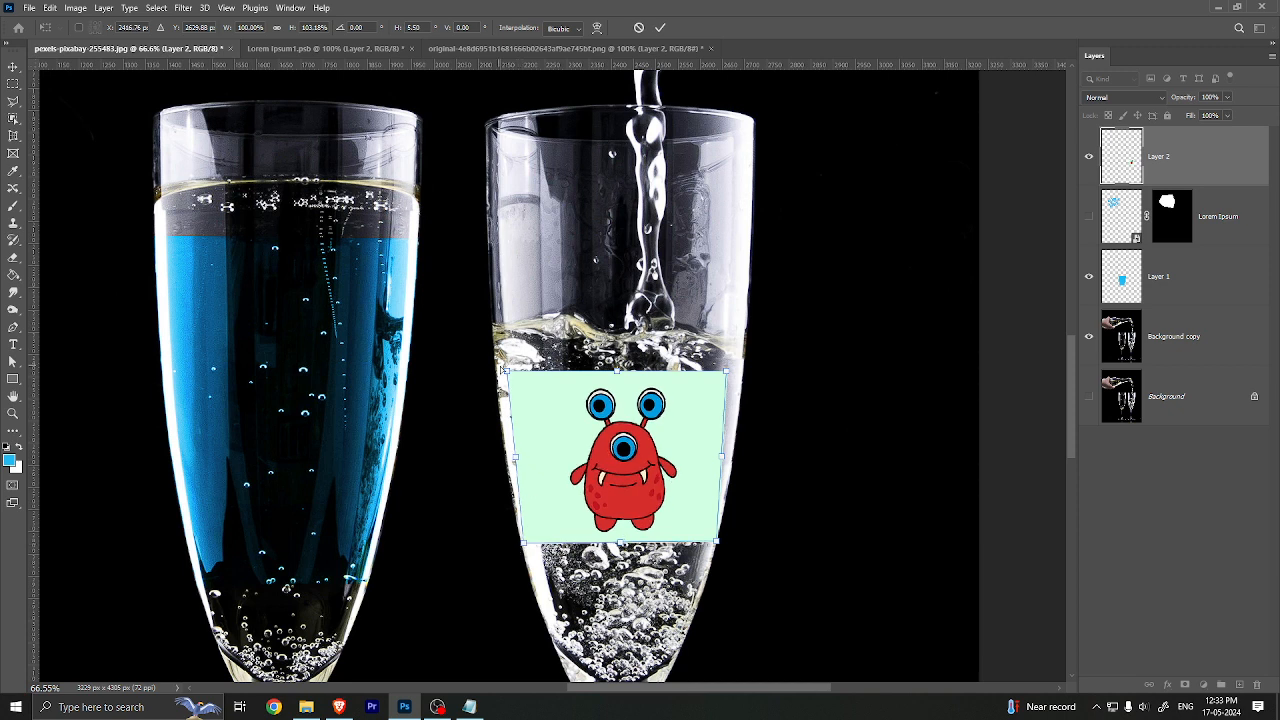
left_click_drag(506, 372, 496, 348)
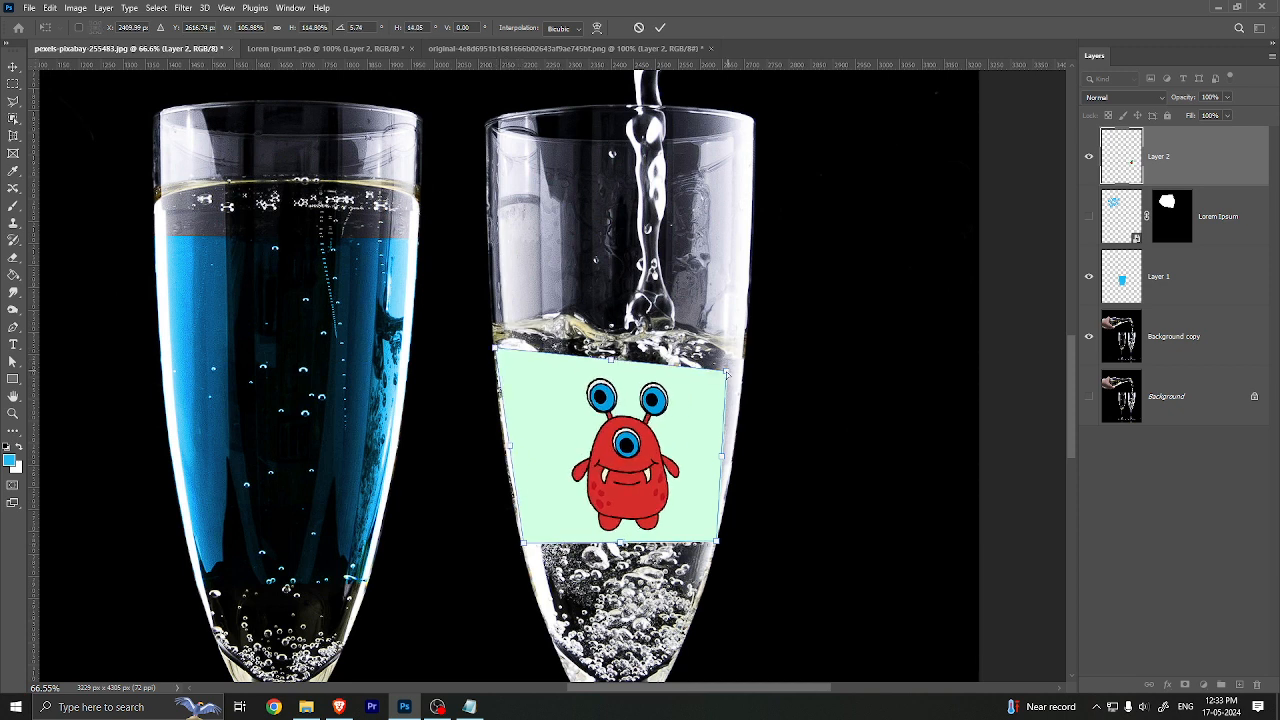
left_click_drag(727, 374, 745, 347)
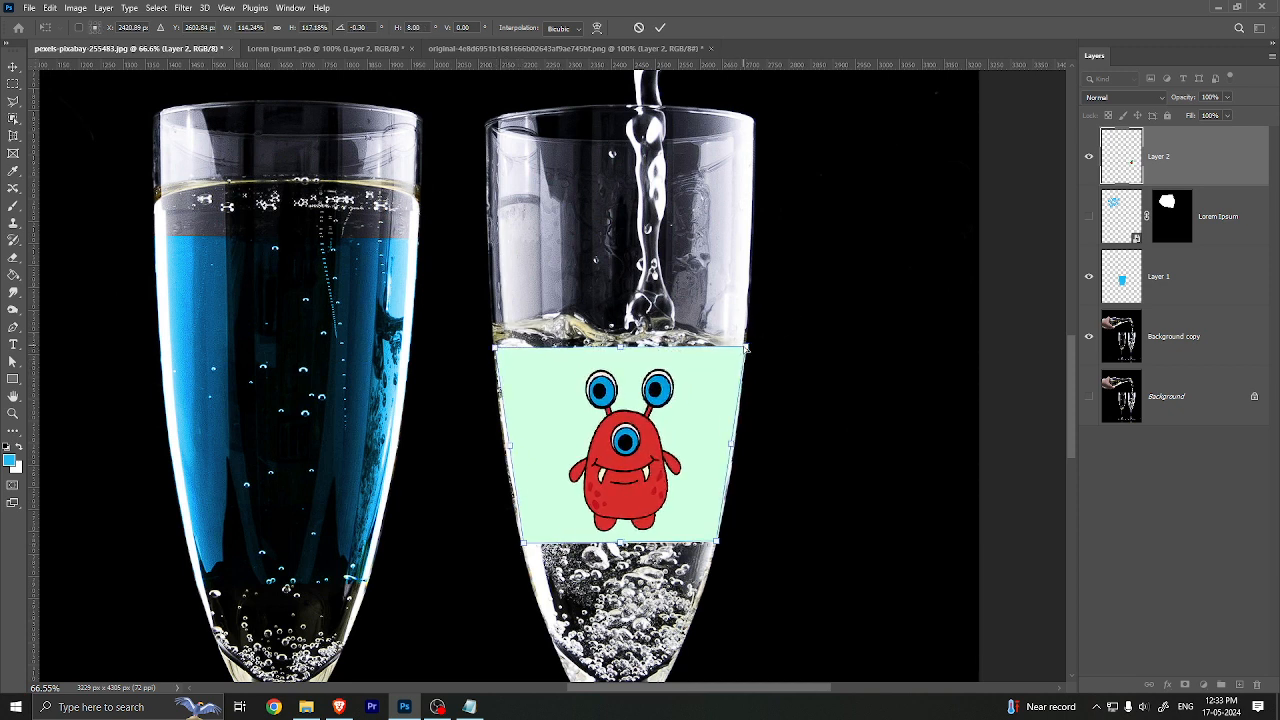
Step: Warp the monster panel's two side edges slightly outward to follow the curved sides of the glass
left_click(598, 29)
left_click_drag(513, 465, 510, 465)
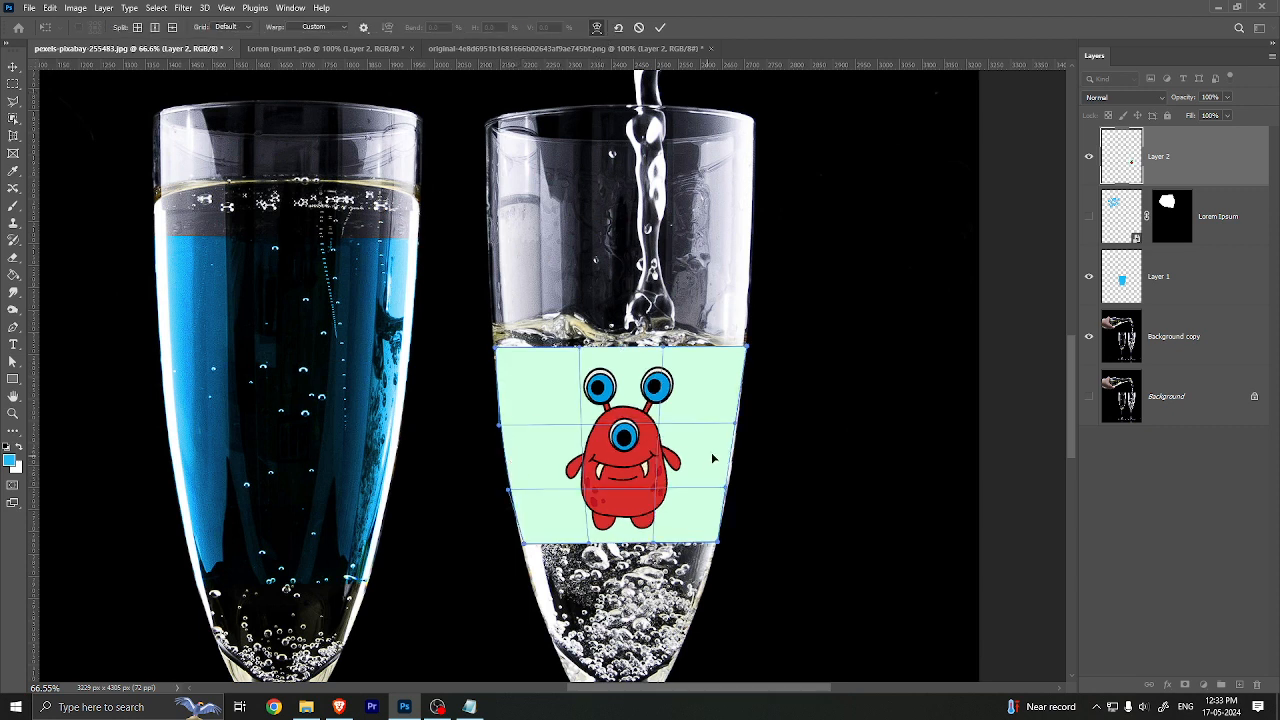
left_click_drag(713, 458, 715, 458)
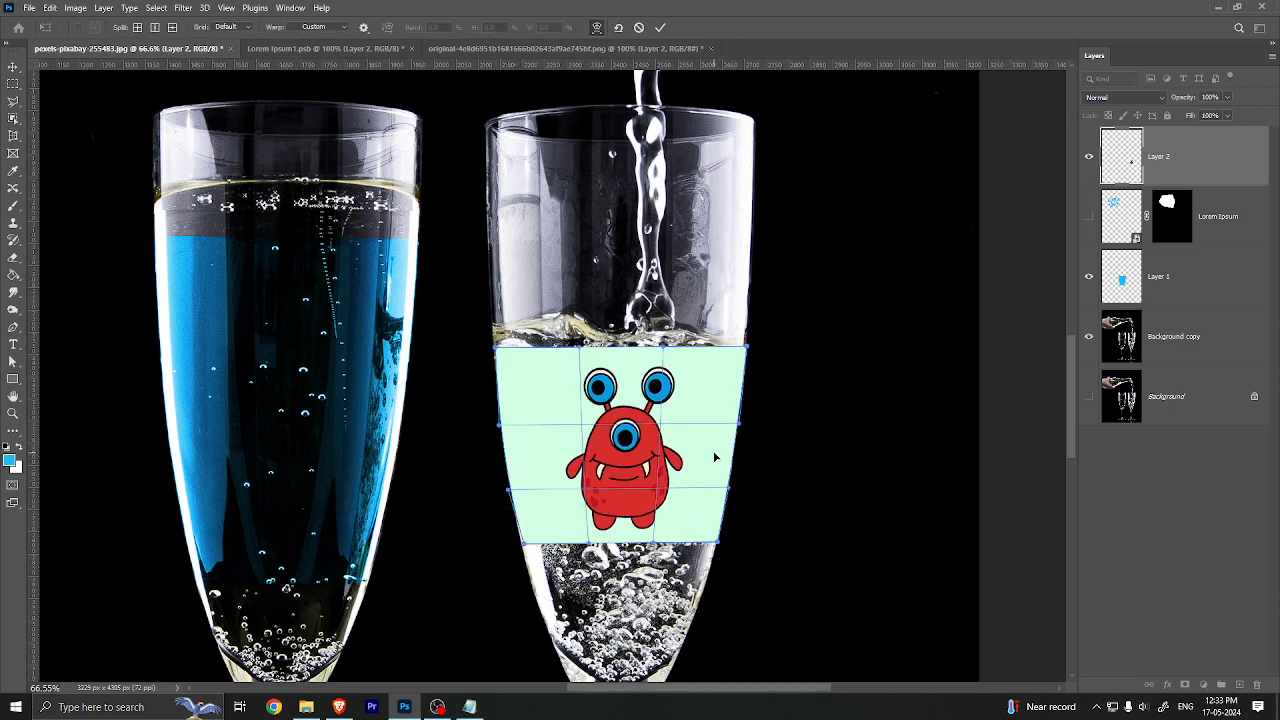
Step: Bow the monster panel's bottom and top edges downward to wrap it around the glass, and apply the warp
left_click_drag(591, 552, 590, 587)
left_click_drag(652, 542, 676, 562)
mouse_move(661, 352)
left_mouse_down()
mouse_move(660, 318)
mouse_move(659, 372)
left_mouse_up()
key("ctrl+z")
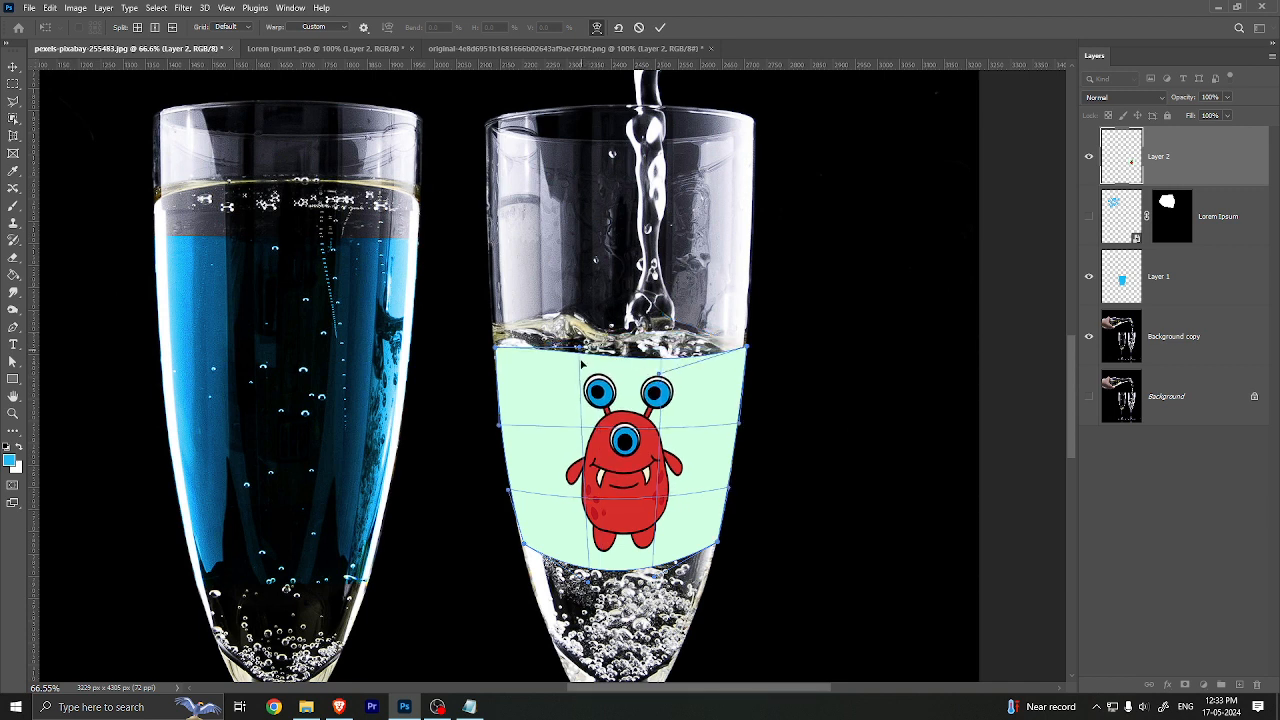
left_click_drag(582, 349, 581, 368)
key("Return")
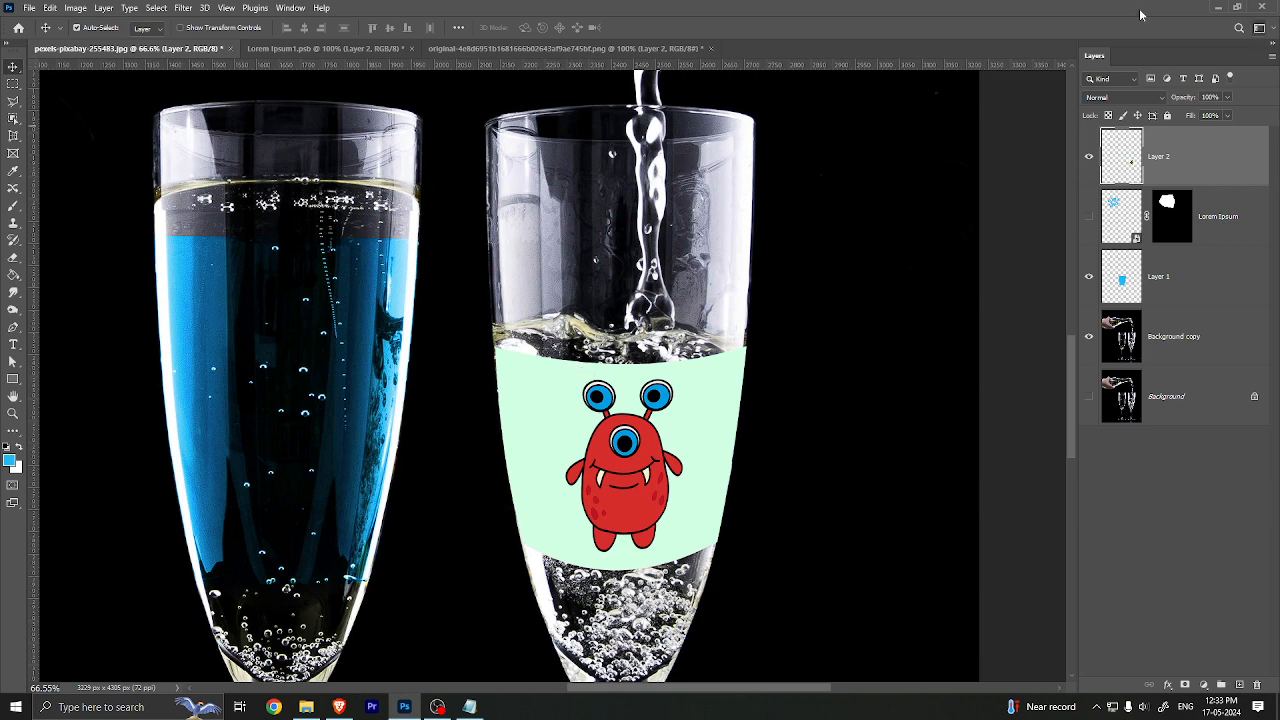
Step: Set the blend mode of Layer 2, the monster panel, to Overlay
left_click(1115, 97)
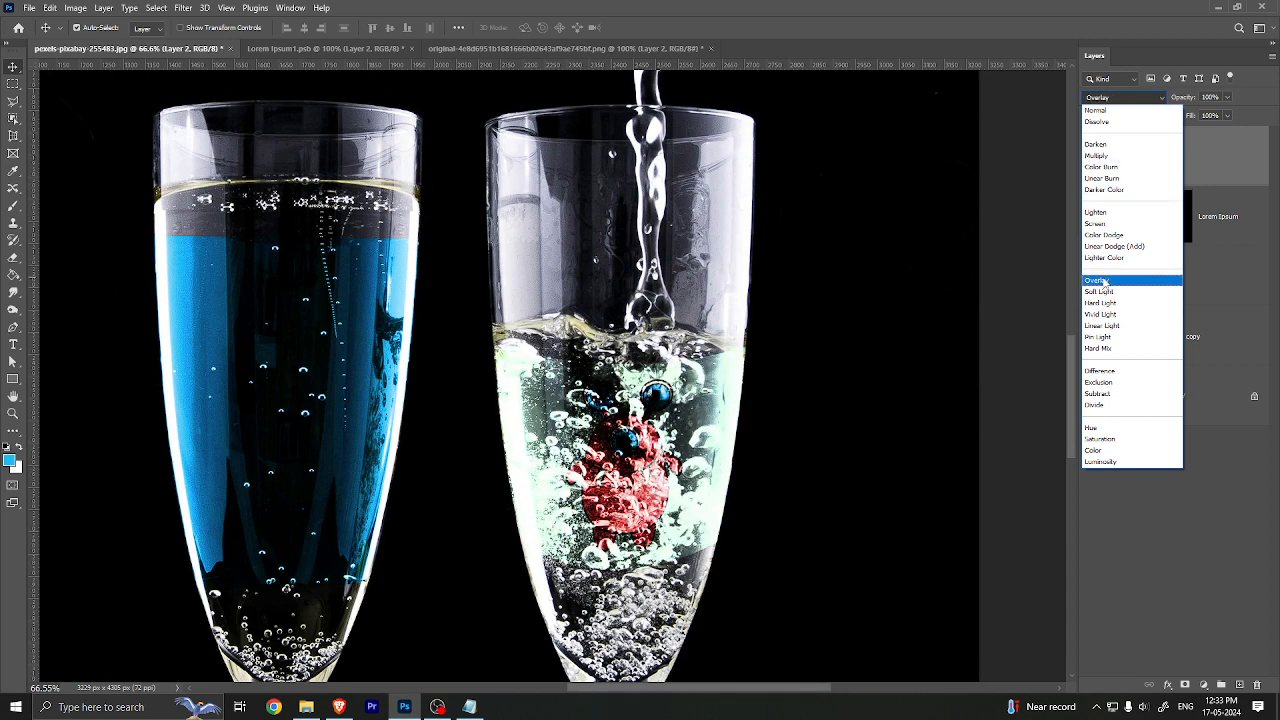
left_click(1103, 283)
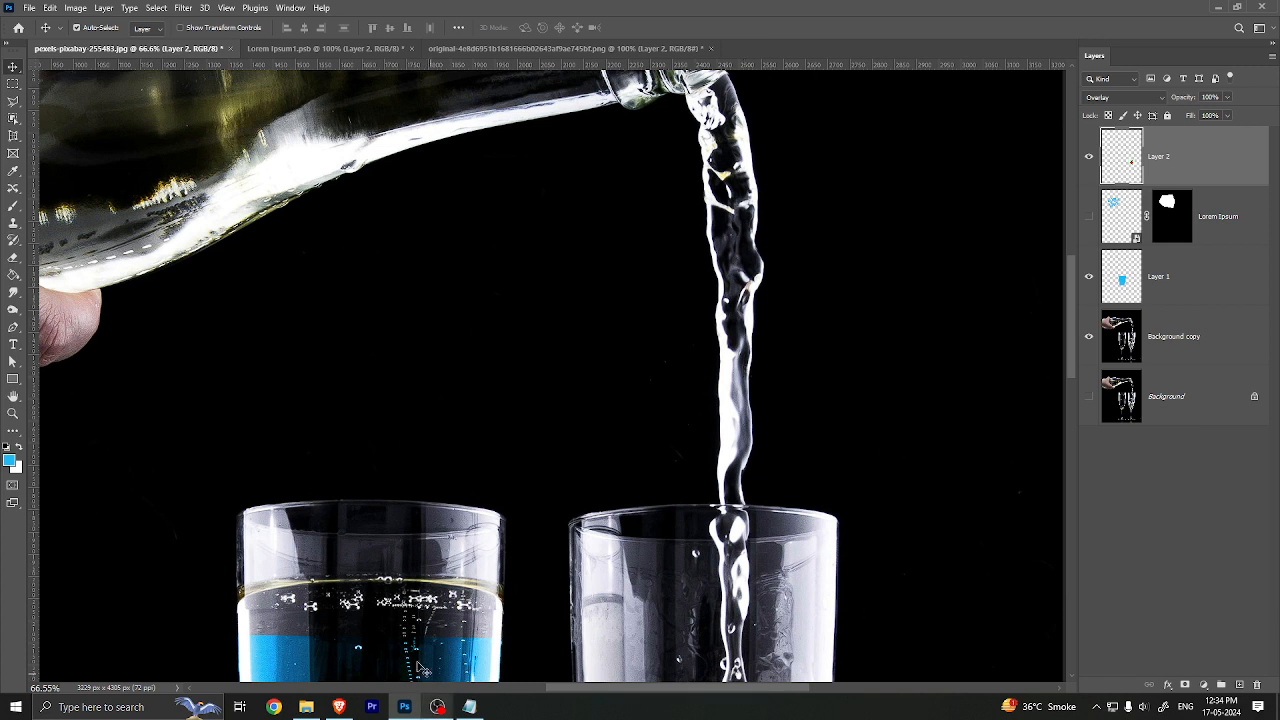
left_click(437, 707)
left_click(1163, 542)
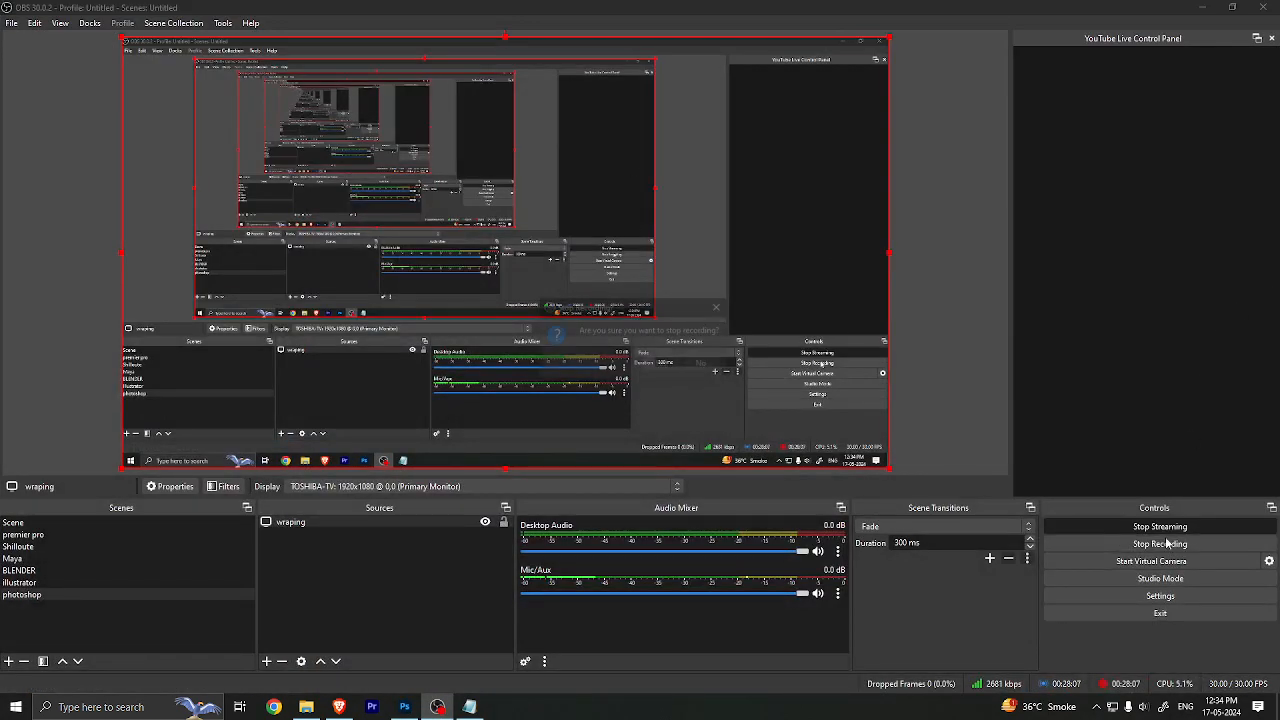